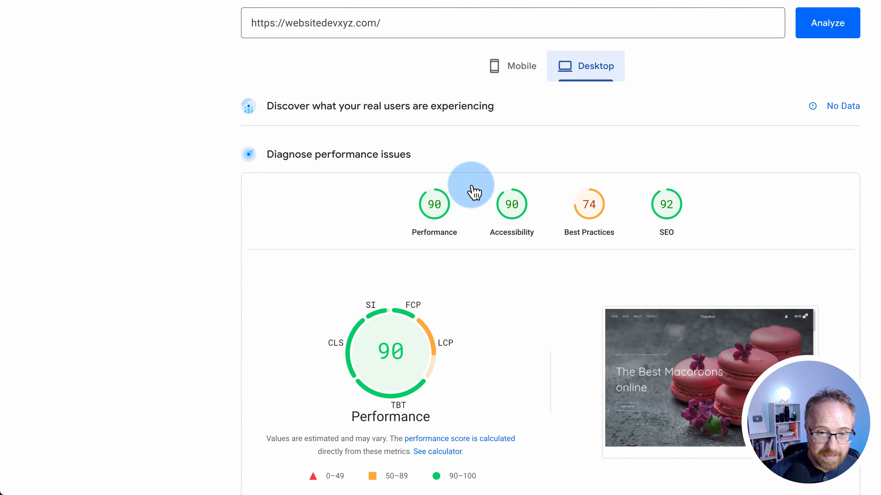
Show the Mobile results for websitedevxyz.com in PageSpeed Insights (Performance 45)
{"action": "left_click", "coordinate": [506, 69]}
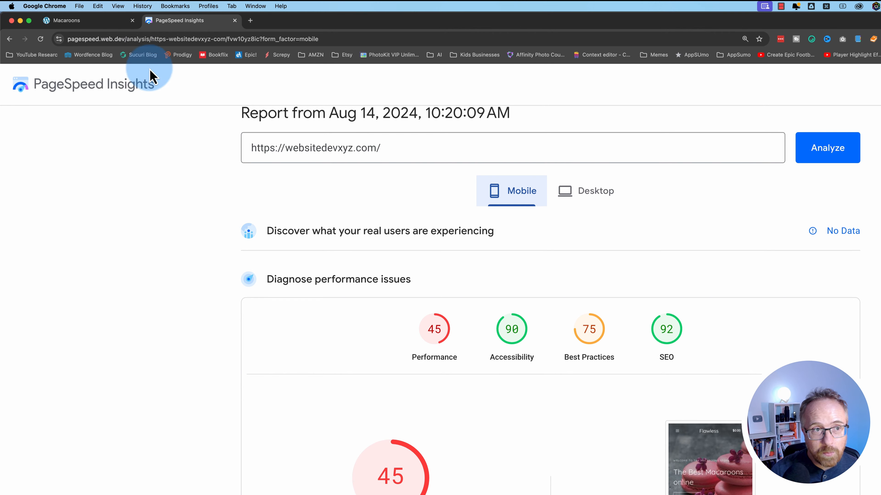
From the Macaroons site dashboard, go to Plugins > Add New Plugin and search 'les' for LiteSpeed Cache
{"action": "left_click", "coordinate": [81, 22]}
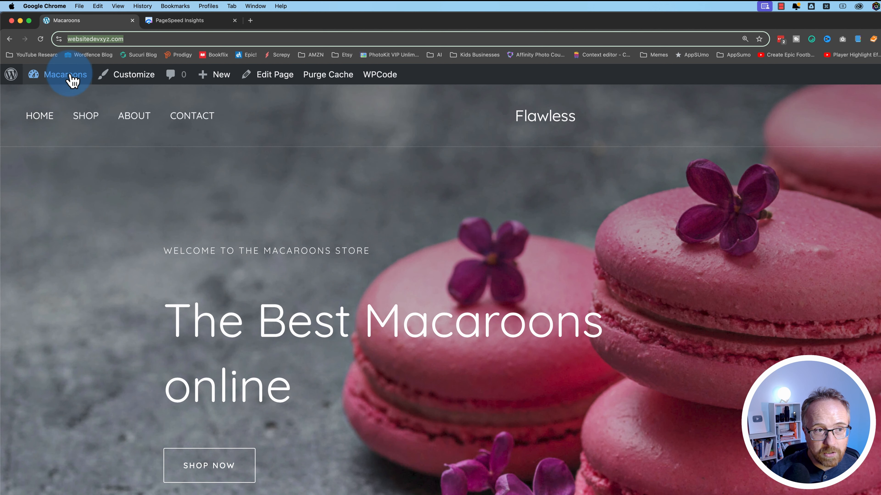
{"action": "mouse_move", "coordinate": [73, 81]}
{"action": "left_click", "coordinate": [51, 99]}
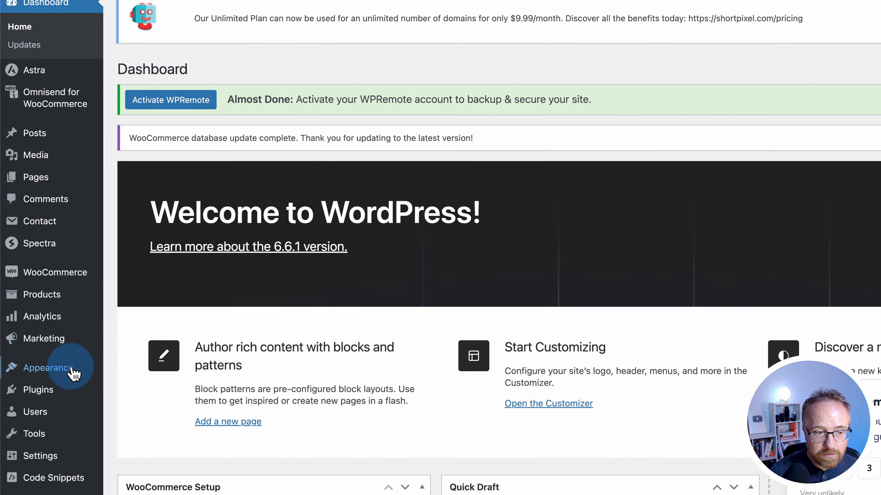
{"action": "mouse_move", "coordinate": [49, 368]}
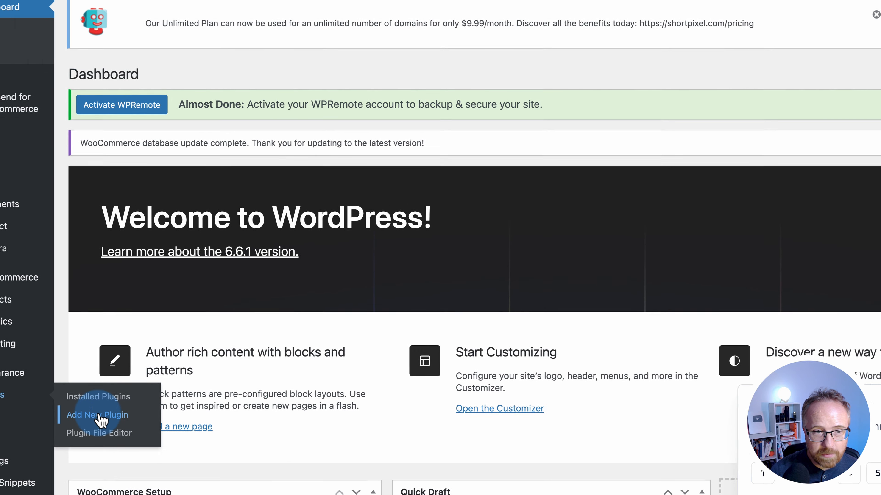
{"action": "left_click", "coordinate": [146, 388]}
{"action": "left_click", "coordinate": [625, 142]}
{"action": "type", "text": "les"}
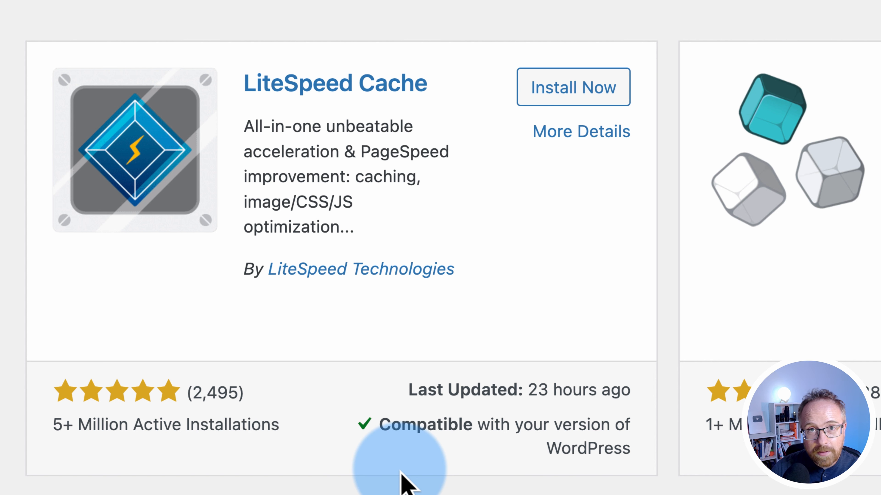
Install and activate LiteSpeed Cache 6.4, then open Settings > LiteSpeed Cache
{"action": "left_click", "coordinate": [576, 99]}
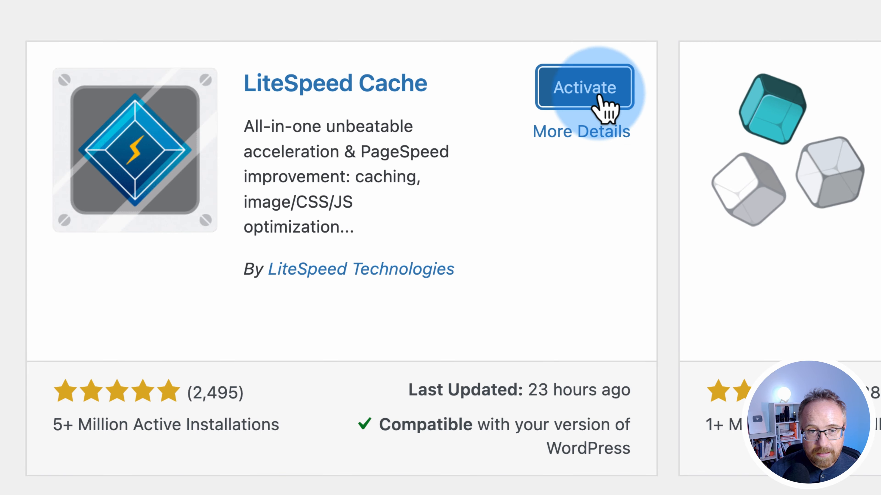
{"action": "left_click", "coordinate": [589, 91]}
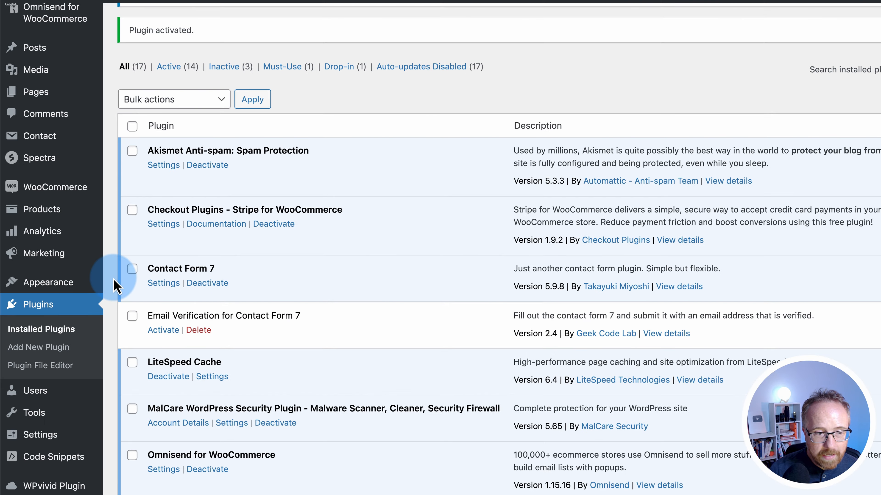
{"action": "scroll", "coordinate": [94, 421], "scroll_direction": "down", "scroll_amount": 4}
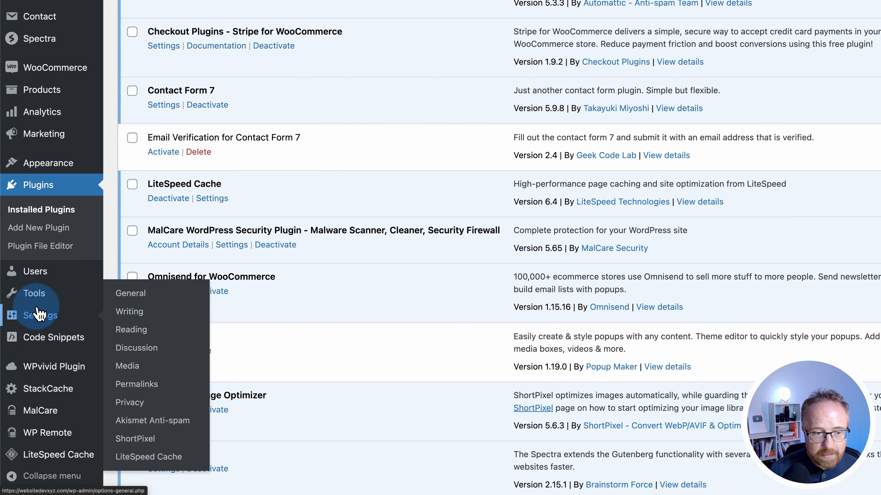
{"action": "mouse_move", "coordinate": [52, 315]}
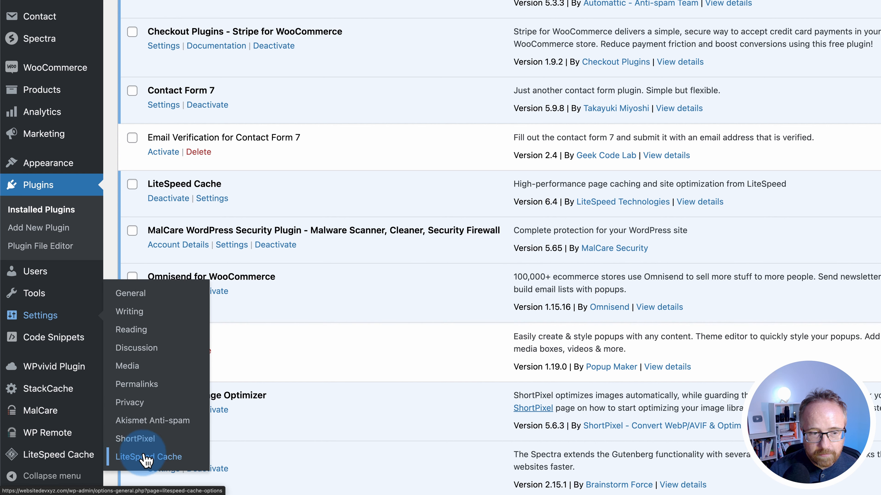
{"action": "mouse_move", "coordinate": [14, 453]}
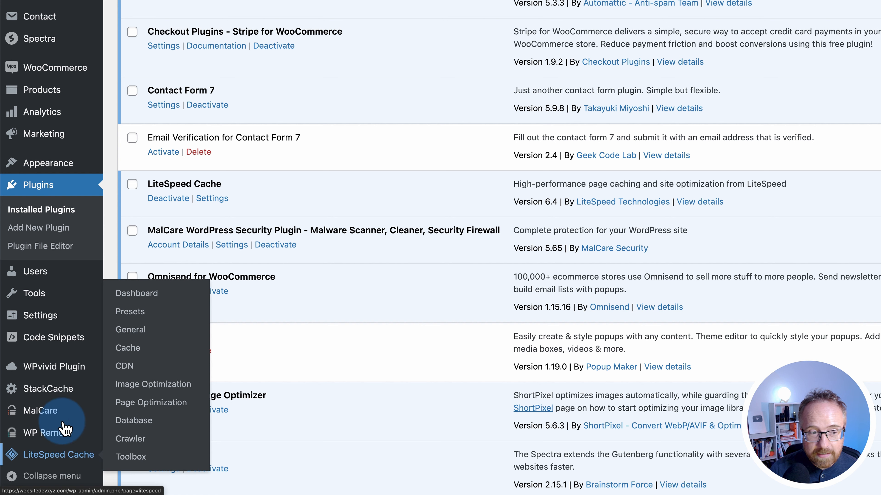
{"action": "left_click", "coordinate": [138, 460]}
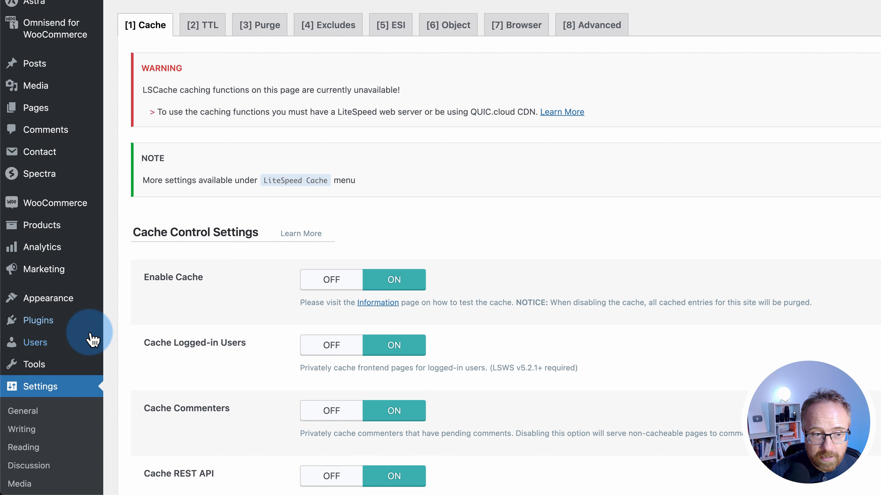
Open LiteSpeed Cache > Dashboard and scroll through the usage, cache status and QUIC.cloud panels
{"action": "scroll", "coordinate": [86, 354], "scroll_direction": "down", "scroll_amount": 5}
{"action": "scroll", "coordinate": [86, 359], "scroll_direction": "down", "scroll_amount": 3}
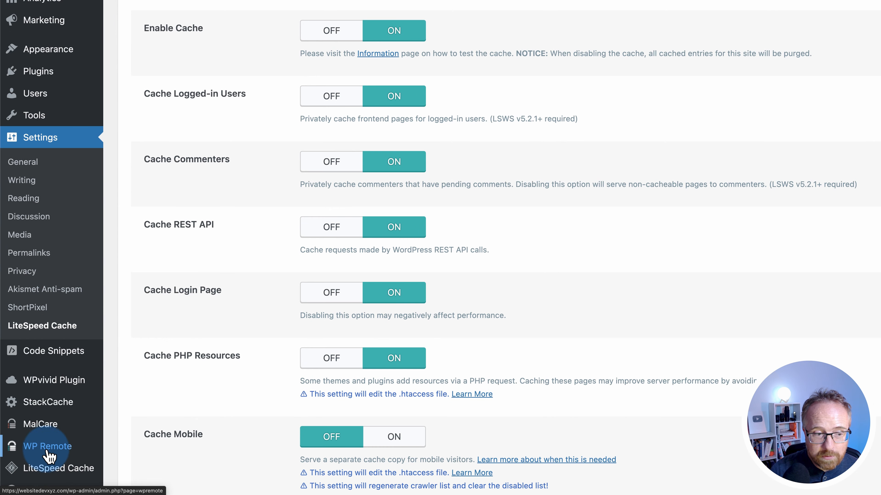
{"action": "left_click", "coordinate": [43, 469]}
{"action": "scroll", "coordinate": [232, 98], "scroll_direction": "up", "scroll_amount": 2}
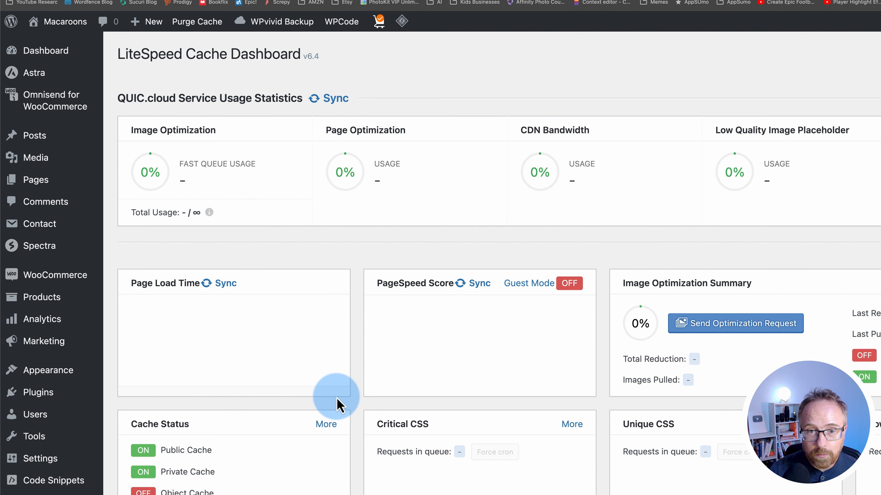
{"action": "scroll", "coordinate": [247, 380], "scroll_direction": "down", "scroll_amount": 3}
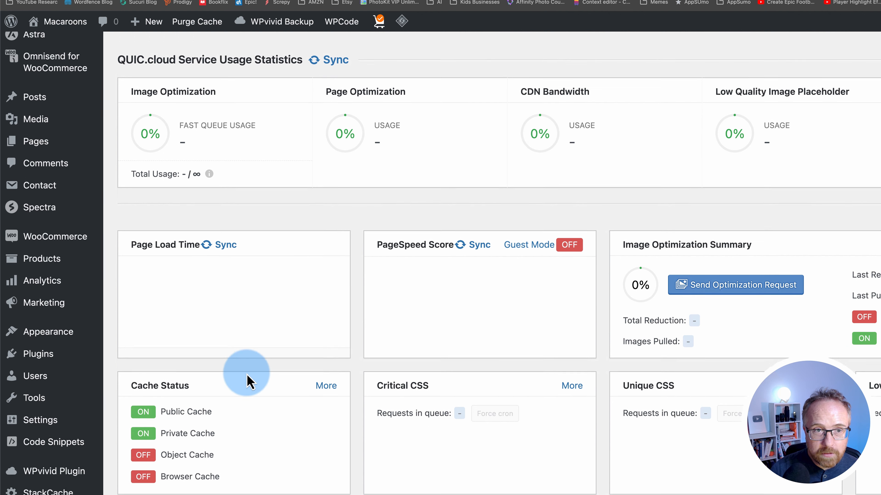
{"action": "scroll", "coordinate": [247, 380], "scroll_direction": "down", "scroll_amount": 5}
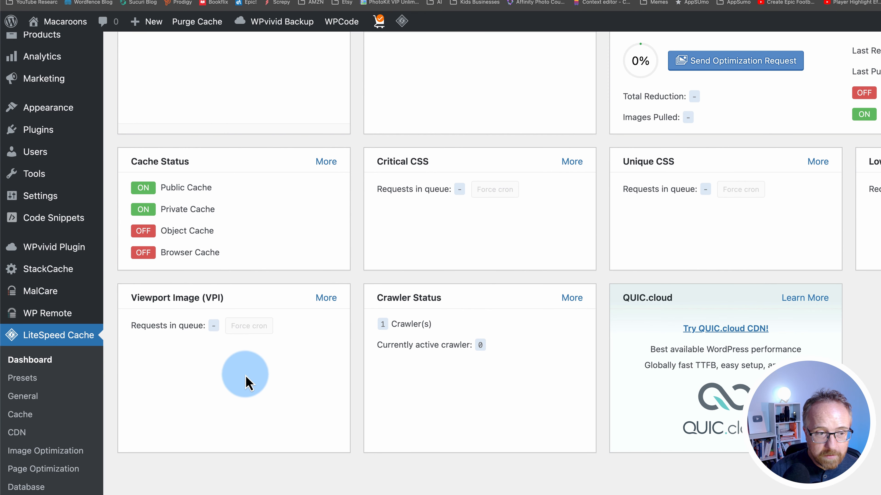
{"action": "scroll", "coordinate": [23, 388], "scroll_direction": "down", "scroll_amount": 2}
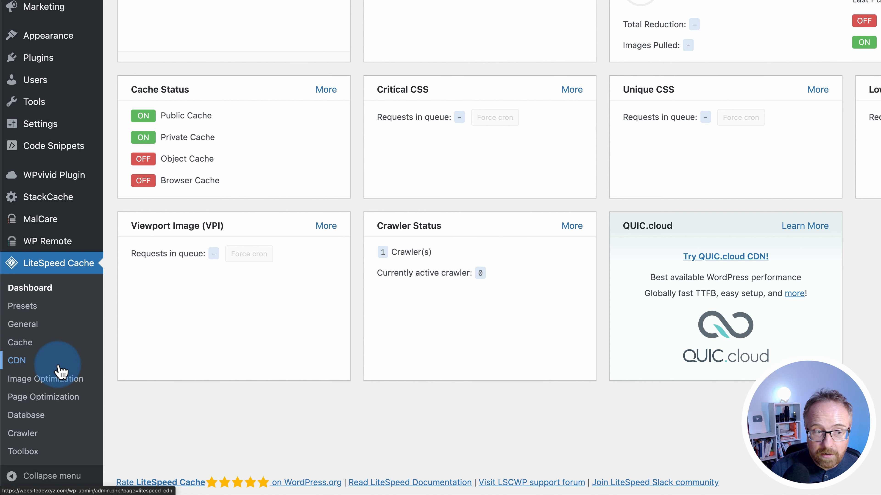
Open LiteSpeed Cache > Presets and scroll through the Essentials to Extreme standard presets
{"action": "left_click", "coordinate": [30, 314]}
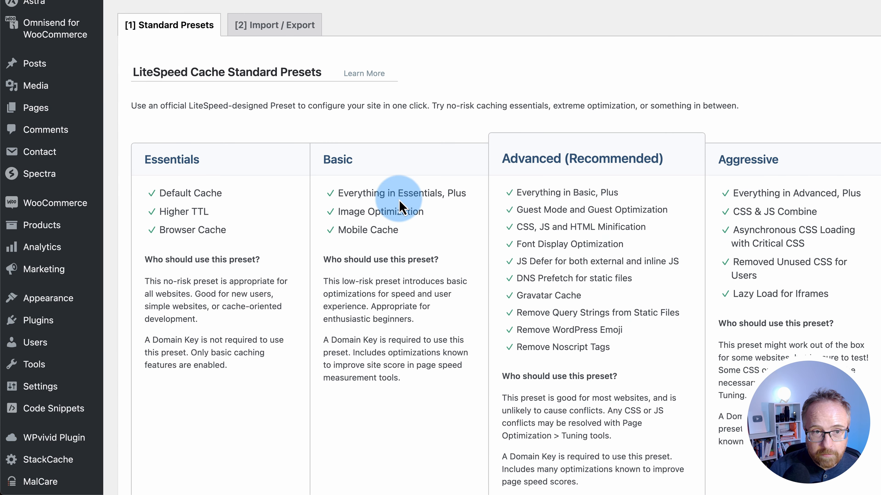
{"action": "scroll", "coordinate": [402, 197], "scroll_direction": "down", "scroll_amount": 2}
{"action": "scroll", "coordinate": [399, 207], "scroll_direction": "down", "scroll_amount": 1}
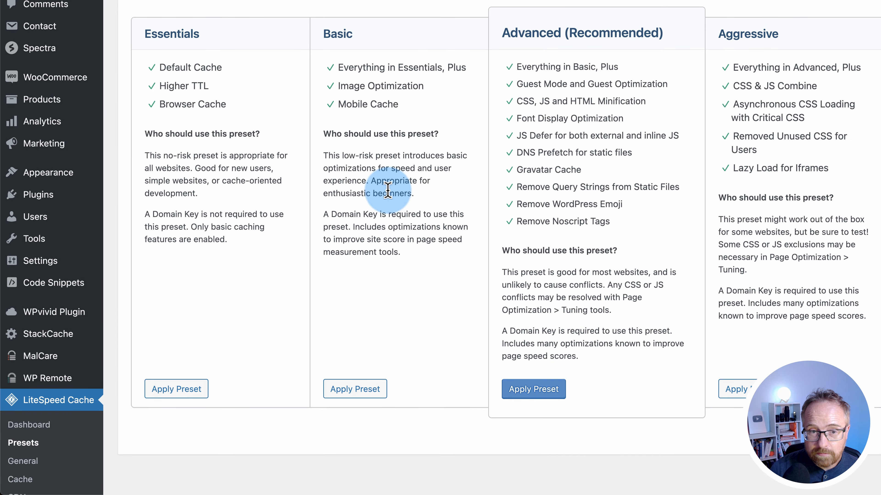
{"action": "scroll", "coordinate": [387, 190], "scroll_direction": "down", "scroll_amount": 3}
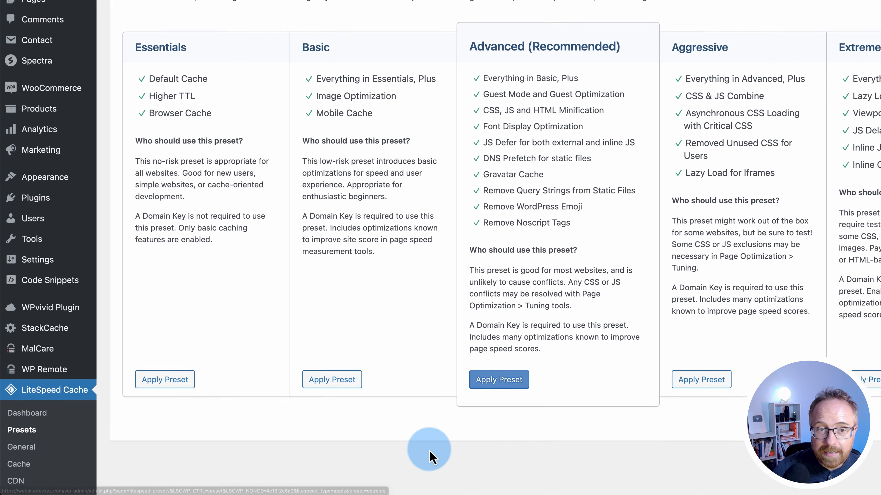
{"action": "scroll", "coordinate": [300, 411], "scroll_direction": "down", "scroll_amount": 5}
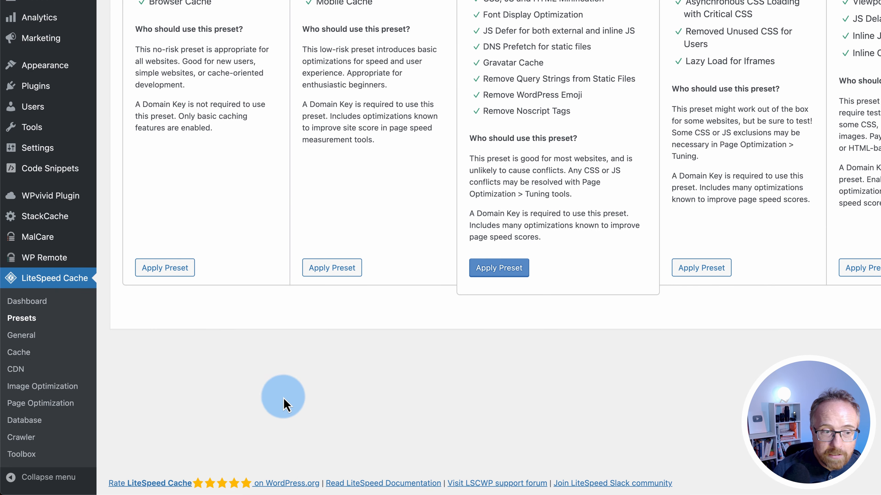
Open LiteSpeed Cache > General and review the toggles, leaving Guest Mode off
{"action": "left_click", "coordinate": [17, 339]}
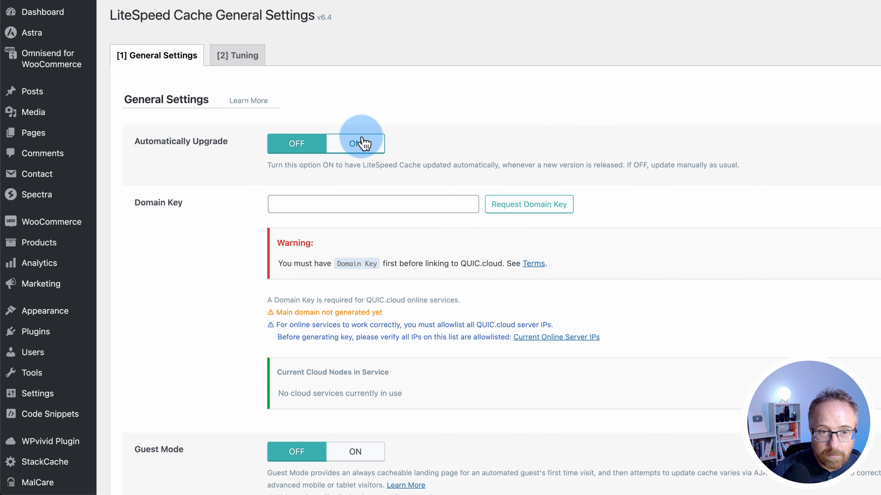
{"action": "left_click", "coordinate": [326, 147]}
{"action": "scroll", "coordinate": [223, 240], "scroll_direction": "down", "scroll_amount": 5}
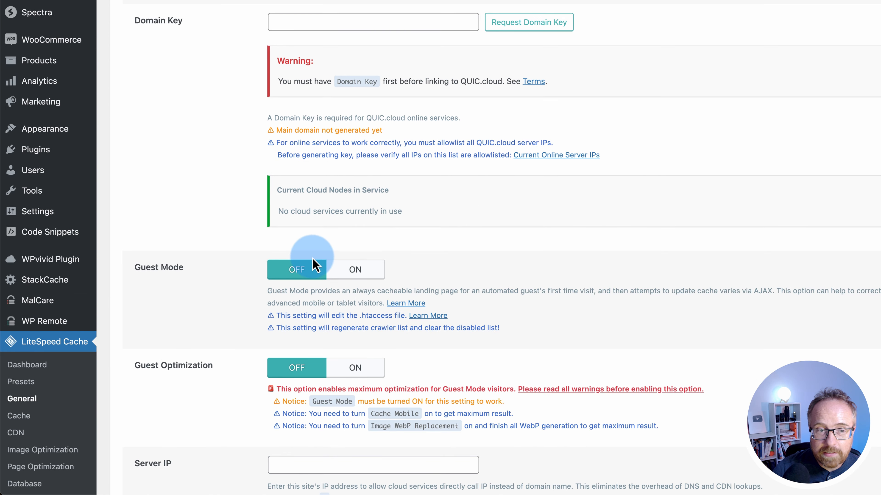
{"action": "left_click", "coordinate": [307, 276]}
{"action": "left_click", "coordinate": [306, 277]}
{"action": "left_click", "coordinate": [356, 276]}
{"action": "left_click", "coordinate": [310, 276]}
{"action": "left_click", "coordinate": [333, 276]}
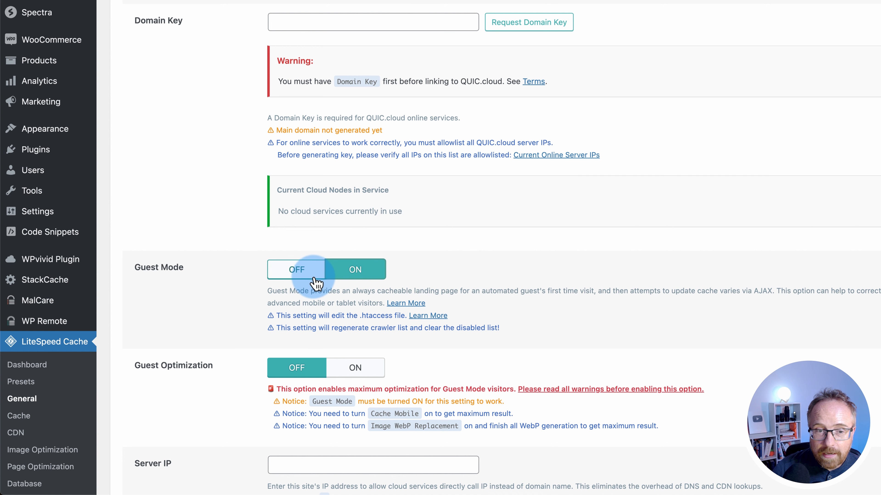
{"action": "left_click", "coordinate": [314, 277]}
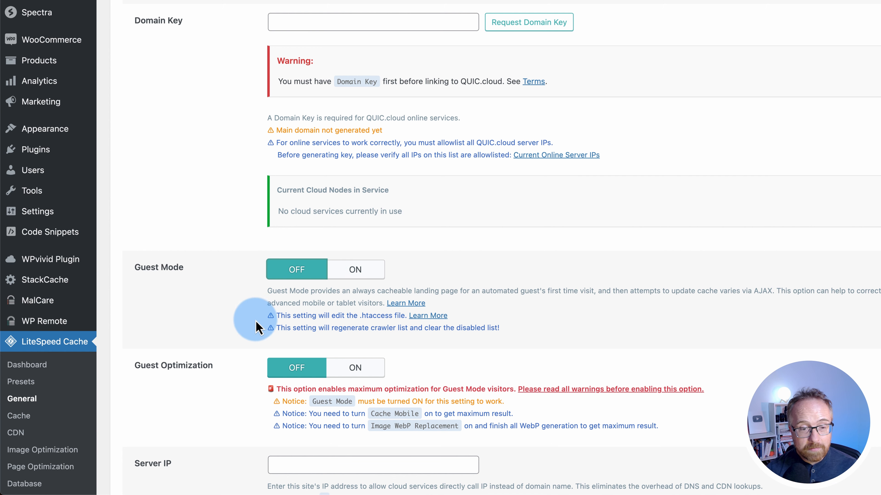
{"action": "scroll", "coordinate": [245, 321], "scroll_direction": "down", "scroll_amount": 6}
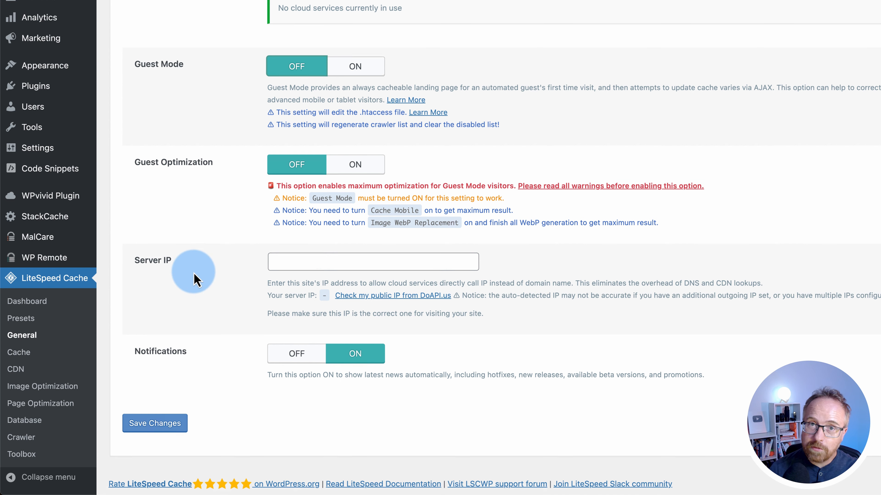
{"action": "scroll", "coordinate": [195, 278], "scroll_direction": "up", "scroll_amount": 5}
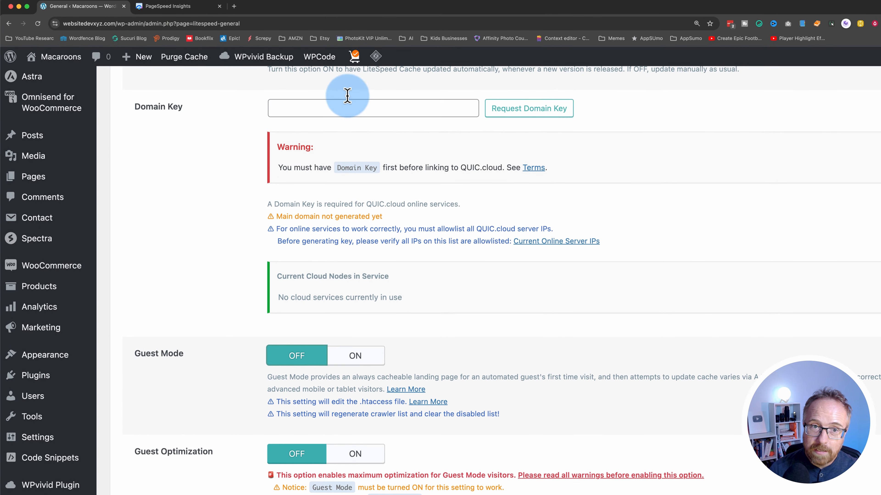
Purge All from the LiteSpeed Cache admin-bar menu
{"action": "mouse_move", "coordinate": [375, 57]}
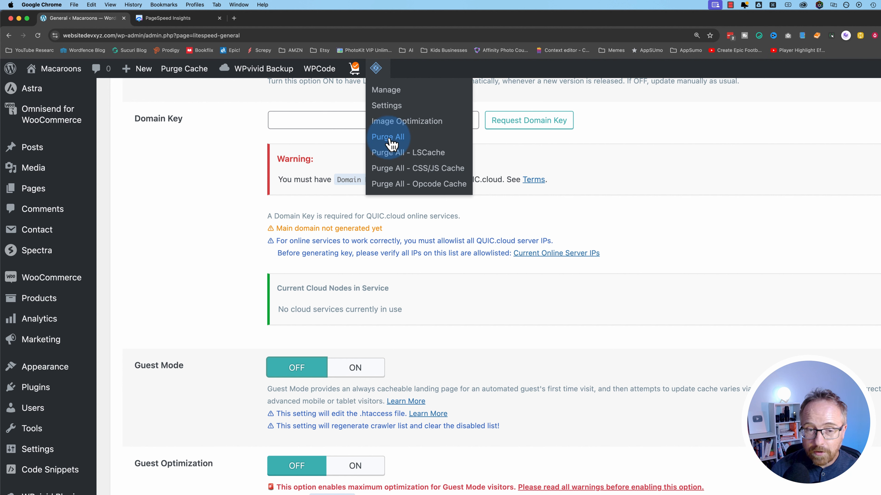
{"action": "left_click", "coordinate": [388, 139]}
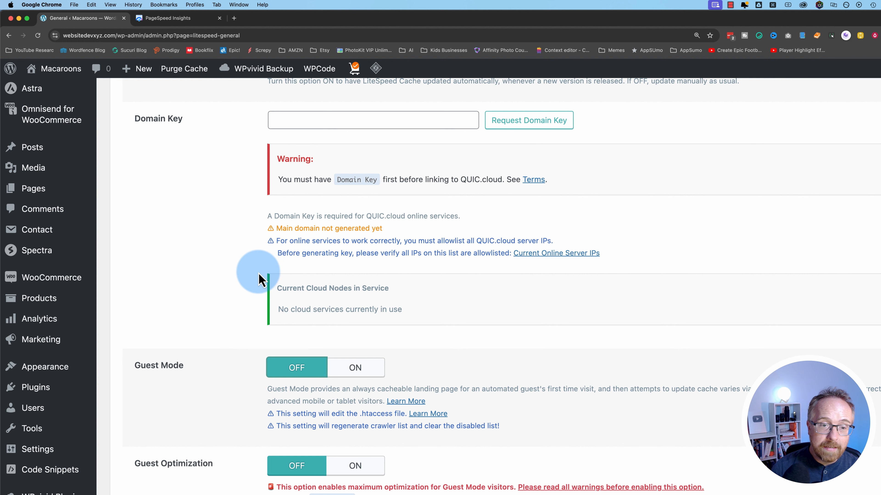
{"action": "scroll", "coordinate": [276, 357], "scroll_direction": "down", "scroll_amount": 3}
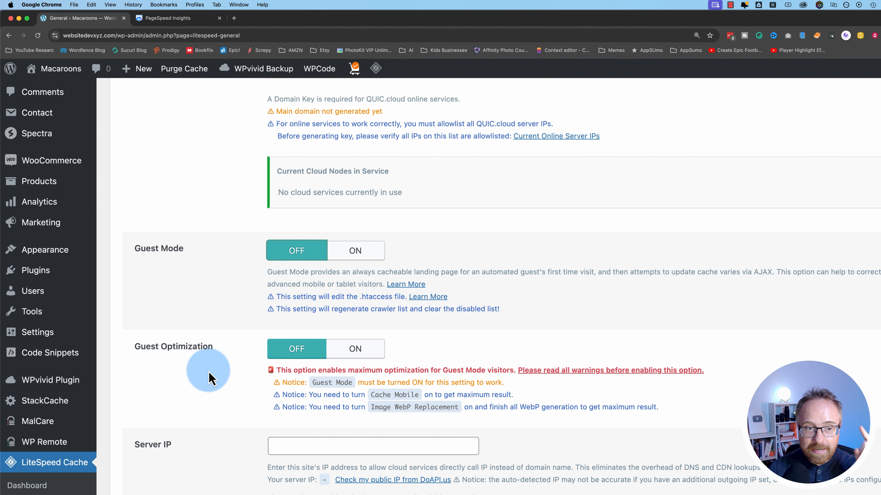
Switch Guest Mode and Guest Optimization to ON in the LiteSpeed General settings
{"action": "scroll", "coordinate": [209, 372], "scroll_direction": "down", "scroll_amount": 1}
{"action": "left_click", "coordinate": [370, 215]}
{"action": "scroll", "coordinate": [258, 314], "scroll_direction": "down", "scroll_amount": 1}
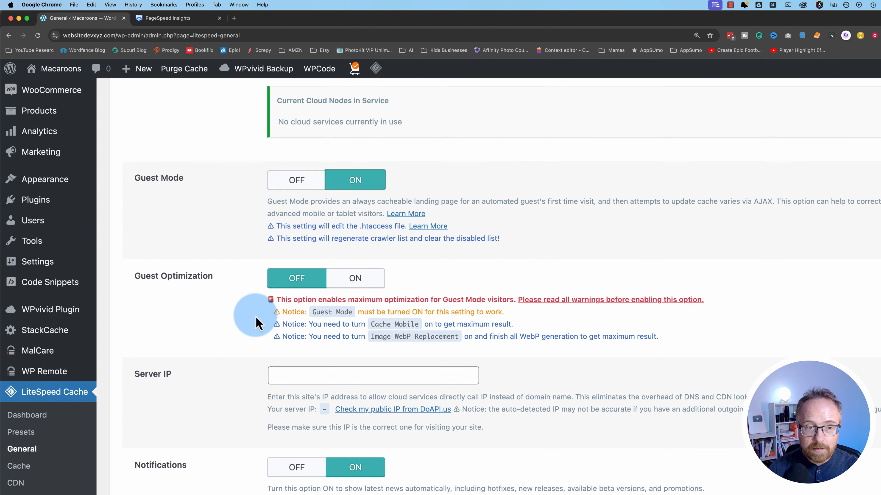
{"action": "scroll", "coordinate": [256, 323], "scroll_direction": "down", "scroll_amount": 1}
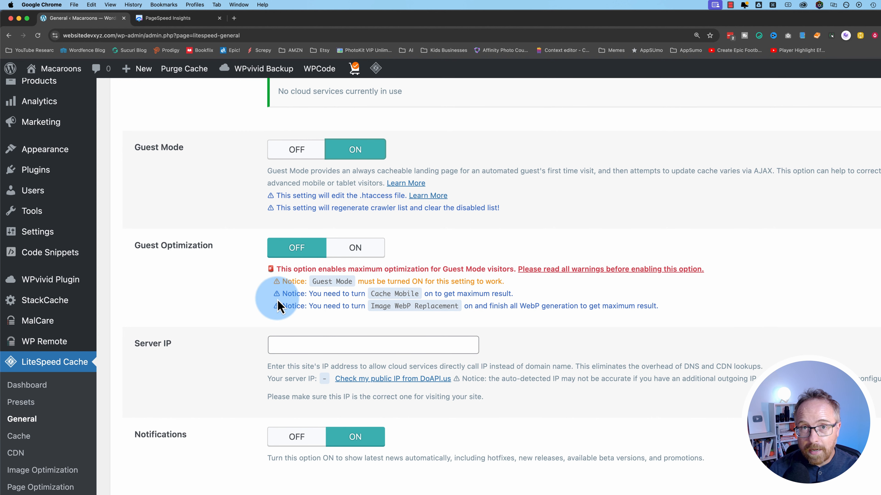
{"action": "left_click", "coordinate": [367, 247]}
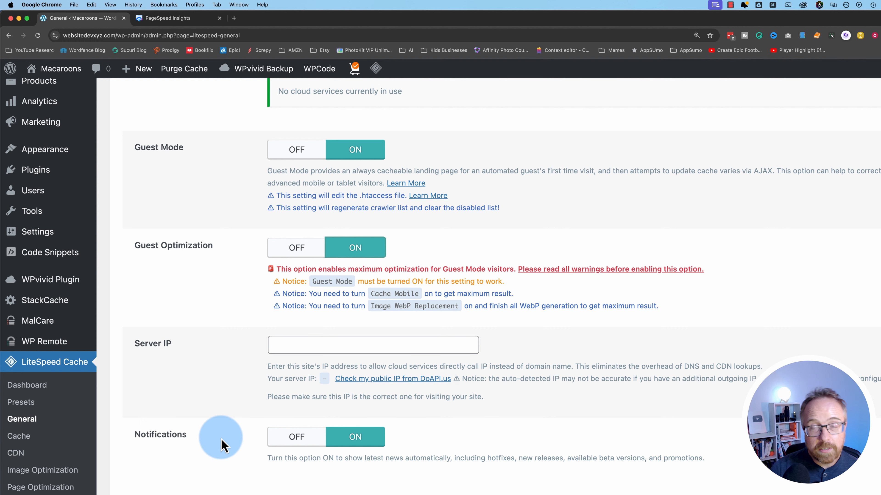
{"action": "scroll", "coordinate": [222, 443], "scroll_direction": "up", "scroll_amount": 10}
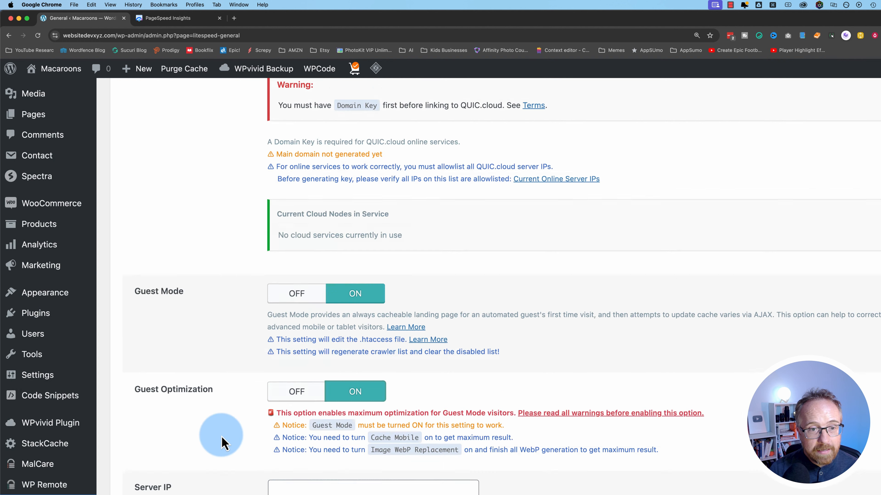
{"action": "scroll", "coordinate": [345, 148], "scroll_direction": "down", "scroll_amount": 8}
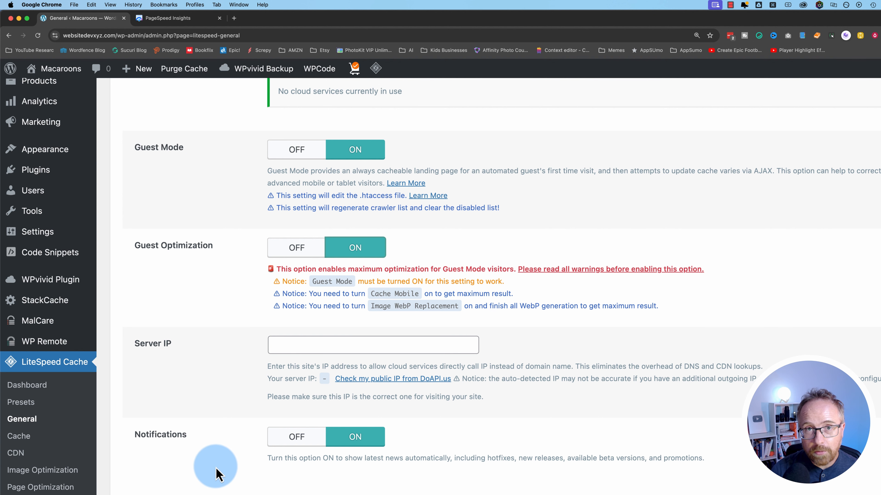
{"action": "scroll", "coordinate": [239, 479], "scroll_direction": "up", "scroll_amount": 2}
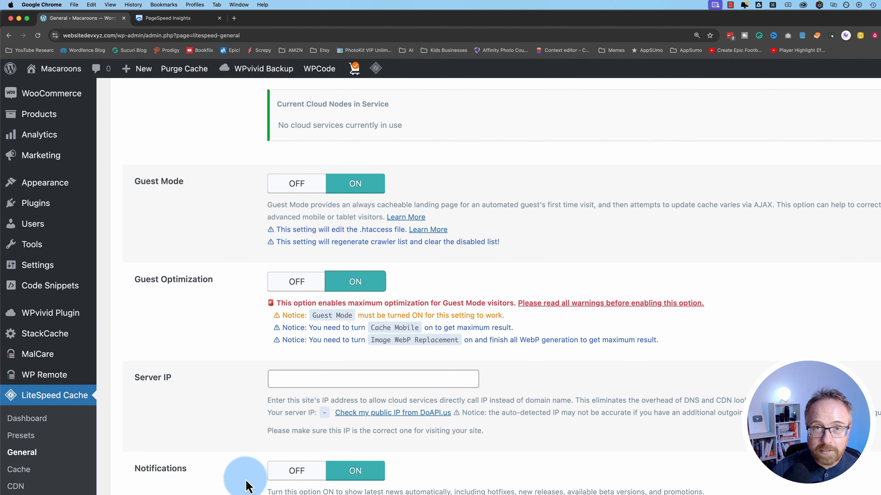
{"action": "scroll", "coordinate": [239, 483], "scroll_direction": "up", "scroll_amount": 10}
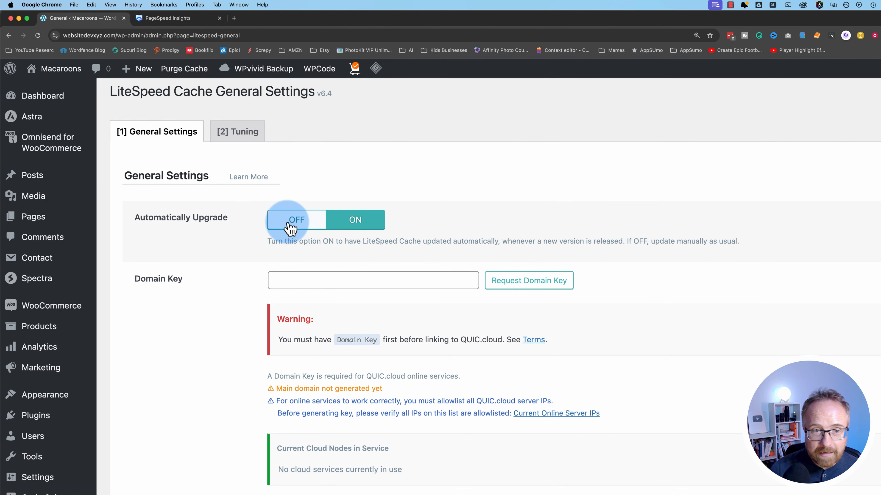
Set Automatically Upgrade to OFF in the LiteSpeed General settings
{"action": "left_click", "coordinate": [288, 226]}
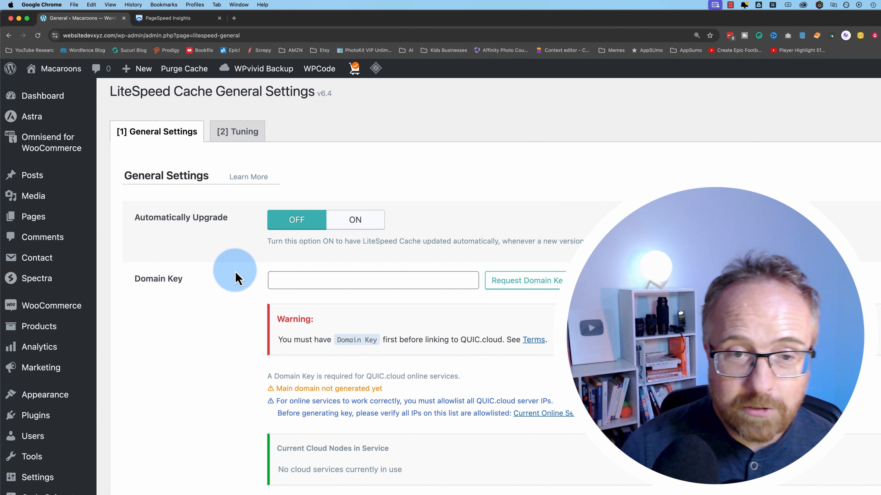
{"action": "scroll", "coordinate": [236, 280], "scroll_direction": "down", "scroll_amount": 3}
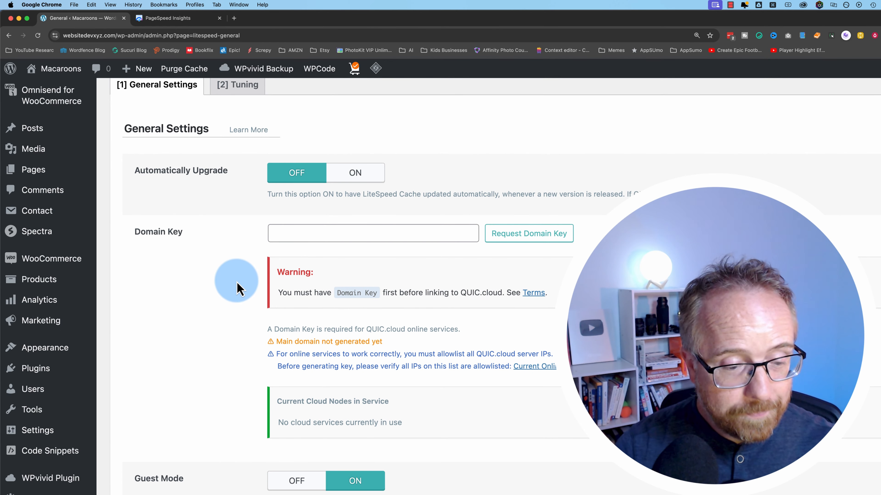
{"action": "scroll", "coordinate": [237, 288], "scroll_direction": "down", "scroll_amount": 1}
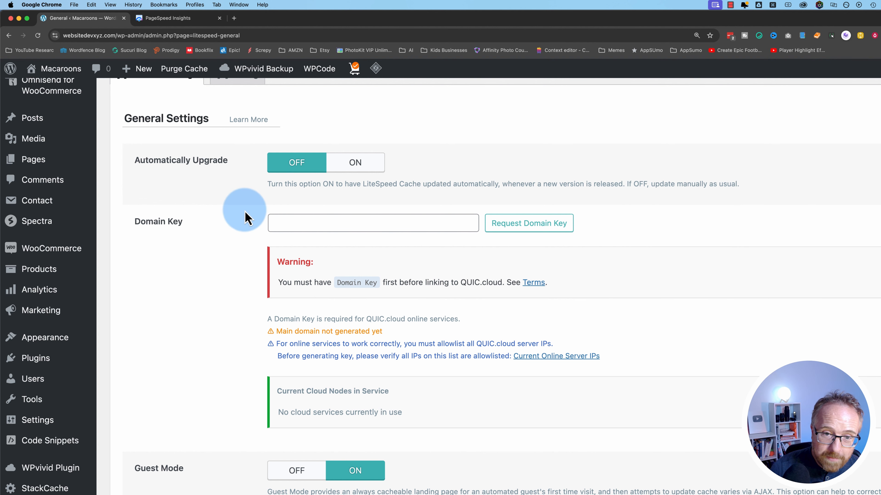
{"action": "scroll", "coordinate": [246, 217], "scroll_direction": "down", "scroll_amount": 1}
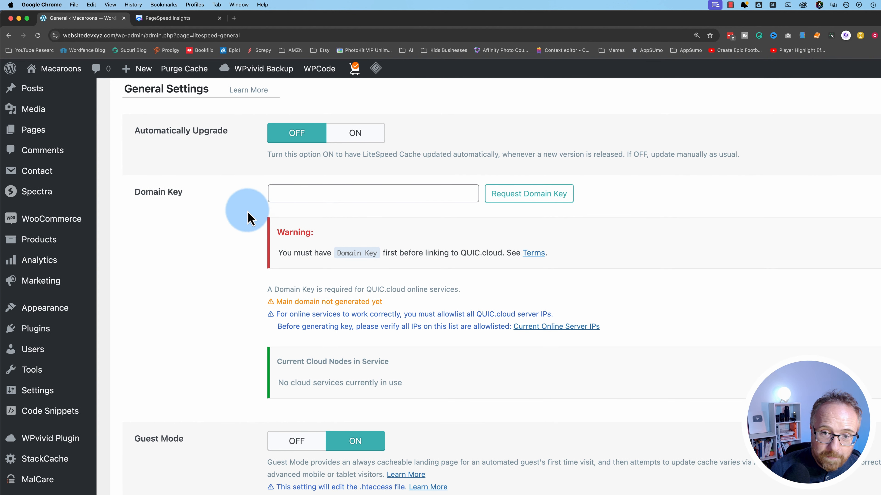
Request a Domain Key for QUIC.cloud, then reload the page to check approval
{"action": "left_click", "coordinate": [538, 205]}
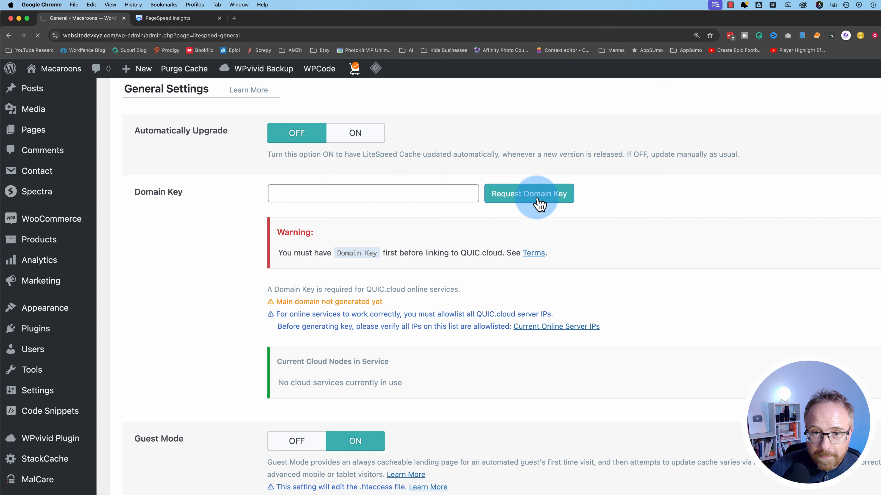
{"action": "scroll", "coordinate": [411, 269], "scroll_direction": "down", "scroll_amount": 1}
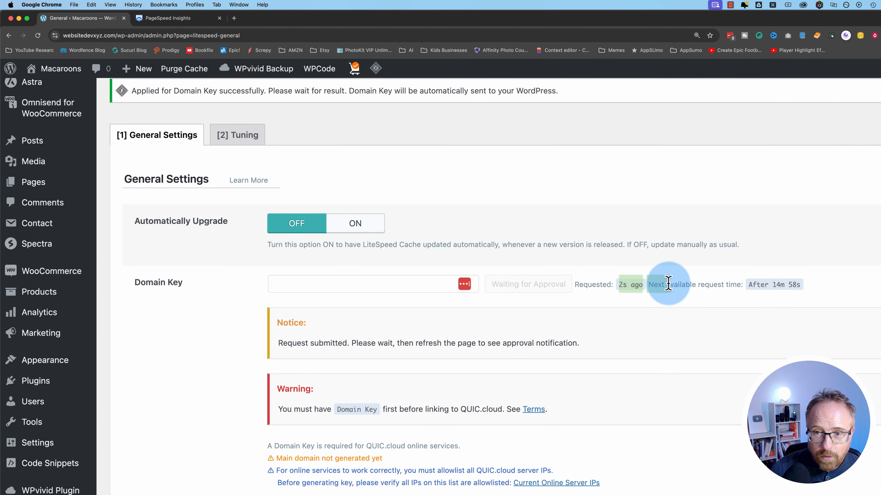
{"action": "scroll", "coordinate": [499, 355], "scroll_direction": "down", "scroll_amount": 1}
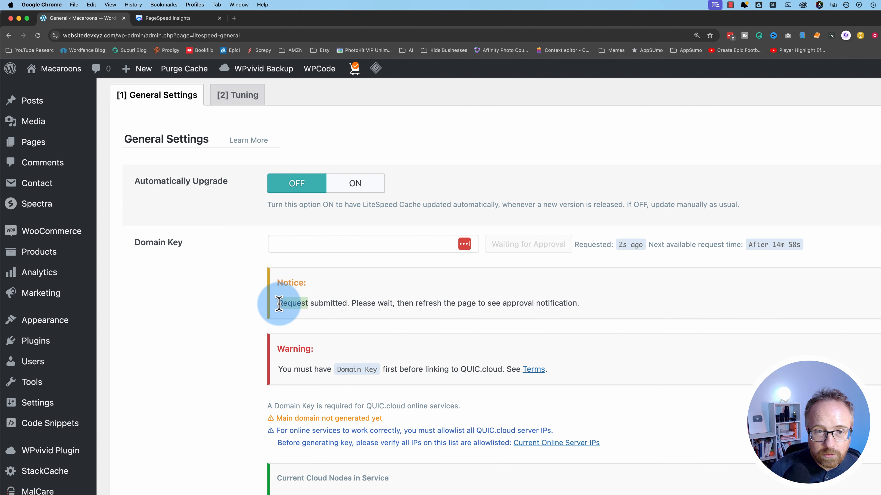
{"action": "left_click_drag", "start_coordinate": [279, 304], "coordinate": [544, 305]}
{"action": "left_click", "coordinate": [556, 305]}
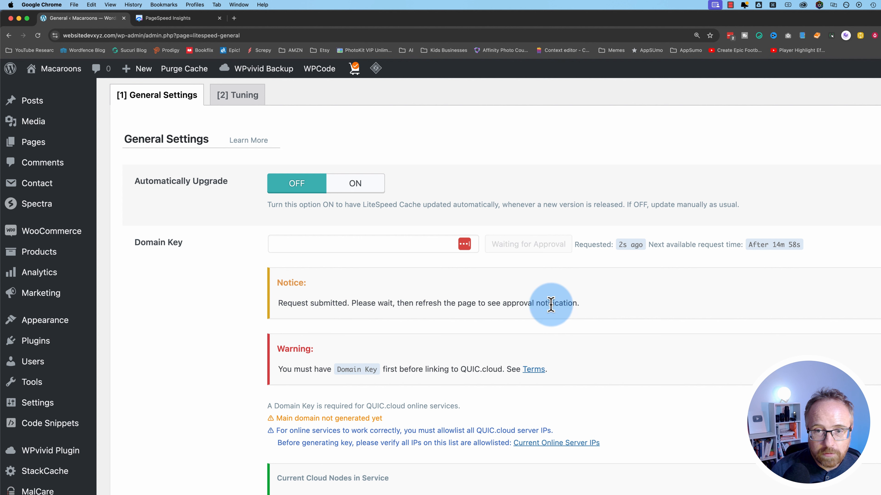
{"action": "left_click", "coordinate": [38, 36]}
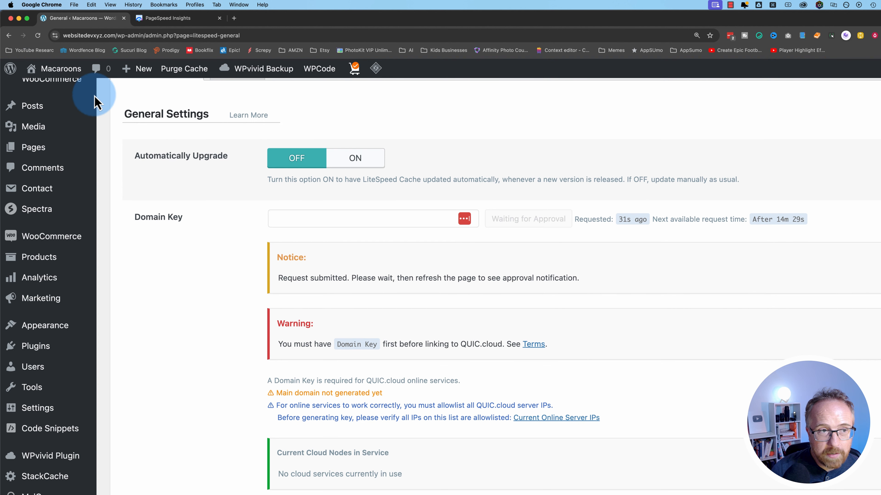
Reload the General settings until the Domain Key shows Approved and filled in
{"action": "left_click", "coordinate": [38, 36]}
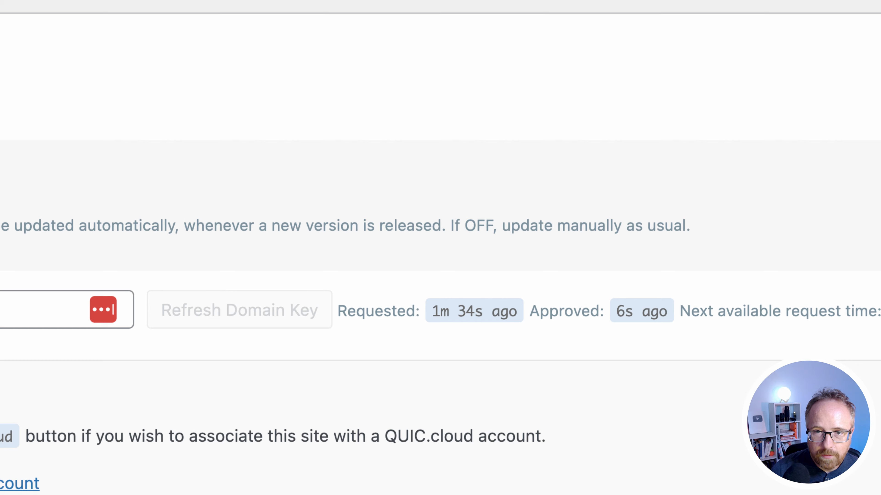
{"action": "left_click", "coordinate": [399, 274]}
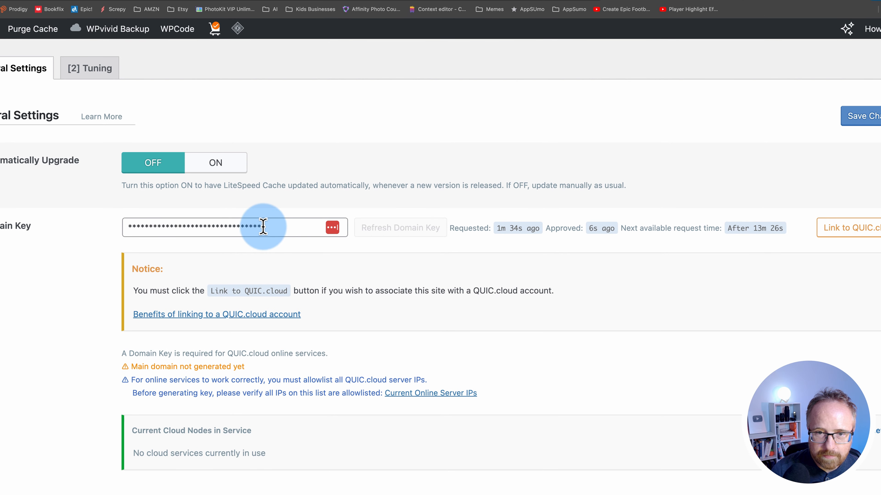
{"action": "left_click_drag", "start_coordinate": [263, 226], "coordinate": [79, 232]}
{"action": "left_click", "coordinate": [85, 270]}
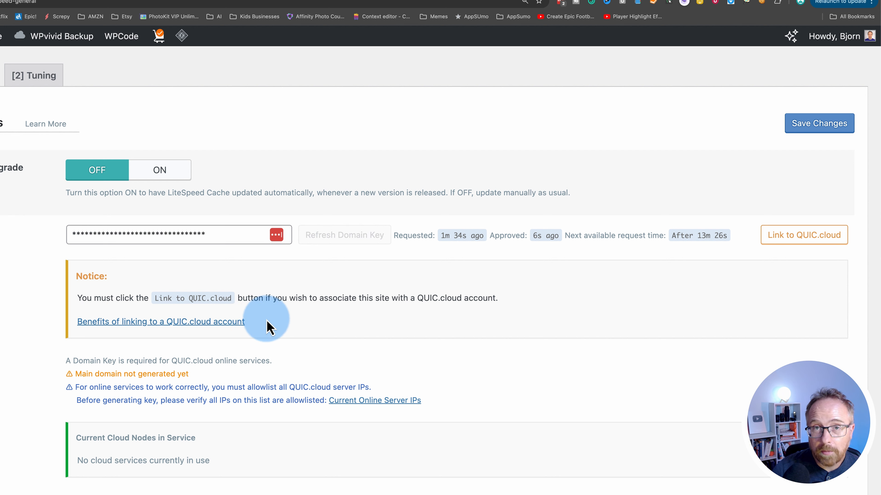
Open the QUIC.cloud linking benefits FAQ and read down to the Anti-DDoS security question
{"action": "left_click", "coordinate": [214, 327]}
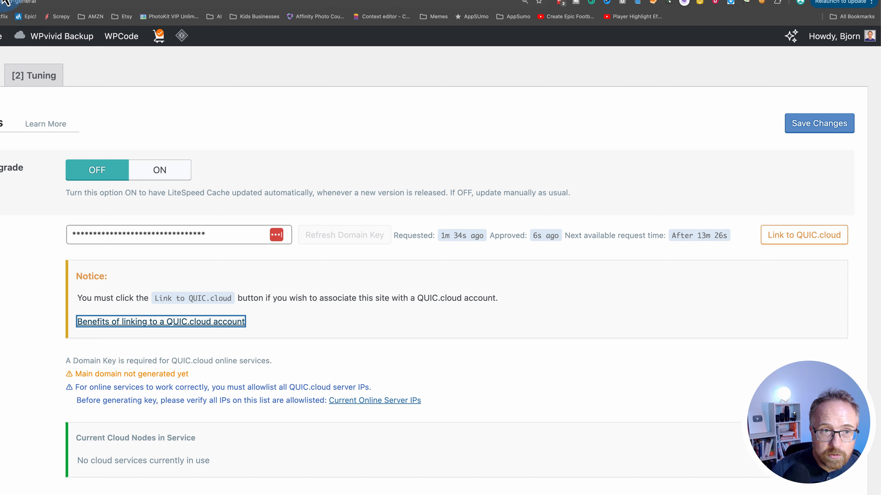
{"action": "scroll", "coordinate": [158, 338], "scroll_direction": "down", "scroll_amount": 9}
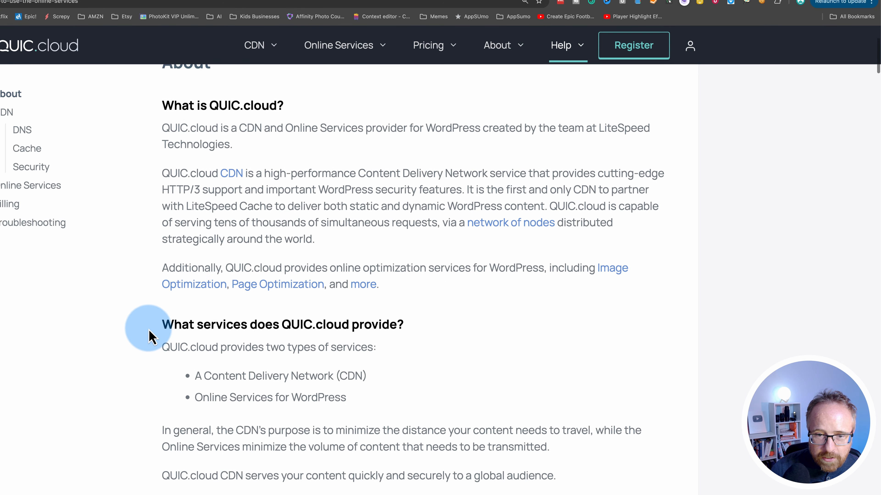
{"action": "scroll", "coordinate": [135, 337], "scroll_direction": "down", "scroll_amount": 9}
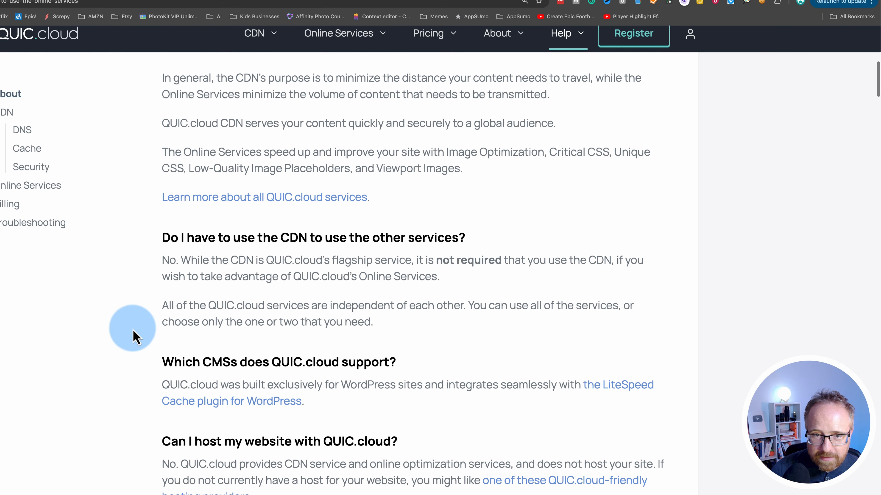
{"action": "scroll", "coordinate": [126, 339], "scroll_direction": "down", "scroll_amount": 10}
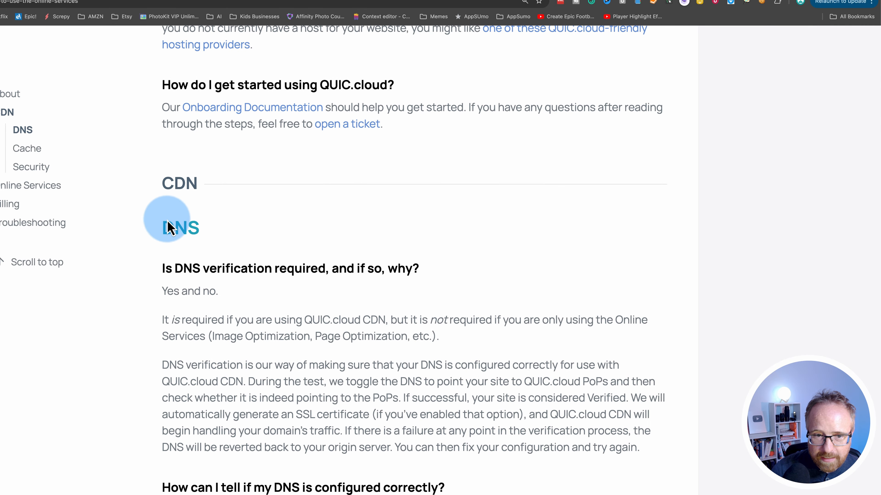
{"action": "scroll", "coordinate": [161, 241], "scroll_direction": "down", "scroll_amount": 3}
{"action": "scroll", "coordinate": [153, 240], "scroll_direction": "down", "scroll_amount": 14}
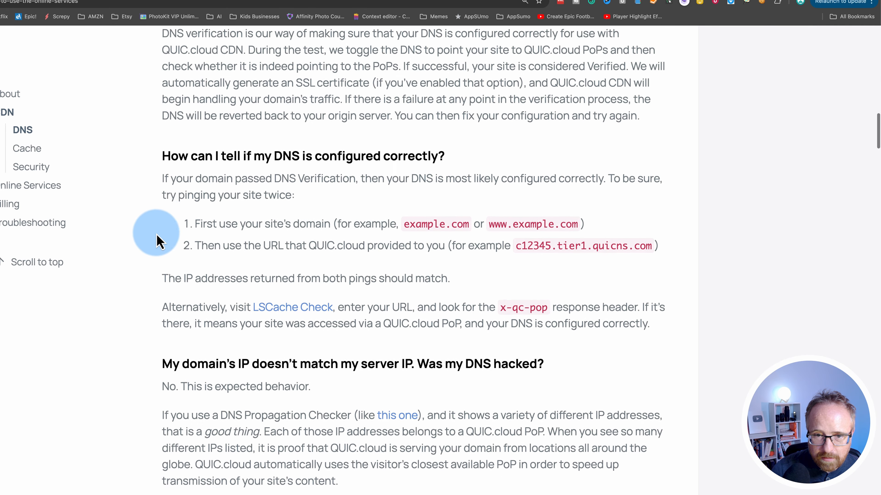
{"action": "scroll", "coordinate": [138, 237], "scroll_direction": "down", "scroll_amount": 20}
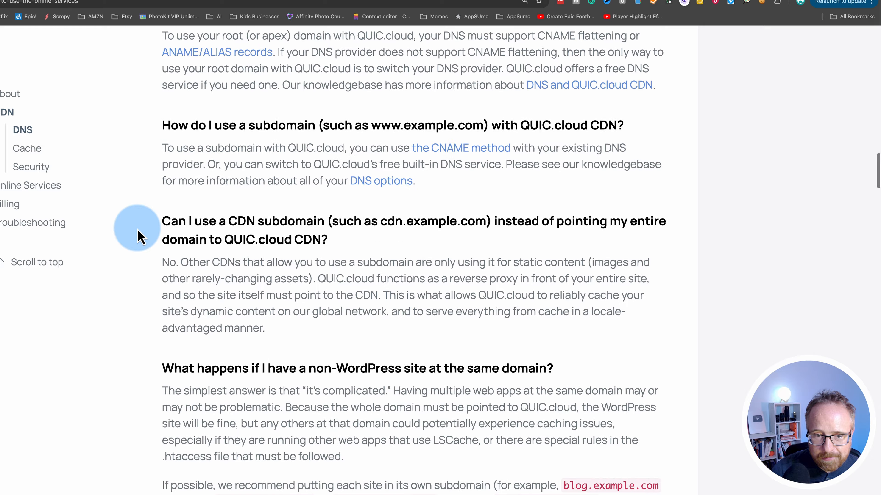
{"action": "scroll", "coordinate": [138, 238], "scroll_direction": "down", "scroll_amount": 12}
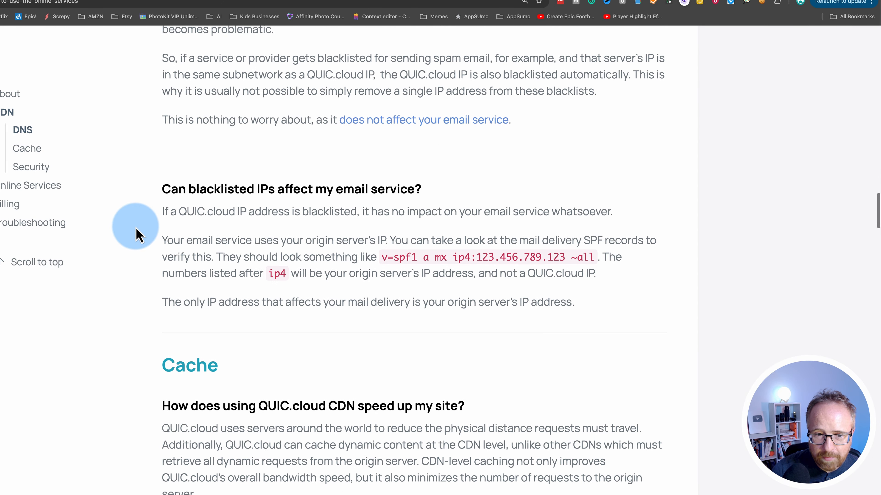
{"action": "scroll", "coordinate": [137, 239], "scroll_direction": "down", "scroll_amount": 9}
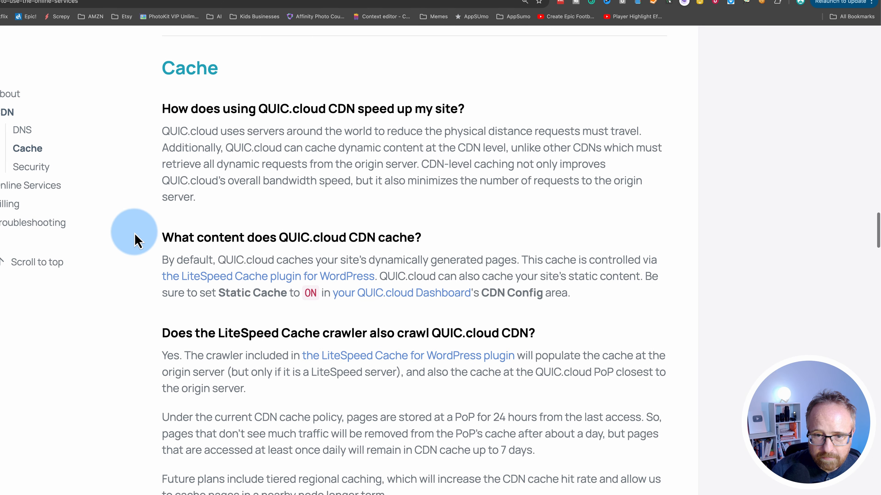
{"action": "scroll", "coordinate": [136, 239], "scroll_direction": "down", "scroll_amount": 6}
{"action": "scroll", "coordinate": [134, 236], "scroll_direction": "up", "scroll_amount": 11}
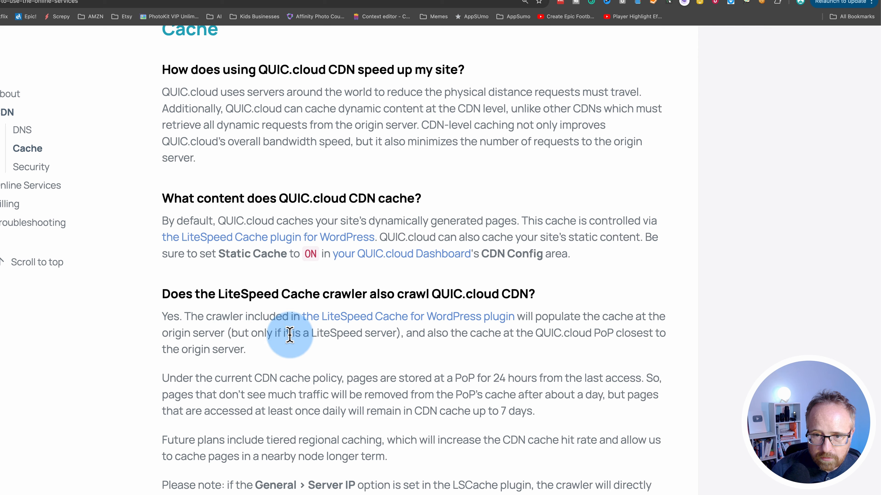
{"action": "scroll", "coordinate": [111, 386], "scroll_direction": "down", "scroll_amount": 11}
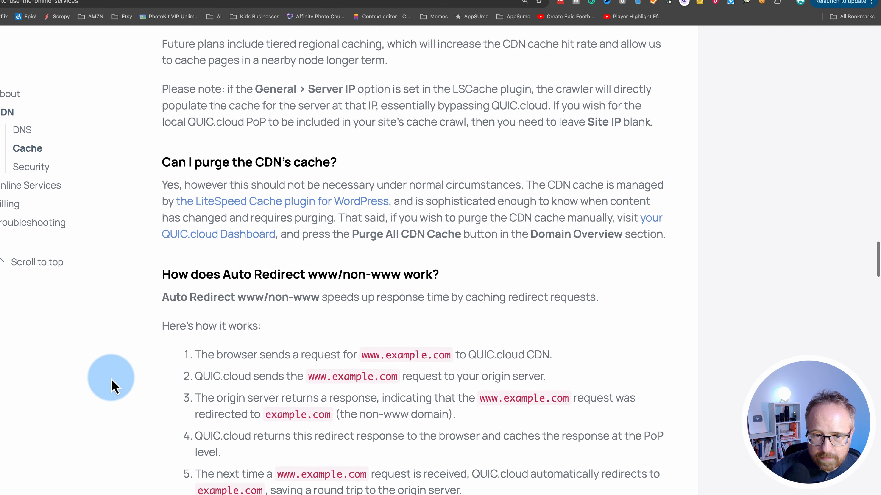
{"action": "scroll", "coordinate": [112, 385], "scroll_direction": "down", "scroll_amount": 15}
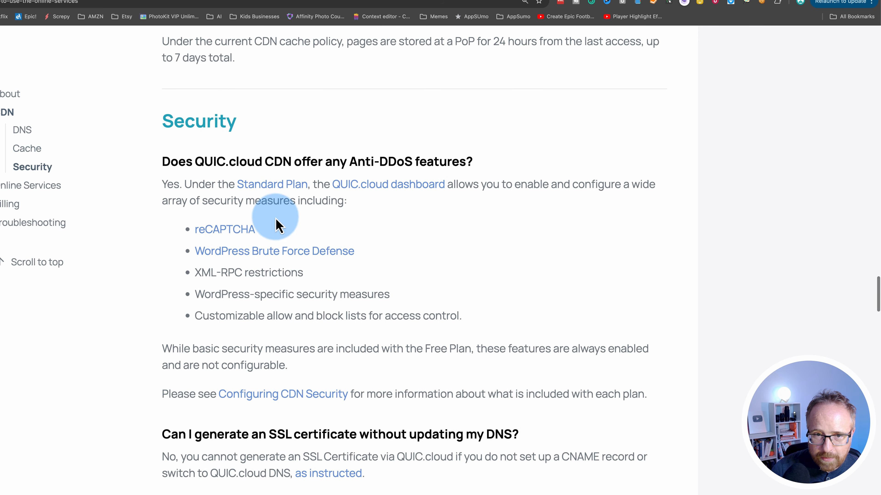
{"action": "left_click_drag", "start_coordinate": [350, 162], "coordinate": [502, 173]}
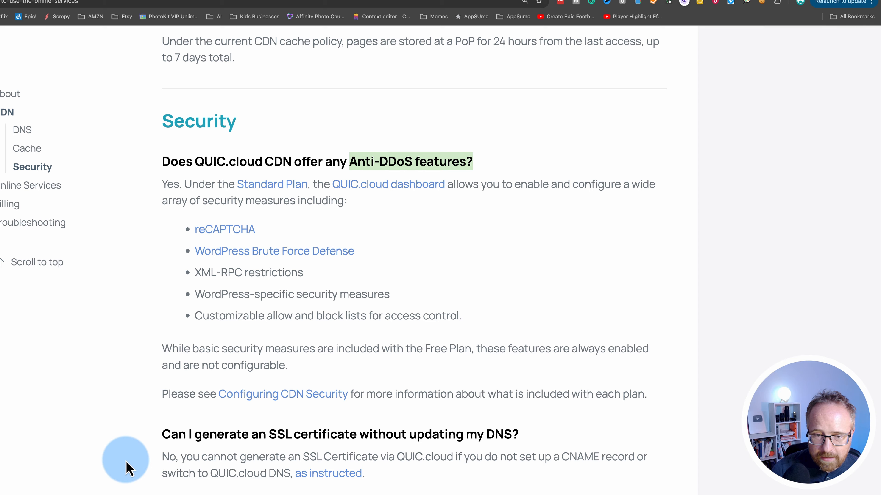
Review the Free Plan billing answer, then return to the LiteSpeed General settings tab
{"action": "scroll", "coordinate": [126, 469], "scroll_direction": "down", "scroll_amount": 15}
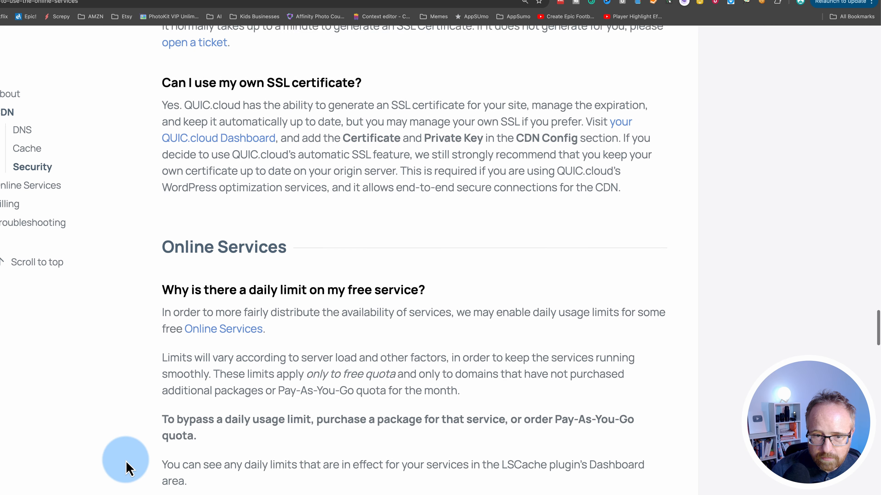
{"action": "scroll", "coordinate": [127, 468], "scroll_direction": "down", "scroll_amount": 11}
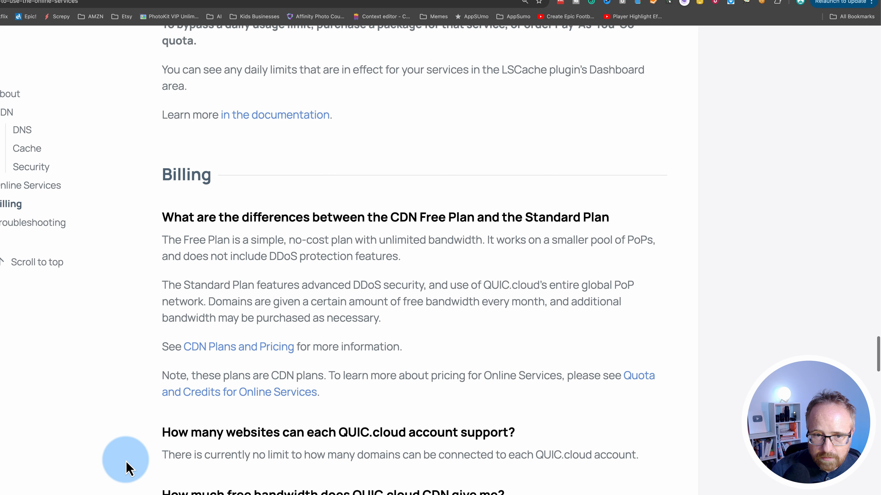
{"action": "scroll", "coordinate": [129, 469], "scroll_direction": "down", "scroll_amount": 2}
{"action": "scroll", "coordinate": [187, 275], "scroll_direction": "up", "scroll_amount": 2}
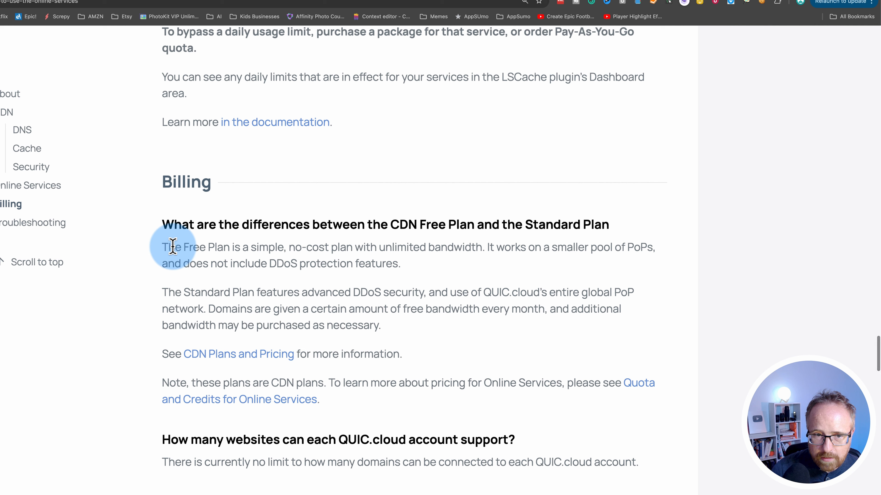
{"action": "left_click_drag", "start_coordinate": [172, 247], "coordinate": [352, 247]}
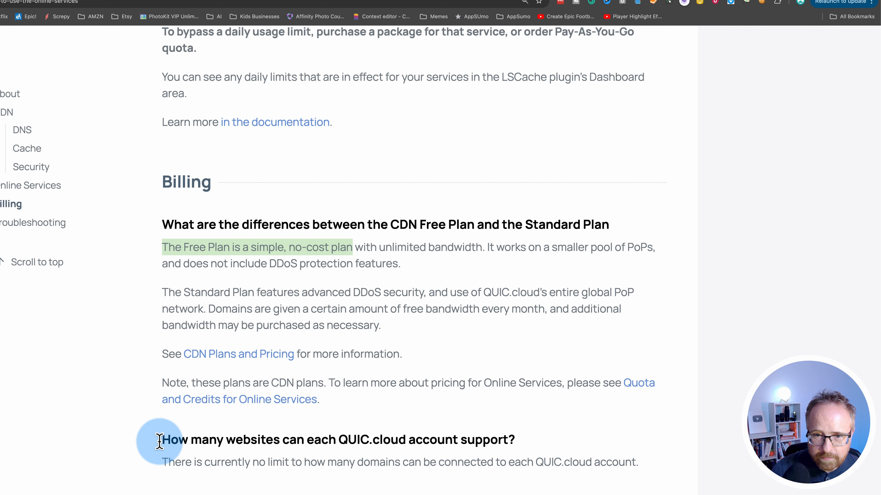
{"action": "left_click_drag", "start_coordinate": [482, 247], "coordinate": [332, 248]}
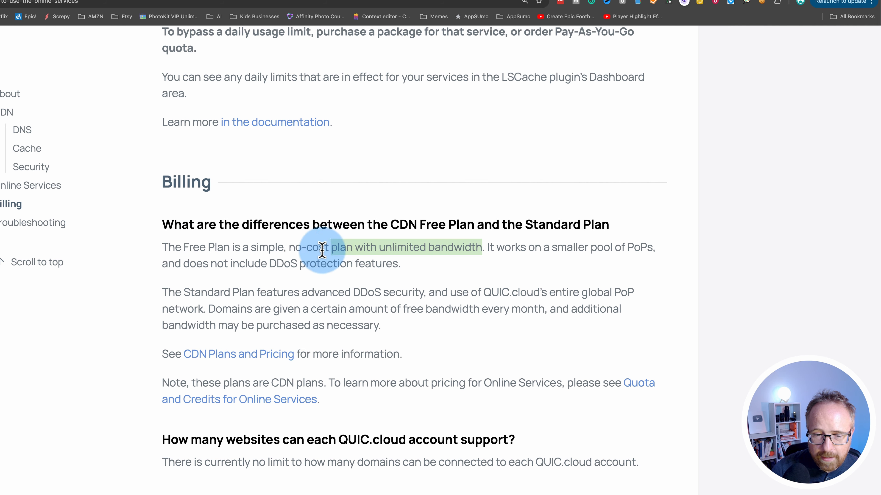
{"action": "scroll", "coordinate": [119, 469], "scroll_direction": "down", "scroll_amount": 4}
{"action": "scroll", "coordinate": [119, 469], "scroll_direction": "down", "scroll_amount": 18}
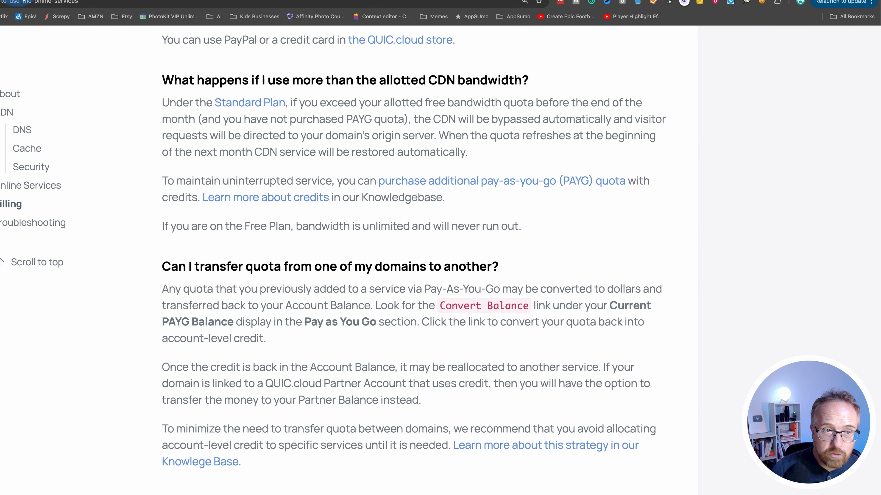
{"action": "left_click", "coordinate": [17, 0]}
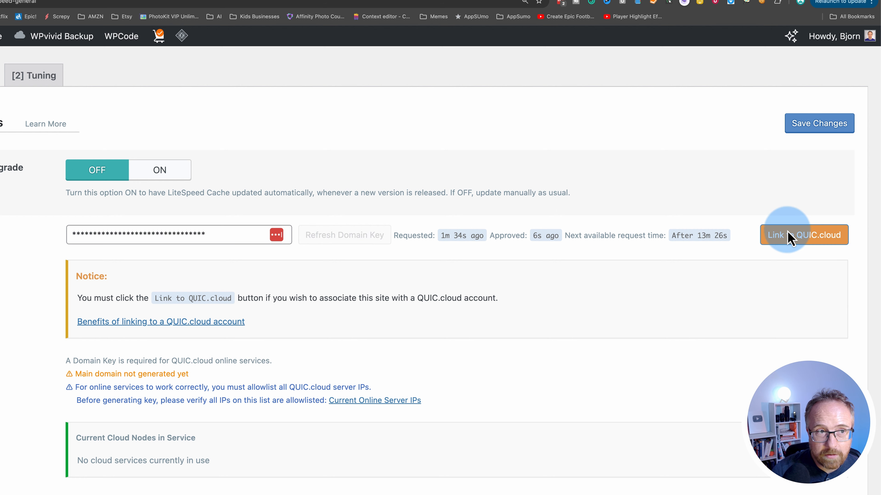
Register a QUIC.cloud account for websitedevxyz.com with autofilled credentials and activate it from the confirmation email
{"action": "left_click", "coordinate": [789, 236]}
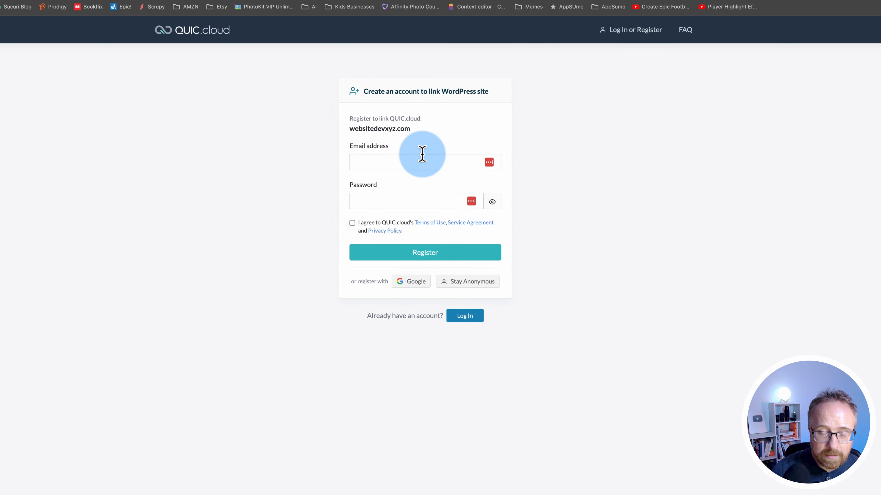
{"action": "key", "text": "super+equal"}
{"action": "key", "text": "super+equal"}
{"action": "key", "text": "super+equal"}
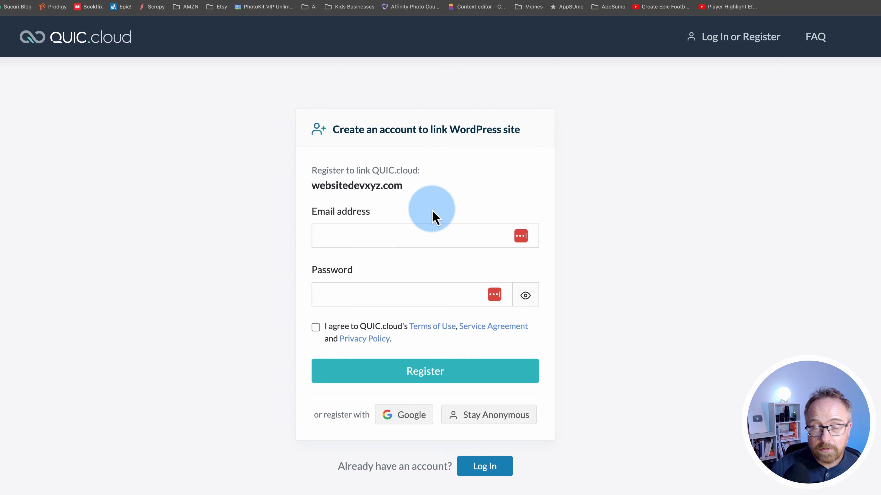
{"action": "left_click", "coordinate": [356, 243]}
{"action": "left_click", "coordinate": [379, 276]}
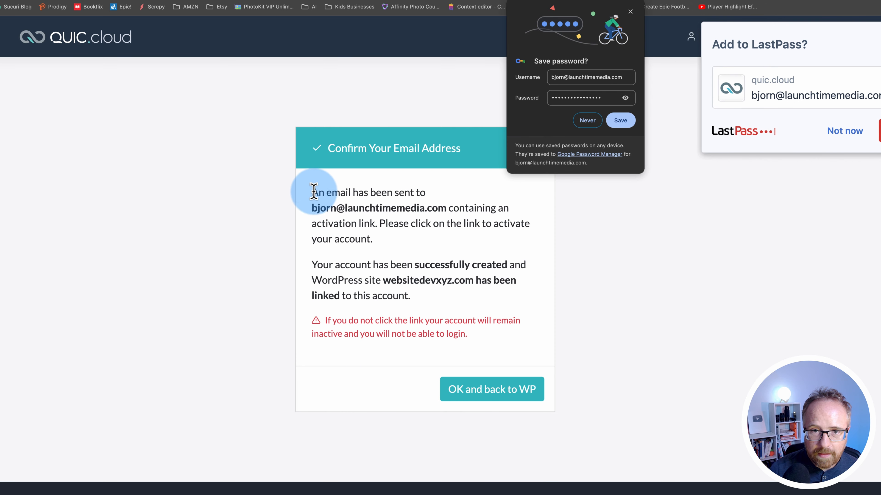
{"action": "left_click_drag", "start_coordinate": [327, 192], "coordinate": [496, 255]}
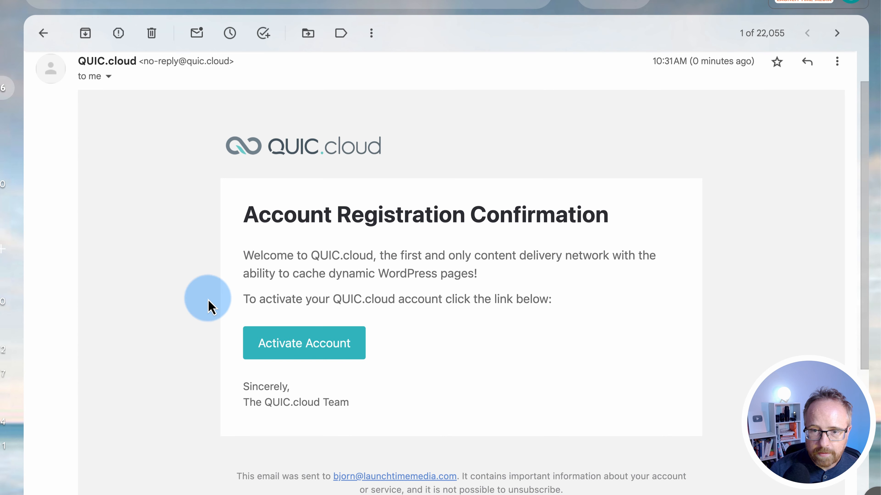
{"action": "left_click", "coordinate": [318, 354]}
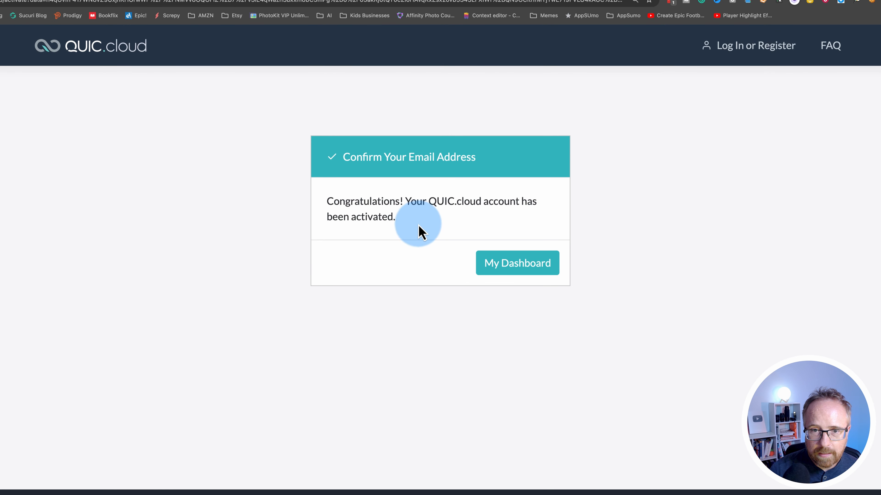
Log in to the QUIC.cloud dashboard from the account-activated page
{"action": "left_click_drag", "start_coordinate": [419, 231], "coordinate": [279, 190]}
{"action": "left_click", "coordinate": [507, 265]}
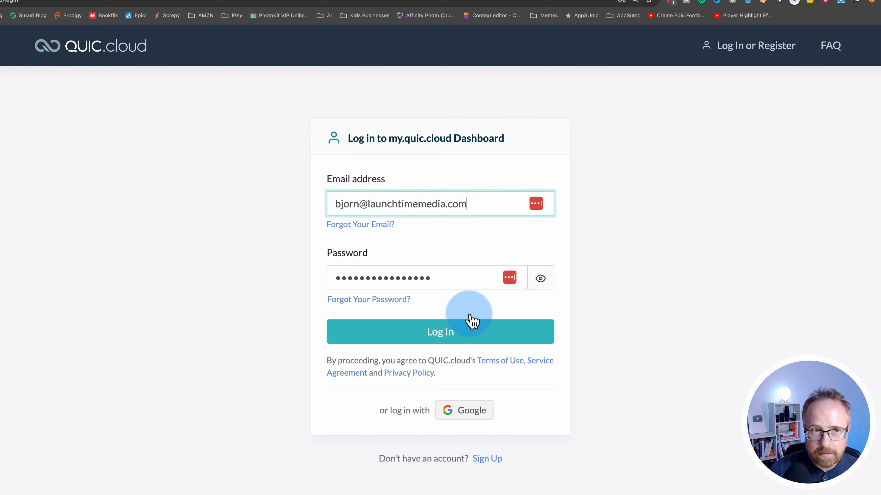
{"action": "left_click", "coordinate": [468, 324]}
{"action": "left_click", "coordinate": [271, 189]}
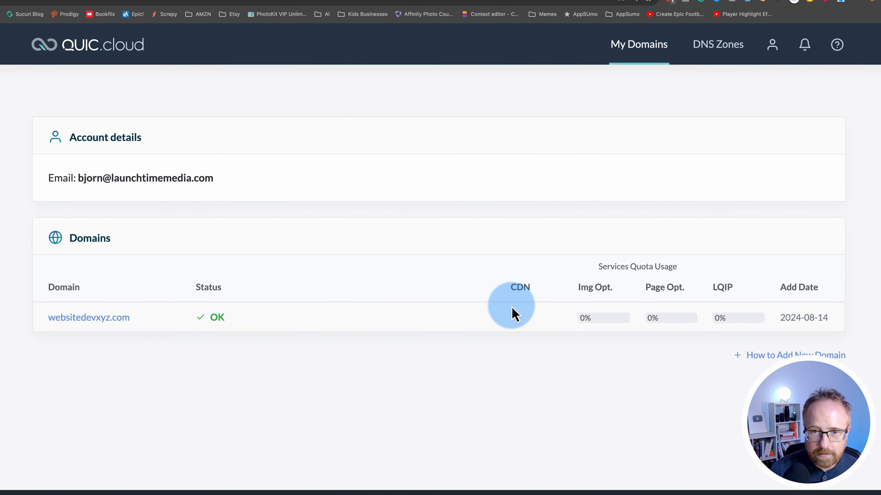
Review the Domains table columns (CDN, Img Opt., Page Opt., LQIP, Add Date), then check DNS Zones
{"action": "double_click", "coordinate": [520, 287]}
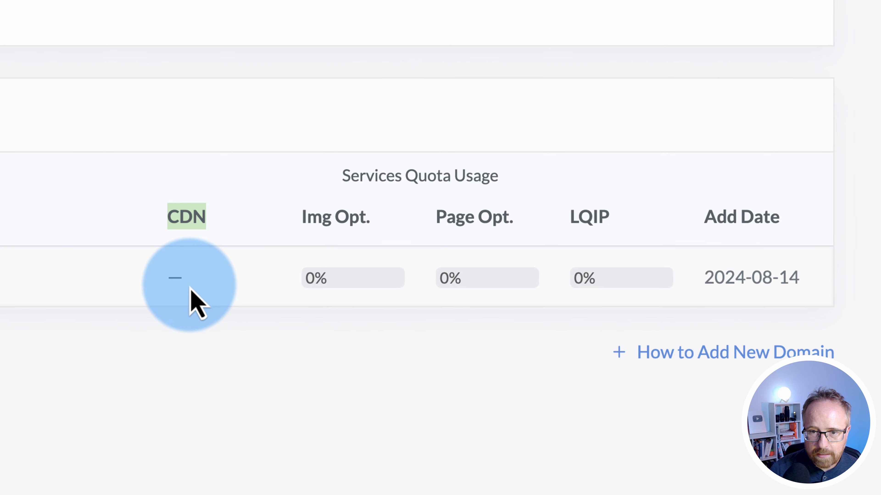
{"action": "double_click", "coordinate": [179, 279]}
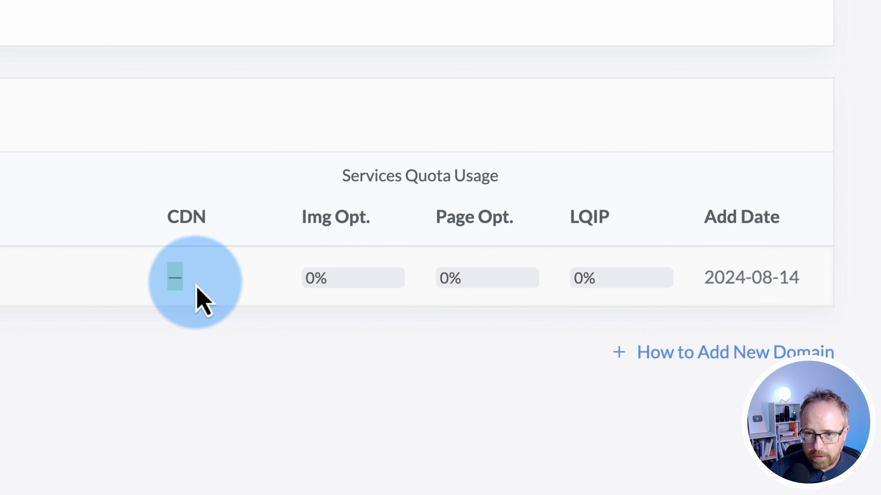
{"action": "triple_click", "coordinate": [324, 216]}
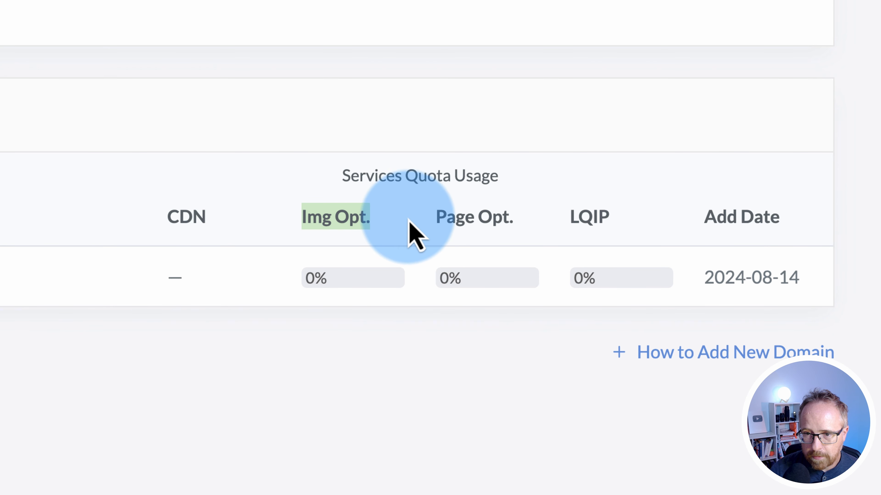
{"action": "triple_click", "coordinate": [499, 219]}
{"action": "double_click", "coordinate": [586, 219]}
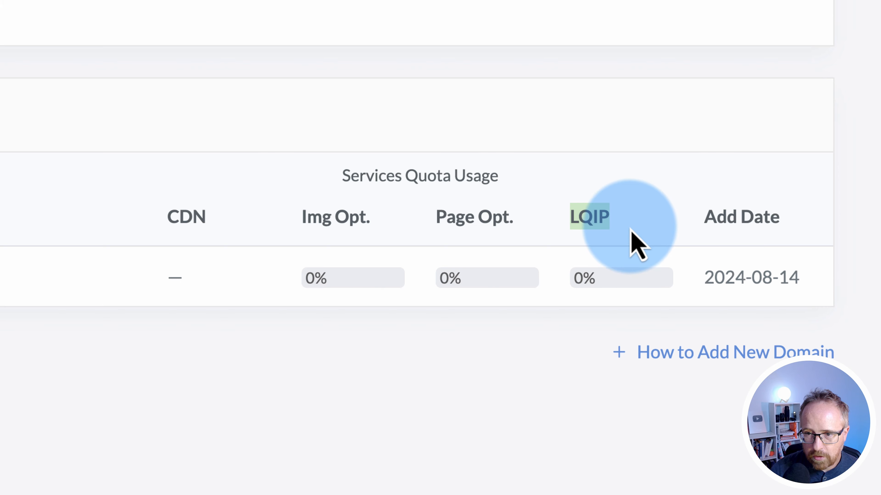
{"action": "left_click_drag", "start_coordinate": [684, 225], "coordinate": [834, 217]}
{"action": "left_click", "coordinate": [745, 22]}
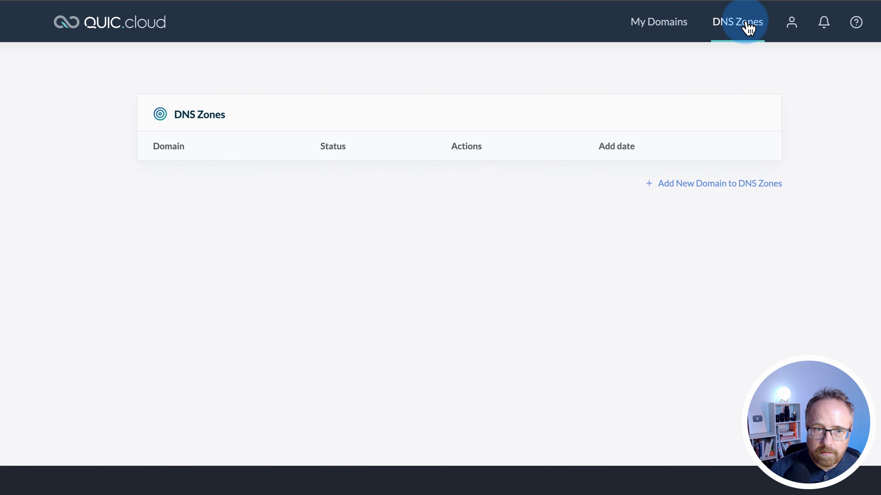
{"action": "left_click", "coordinate": [657, 25]}
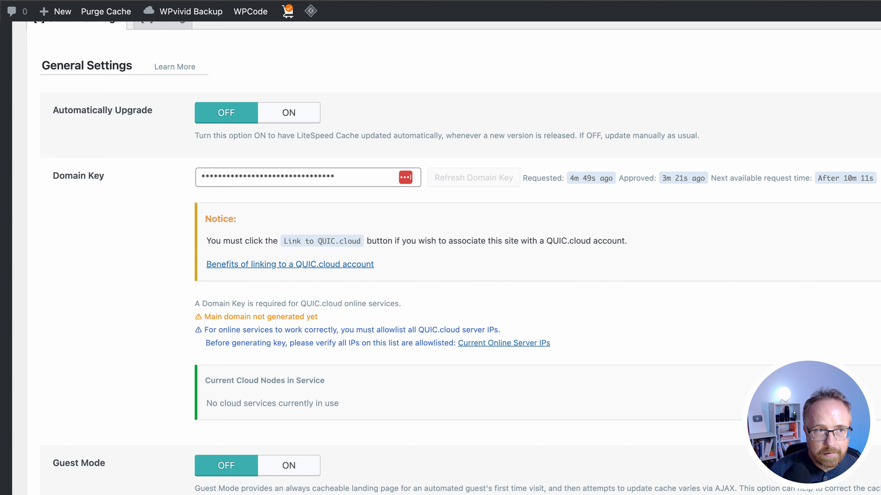
Save the LiteSpeed Cache general settings and retry Link to QUIC.cloud
{"action": "left_click", "coordinate": [833, 102]}
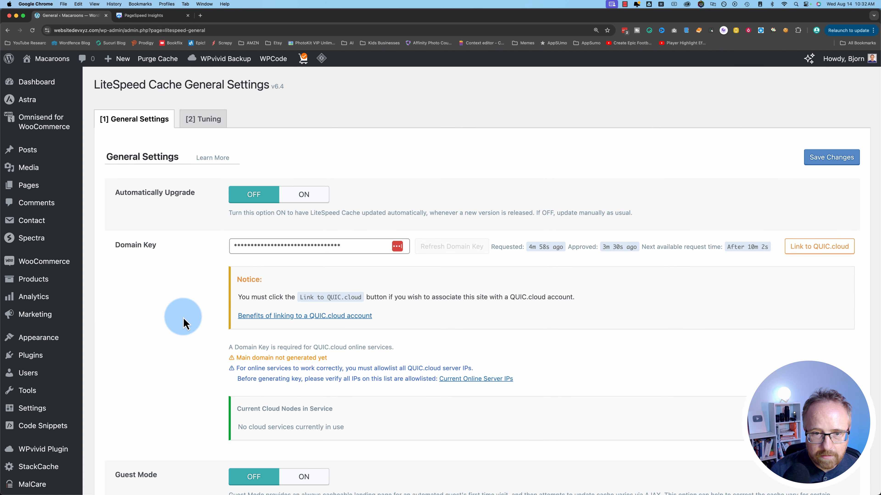
{"action": "scroll", "coordinate": [346, 277], "scroll_direction": "down", "scroll_amount": 4}
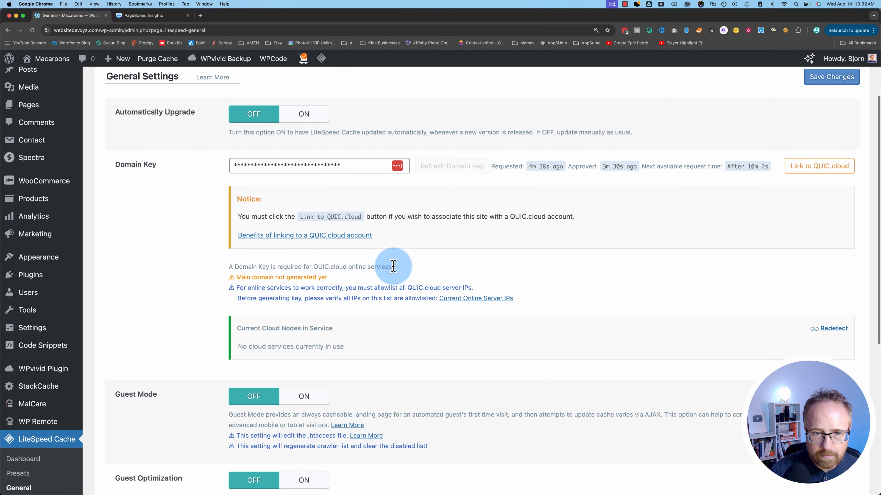
{"action": "left_click", "coordinate": [813, 173]}
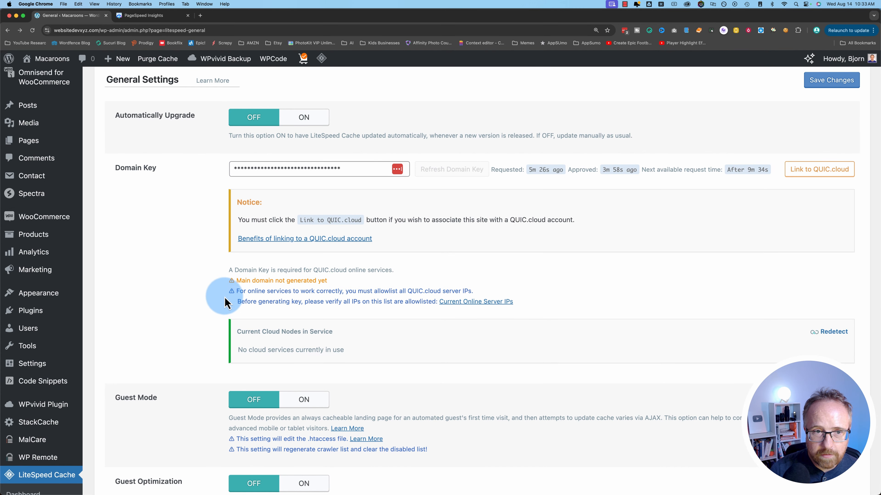
{"action": "scroll", "coordinate": [196, 305], "scroll_direction": "down", "scroll_amount": 5}
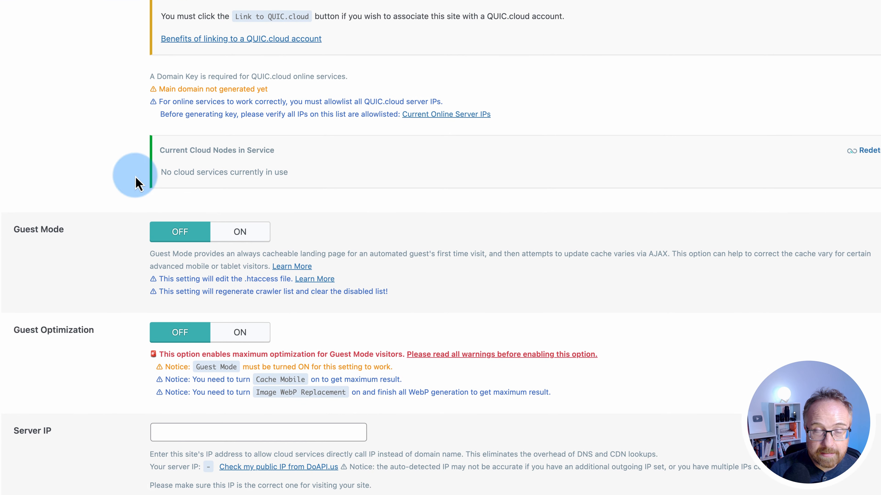
Switch Guest Mode on, noting it applies on a visitor's first time visit
{"action": "left_click", "coordinate": [253, 236]}
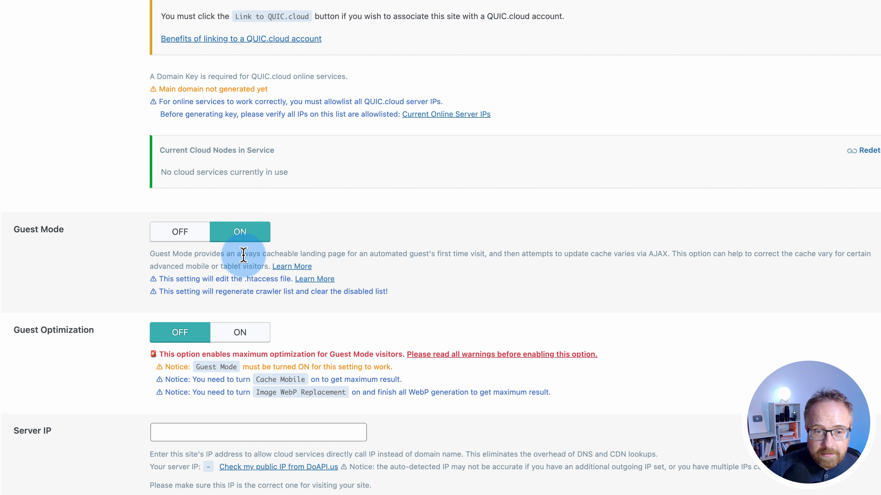
{"action": "left_click_drag", "start_coordinate": [237, 254], "coordinate": [427, 252]}
{"action": "double_click", "coordinate": [474, 252]}
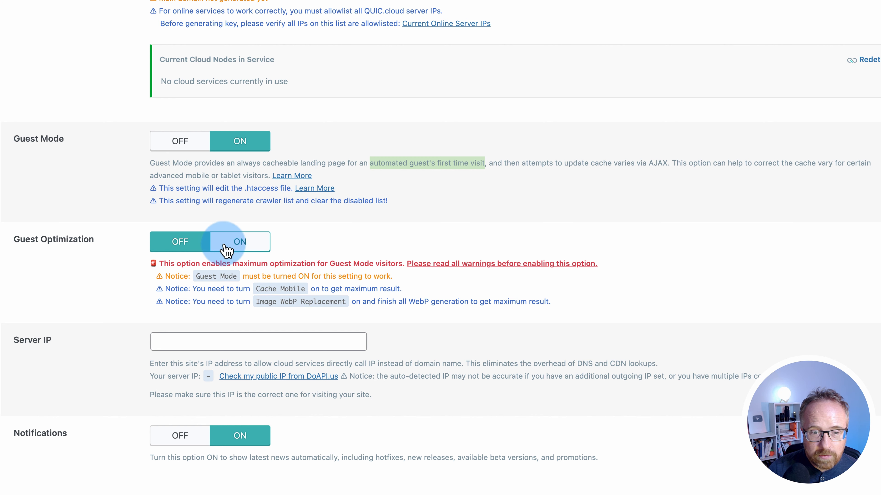
Switch Guest Optimization on and review its Guest Mode, Cache Mobile and Image WebP Replacement notices
{"action": "left_click", "coordinate": [231, 247]}
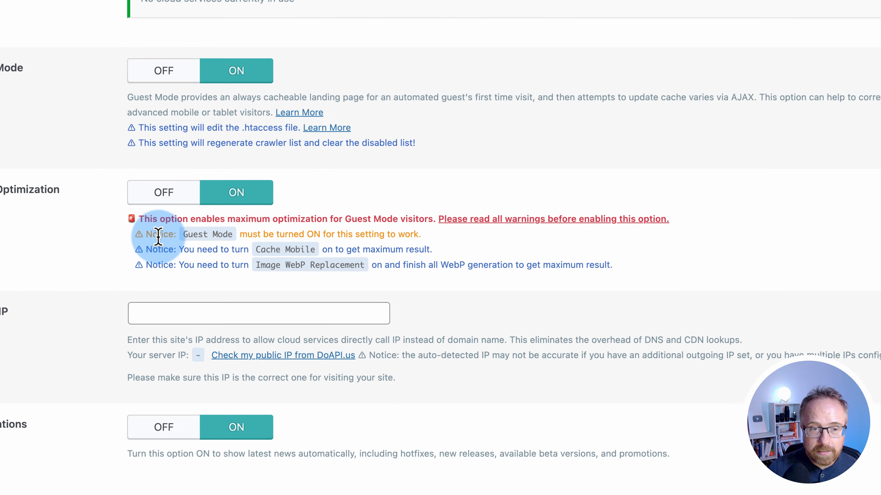
{"action": "left_click_drag", "start_coordinate": [158, 237], "coordinate": [310, 233]}
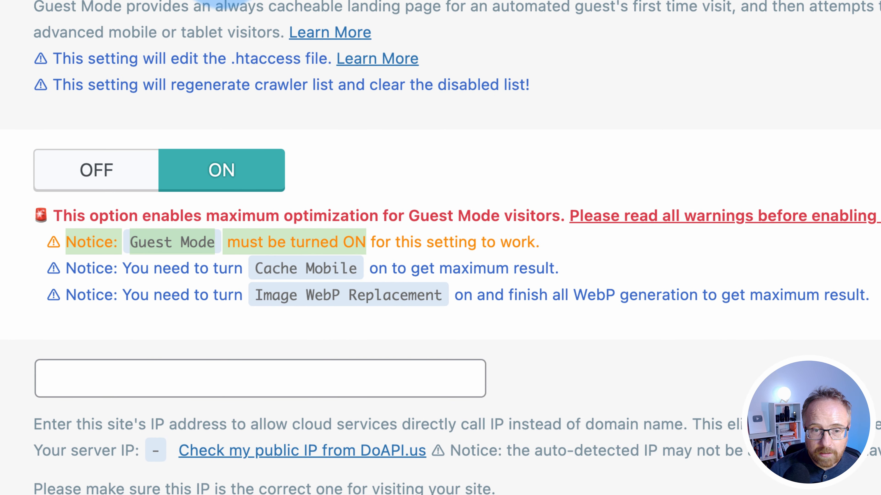
{"action": "left_click_drag", "start_coordinate": [132, 270], "coordinate": [517, 270]}
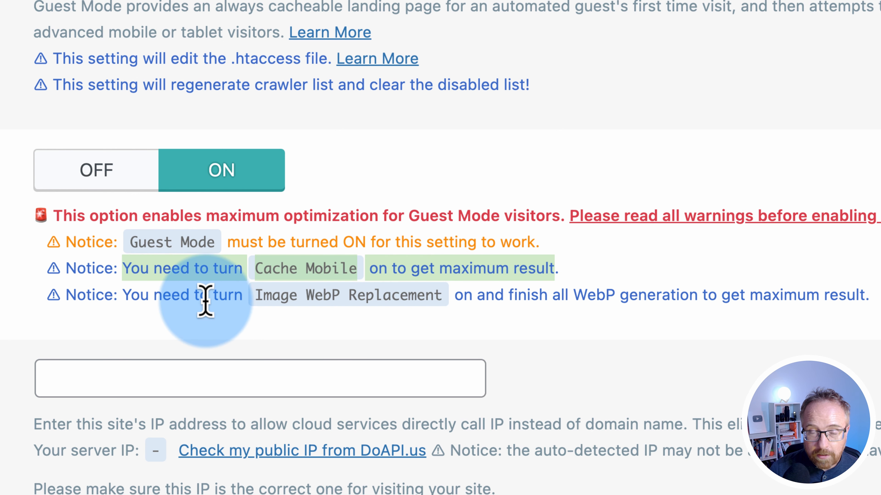
{"action": "left_click_drag", "start_coordinate": [124, 297], "coordinate": [479, 295]}
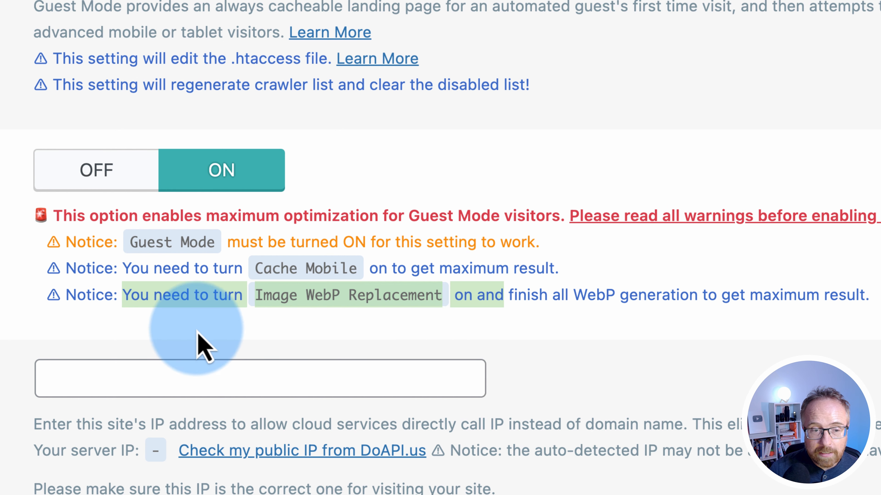
{"action": "scroll", "coordinate": [11, 345], "scroll_direction": "down", "scroll_amount": 3}
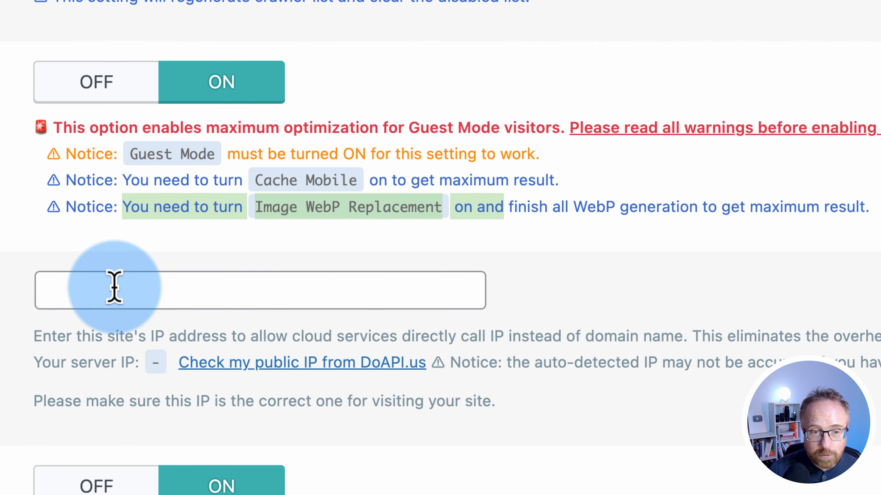
Look up the public IP via DoAPI.us and copy the detected address 45.8.227.175
{"action": "left_click", "coordinate": [114, 288]}
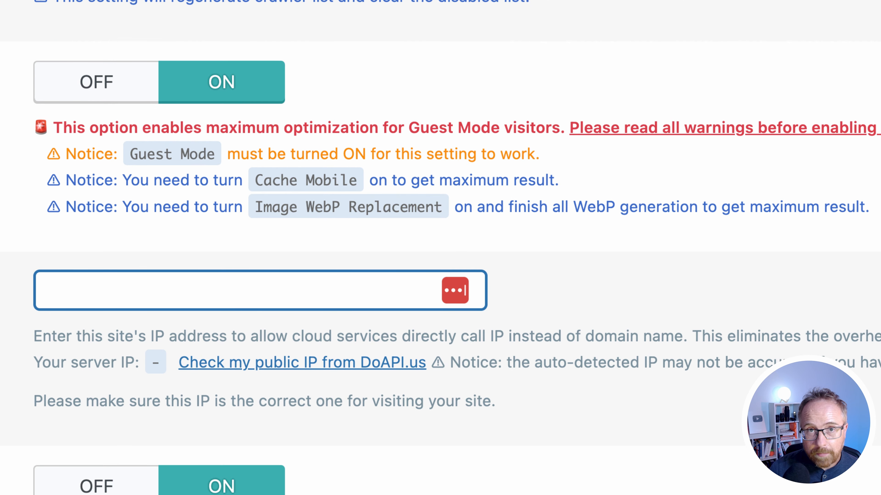
{"action": "left_click", "coordinate": [225, 371]}
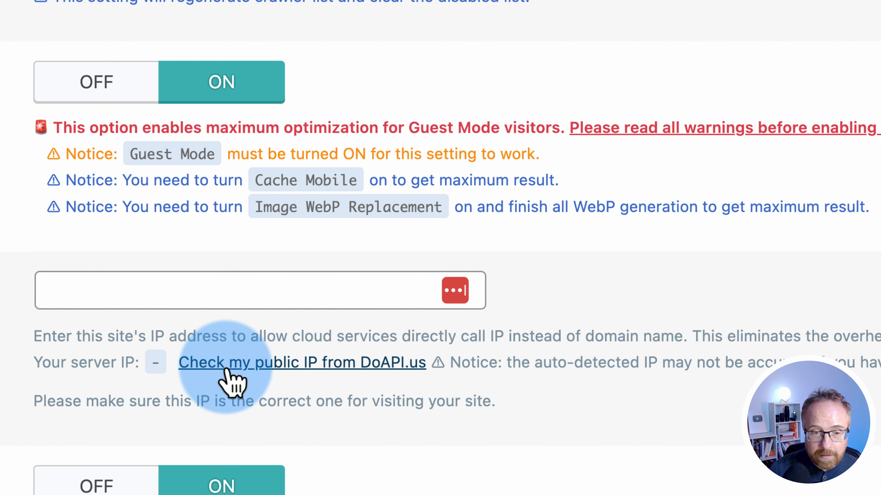
{"action": "left_click_drag", "start_coordinate": [192, 362], "coordinate": [154, 289]}
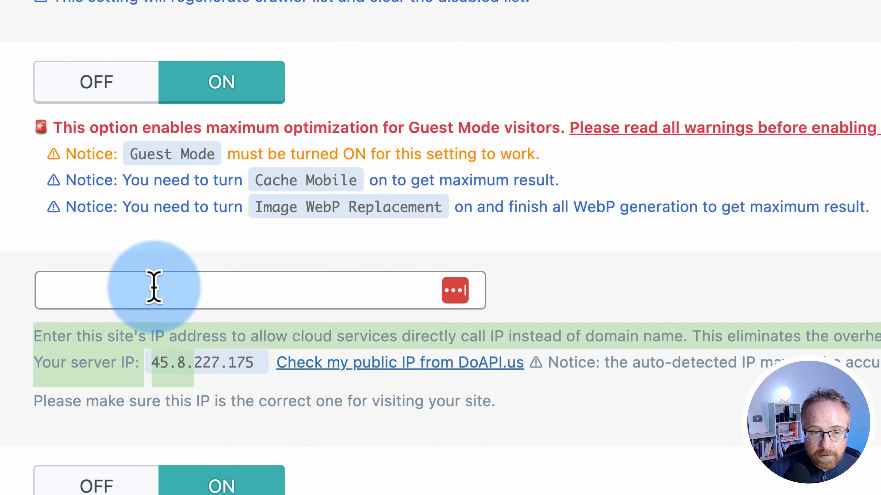
{"action": "left_click", "coordinate": [208, 347]}
{"action": "left_click_drag", "start_coordinate": [255, 363], "coordinate": [123, 296]}
{"action": "left_click", "coordinate": [159, 364]}
{"action": "left_click", "coordinate": [169, 345]}
{"action": "left_click_drag", "start_coordinate": [259, 363], "coordinate": [144, 366]}
{"action": "key", "text": "super+c"}
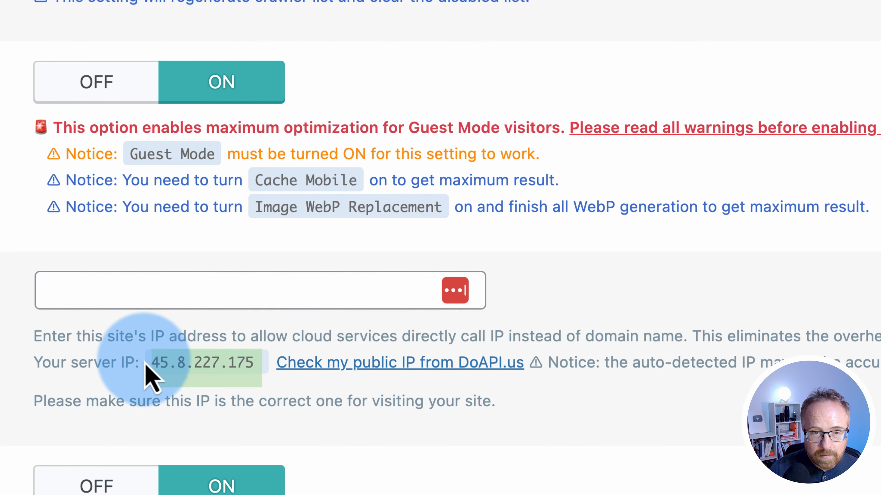
Paste 45.8.227.175 into Server IP, turn Notifications off, and save the general settings
{"action": "left_click", "coordinate": [122, 305]}
{"action": "key", "text": "super+v"}
{"action": "left_click", "coordinate": [10, 384]}
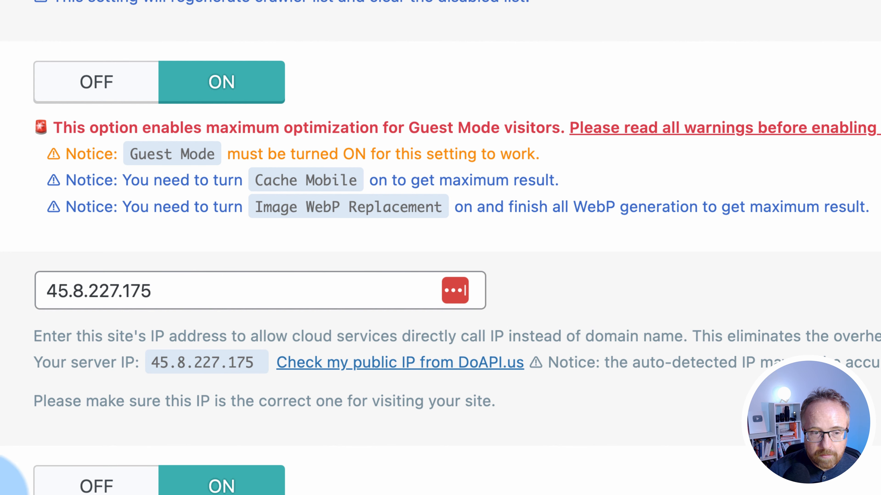
{"action": "left_click", "coordinate": [187, 296]}
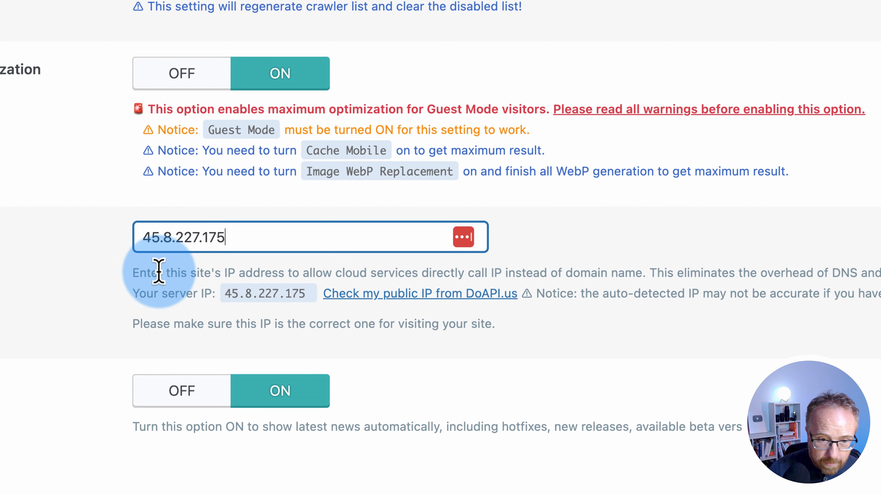
{"action": "left_click", "coordinate": [240, 306]}
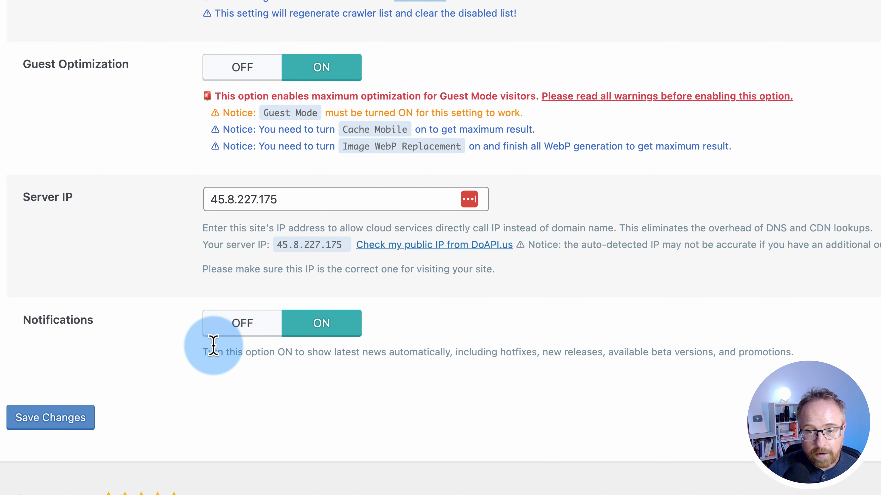
{"action": "left_click", "coordinate": [232, 333]}
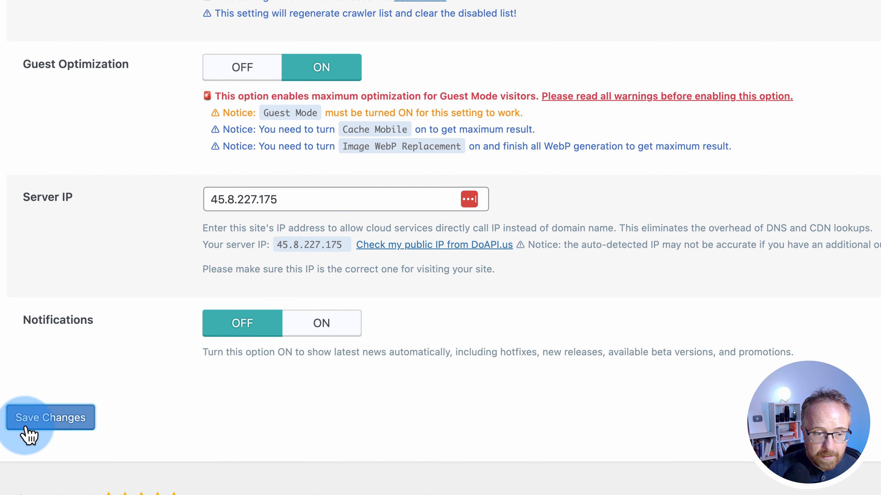
{"action": "left_click", "coordinate": [10, 429]}
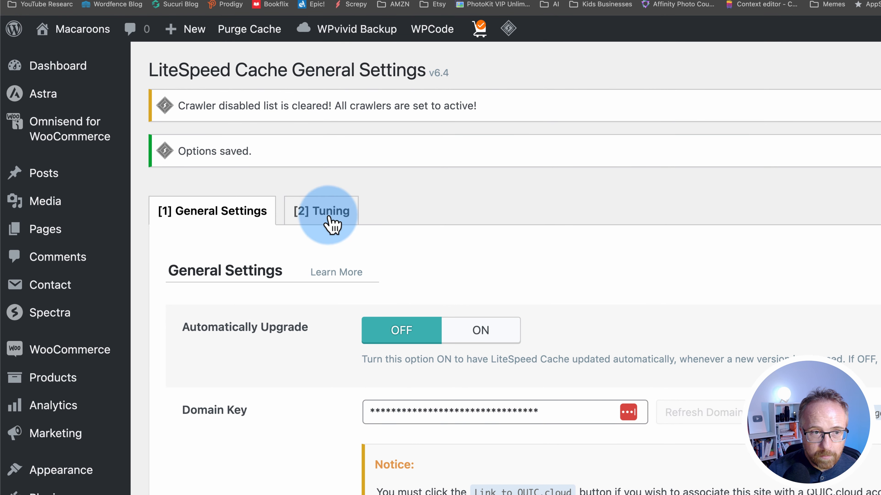
Open the Tuning tab and review the default Guest Mode User Agents list
{"action": "left_click", "coordinate": [331, 221]}
{"action": "scroll", "coordinate": [328, 226], "scroll_direction": "down", "scroll_amount": 2}
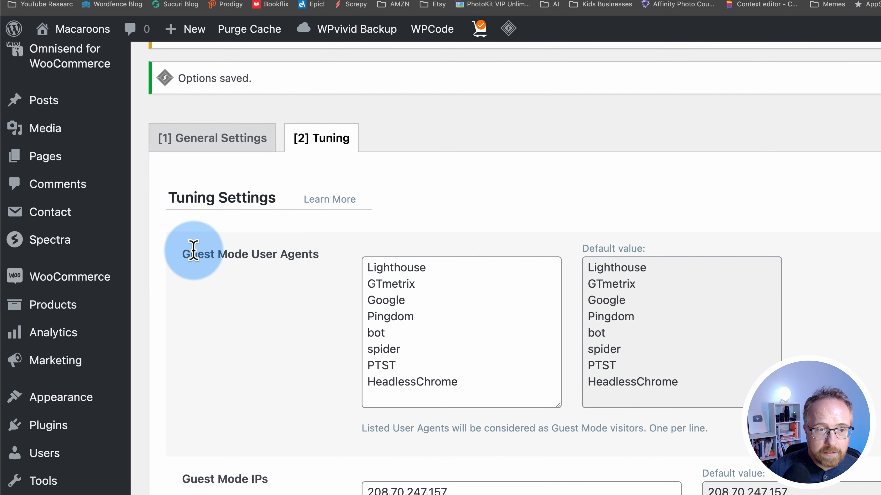
{"action": "left_click_drag", "start_coordinate": [183, 253], "coordinate": [313, 251]}
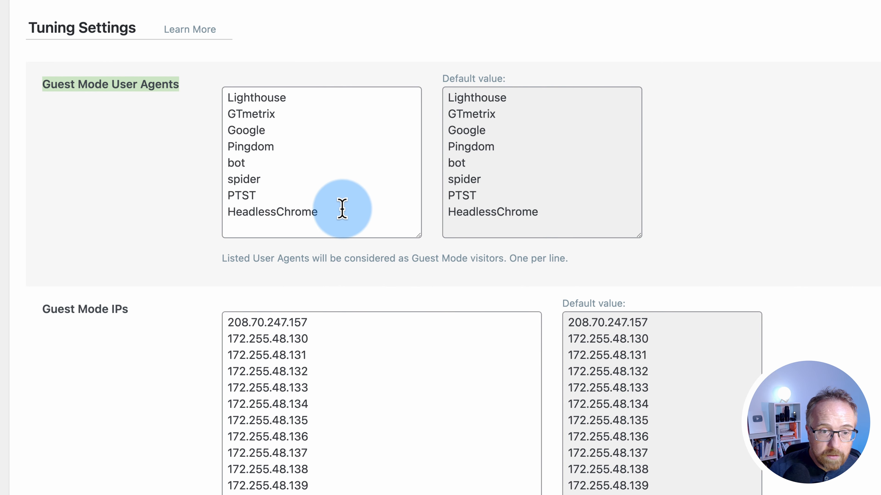
{"action": "left_click_drag", "start_coordinate": [226, 95], "coordinate": [295, 211]}
{"action": "left_click", "coordinate": [276, 163]}
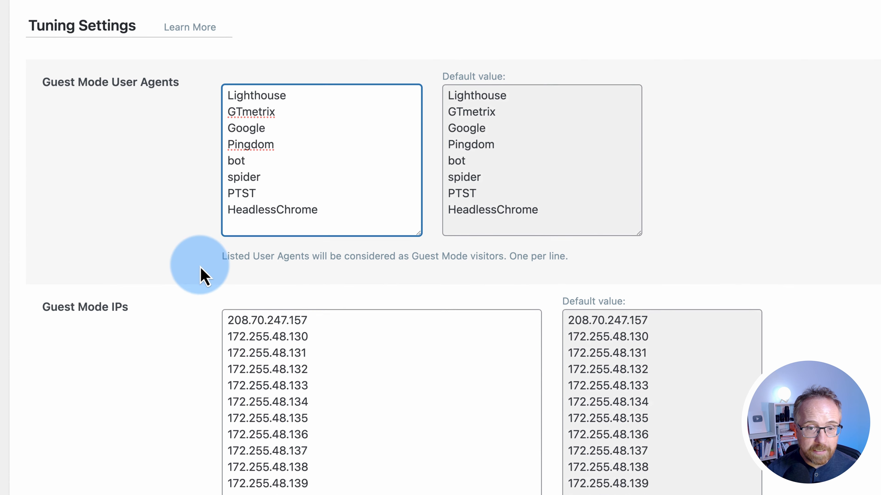
Scroll through the default Guest Mode IPs list, leaving it unchanged
{"action": "scroll", "coordinate": [202, 275], "scroll_direction": "down", "scroll_amount": 4}
{"action": "scroll", "coordinate": [203, 278], "scroll_direction": "down", "scroll_amount": 4}
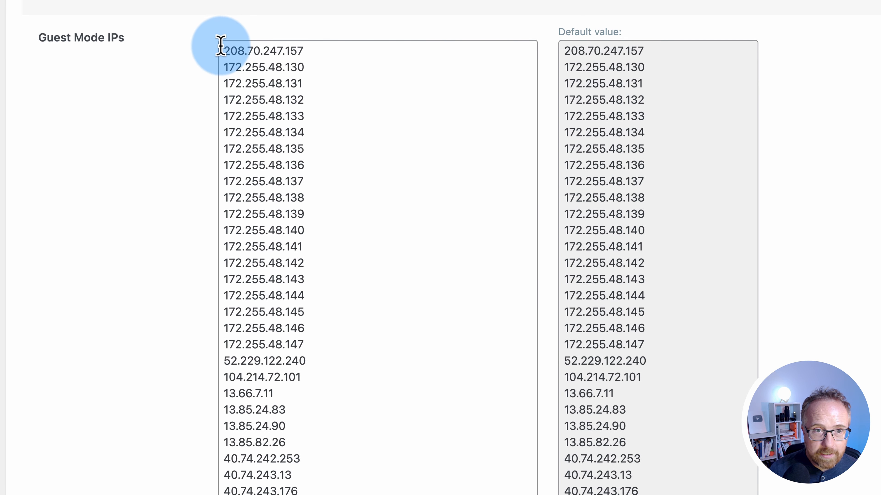
{"action": "left_click_drag", "start_coordinate": [224, 52], "coordinate": [187, 472]}
{"action": "scroll", "coordinate": [173, 471], "scroll_direction": "down", "scroll_amount": 7}
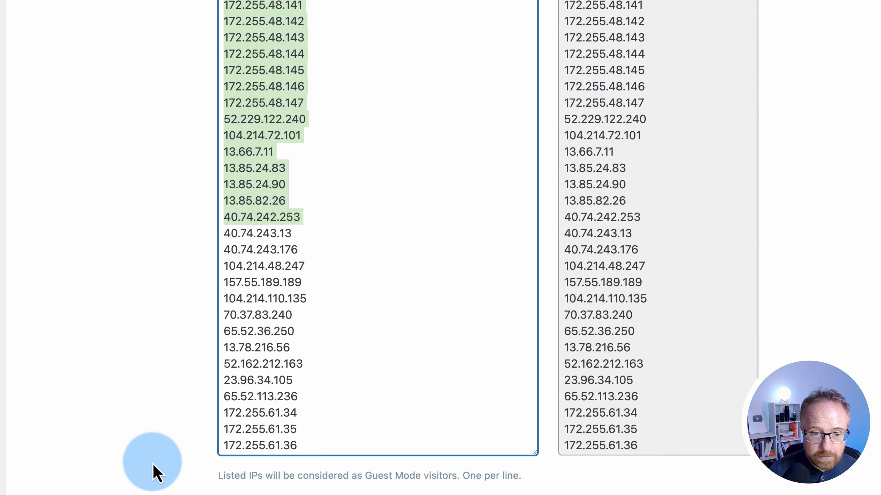
{"action": "left_click_drag", "start_coordinate": [309, 448], "coordinate": [222, 173]}
{"action": "left_click", "coordinate": [153, 314]}
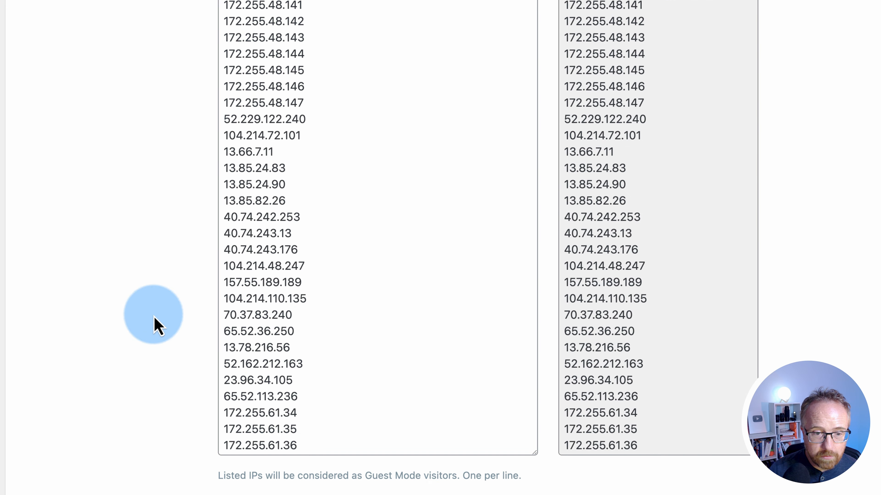
{"action": "scroll", "coordinate": [150, 369], "scroll_direction": "up", "scroll_amount": 20}
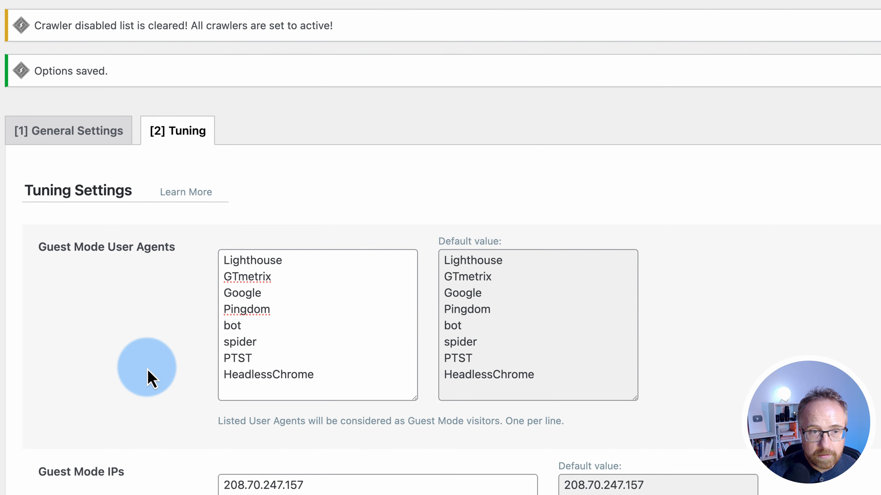
{"action": "scroll", "coordinate": [275, 333], "scroll_direction": "down", "scroll_amount": 2}
{"action": "scroll", "coordinate": [229, 350], "scroll_direction": "down", "scroll_amount": 10}
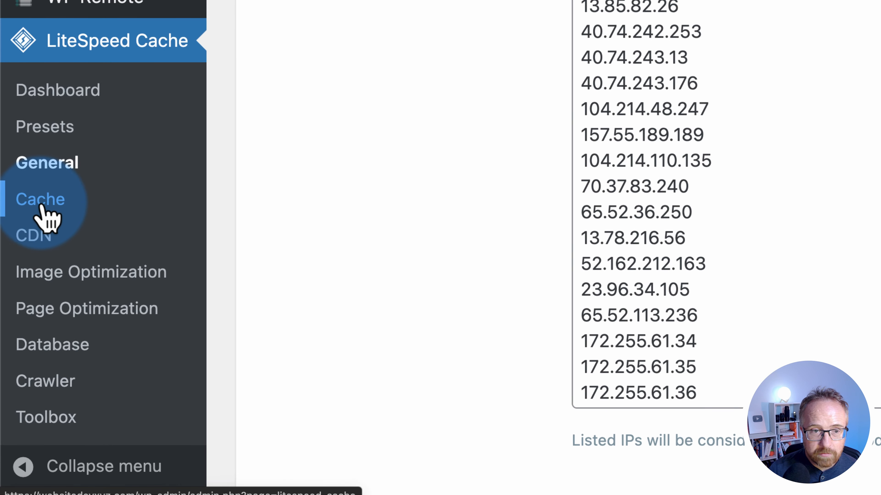
Open LiteSpeed Cache's Cache settings and review the Enable Cache option
{"action": "left_click", "coordinate": [33, 205]}
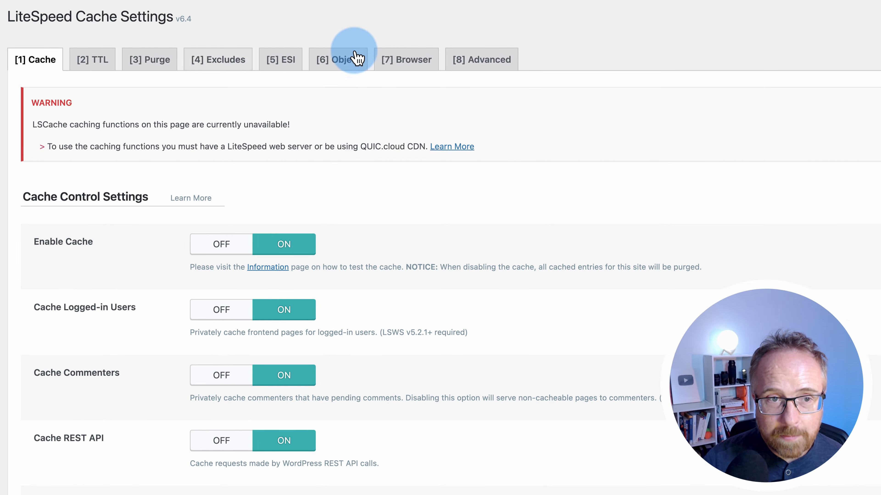
{"action": "scroll", "coordinate": [146, 241], "scroll_direction": "down", "scroll_amount": 20}
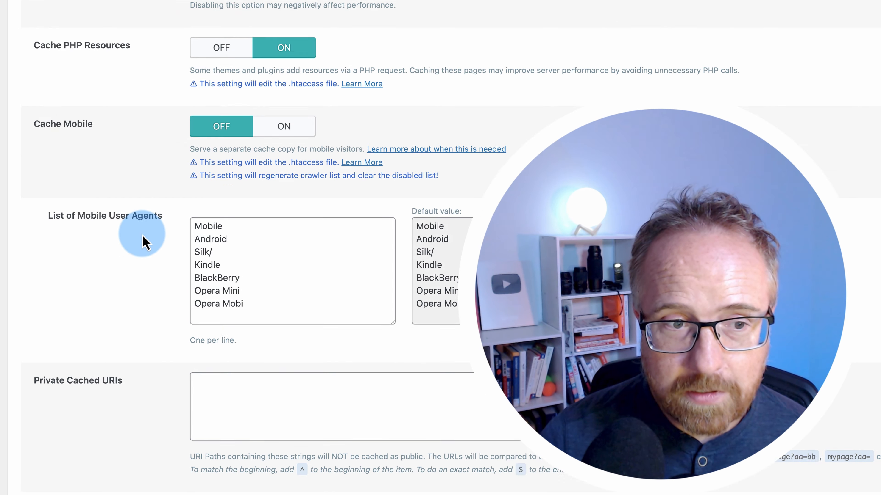
{"action": "scroll", "coordinate": [146, 241], "scroll_direction": "up", "scroll_amount": 20}
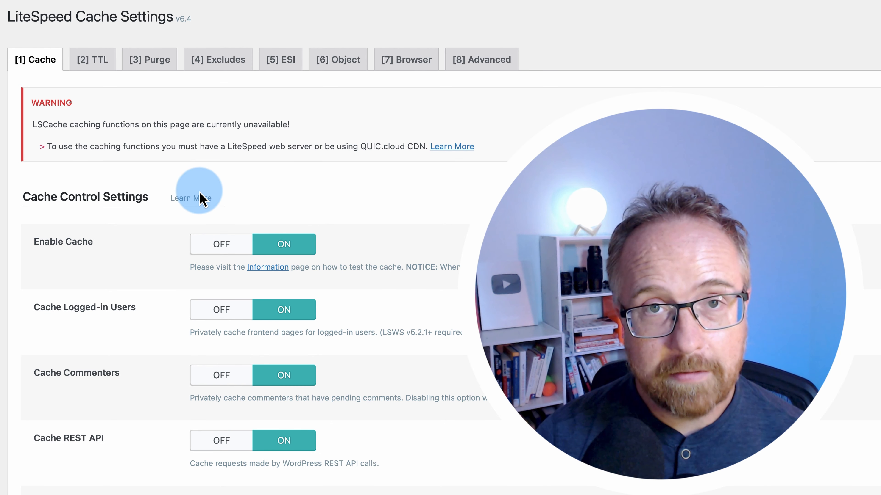
{"action": "scroll", "coordinate": [187, 242], "scroll_direction": "down", "scroll_amount": 5}
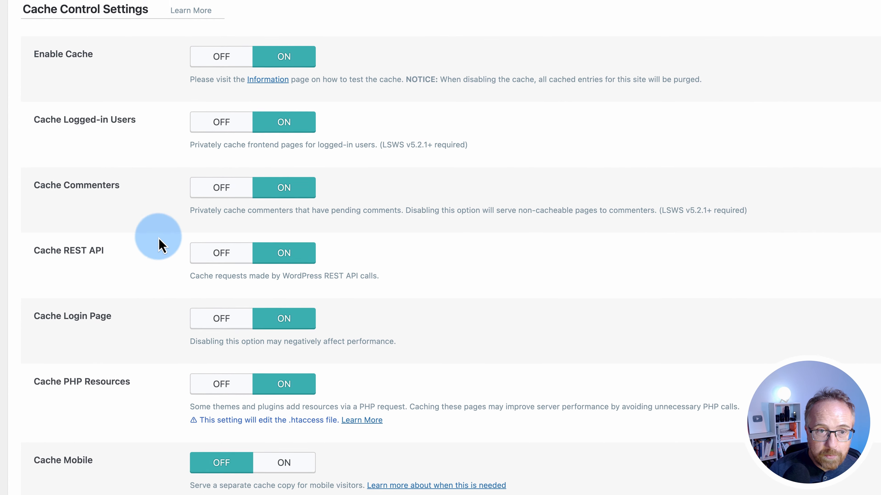
{"action": "left_click_drag", "start_coordinate": [31, 59], "coordinate": [128, 66]}
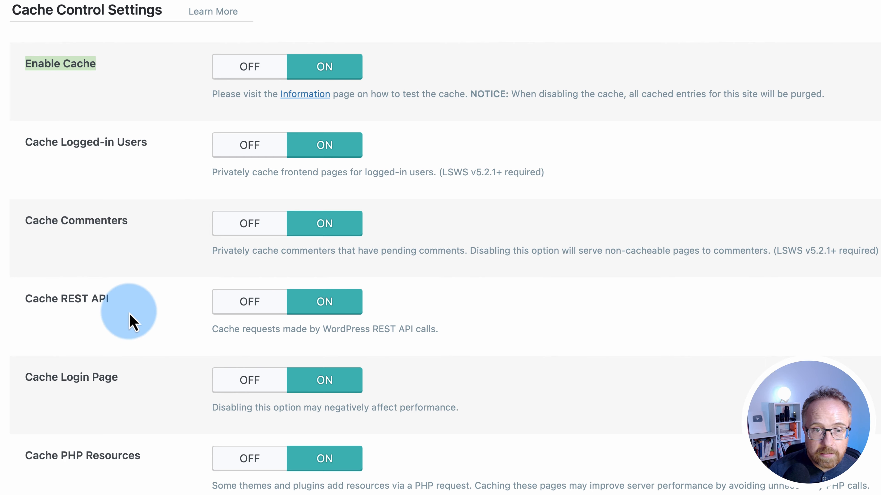
Review Cache Logged-in Users and the other cache options further down the page
{"action": "scroll", "coordinate": [132, 321], "scroll_direction": "down", "scroll_amount": 10}
{"action": "scroll", "coordinate": [131, 321], "scroll_direction": "down", "scroll_amount": 5}
{"action": "scroll", "coordinate": [165, 431], "scroll_direction": "up", "scroll_amount": 20}
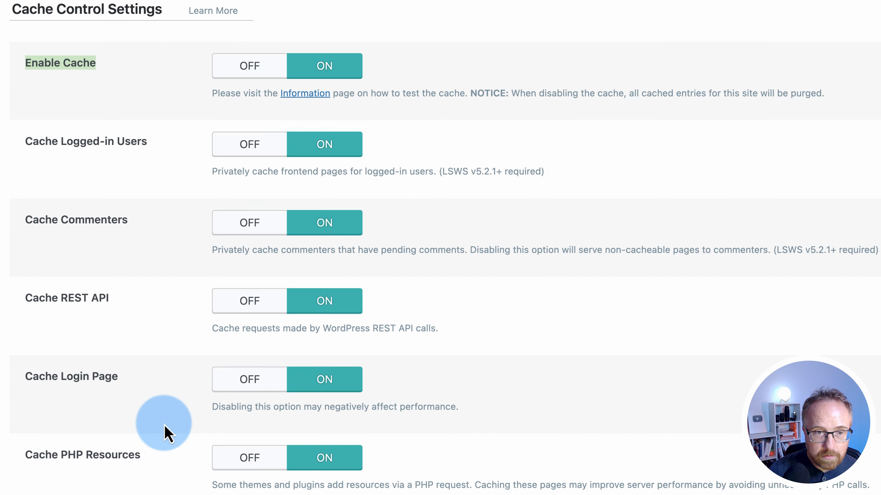
{"action": "scroll", "coordinate": [165, 431], "scroll_direction": "down", "scroll_amount": 5}
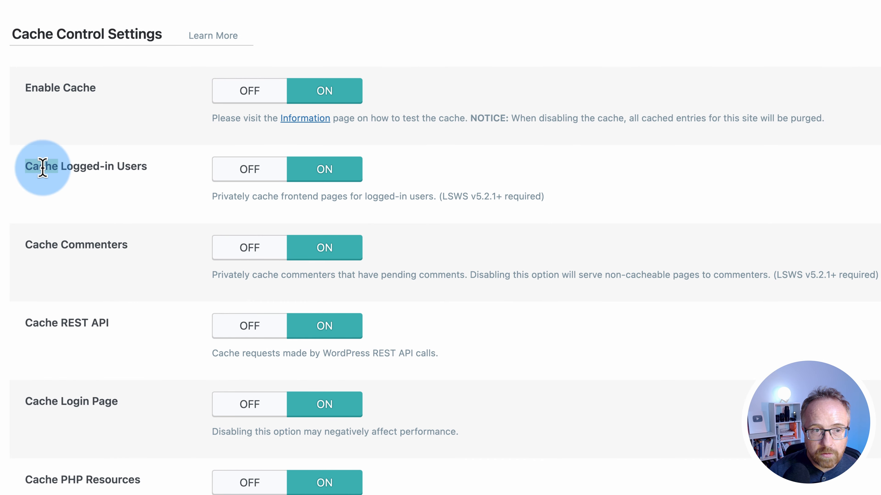
{"action": "left_click_drag", "start_coordinate": [42, 168], "coordinate": [131, 165]}
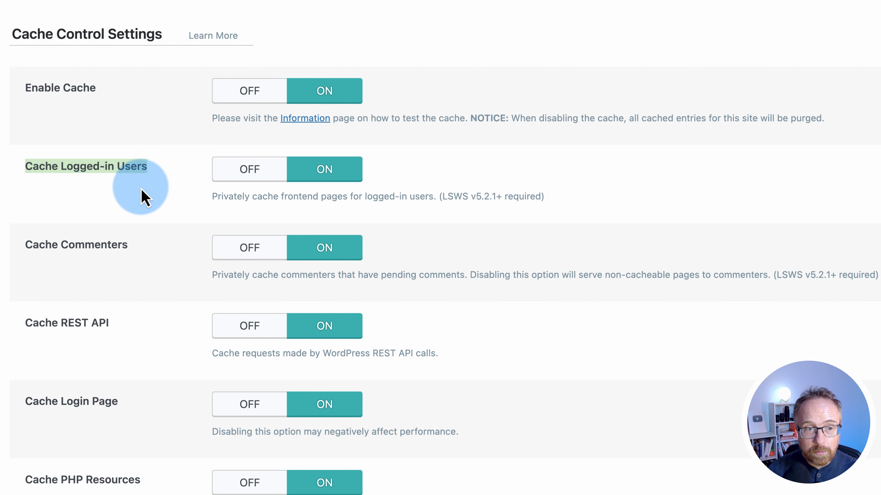
{"action": "scroll", "coordinate": [165, 251], "scroll_direction": "down", "scroll_amount": 5}
{"action": "left_click", "coordinate": [43, 108]}
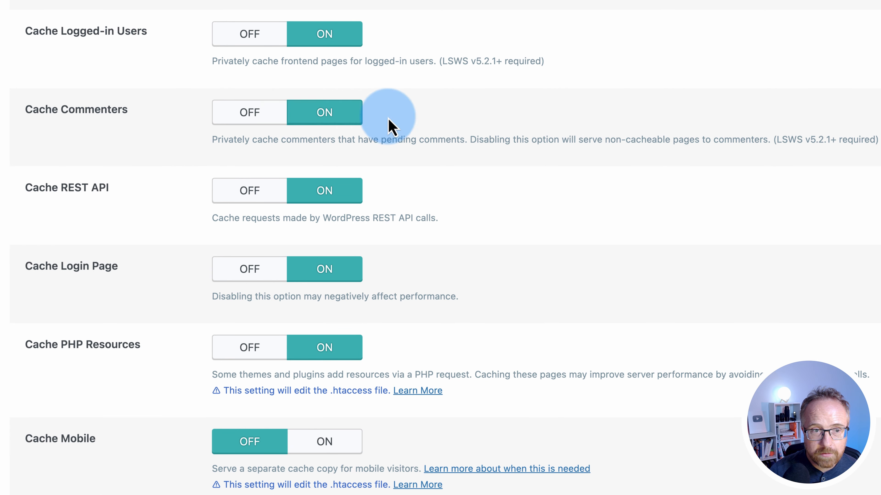
{"action": "left_click_drag", "start_coordinate": [46, 192], "coordinate": [99, 189]}
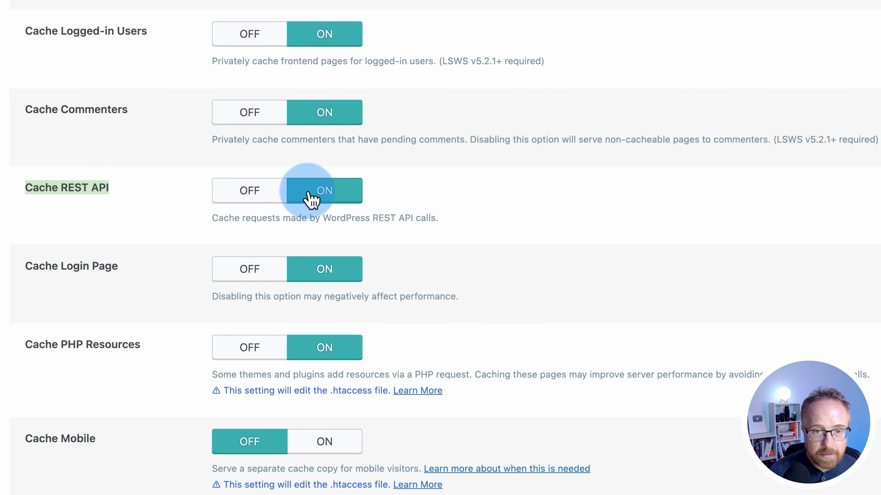
{"action": "left_click_drag", "start_coordinate": [50, 269], "coordinate": [80, 272]}
{"action": "scroll", "coordinate": [79, 278], "scroll_direction": "down", "scroll_amount": 2}
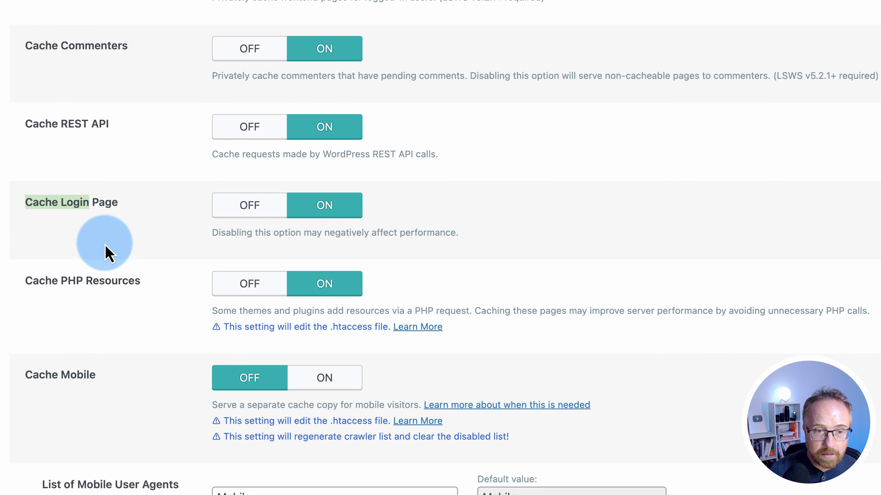
{"action": "scroll", "coordinate": [157, 259], "scroll_direction": "down", "scroll_amount": 2}
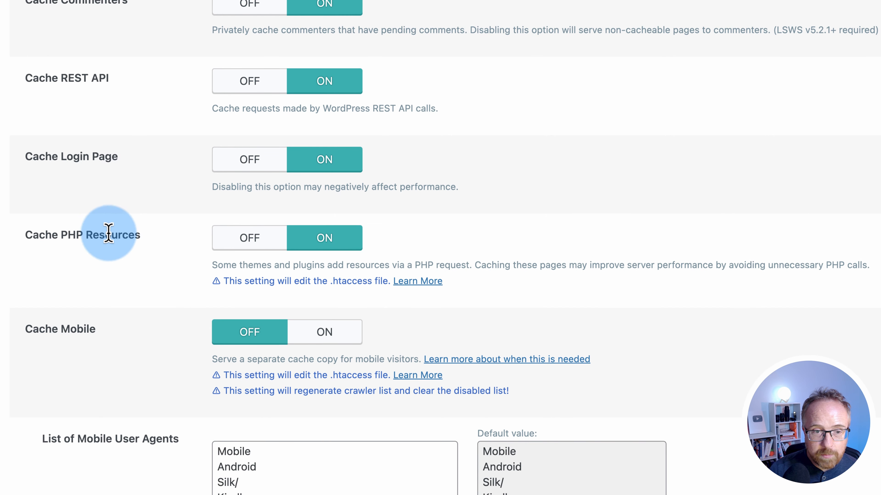
{"action": "scroll", "coordinate": [164, 258], "scroll_direction": "down", "scroll_amount": 2}
Set Cache Mobile to ON, keeping the default mobile user agents list
{"action": "left_click_drag", "start_coordinate": [27, 287], "coordinate": [96, 287]}
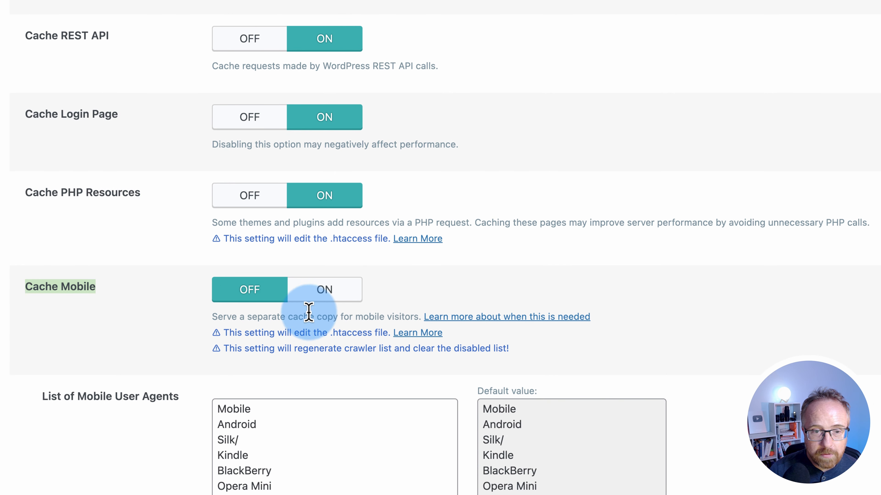
{"action": "left_click", "coordinate": [322, 311]}
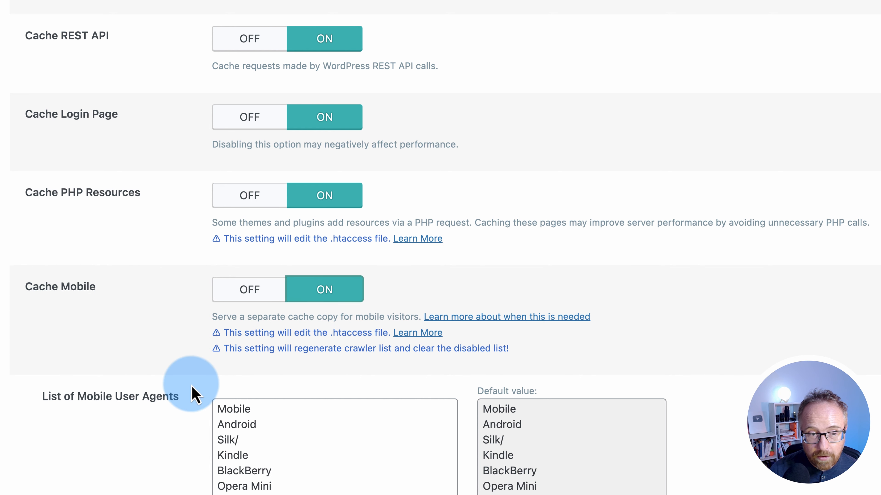
{"action": "scroll", "coordinate": [192, 394], "scroll_direction": "down", "scroll_amount": 6}
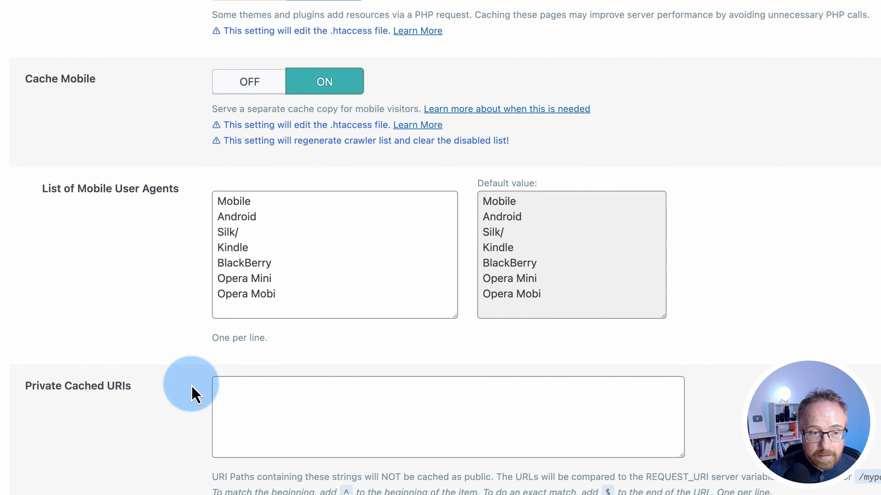
{"action": "left_click", "coordinate": [219, 200]}
{"action": "left_click_drag", "start_coordinate": [237, 211], "coordinate": [245, 336]}
{"action": "left_click", "coordinate": [181, 338]}
Review the Private Cached URIs description about pages NOT cached as public
{"action": "scroll", "coordinate": [181, 338], "scroll_direction": "down", "scroll_amount": 10}
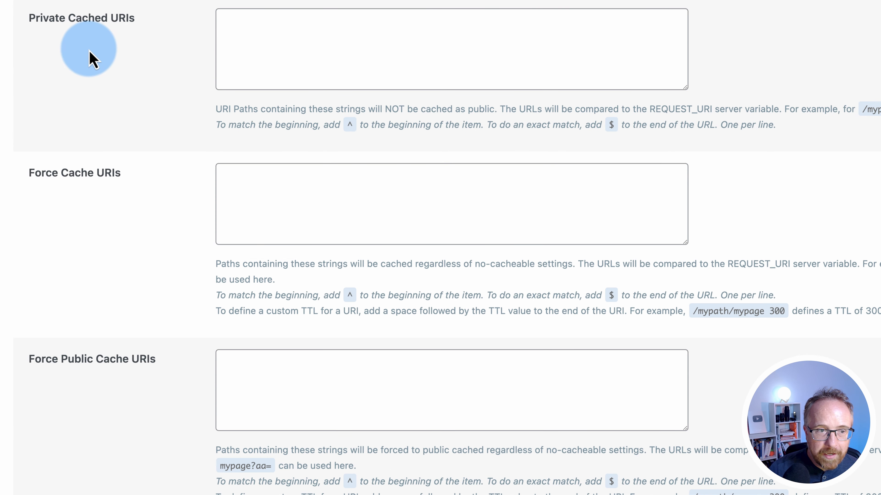
{"action": "scroll", "coordinate": [98, 59], "scroll_direction": "down", "scroll_amount": 4}
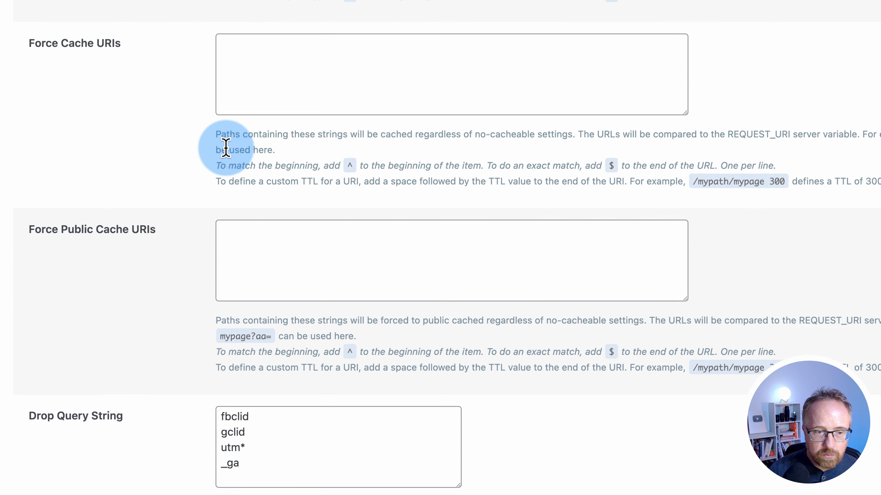
{"action": "scroll", "coordinate": [181, 134], "scroll_direction": "up", "scroll_amount": 4}
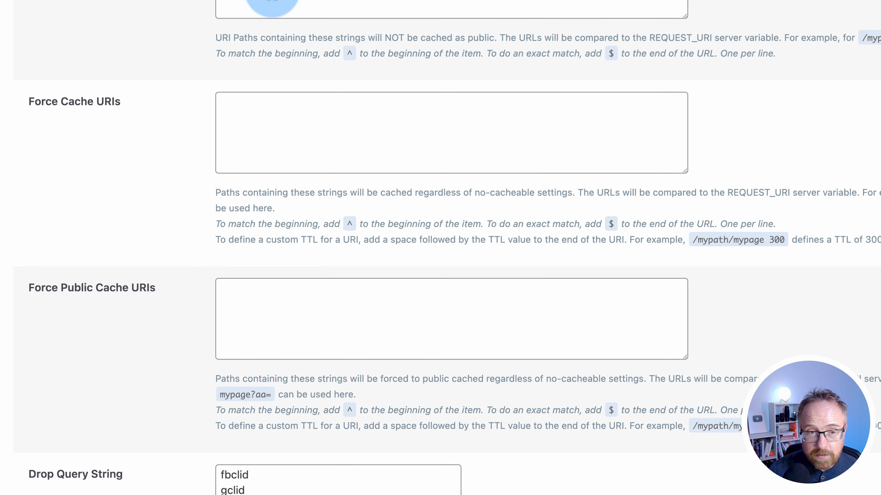
{"action": "scroll", "coordinate": [39, 33], "scroll_direction": "up", "scroll_amount": 3}
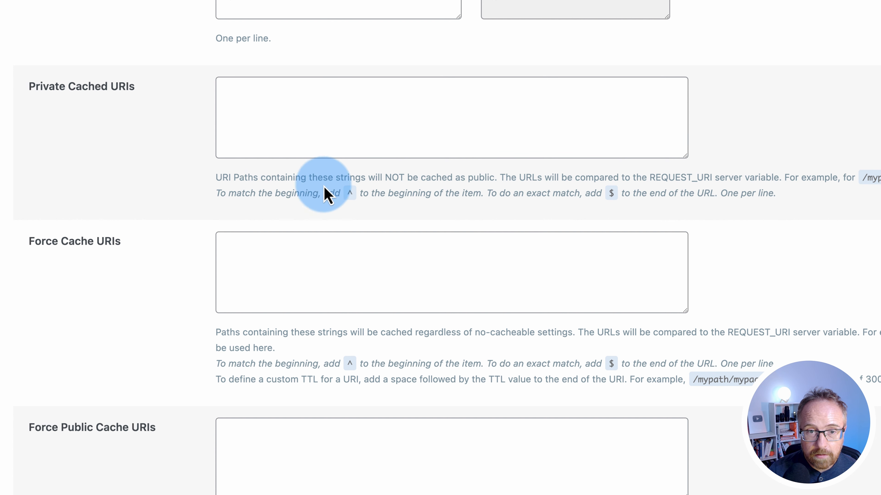
{"action": "left_click_drag", "start_coordinate": [472, 180], "coordinate": [386, 180]}
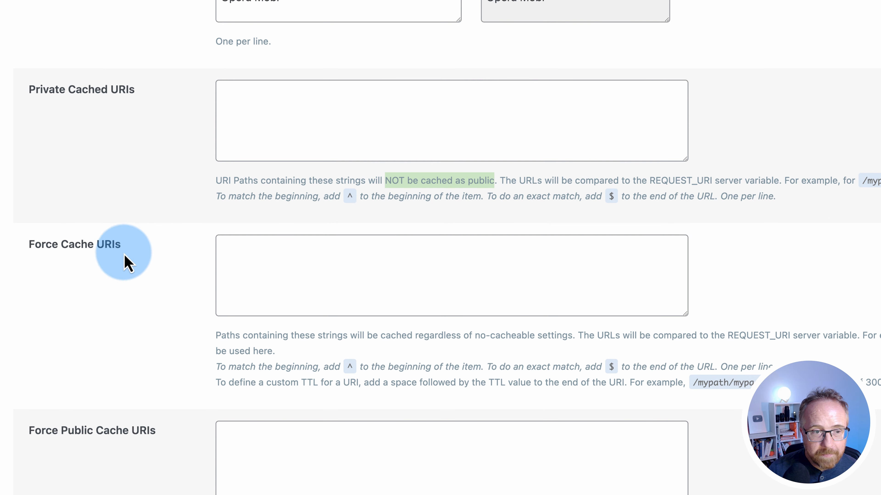
{"action": "scroll", "coordinate": [175, 296], "scroll_direction": "down", "scroll_amount": 2}
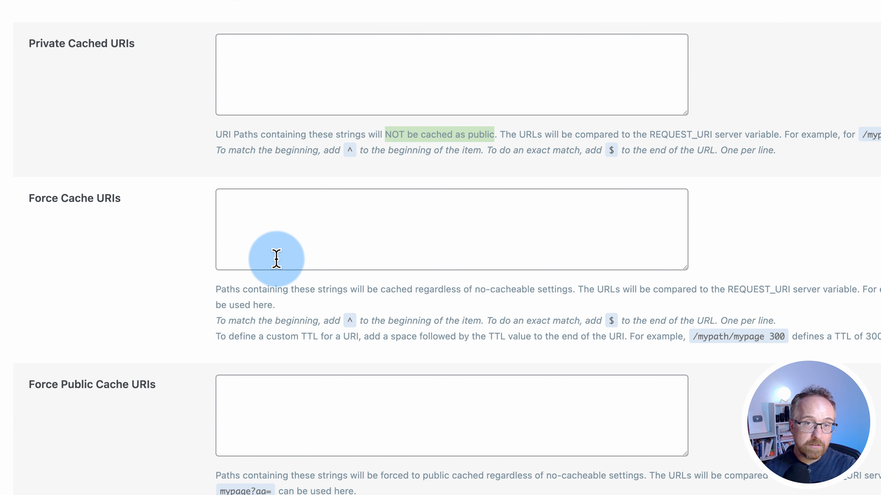
Scroll past the empty Force Cache URIs box toward the bottom of the Cache tab
{"action": "left_click", "coordinate": [283, 249]}
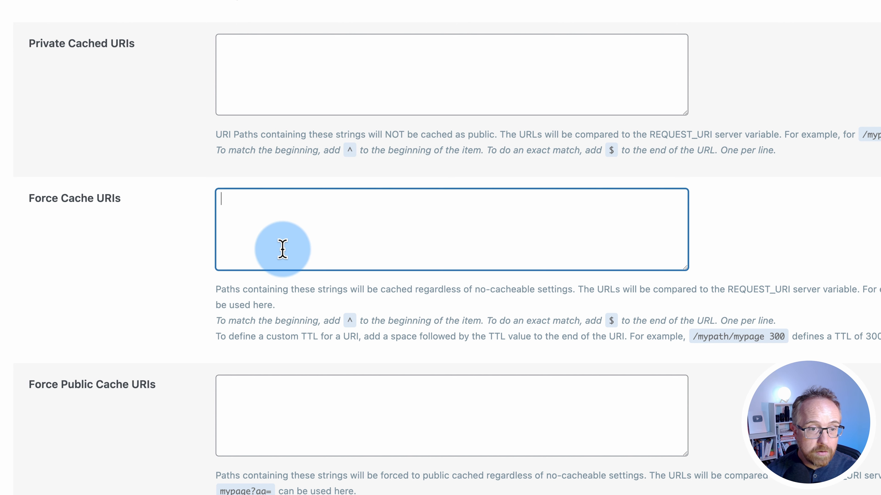
{"action": "scroll", "coordinate": [167, 429], "scroll_direction": "down", "scroll_amount": 5}
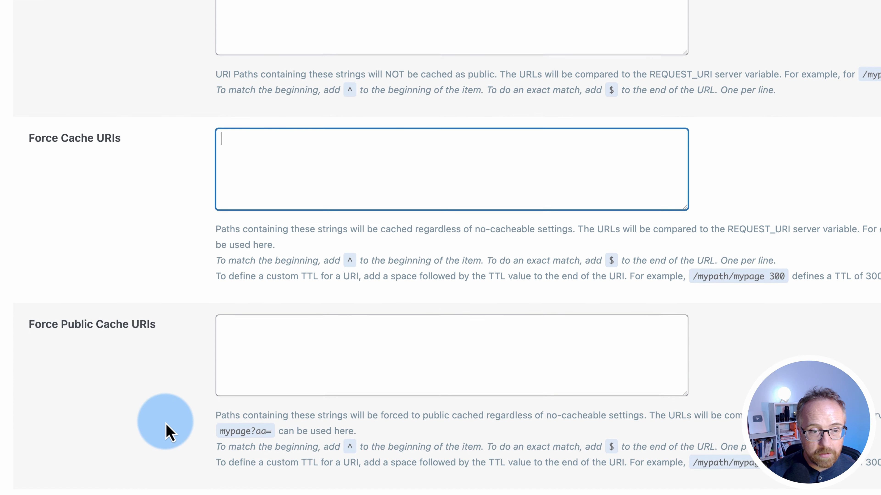
{"action": "scroll", "coordinate": [212, 352], "scroll_direction": "down", "scroll_amount": 2}
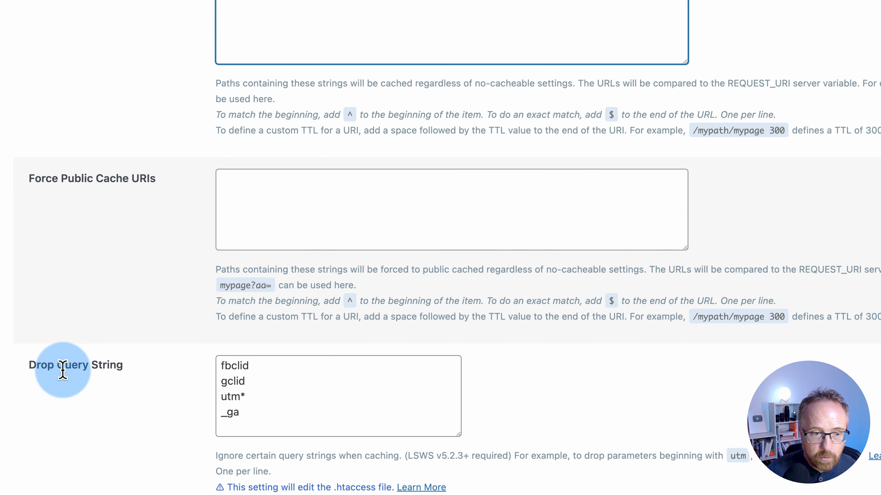
{"action": "scroll", "coordinate": [280, 405], "scroll_direction": "down", "scroll_amount": 1}
{"action": "scroll", "coordinate": [279, 405], "scroll_direction": "down", "scroll_amount": 3}
Keep the default Drop Query String entries (fbclid, gclid) and save the Cache settings
{"action": "left_click", "coordinate": [250, 299]}
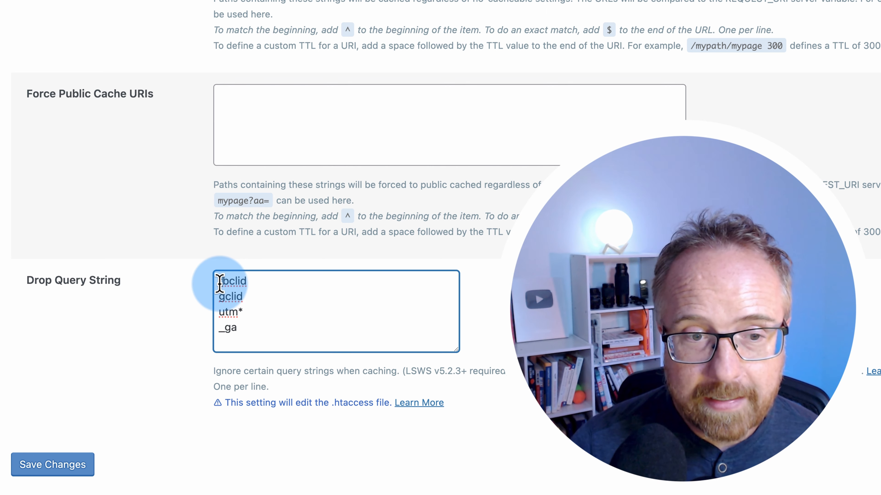
{"action": "left_click_drag", "start_coordinate": [219, 284], "coordinate": [260, 283]}
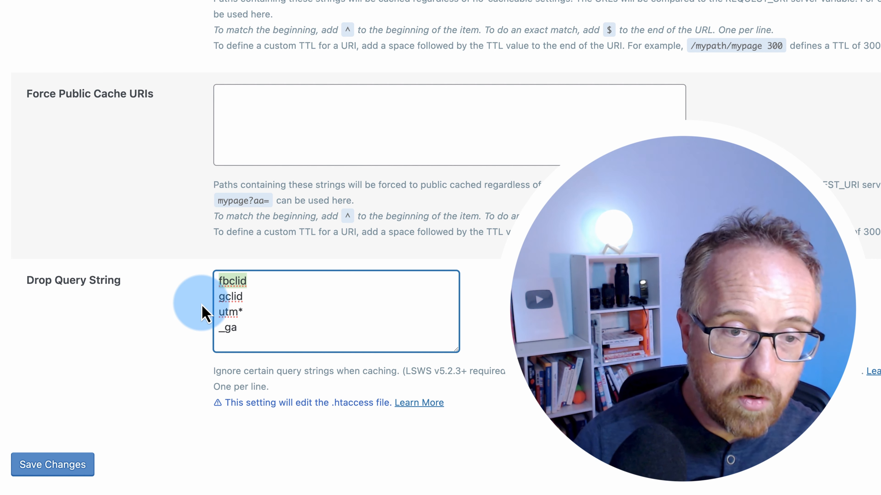
{"action": "left_click_drag", "start_coordinate": [242, 296], "coordinate": [219, 282]}
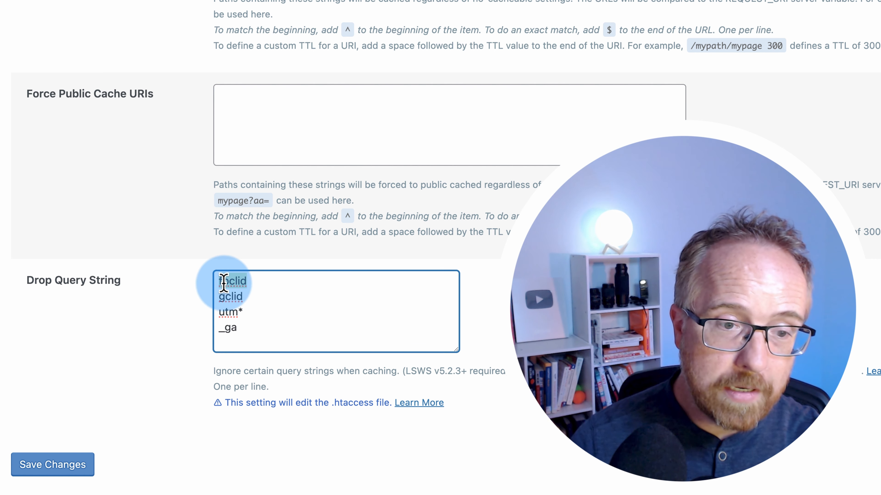
{"action": "double_click", "coordinate": [235, 281]}
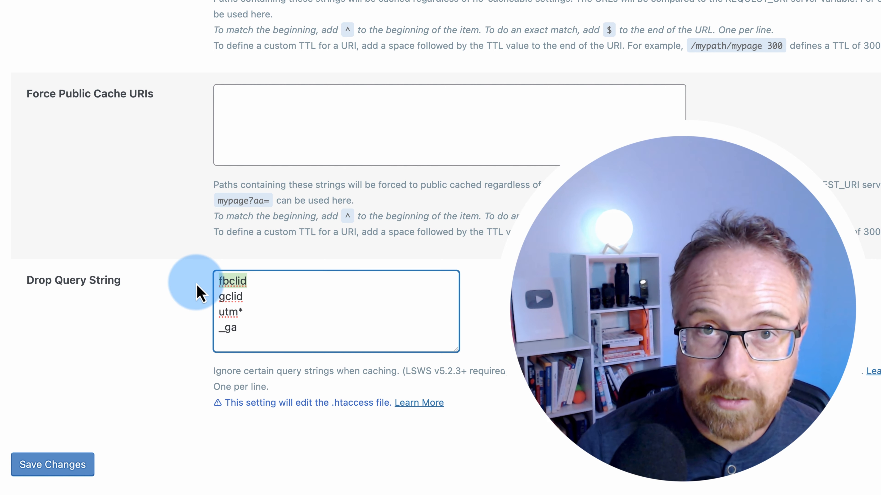
{"action": "left_click", "coordinate": [54, 465]}
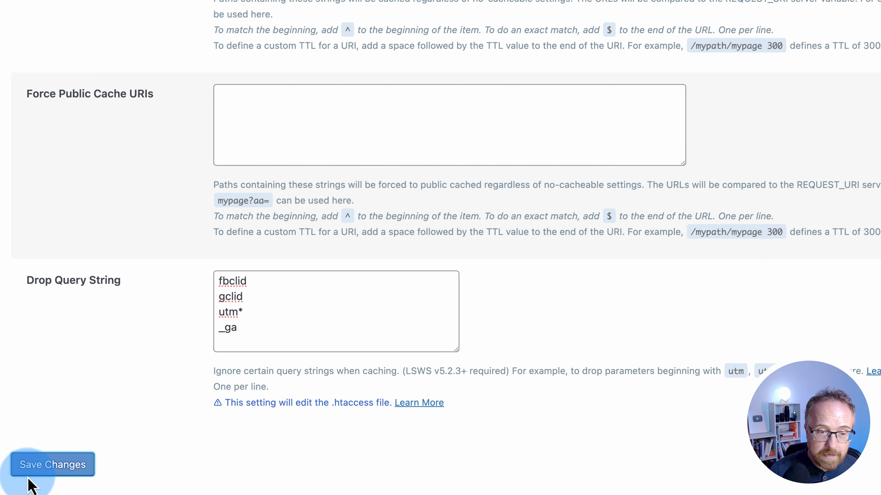
{"action": "left_click", "coordinate": [98, 80]}
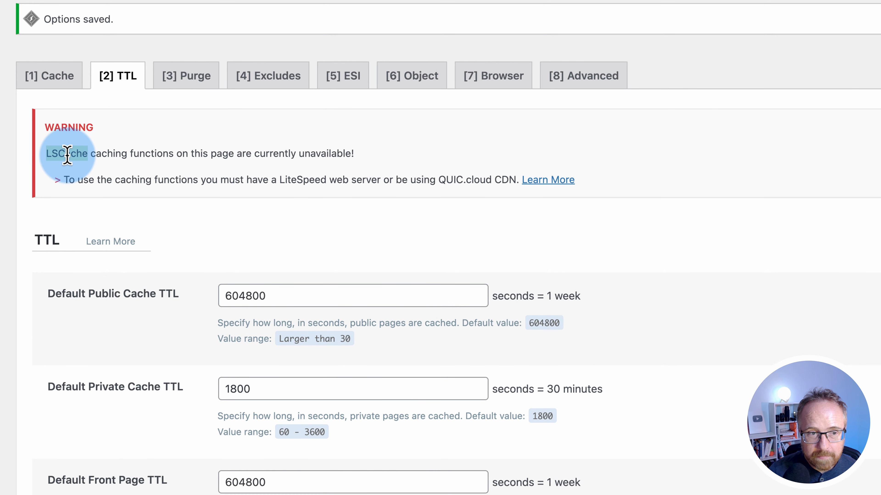
{"action": "left_click_drag", "start_coordinate": [67, 154], "coordinate": [368, 163]}
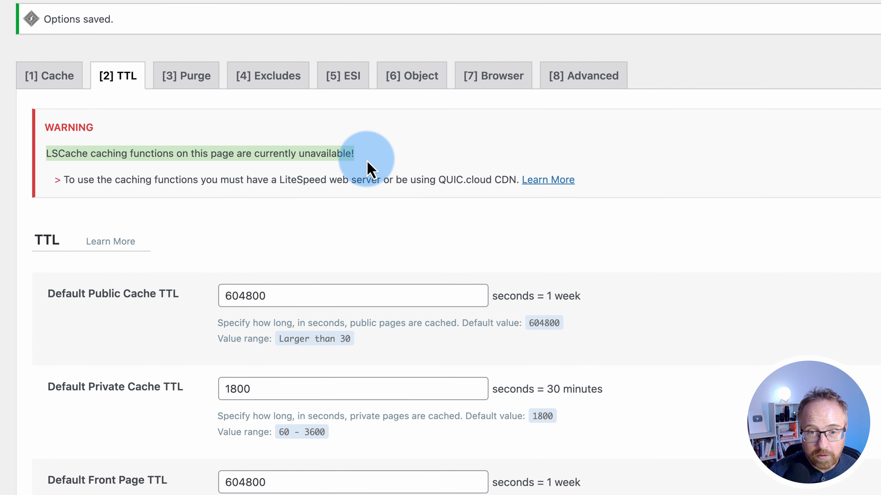
{"action": "left_click_drag", "start_coordinate": [280, 181], "coordinate": [459, 180]}
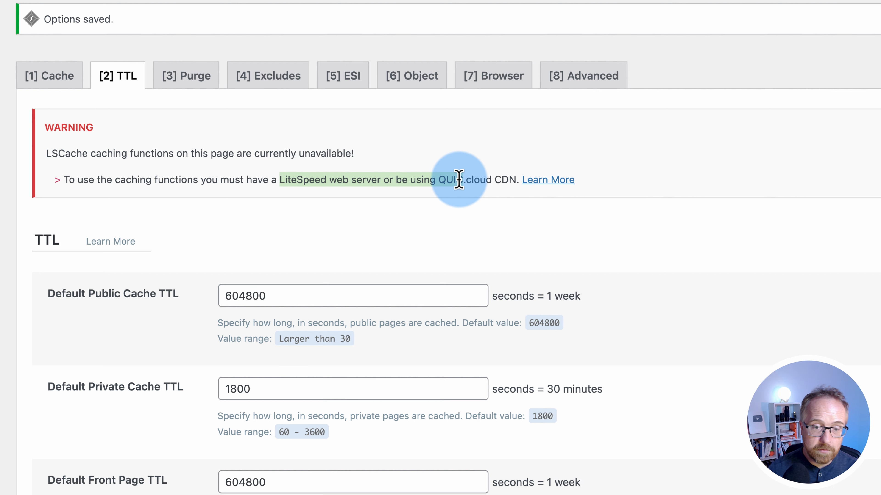
{"action": "left_click_drag", "start_coordinate": [439, 180], "coordinate": [498, 179]}
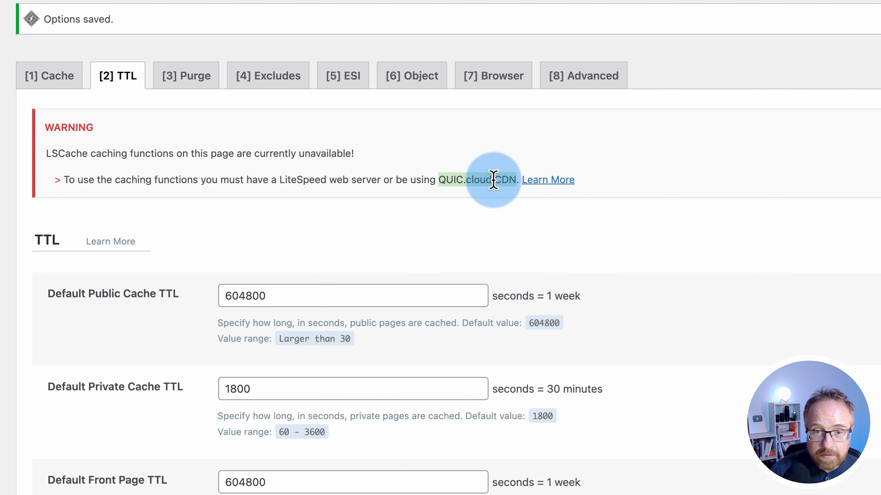
{"action": "scroll", "coordinate": [478, 177], "scroll_direction": "down", "scroll_amount": 3}
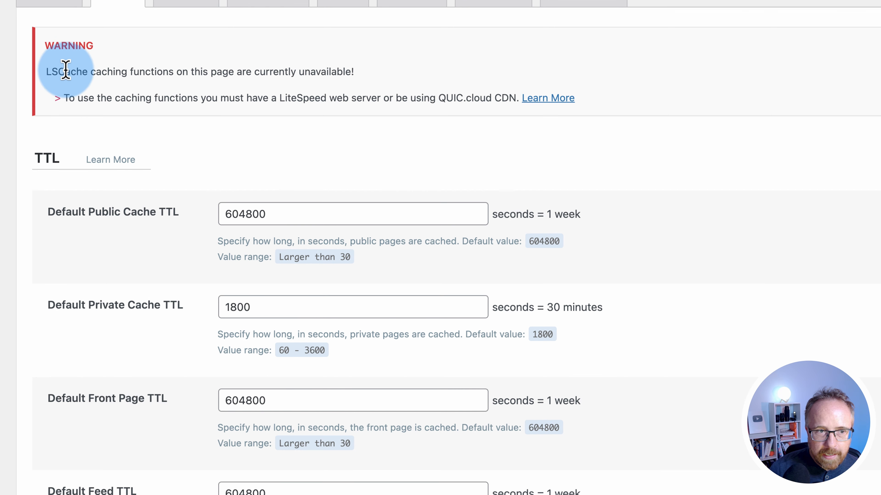
{"action": "left_click_drag", "start_coordinate": [46, 71], "coordinate": [494, 98]}
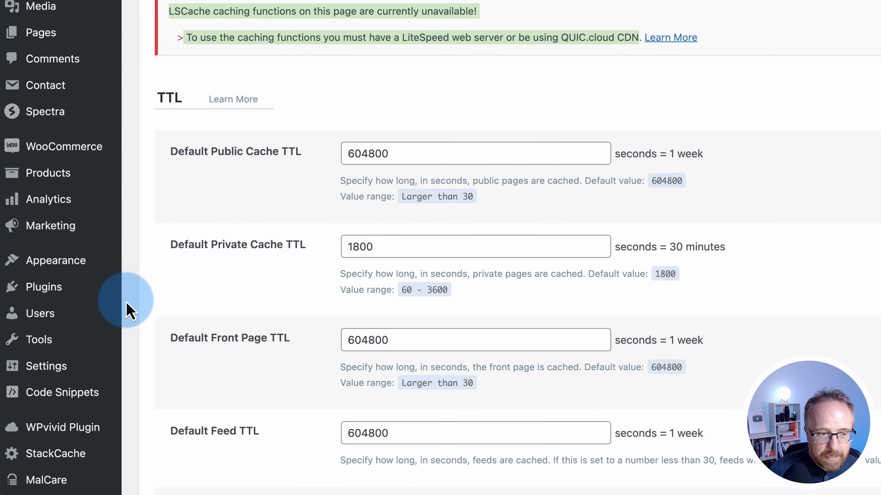
{"action": "scroll", "coordinate": [69, 341], "scroll_direction": "down", "scroll_amount": 8}
{"action": "scroll", "coordinate": [72, 348], "scroll_direction": "down", "scroll_amount": 2}
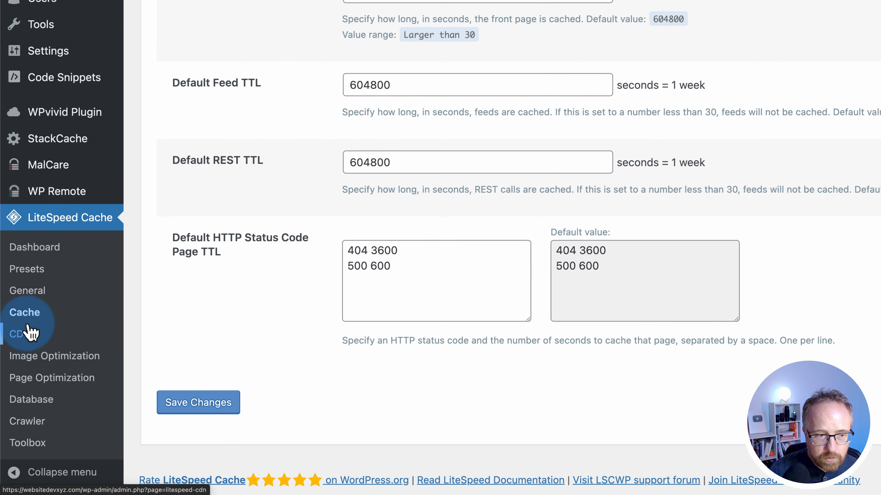
Set QUIC.cloud CDN to ON in LiteSpeed Cache's CDN settings
{"action": "left_click", "coordinate": [25, 334]}
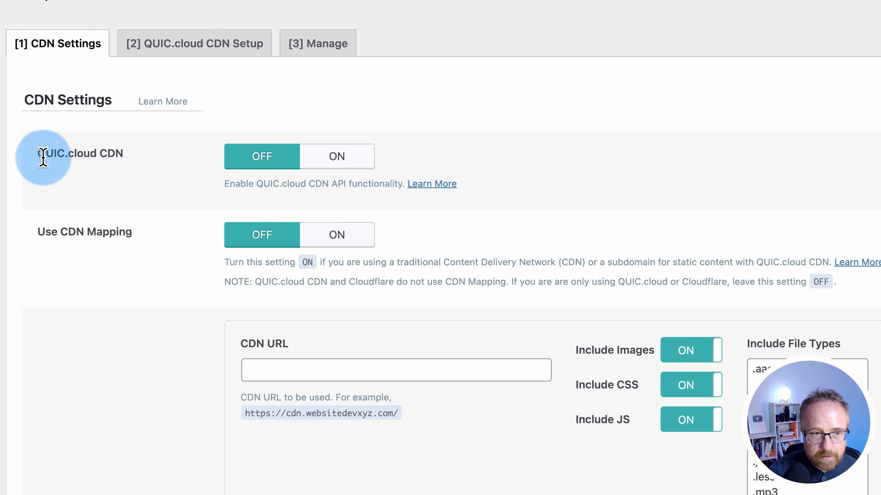
{"action": "left_click", "coordinate": [360, 167]}
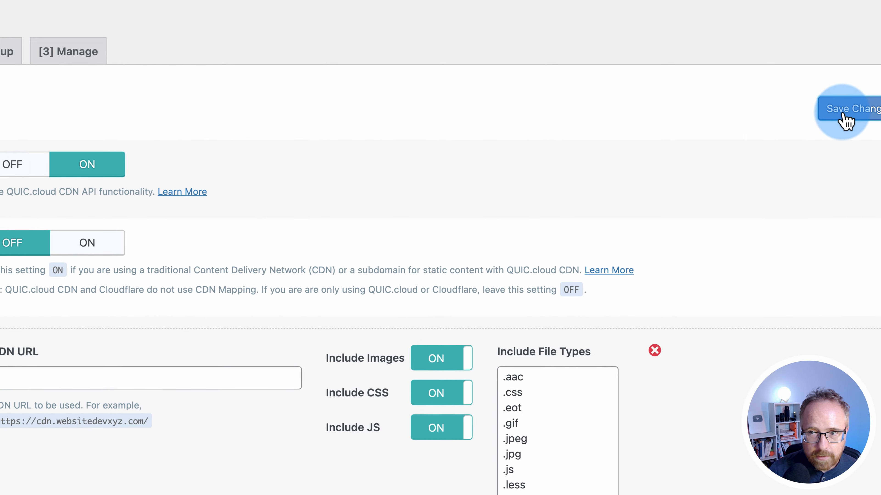
{"action": "scroll", "coordinate": [38, 432], "scroll_direction": "down", "scroll_amount": 10}
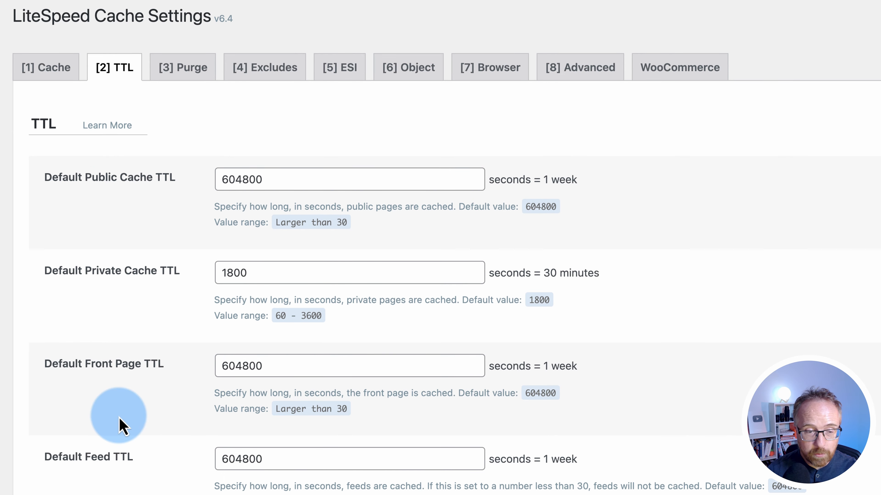
{"action": "scroll", "coordinate": [122, 416], "scroll_direction": "down", "scroll_amount": 5}
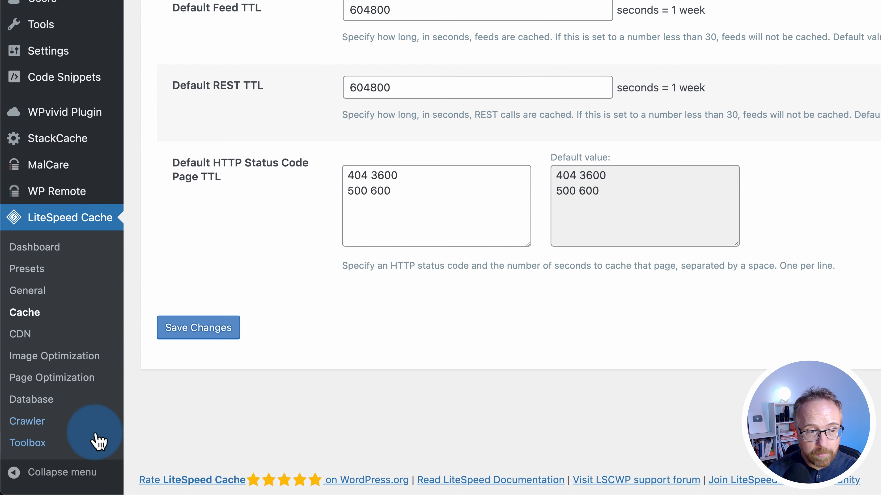
{"action": "scroll", "coordinate": [210, 266], "scroll_direction": "up", "scroll_amount": 10}
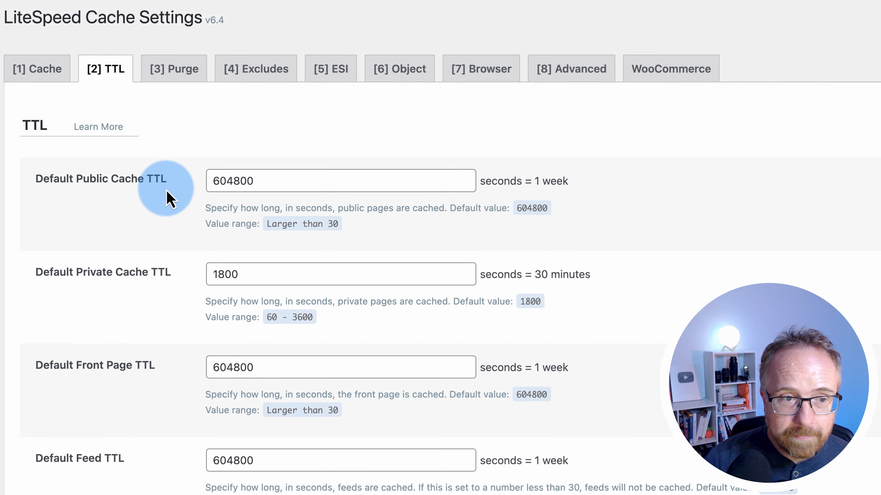
{"action": "scroll", "coordinate": [168, 197], "scroll_direction": "down", "scroll_amount": 1}
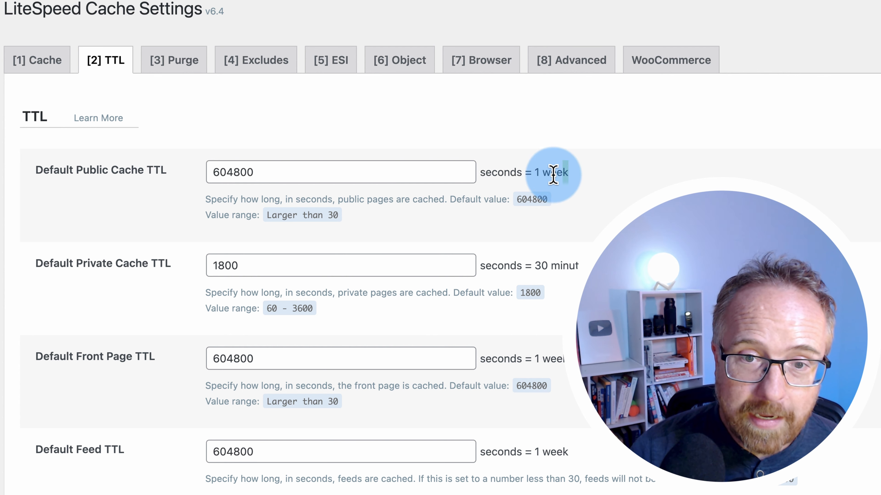
{"action": "left_click_drag", "start_coordinate": [566, 173], "coordinate": [531, 172]}
{"action": "left_click_drag", "start_coordinate": [167, 171], "coordinate": [60, 171]}
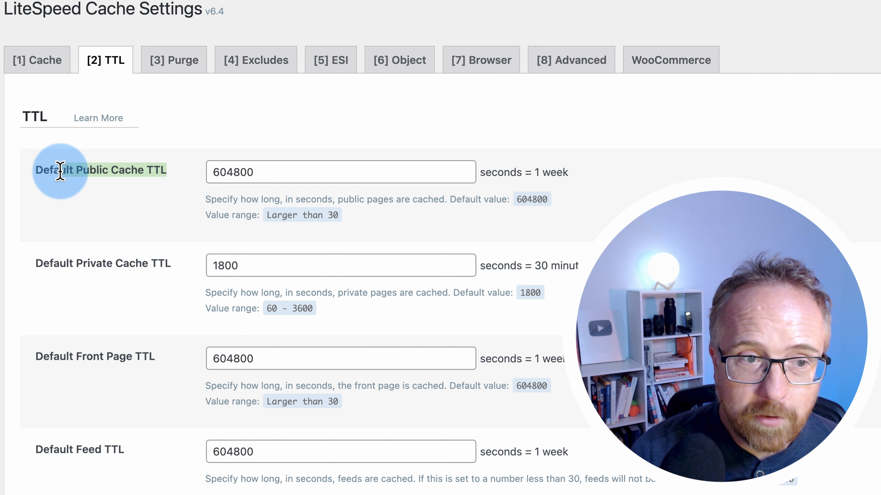
{"action": "left_click", "coordinate": [123, 179]}
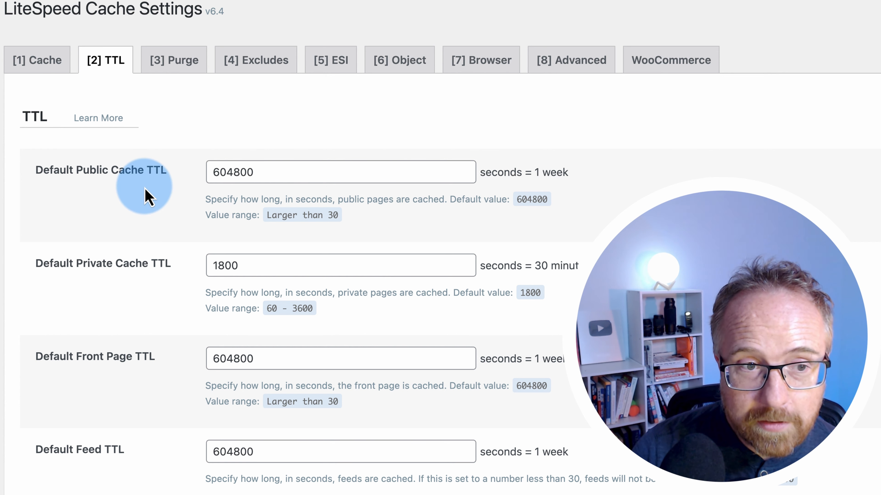
{"action": "left_click", "coordinate": [263, 173]}
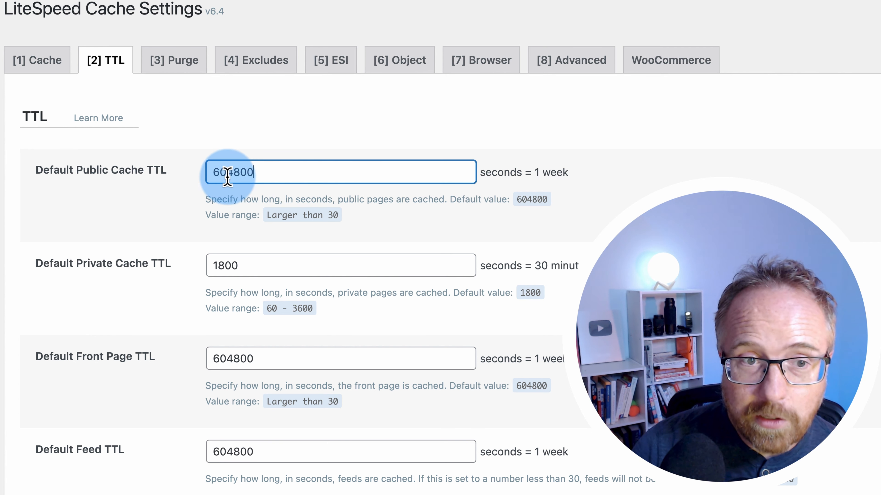
{"action": "double_click", "coordinate": [227, 175]}
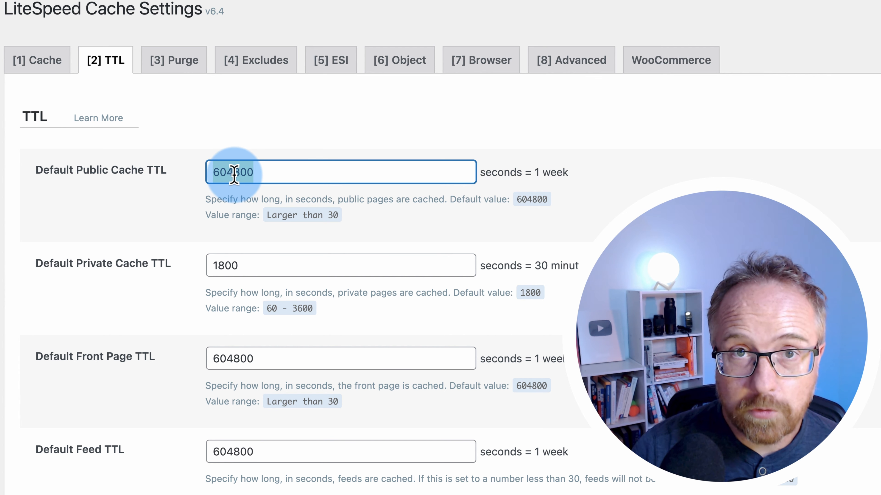
{"action": "left_click", "coordinate": [200, 182]}
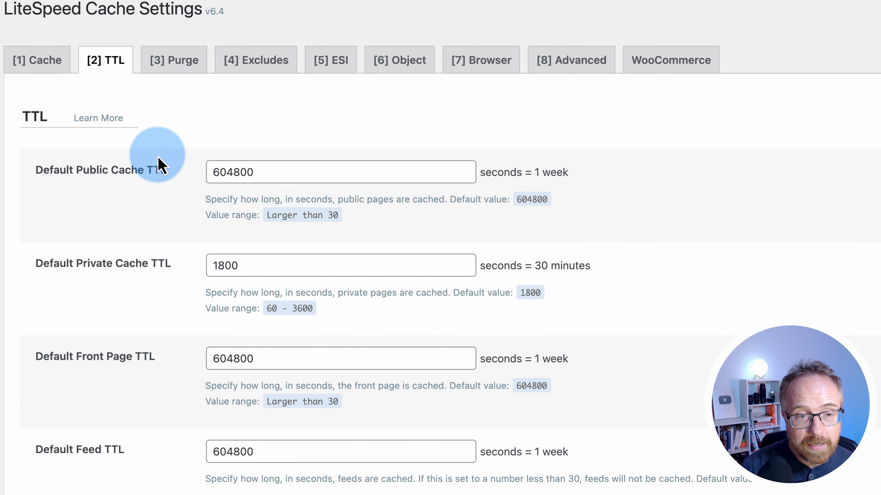
{"action": "scroll", "coordinate": [163, 97], "scroll_direction": "down", "scroll_amount": 4}
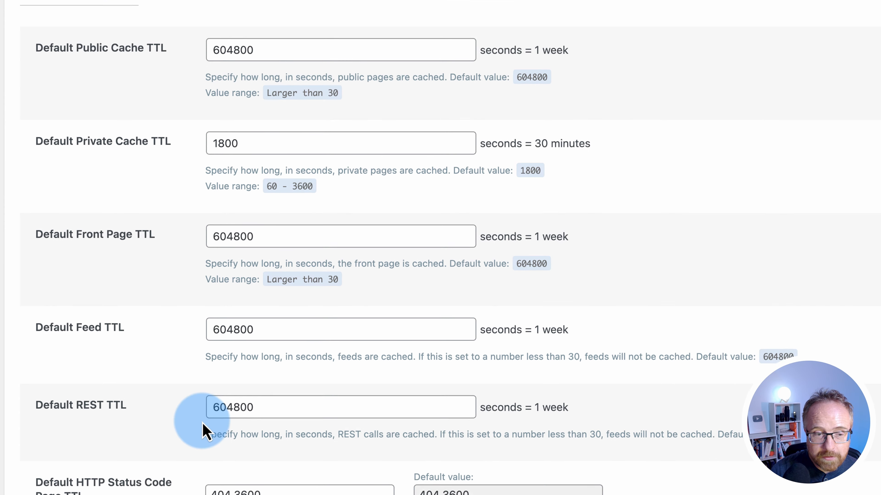
{"action": "scroll", "coordinate": [203, 419], "scroll_direction": "down", "scroll_amount": 5}
{"action": "scroll", "coordinate": [197, 448], "scroll_direction": "up", "scroll_amount": 7}
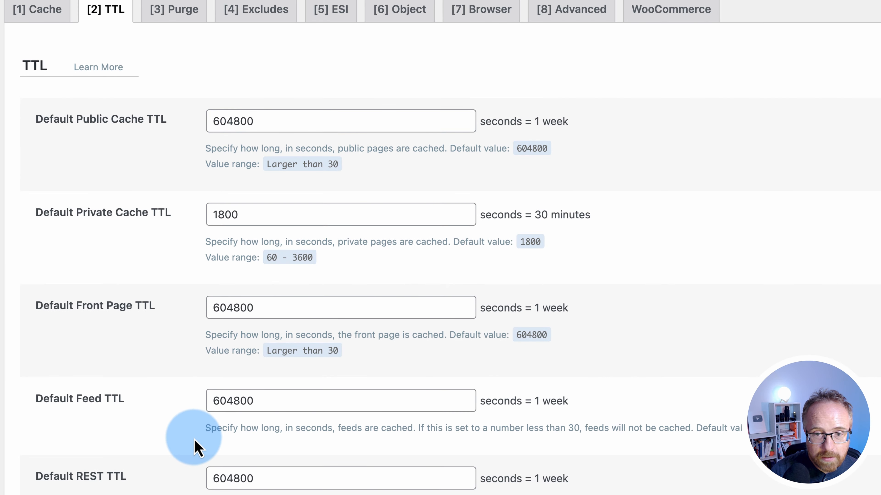
{"action": "scroll", "coordinate": [281, 492], "scroll_direction": "up", "scroll_amount": 2}
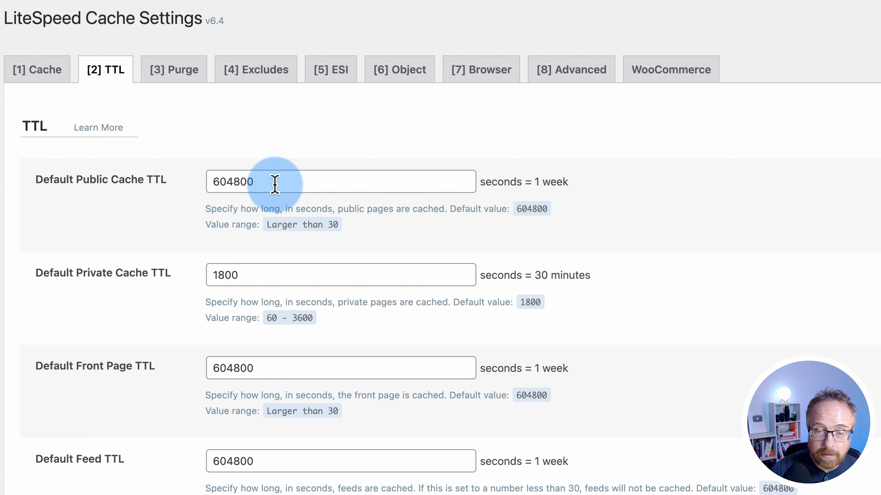
{"action": "left_click", "coordinate": [252, 177]}
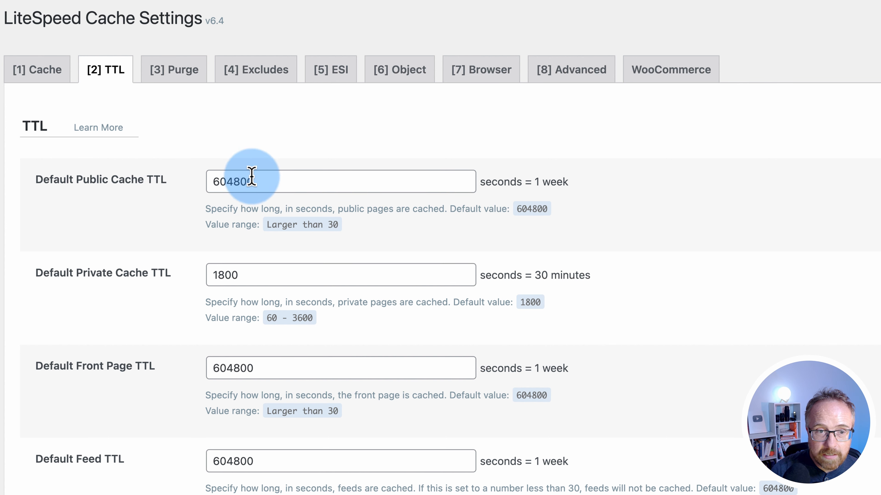
{"action": "left_click_drag", "start_coordinate": [270, 181], "coordinate": [197, 193]}
{"action": "double_click", "coordinate": [503, 181]}
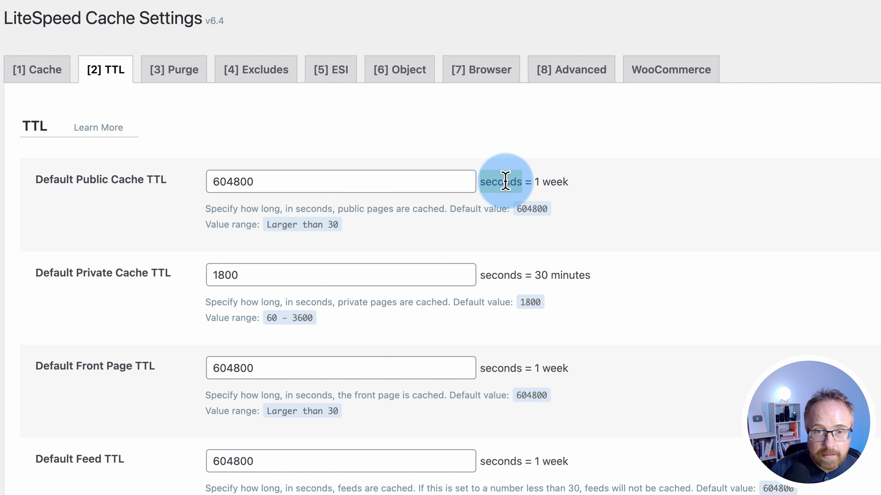
Open the Purge tab and review Auto Purge Rules, Serve Stale and Scheduled Purge URLs
{"action": "left_click", "coordinate": [173, 76]}
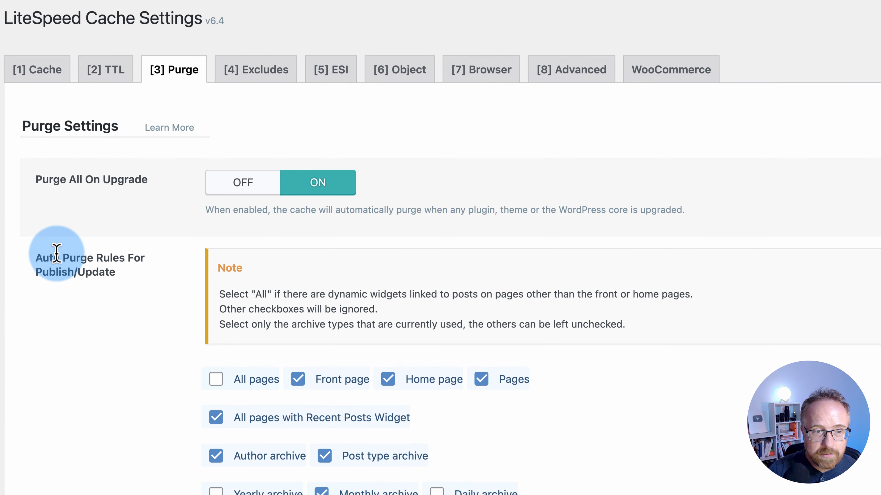
{"action": "double_click", "coordinate": [49, 258]}
{"action": "left_click_drag", "start_coordinate": [49, 257], "coordinate": [153, 276]}
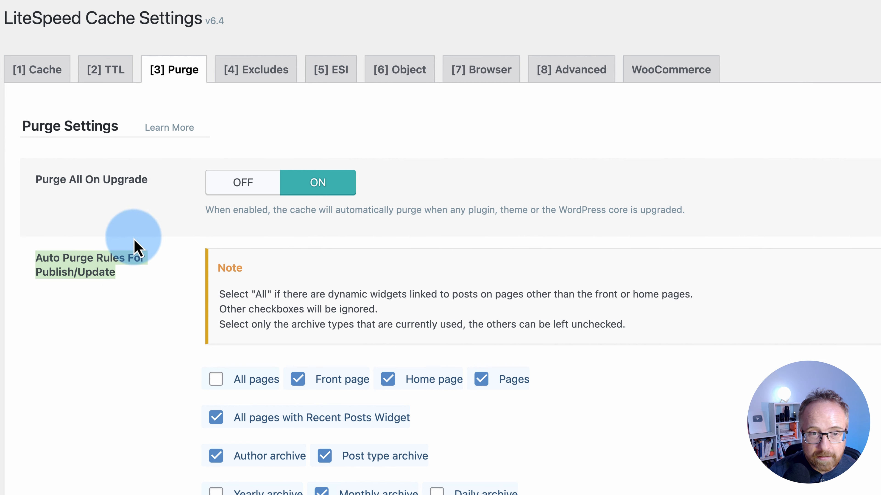
{"action": "scroll", "coordinate": [141, 246], "scroll_direction": "down", "scroll_amount": 1}
{"action": "scroll", "coordinate": [132, 287], "scroll_direction": "down", "scroll_amount": 3}
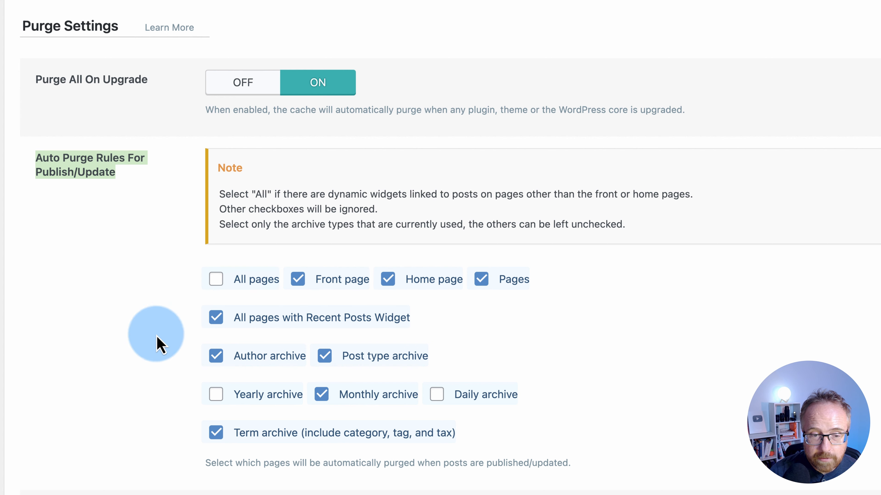
{"action": "scroll", "coordinate": [122, 398], "scroll_direction": "down", "scroll_amount": 5}
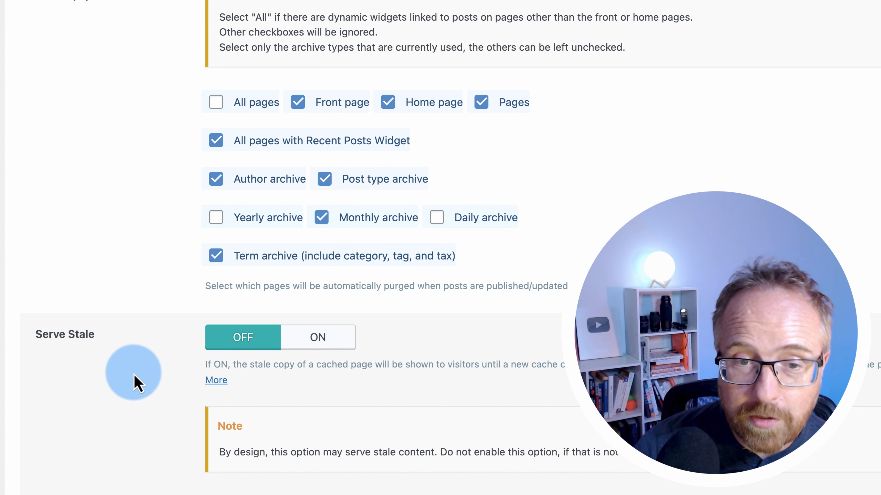
{"action": "scroll", "coordinate": [136, 381], "scroll_direction": "down", "scroll_amount": 6}
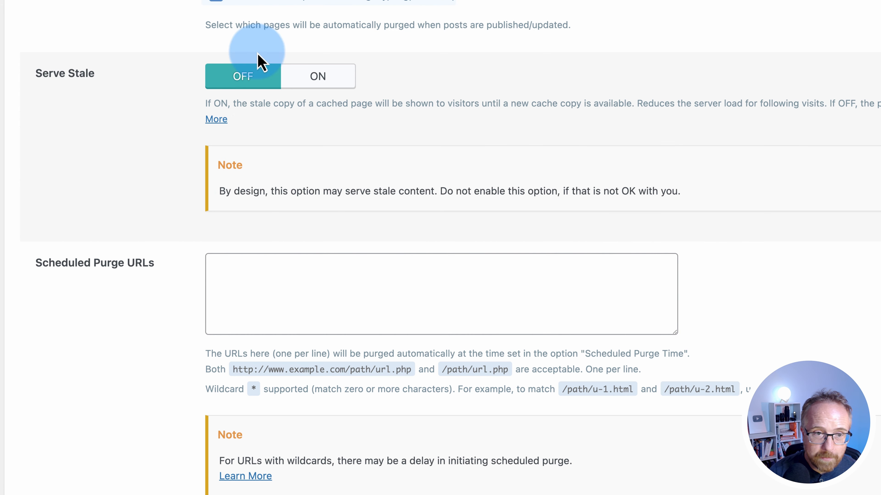
{"action": "scroll", "coordinate": [156, 357], "scroll_direction": "down", "scroll_amount": 1}
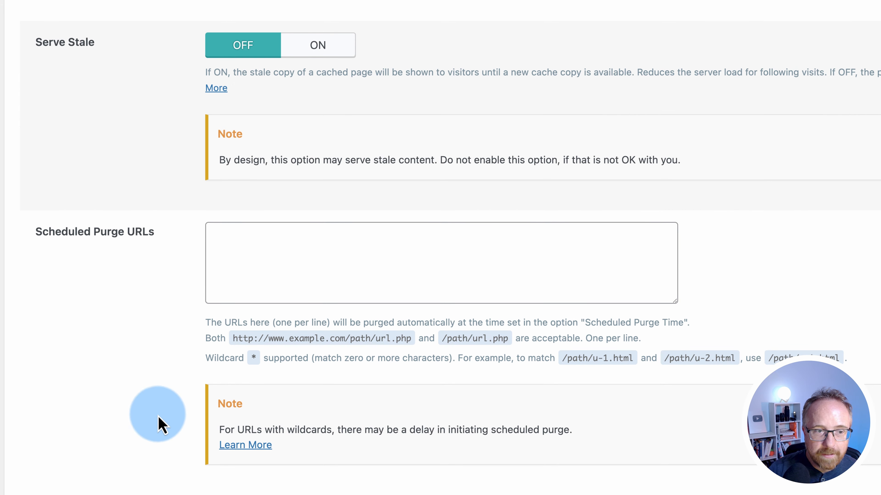
Set the Scheduled Purge Time hour to 10 AM in the time picker
{"action": "left_click", "coordinate": [250, 248]}
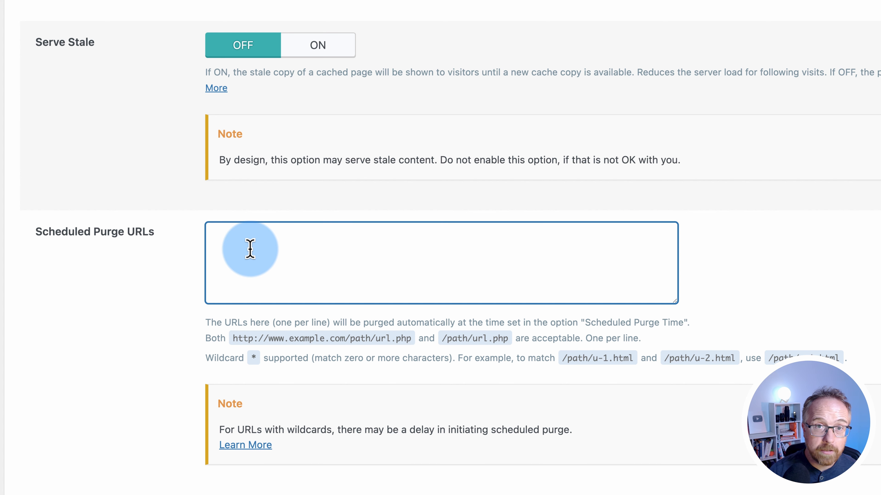
{"action": "scroll", "coordinate": [128, 440], "scroll_direction": "down", "scroll_amount": 2}
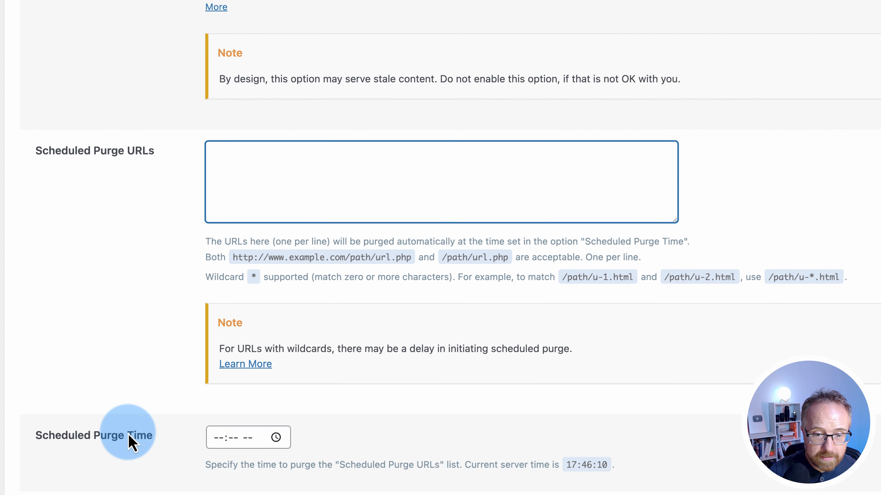
{"action": "left_click", "coordinate": [224, 441]}
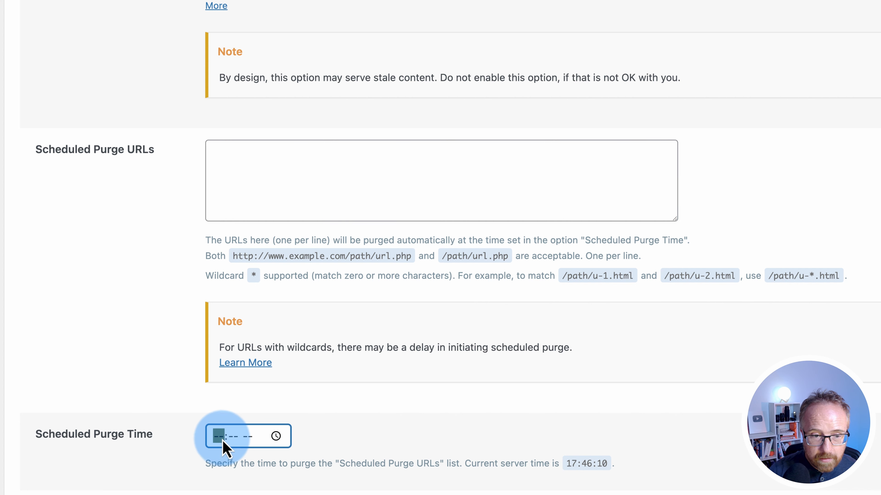
{"action": "left_click", "coordinate": [276, 438]}
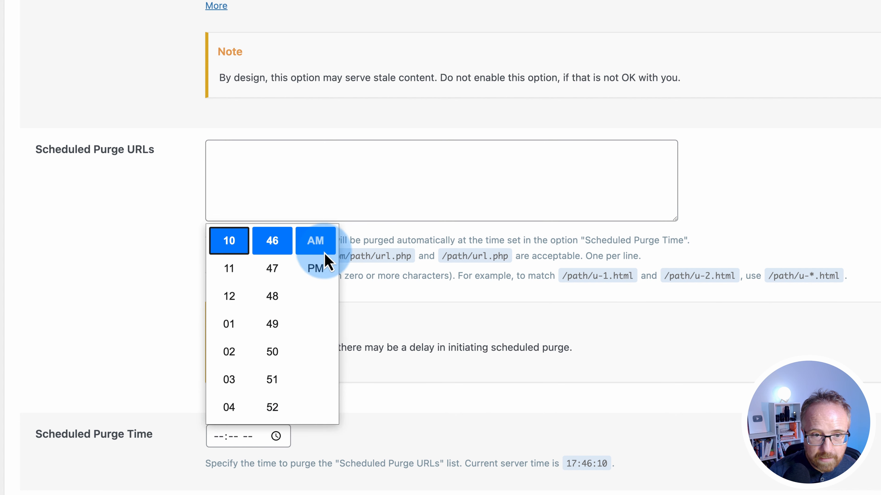
{"action": "left_click", "coordinate": [314, 242]}
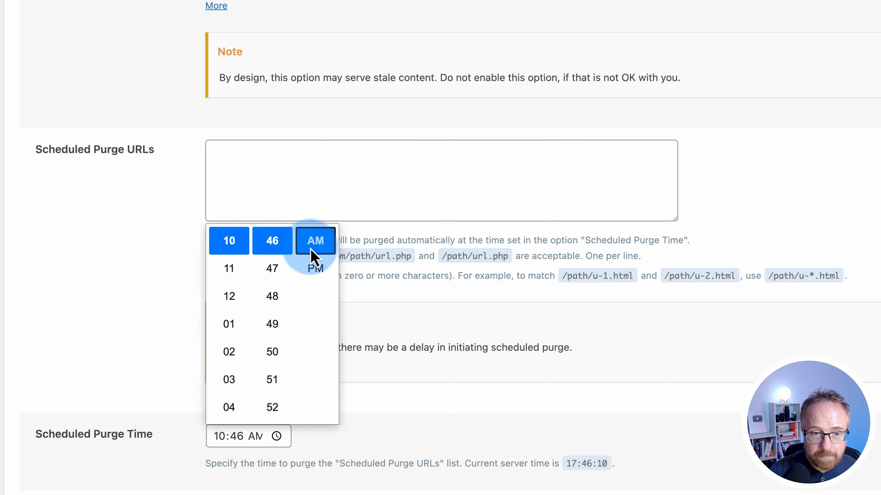
{"action": "left_click", "coordinate": [369, 446]}
{"action": "left_click", "coordinate": [215, 170]}
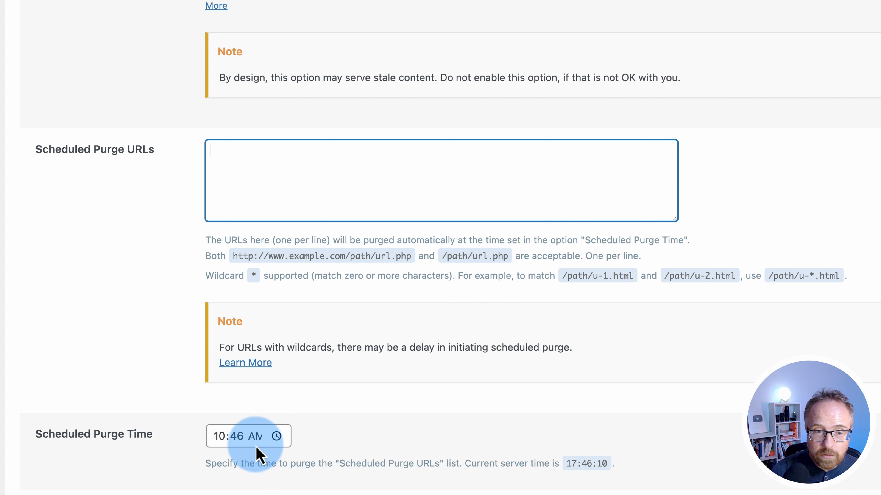
Change the purge time minutes to 01, making it 10:01 AM
{"action": "left_click", "coordinate": [239, 447]}
{"action": "left_click", "coordinate": [276, 436]}
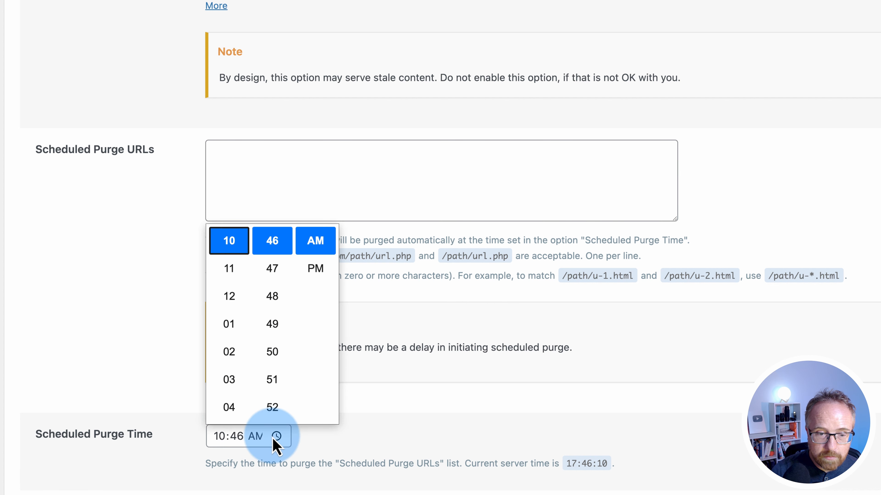
{"action": "scroll", "coordinate": [261, 340], "scroll_direction": "down", "scroll_amount": 6}
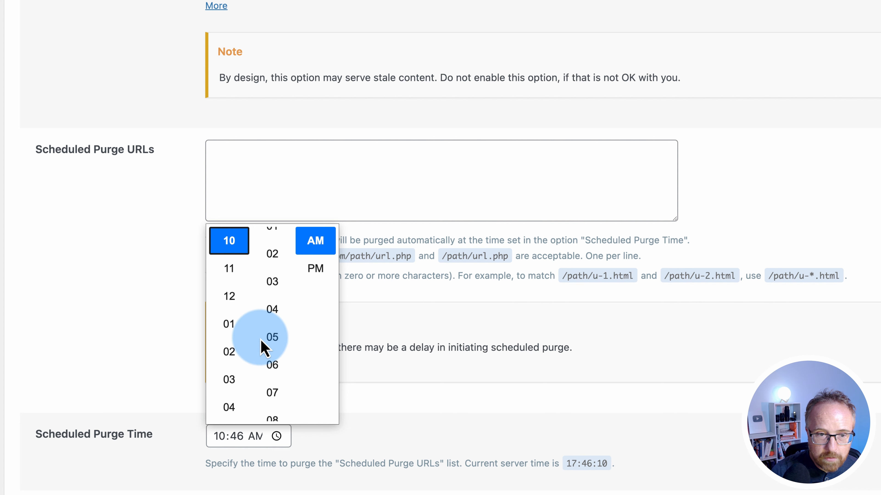
{"action": "scroll", "coordinate": [261, 340], "scroll_direction": "up", "scroll_amount": 2}
{"action": "scroll", "coordinate": [260, 342], "scroll_direction": "down", "scroll_amount": 1}
{"action": "left_click", "coordinate": [175, 398]}
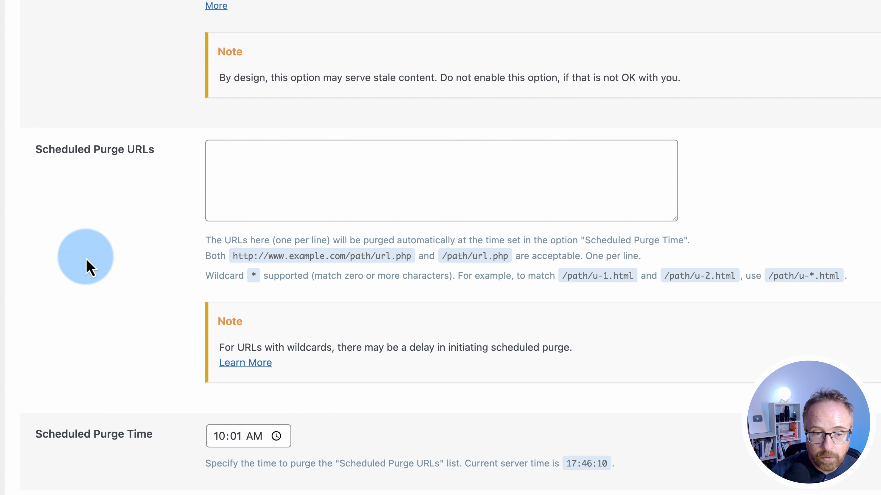
Keep the ten default Purge All Hooks unchanged and save the Purge tab settings
{"action": "scroll", "coordinate": [200, 358], "scroll_direction": "down", "scroll_amount": 6}
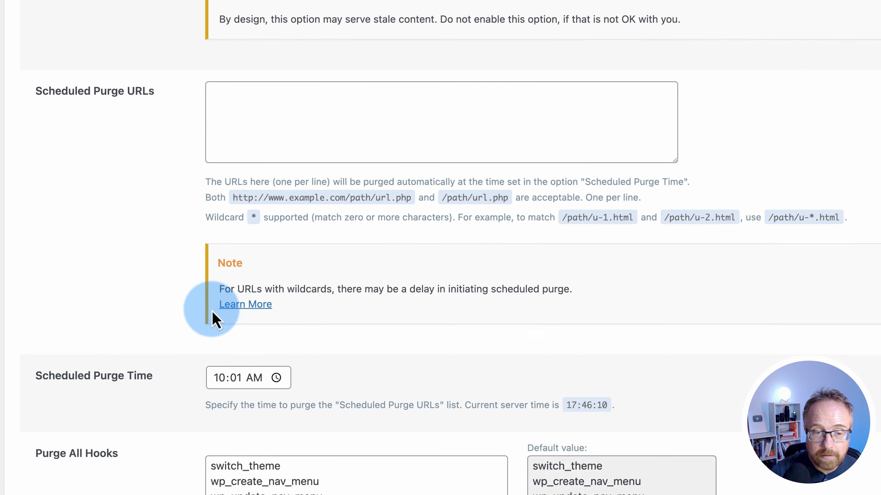
{"action": "left_click_drag", "start_coordinate": [213, 299], "coordinate": [362, 458]}
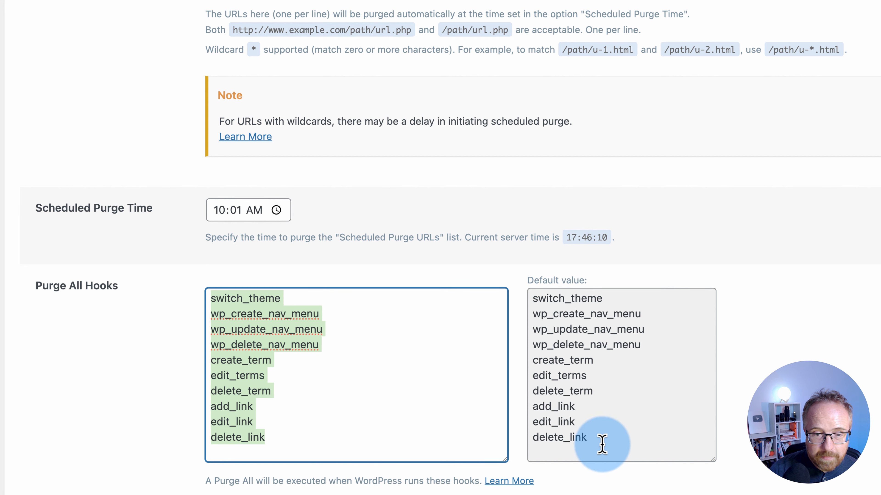
{"action": "left_click_drag", "start_coordinate": [602, 444], "coordinate": [504, 279]}
{"action": "left_click", "coordinate": [372, 359]}
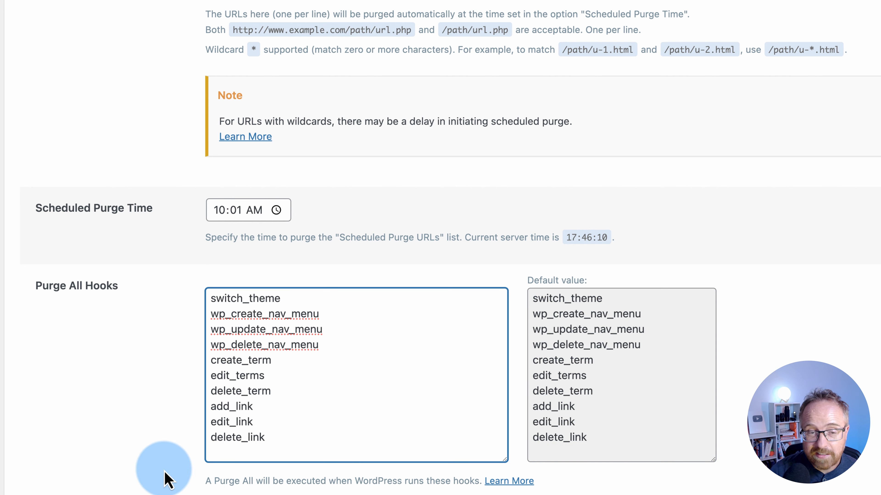
{"action": "left_click_drag", "start_coordinate": [285, 444], "coordinate": [196, 284]}
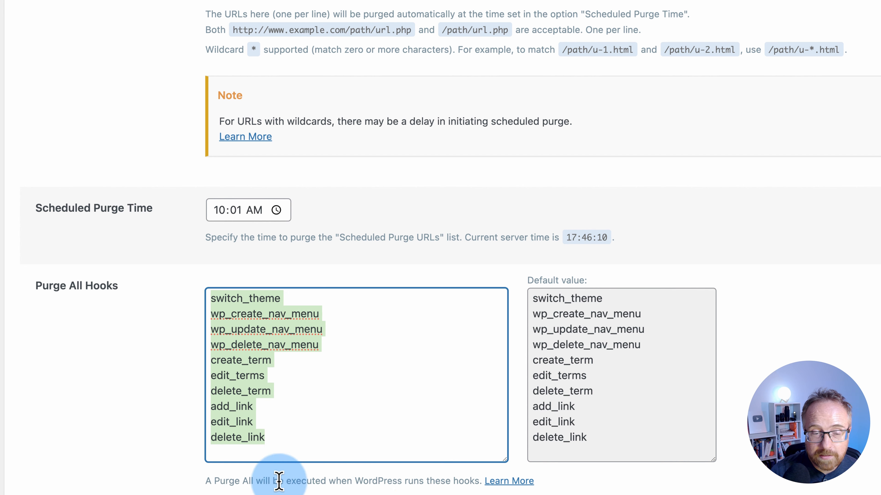
{"action": "left_click", "coordinate": [152, 470]}
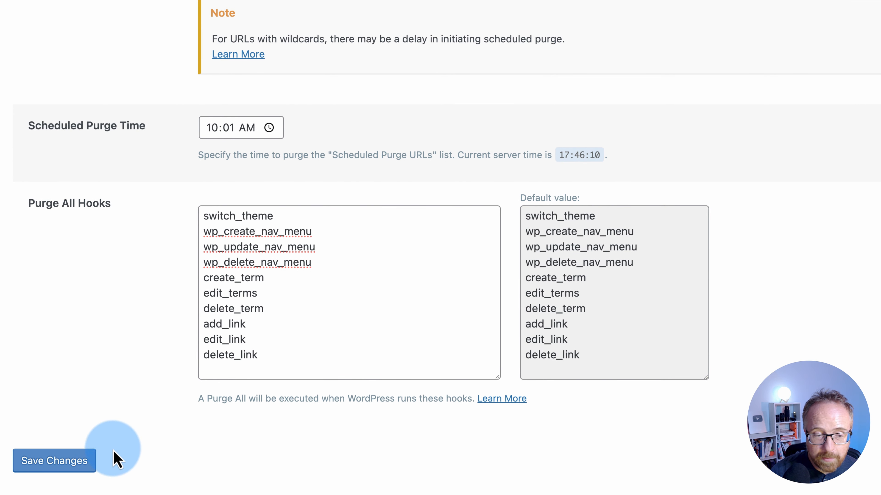
{"action": "left_click", "coordinate": [56, 464]}
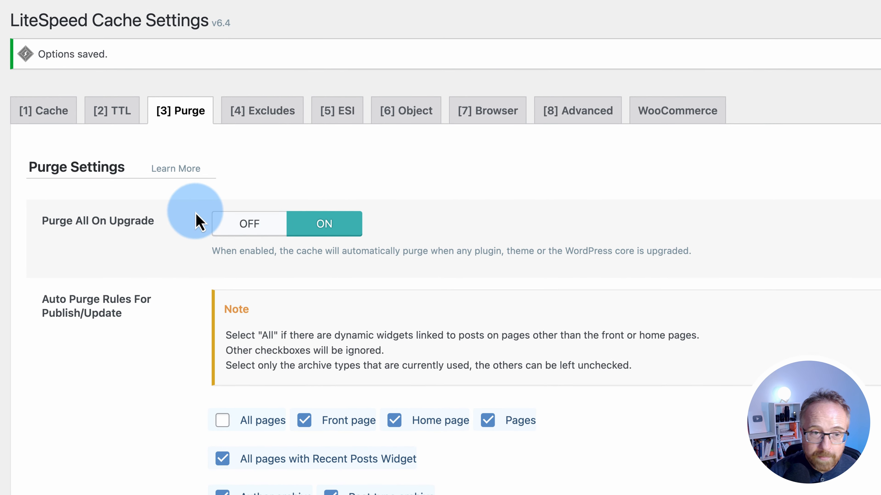
Switch to the Excludes tab and scroll through the empty Do Not Cache lists to Do Not Cache Roles
{"action": "key", "text": "4"}
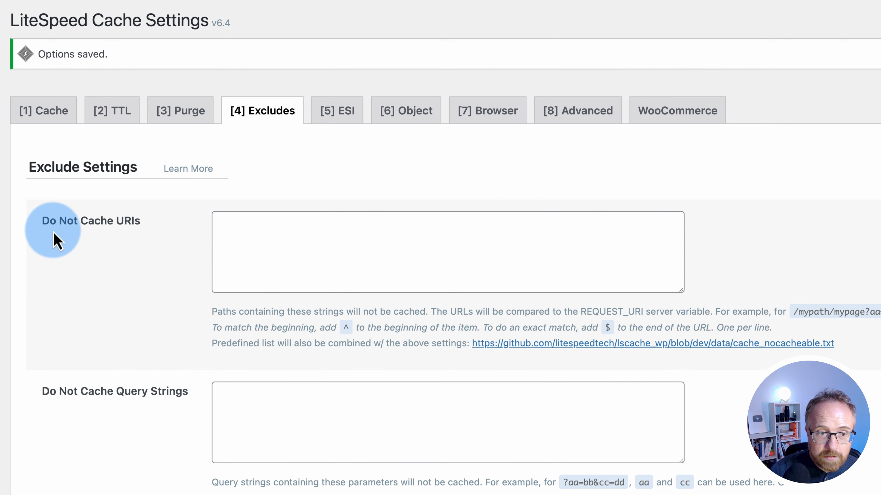
{"action": "scroll", "coordinate": [138, 295], "scroll_direction": "down", "scroll_amount": 5}
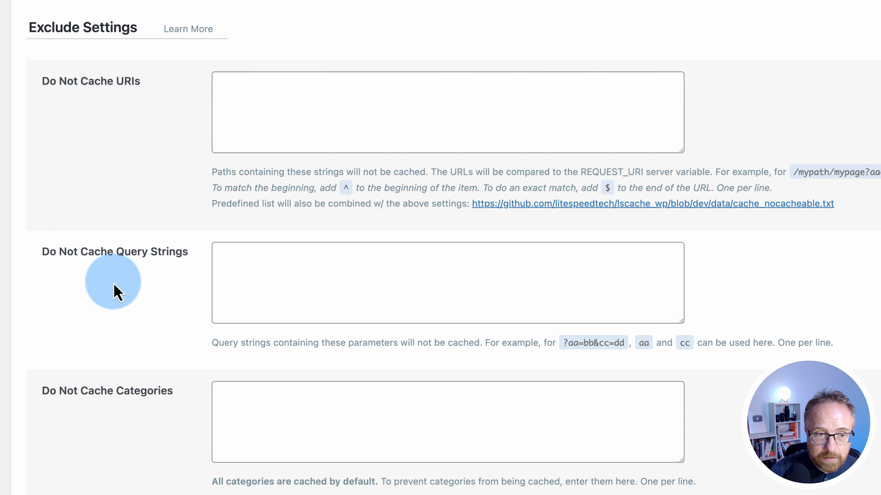
{"action": "scroll", "coordinate": [143, 295], "scroll_direction": "down", "scroll_amount": 5}
{"action": "scroll", "coordinate": [148, 275], "scroll_direction": "down", "scroll_amount": 5}
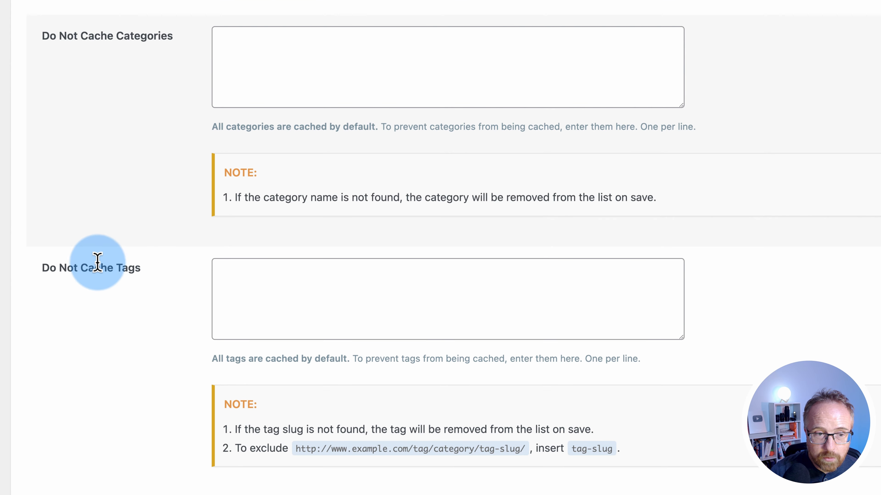
{"action": "scroll", "coordinate": [97, 262], "scroll_direction": "down", "scroll_amount": 10}
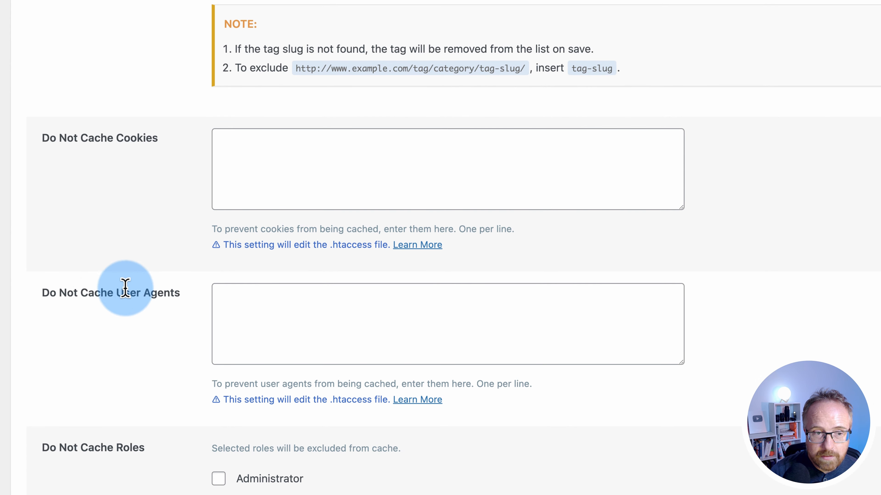
{"action": "scroll", "coordinate": [125, 288], "scroll_direction": "down", "scroll_amount": 5}
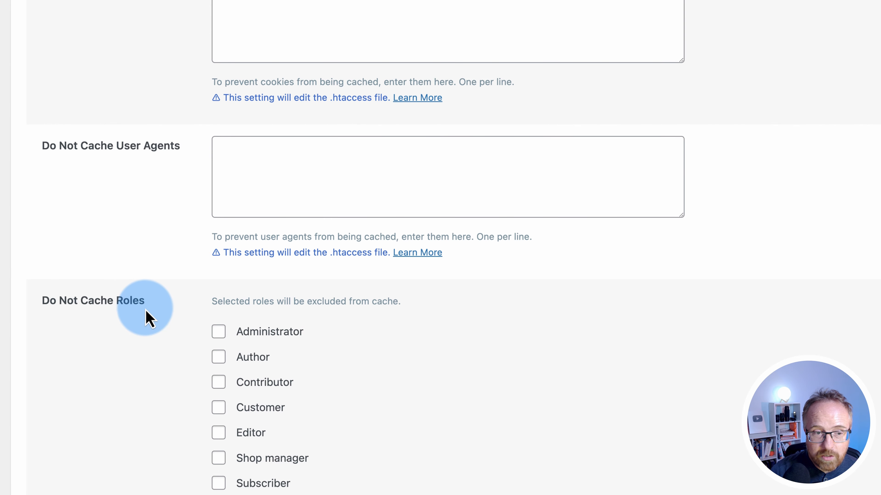
{"action": "scroll", "coordinate": [141, 444], "scroll_direction": "up", "scroll_amount": 20}
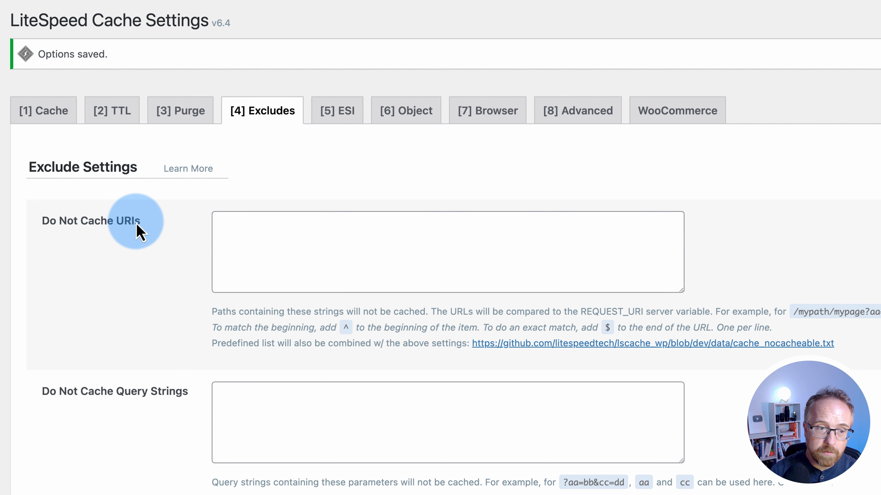
{"action": "left_click", "coordinate": [249, 248]}
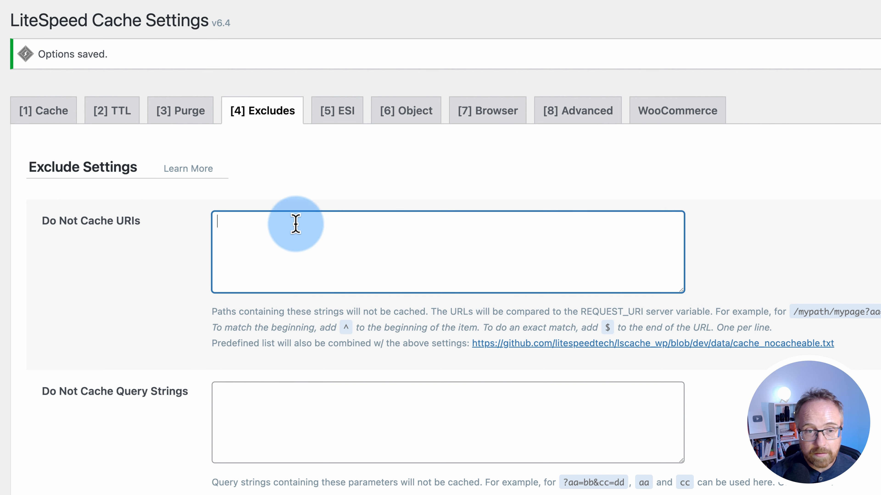
{"action": "scroll", "coordinate": [200, 335], "scroll_direction": "down", "scroll_amount": 5}
{"action": "scroll", "coordinate": [188, 343], "scroll_direction": "down", "scroll_amount": 15}
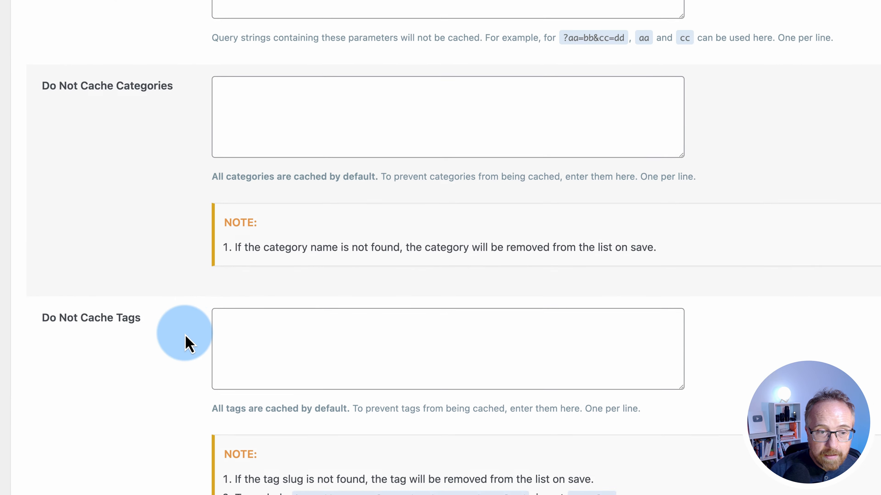
{"action": "scroll", "coordinate": [187, 344], "scroll_direction": "up", "scroll_amount": 20}
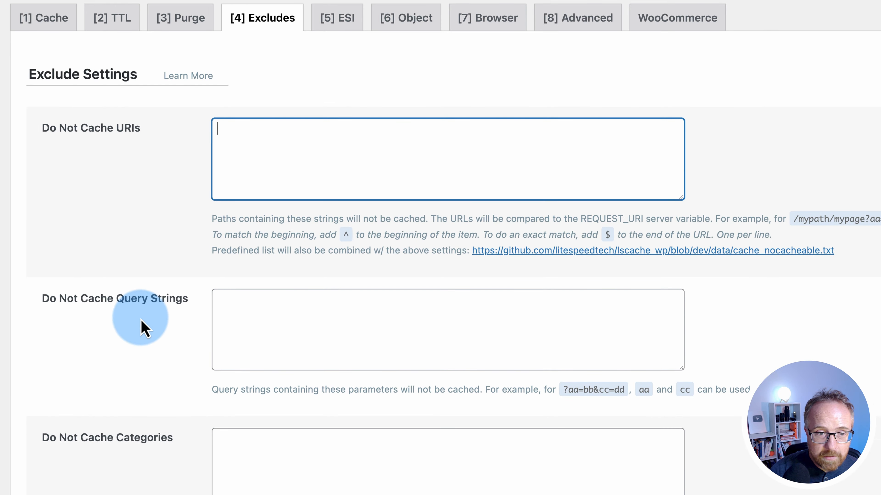
{"action": "scroll", "coordinate": [133, 472], "scroll_direction": "down", "scroll_amount": 15}
{"action": "scroll", "coordinate": [139, 465], "scroll_direction": "down", "scroll_amount": 9}
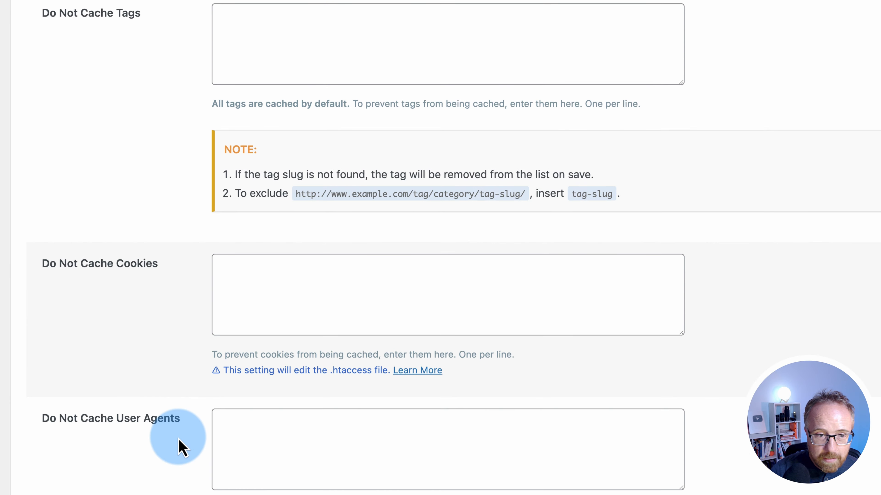
{"action": "scroll", "coordinate": [217, 461], "scroll_direction": "down", "scroll_amount": 7}
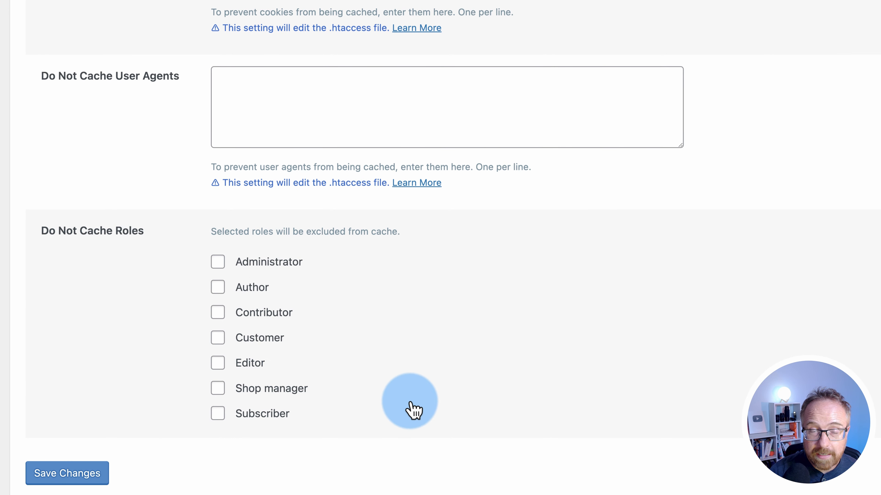
Tick Administrator under Do Not Cache Roles, save, and bring up the ESI settings
{"action": "left_click", "coordinate": [220, 264]}
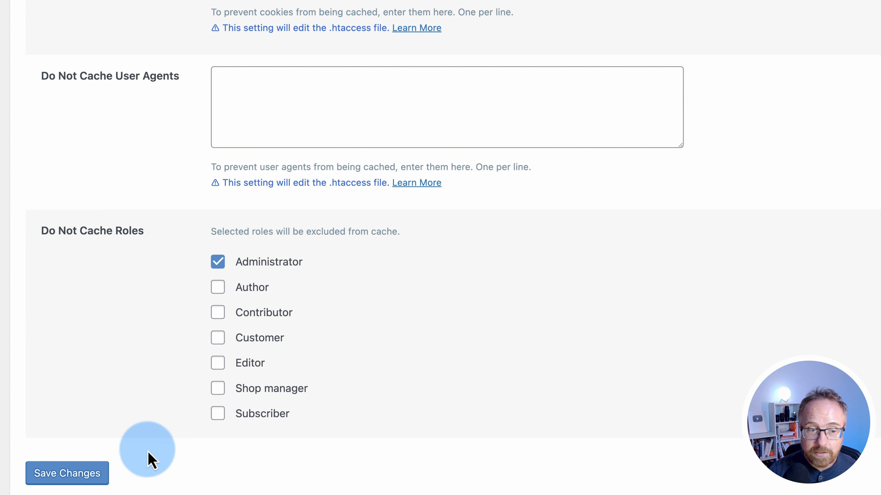
{"action": "left_click", "coordinate": [80, 479]}
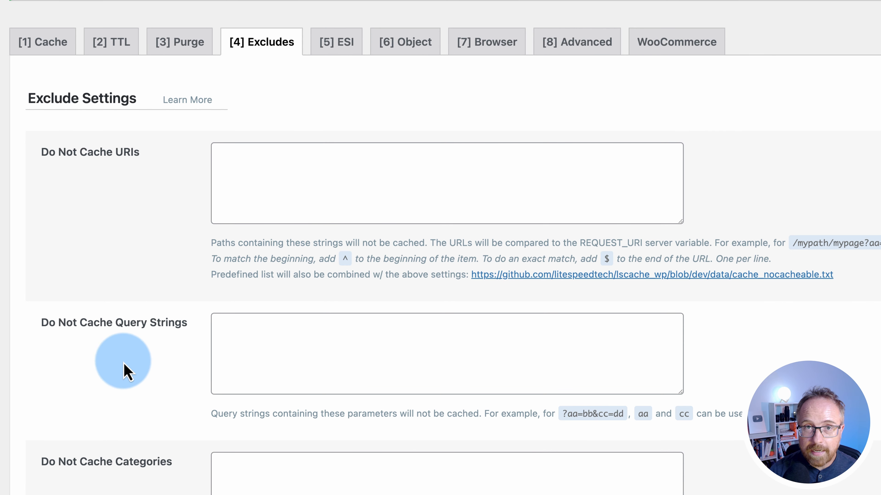
{"action": "key", "text": "5"}
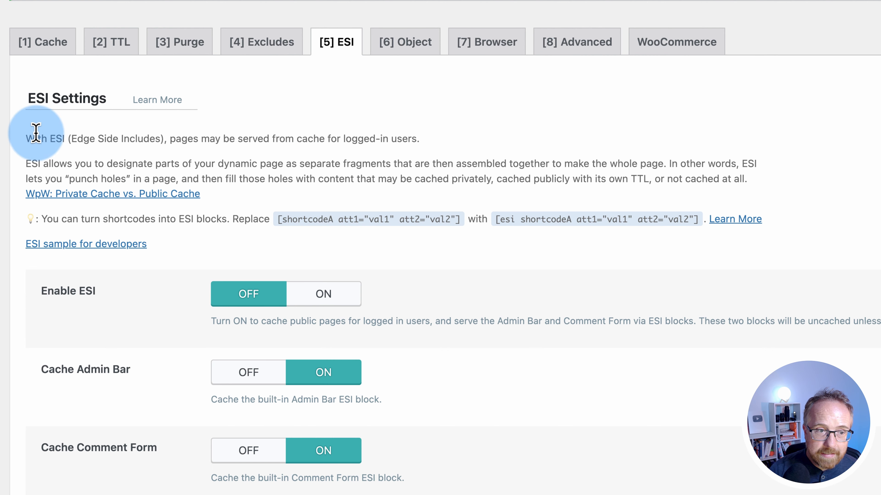
{"action": "left_click_drag", "start_coordinate": [30, 135], "coordinate": [168, 139]}
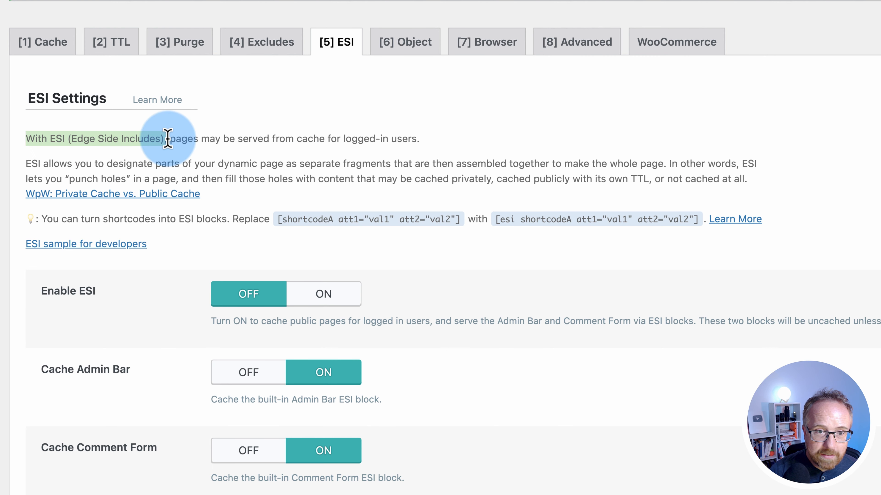
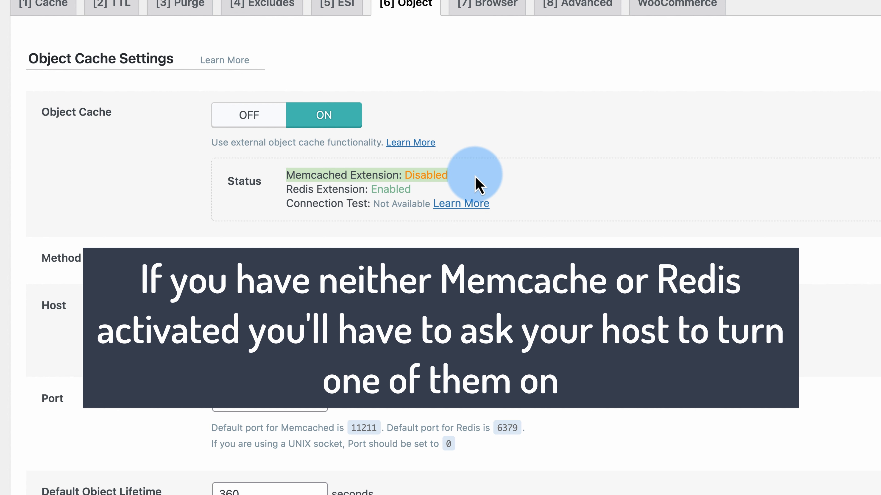
Select Redis as the object cache method, change the port from 11211 to 6379, and save
{"action": "left_click_drag", "start_coordinate": [479, 184], "coordinate": [295, 191]}
{"action": "left_click", "coordinate": [320, 263]}
{"action": "scroll", "coordinate": [278, 330], "scroll_direction": "down", "scroll_amount": 3}
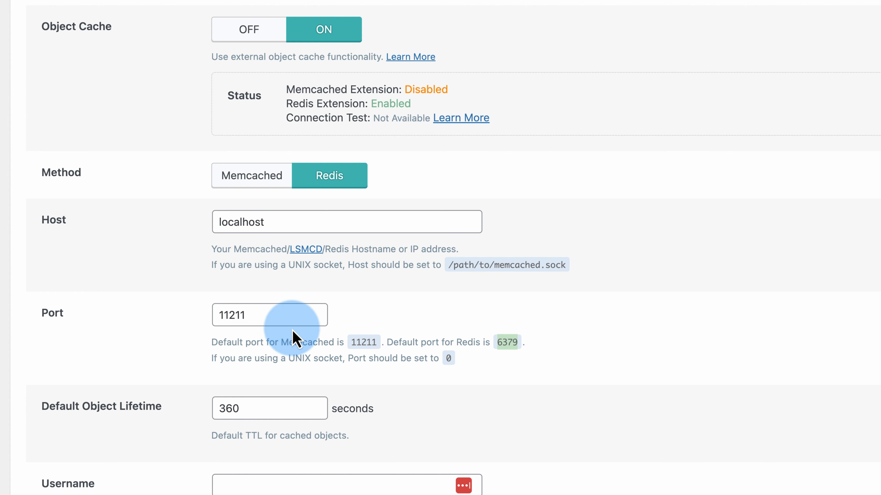
{"action": "double_click", "coordinate": [257, 315]}
{"action": "type", "text": "6379"}
{"action": "scroll", "coordinate": [199, 291], "scroll_direction": "down", "scroll_amount": 5}
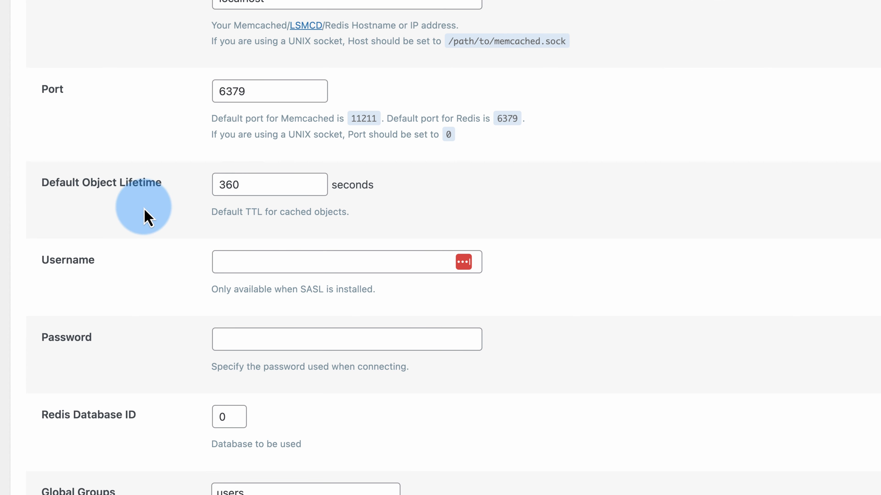
{"action": "scroll", "coordinate": [179, 293], "scroll_direction": "down", "scroll_amount": 15}
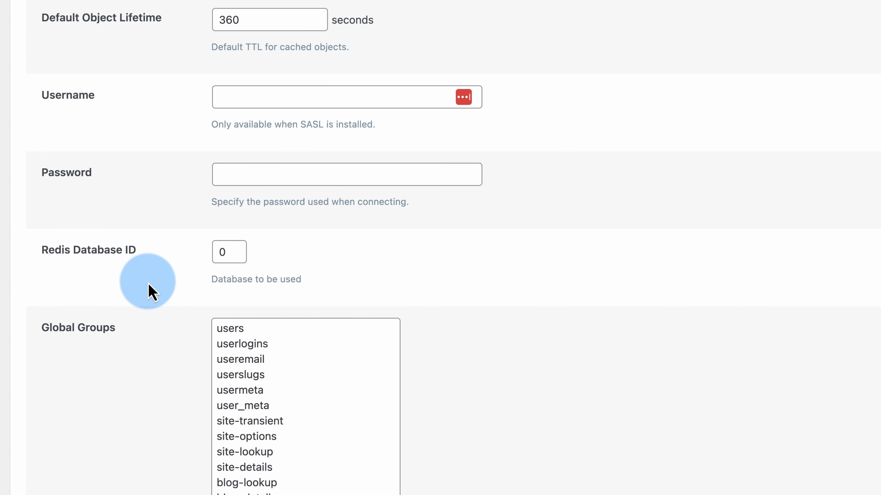
{"action": "left_click", "coordinate": [80, 439]}
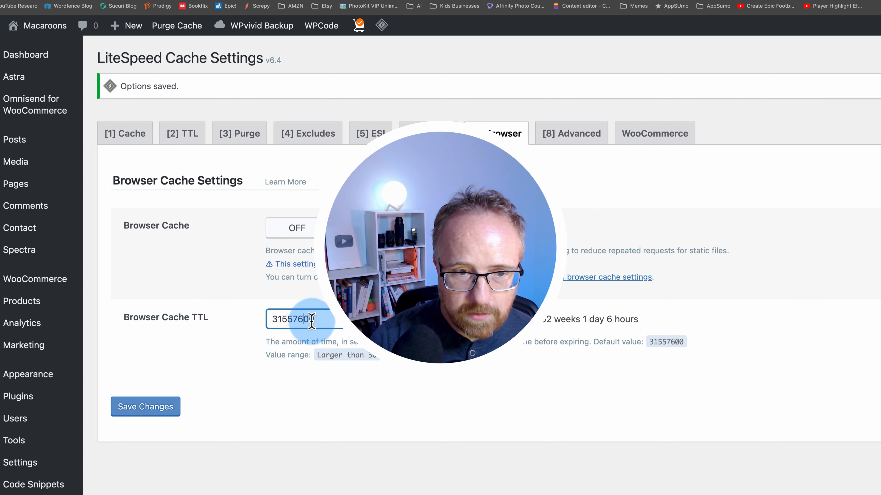
Set Browser Cache TTL to 604800 seconds, save, and go to the Advanced tab
{"action": "left_click", "coordinate": [183, 133]}
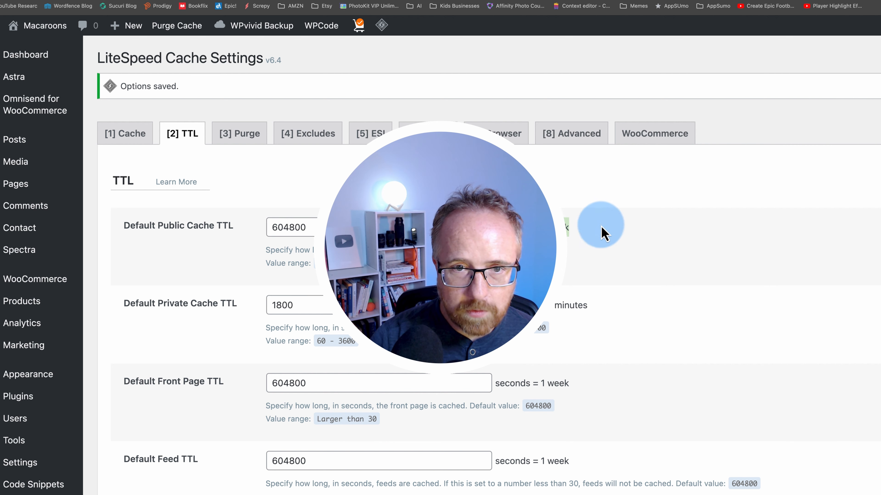
{"action": "left_click", "coordinate": [508, 135]}
{"action": "type", "text": "604800"}
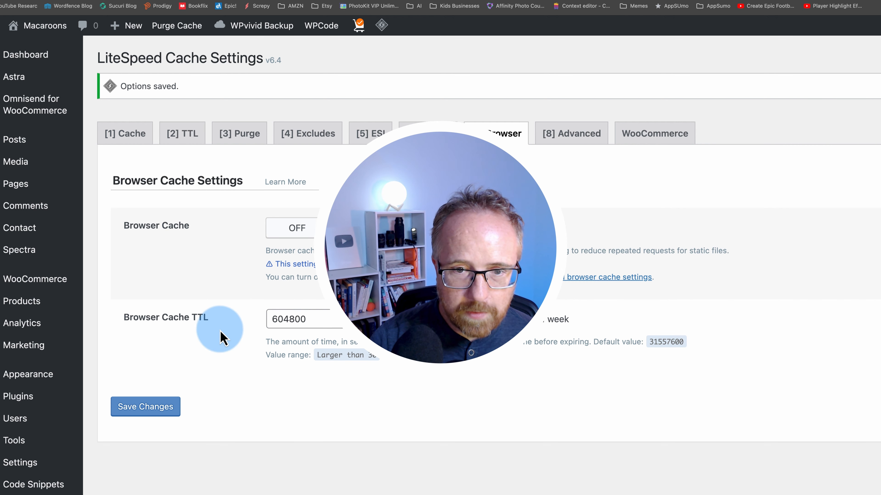
{"action": "left_click", "coordinate": [152, 407]}
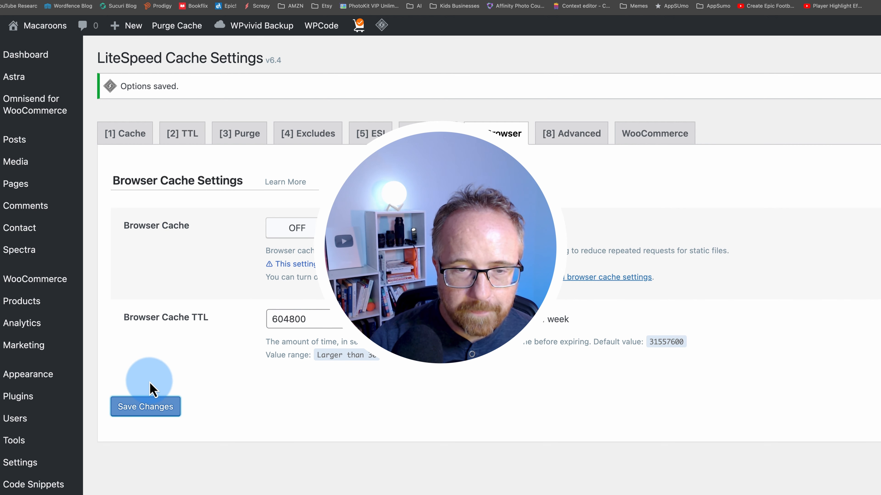
{"action": "left_click", "coordinate": [592, 138]}
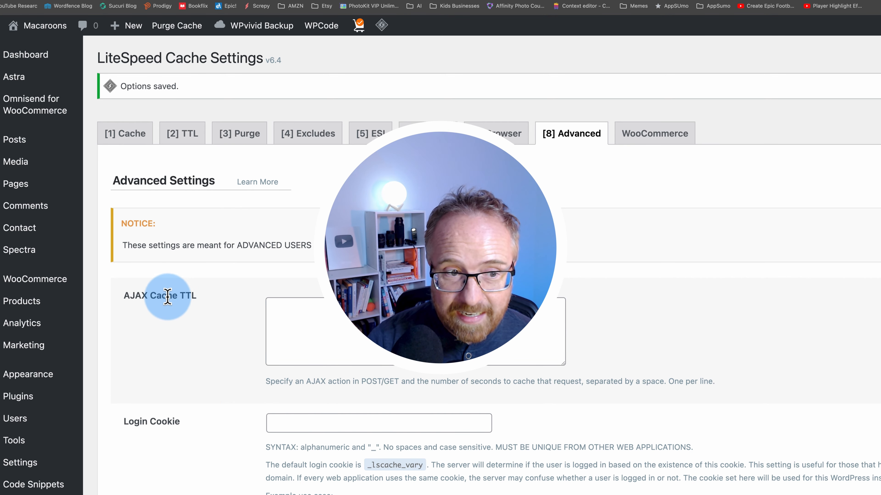
Point out the advanced-users-only notice and the Improve HTTP/HTTPS Compatibility setting
{"action": "left_click_drag", "start_coordinate": [123, 246], "coordinate": [309, 249]}
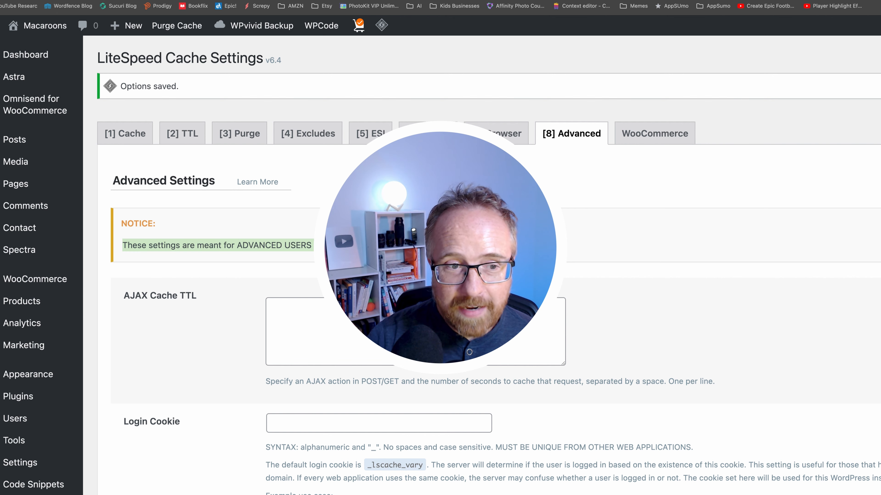
{"action": "scroll", "coordinate": [240, 324], "scroll_direction": "down", "scroll_amount": 5}
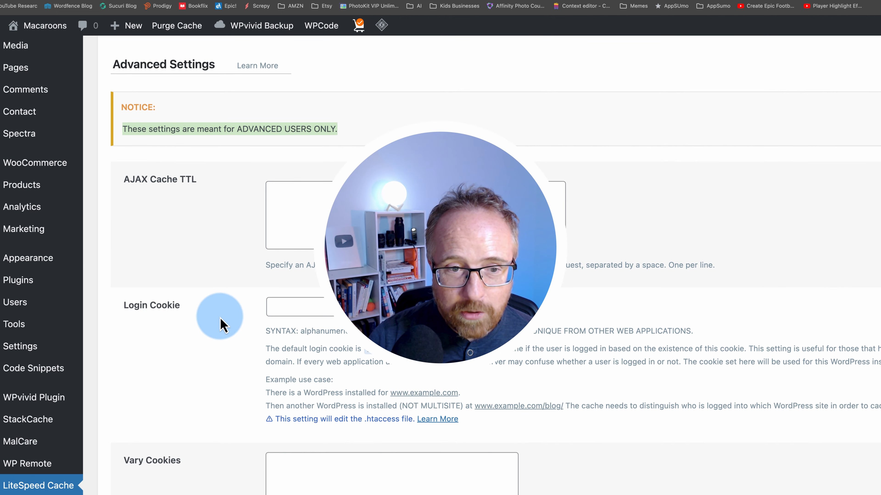
{"action": "scroll", "coordinate": [214, 324], "scroll_direction": "down", "scroll_amount": 10}
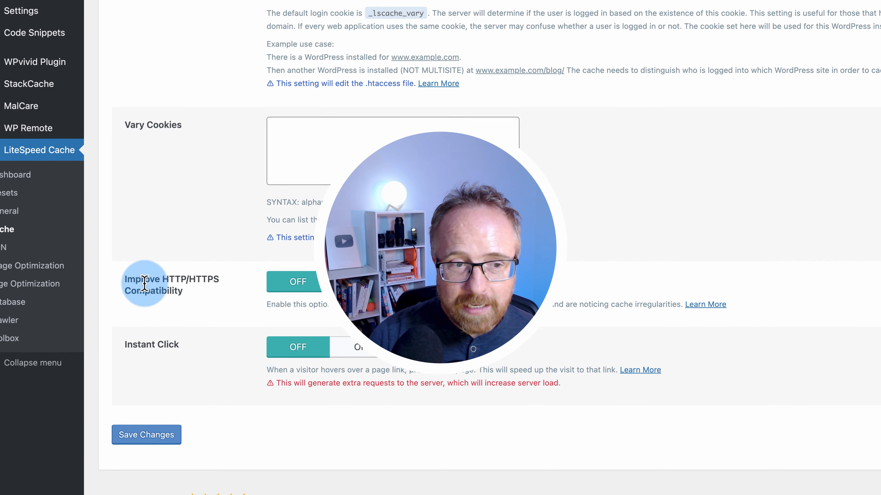
{"action": "left_click_drag", "start_coordinate": [144, 284], "coordinate": [206, 291]}
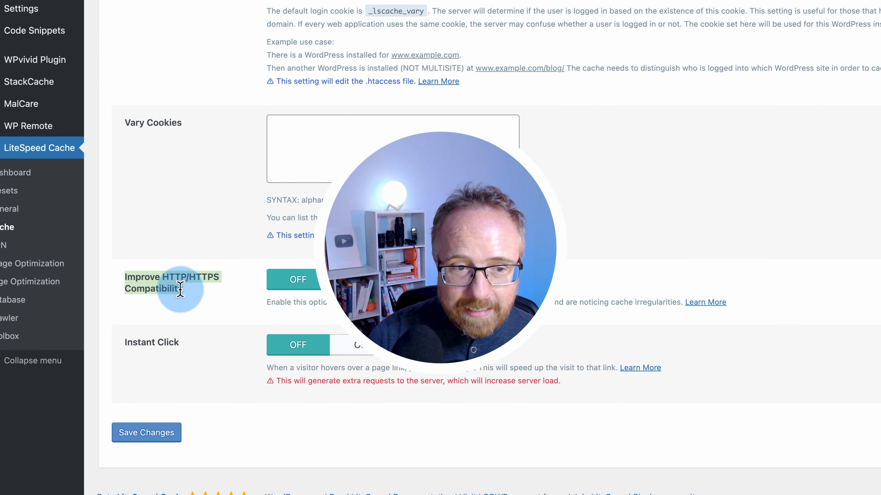
{"action": "left_click_drag", "start_coordinate": [181, 290], "coordinate": [271, 255]}
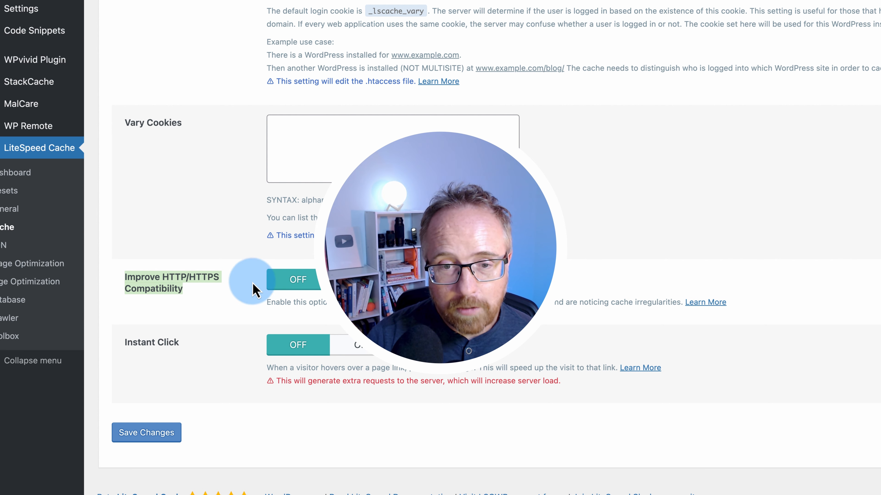
{"action": "left_click", "coordinate": [160, 343]}
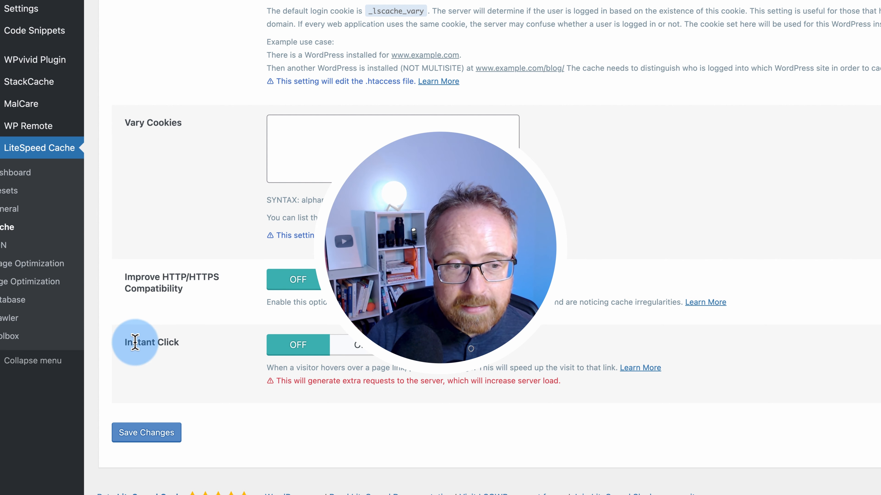
Turn Instant Click on and save the Advanced settings
{"action": "left_click", "coordinate": [372, 354]}
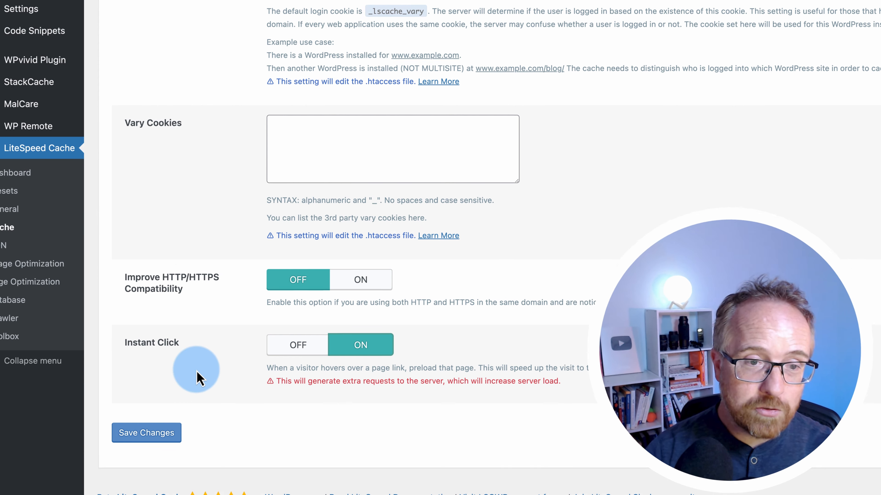
{"action": "scroll", "coordinate": [196, 367], "scroll_direction": "up", "scroll_amount": 15}
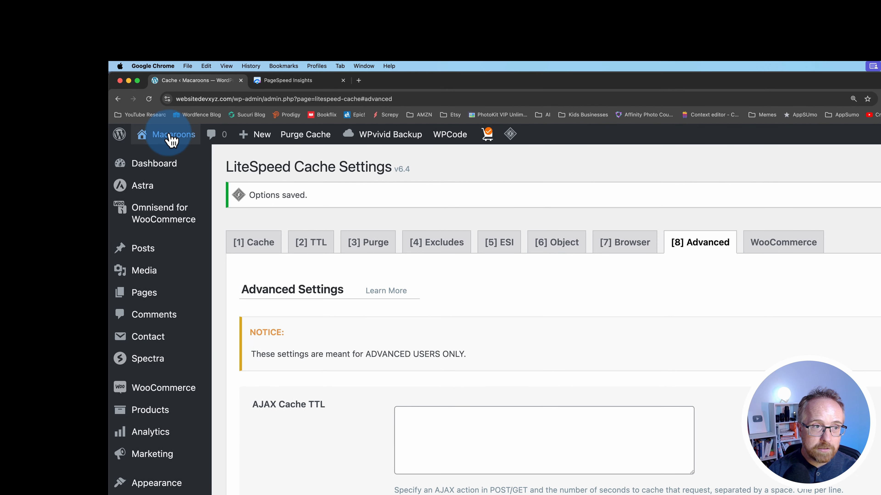
{"action": "mouse_move", "coordinate": [154, 129]}
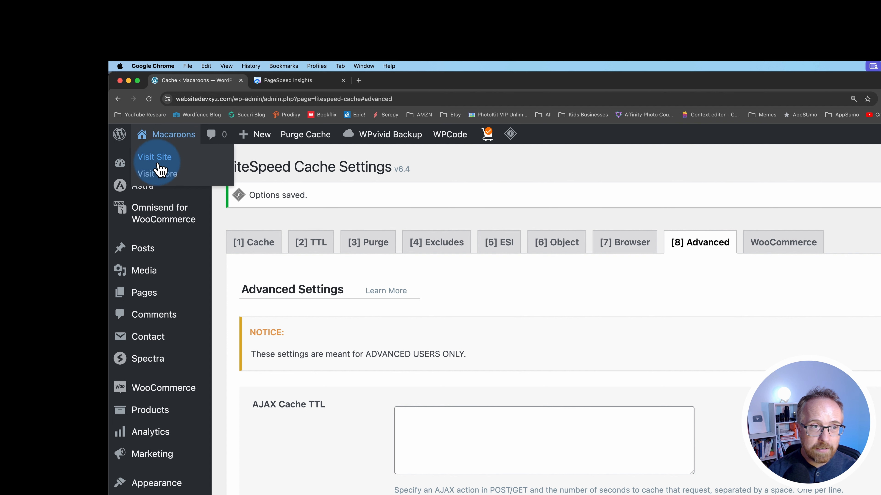
{"action": "mouse_move", "coordinate": [264, 141]}
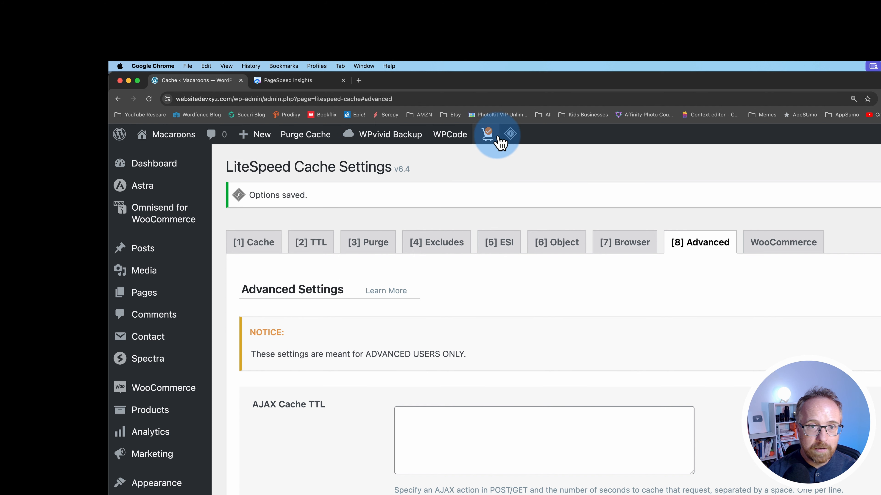
{"action": "mouse_move", "coordinate": [510, 136]}
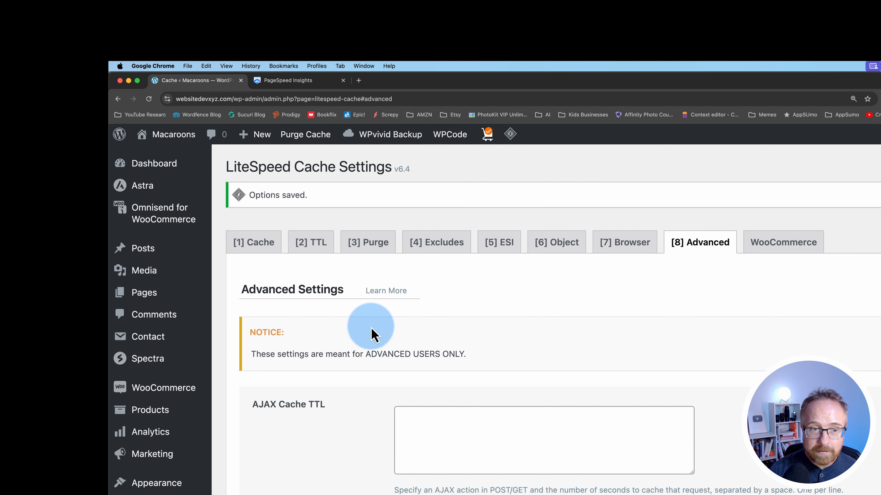
{"action": "scroll", "coordinate": [372, 334], "scroll_direction": "down", "scroll_amount": 15}
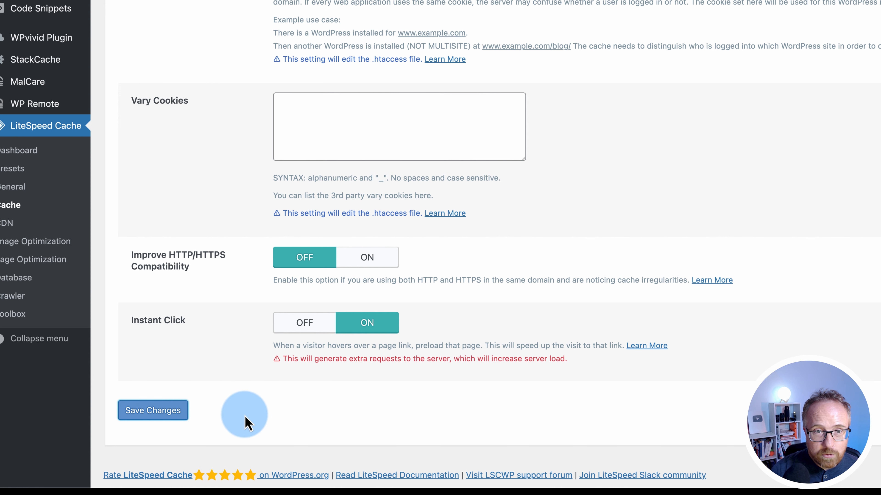
{"action": "left_click", "coordinate": [652, 50]}
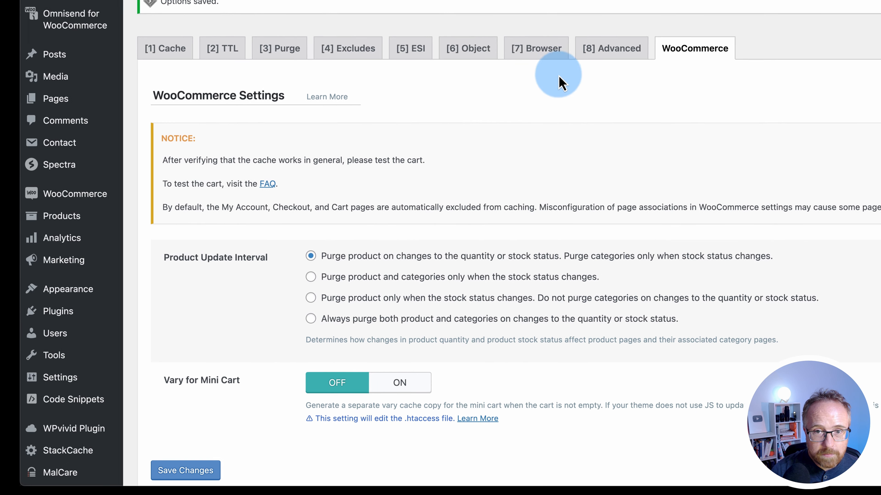
Set Product Update Interval to 'Always purge both product and categories' and save the WooCommerce settings
{"action": "mouse_move", "coordinate": [148, 198]}
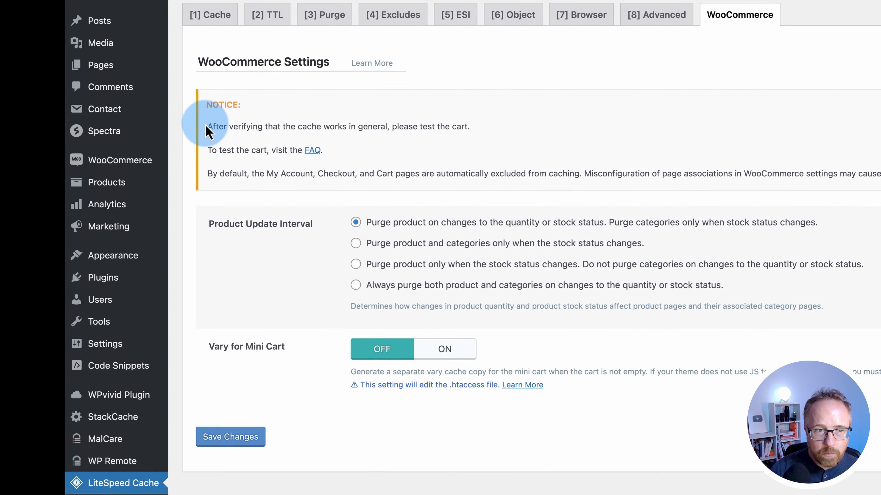
{"action": "left_click_drag", "start_coordinate": [248, 133], "coordinate": [357, 193]}
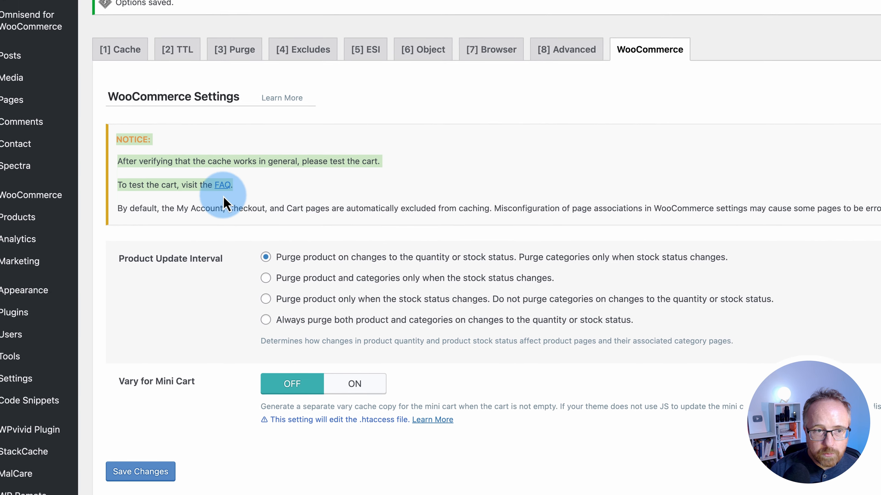
{"action": "left_click", "coordinate": [155, 174]}
{"action": "left_click_drag", "start_coordinate": [124, 162], "coordinate": [366, 162]}
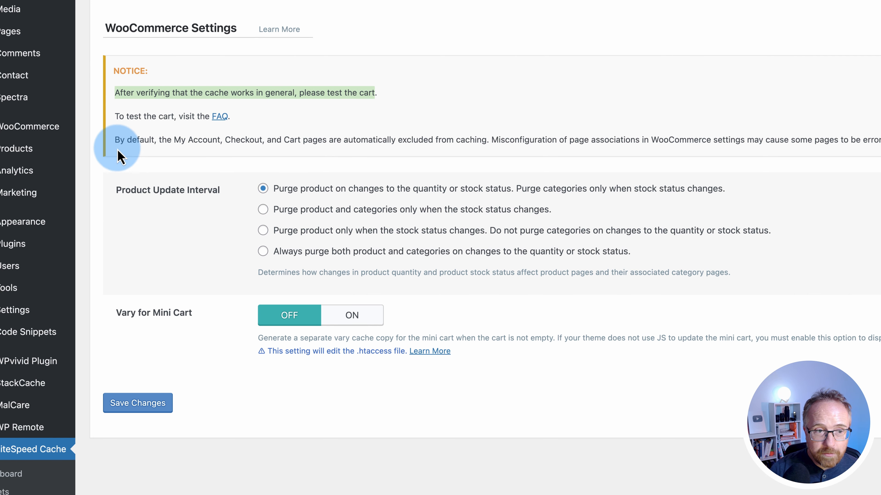
{"action": "left_click_drag", "start_coordinate": [116, 210], "coordinate": [188, 209]}
{"action": "left_click_drag", "start_coordinate": [233, 144], "coordinate": [619, 140]}
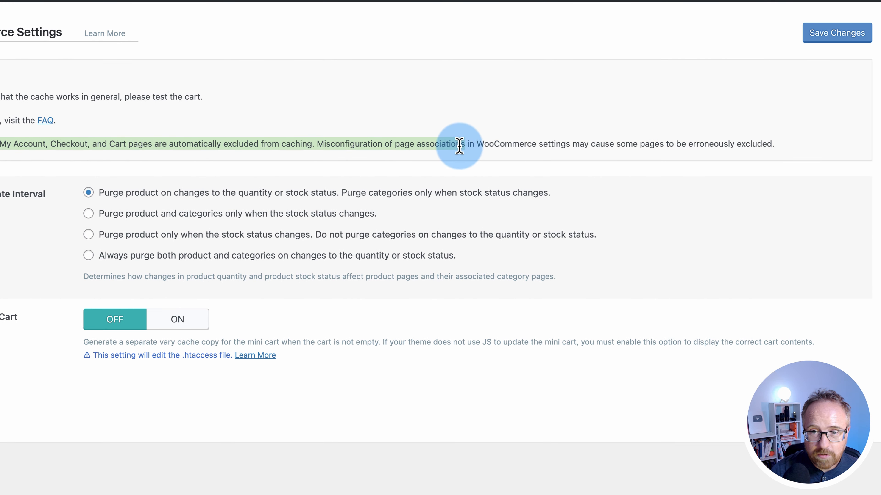
{"action": "left_click_drag", "start_coordinate": [459, 145], "coordinate": [751, 145]}
{"action": "left_click", "coordinate": [94, 172]}
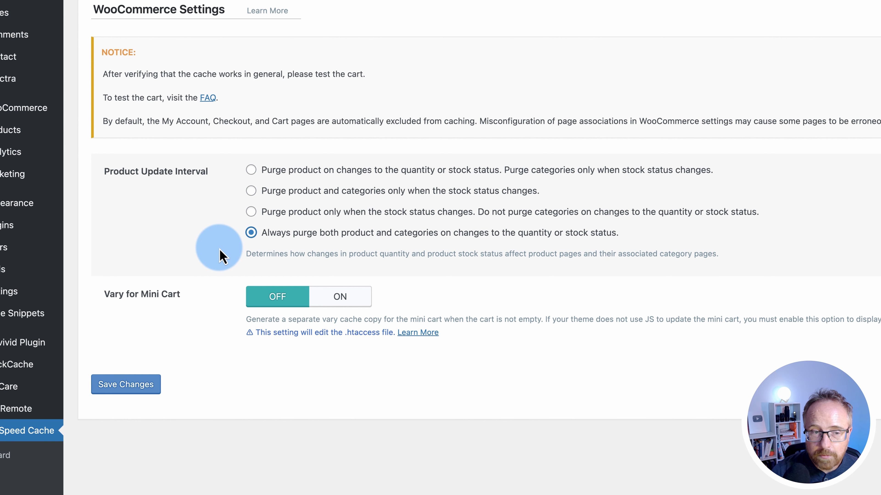
{"action": "left_click", "coordinate": [129, 385]}
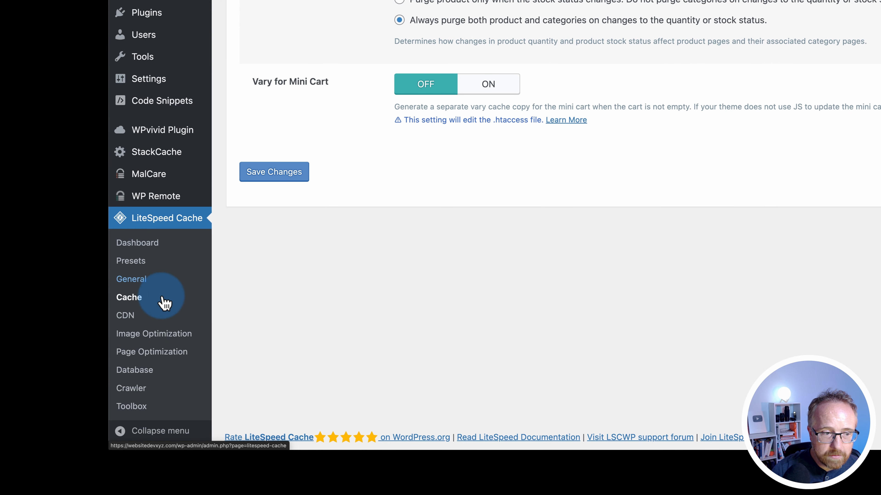
Open the LiteSpeed CDN settings and note that QUIC.cloud and Cloudflare skip CDN mapping
{"action": "left_click", "coordinate": [128, 317]}
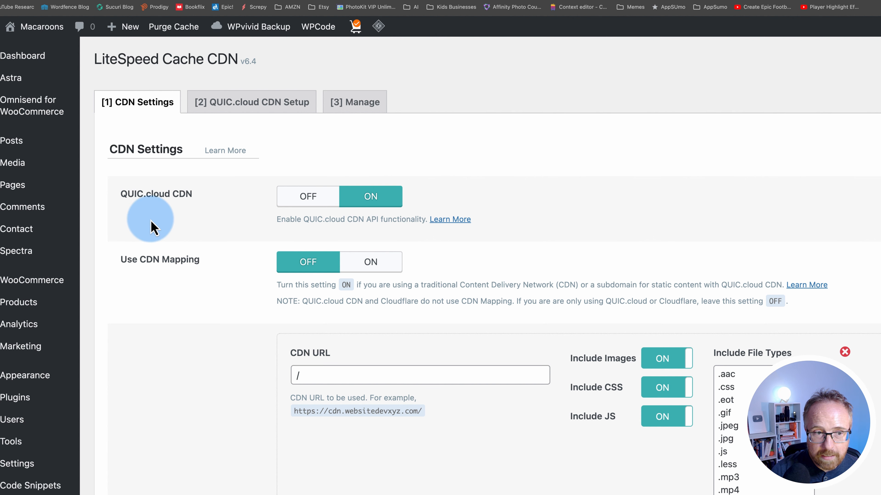
{"action": "scroll", "coordinate": [152, 227], "scroll_direction": "down", "scroll_amount": 3}
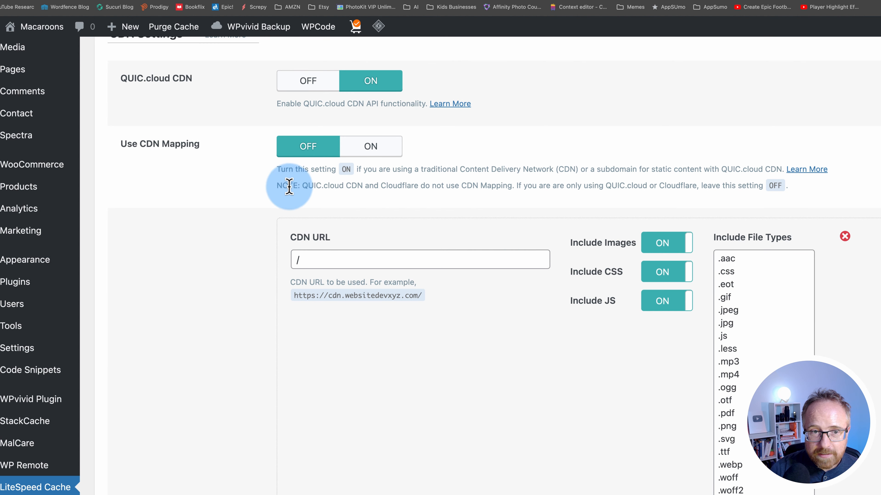
{"action": "left_click_drag", "start_coordinate": [289, 187], "coordinate": [448, 185]}
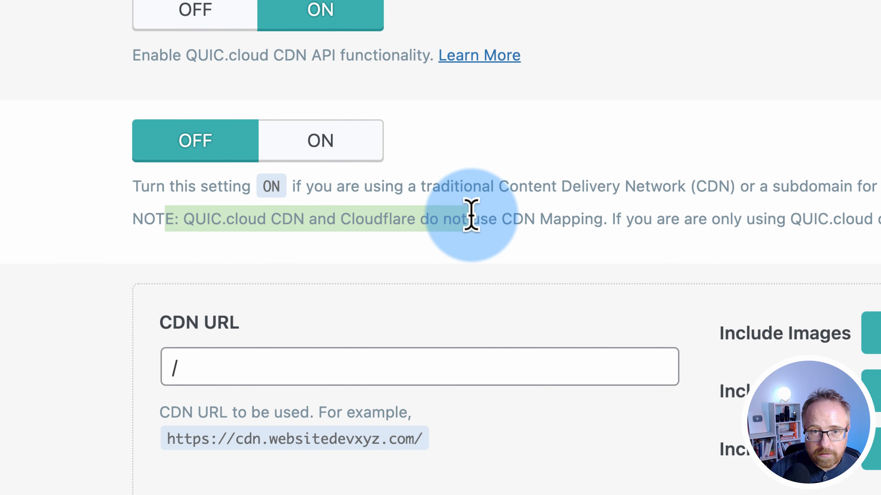
{"action": "left_click_drag", "start_coordinate": [471, 214], "coordinate": [416, 219]}
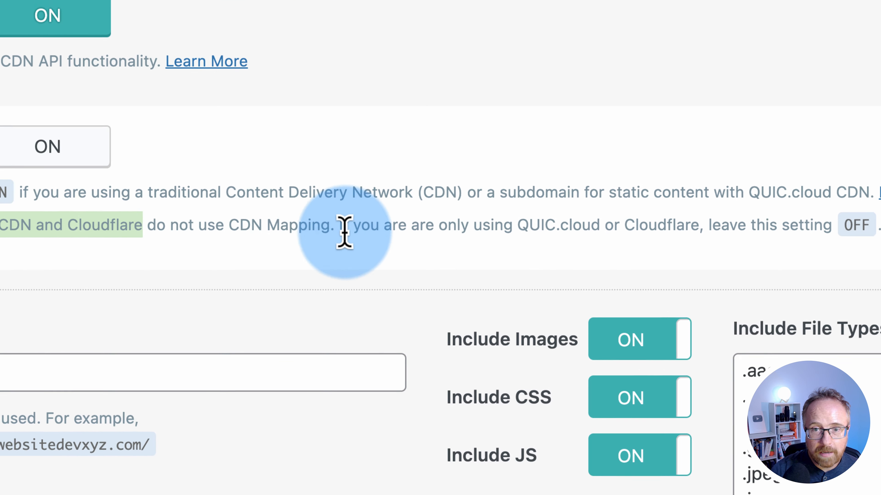
{"action": "left_click_drag", "start_coordinate": [517, 226], "coordinate": [691, 228]}
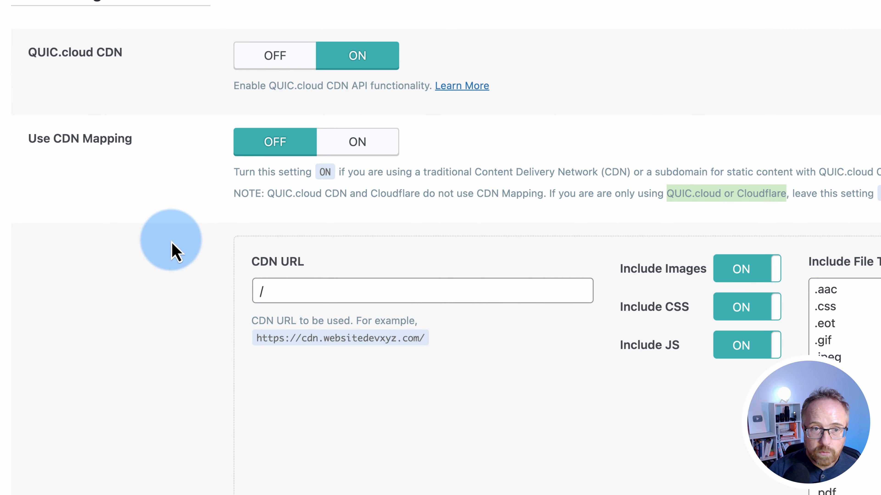
{"action": "scroll", "coordinate": [192, 278], "scroll_direction": "down", "scroll_amount": 2}
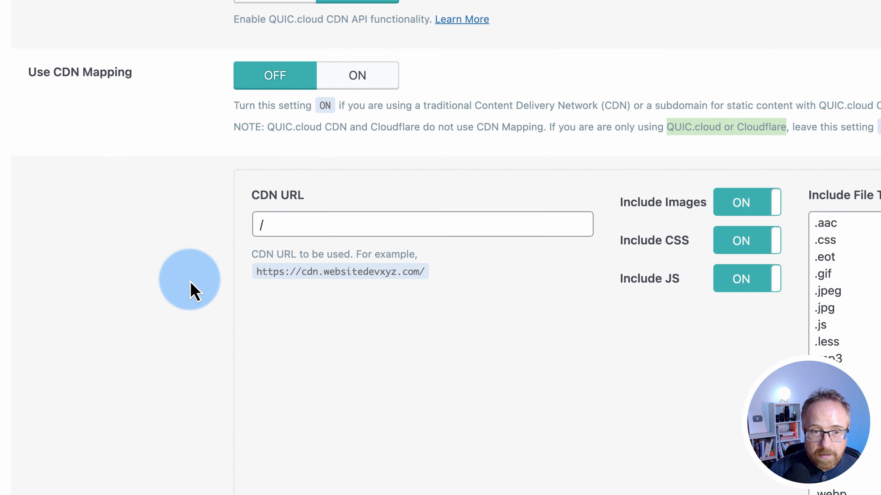
{"action": "left_click", "coordinate": [262, 224]}
{"action": "type", "text": "/"}
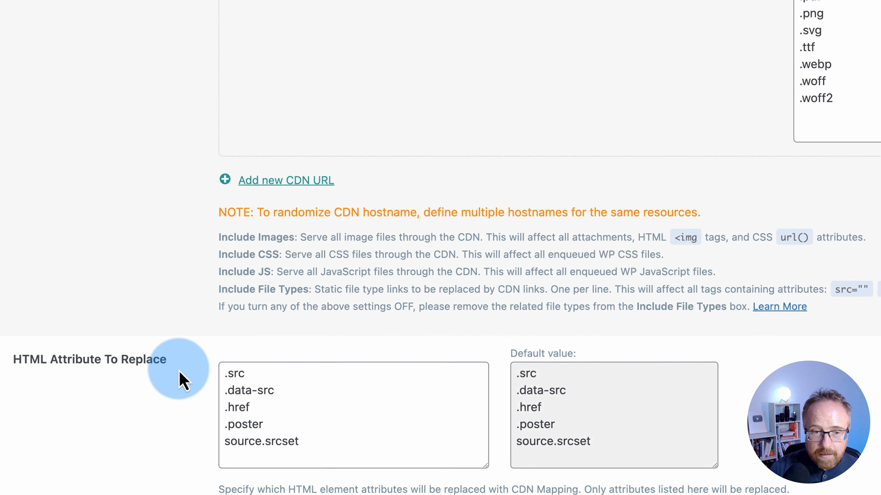
Turn on Cloudflare API and point out the API token, email and domain fields
{"action": "scroll", "coordinate": [187, 357], "scroll_direction": "down", "scroll_amount": 3}
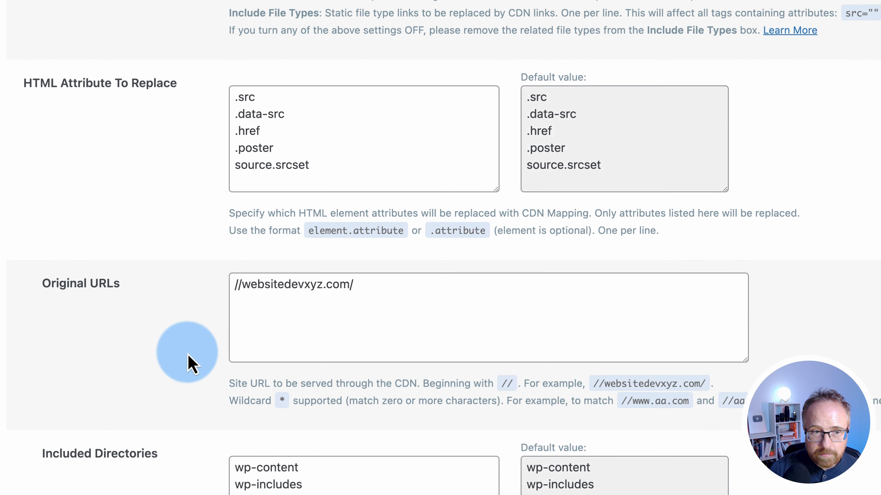
{"action": "scroll", "coordinate": [236, 202], "scroll_direction": "down", "scroll_amount": 4}
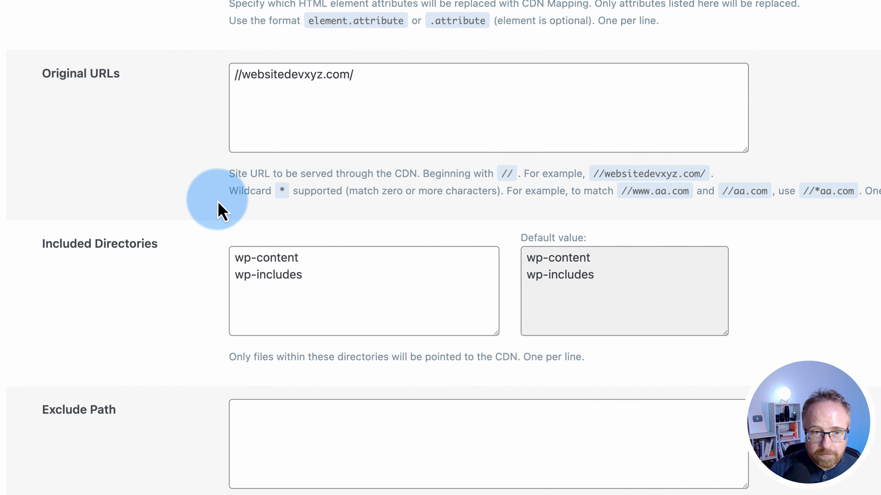
{"action": "scroll", "coordinate": [170, 183], "scroll_direction": "down", "scroll_amount": 5}
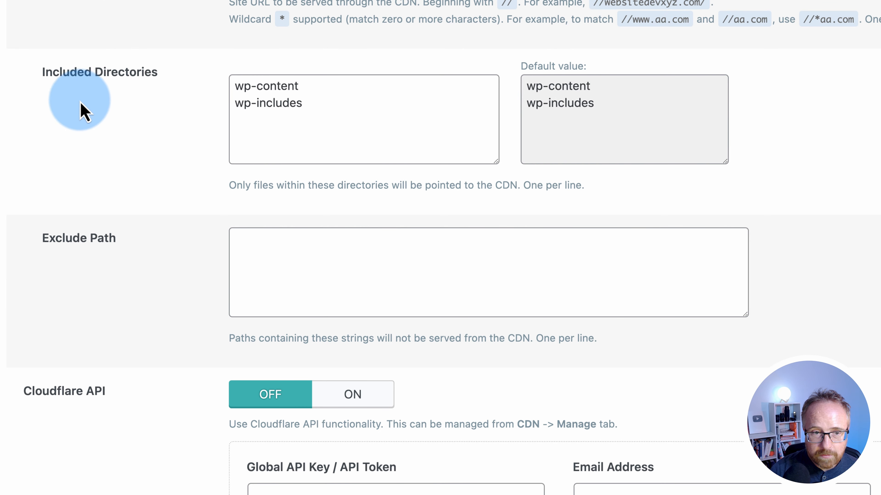
{"action": "scroll", "coordinate": [412, 128], "scroll_direction": "down", "scroll_amount": 2}
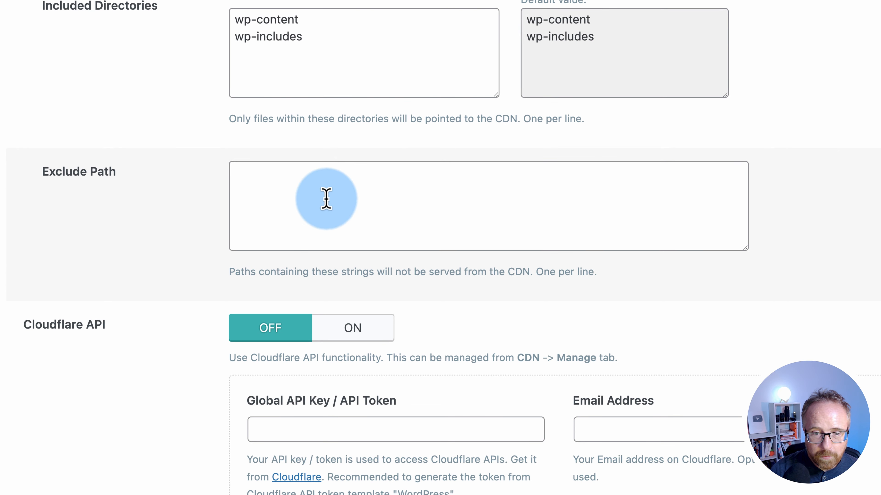
{"action": "scroll", "coordinate": [181, 265], "scroll_direction": "down", "scroll_amount": 4}
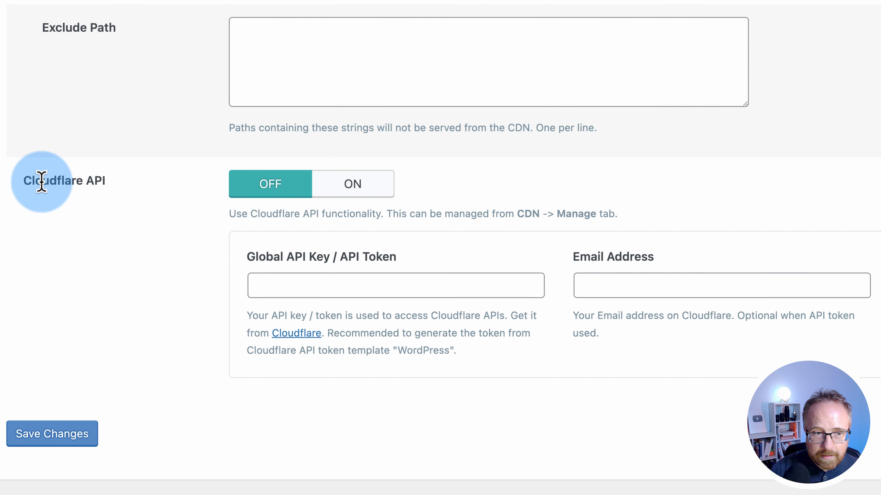
{"action": "left_click_drag", "start_coordinate": [25, 183], "coordinate": [116, 189]}
{"action": "left_click", "coordinate": [350, 186]}
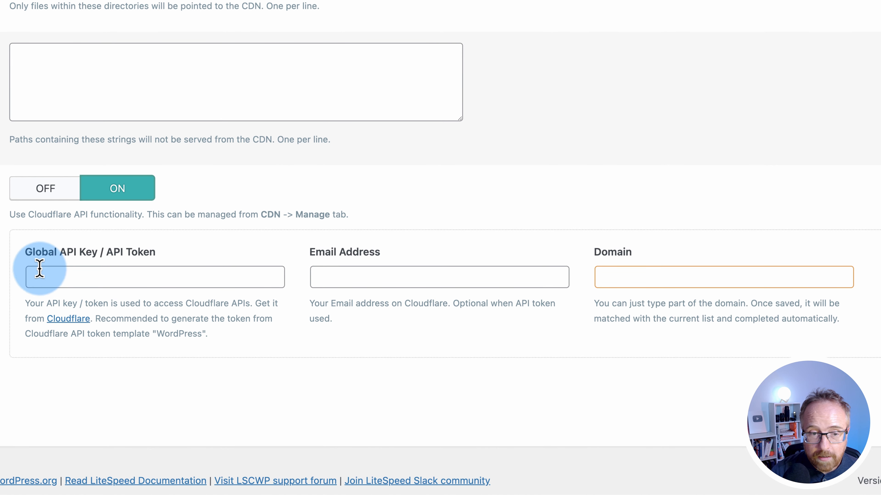
{"action": "left_click_drag", "start_coordinate": [25, 258], "coordinate": [172, 254]}
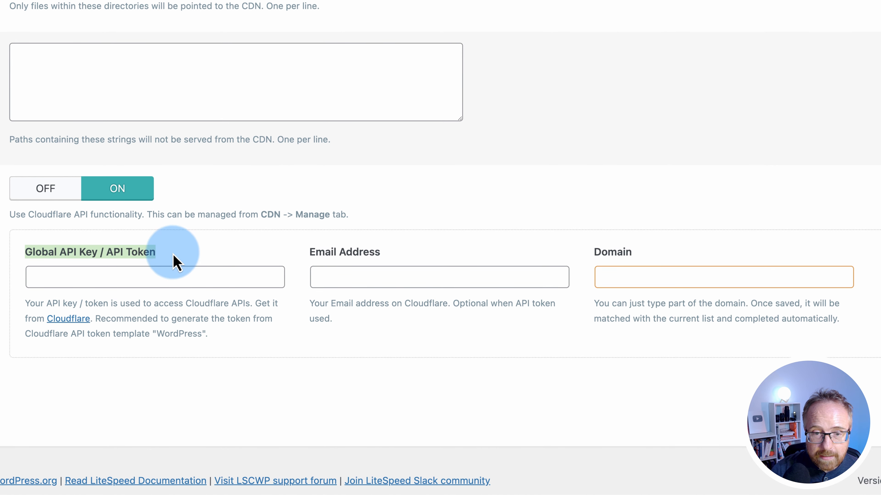
{"action": "left_click_drag", "start_coordinate": [293, 253], "coordinate": [414, 254]}
{"action": "left_click", "coordinate": [619, 252]}
{"action": "double_click", "coordinate": [619, 252]}
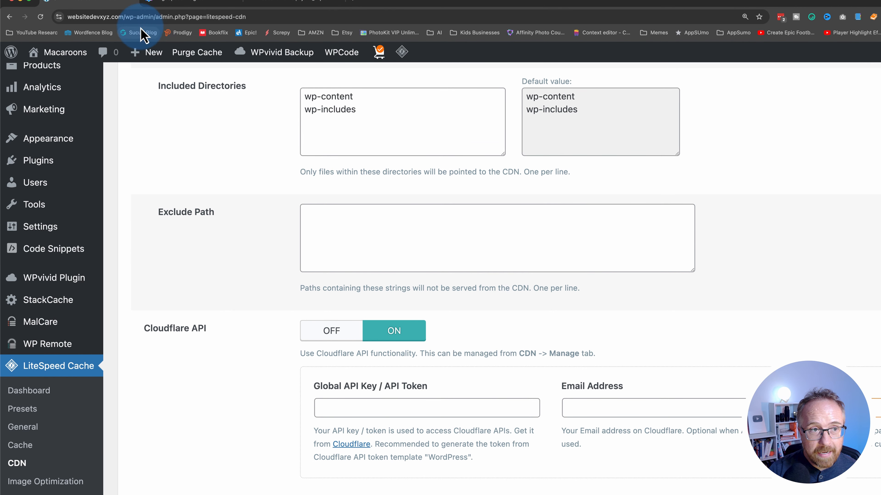
{"action": "left_click", "coordinate": [116, 17]}
{"action": "left_click_drag", "start_coordinate": [111, 26], "coordinate": [80, 16]}
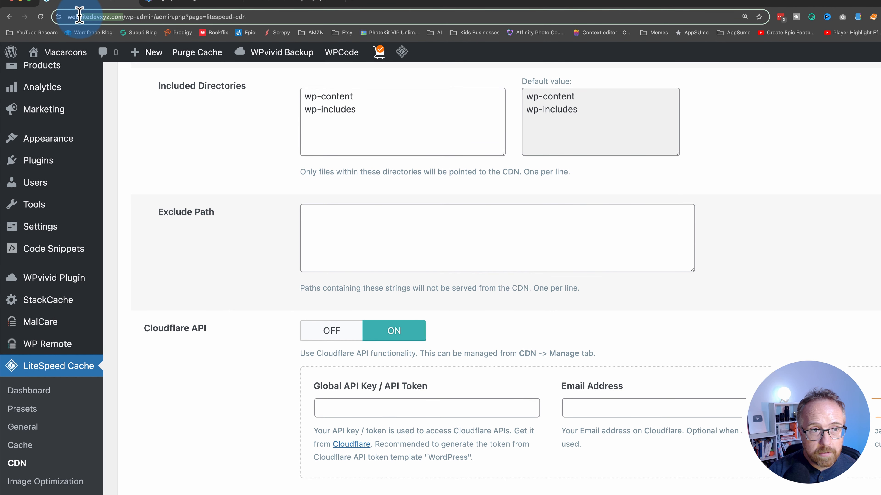
{"action": "left_click", "coordinate": [300, 3]}
{"action": "left_click", "coordinate": [869, 61]}
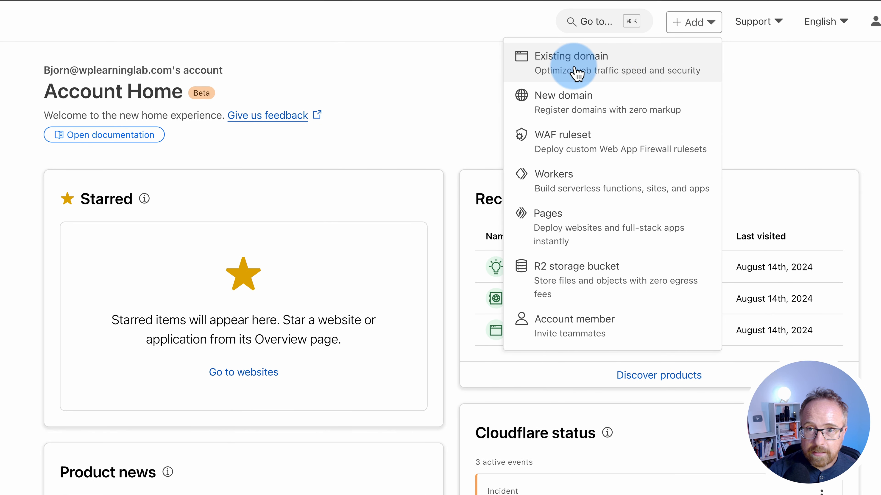
{"action": "left_click", "coordinate": [666, 73]}
{"action": "left_click", "coordinate": [198, 204]}
{"action": "type", "text": "https://websitedevxyz.com/"}
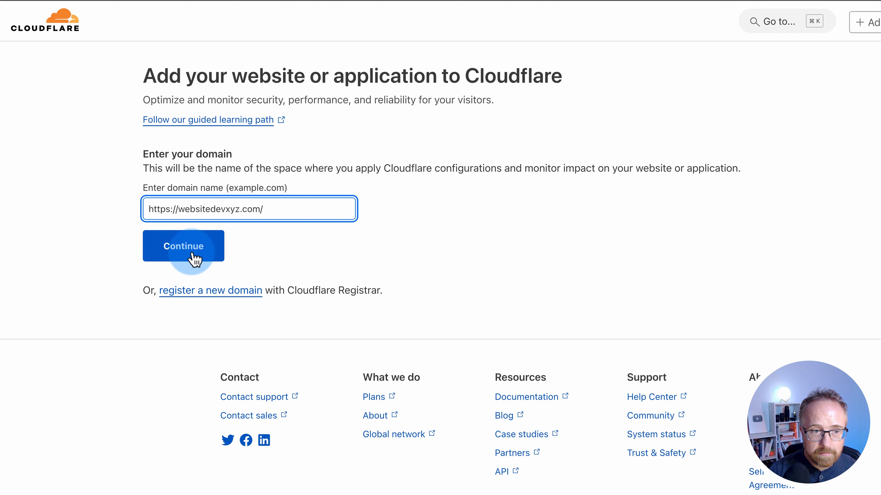
{"action": "left_click", "coordinate": [195, 259]}
{"action": "left_click_drag", "start_coordinate": [178, 208], "coordinate": [143, 212]}
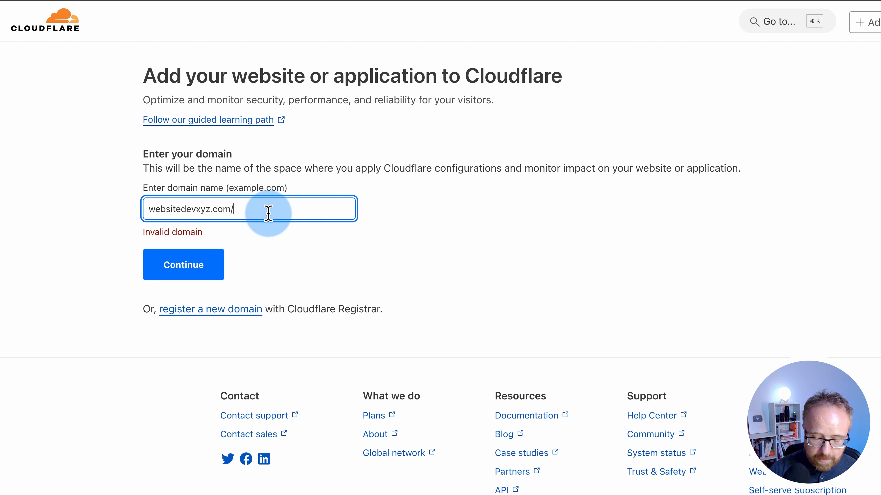
{"action": "left_click_drag", "start_coordinate": [284, 187], "coordinate": [246, 189]}
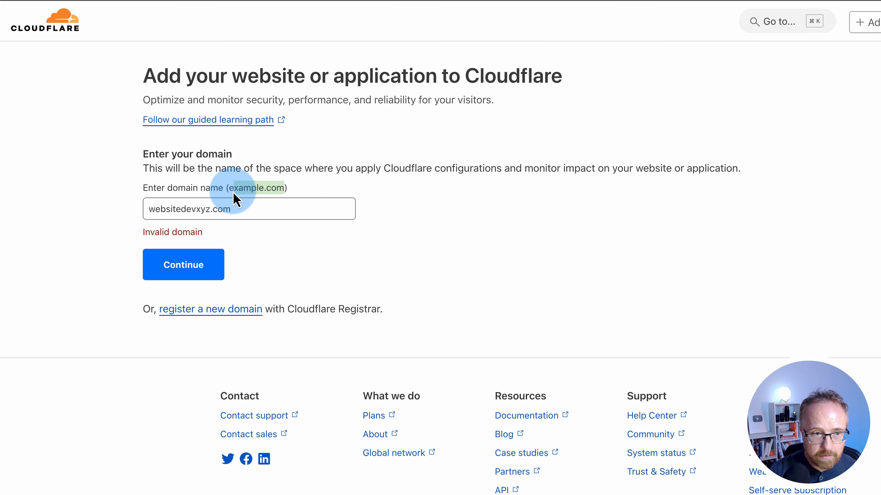
{"action": "left_click", "coordinate": [204, 276]}
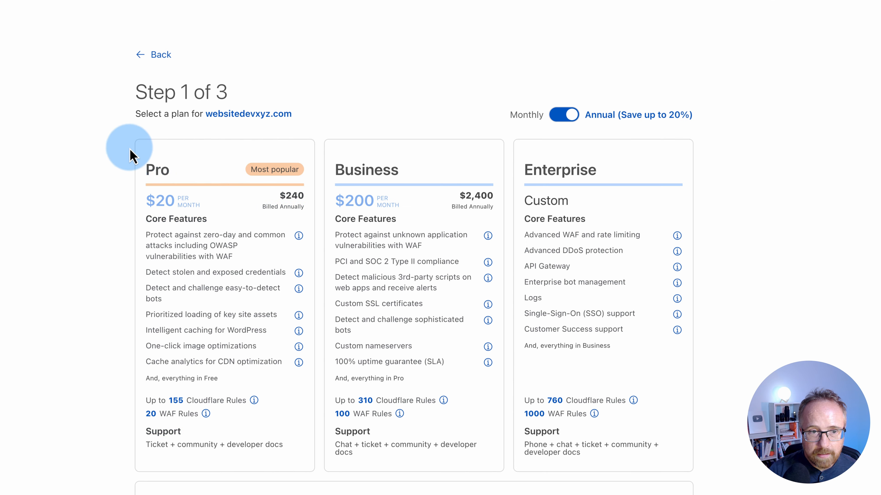
Choose the Free plan and continue to the DNS records review
{"action": "scroll", "coordinate": [135, 142], "scroll_direction": "down", "scroll_amount": 3}
{"action": "scroll", "coordinate": [271, 188], "scroll_direction": "down", "scroll_amount": 2}
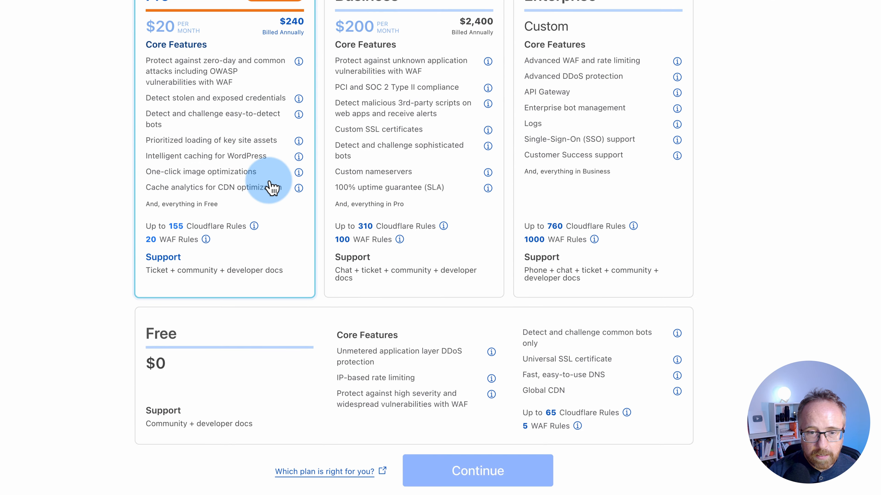
{"action": "scroll", "coordinate": [273, 188], "scroll_direction": "down", "scroll_amount": 3}
{"action": "left_click", "coordinate": [313, 290]}
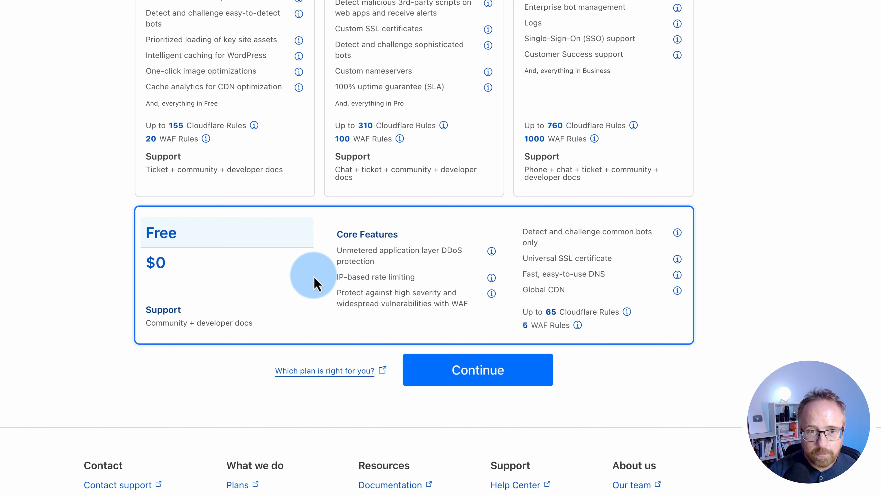
{"action": "left_click", "coordinate": [493, 359]}
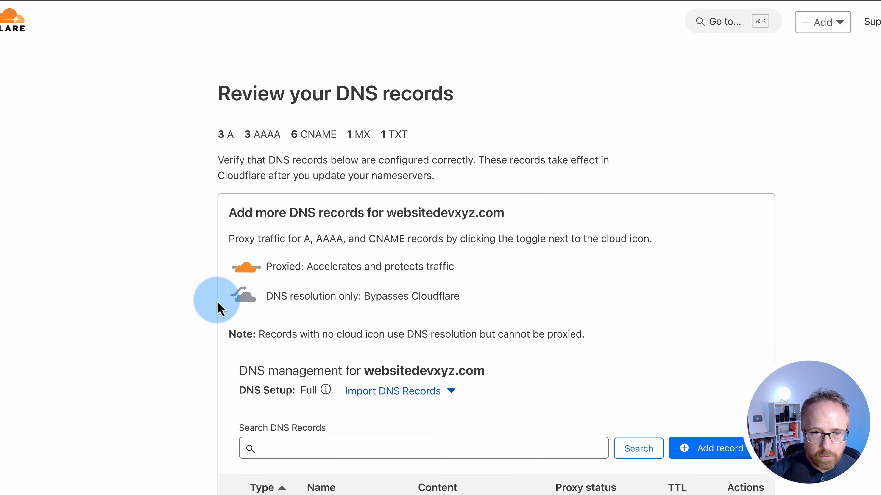
{"action": "scroll", "coordinate": [215, 302], "scroll_direction": "down", "scroll_amount": 10}
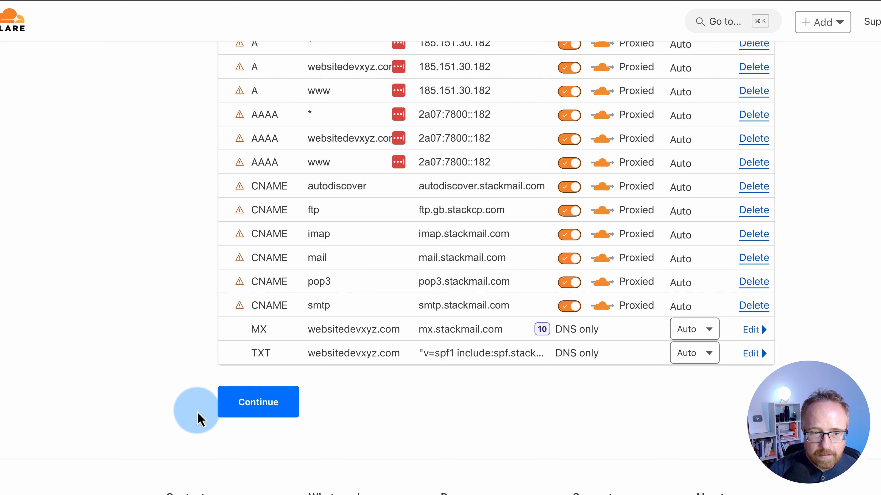
Accept the scanned DNS records and scroll to the nameserver update instructions
{"action": "left_click", "coordinate": [249, 404]}
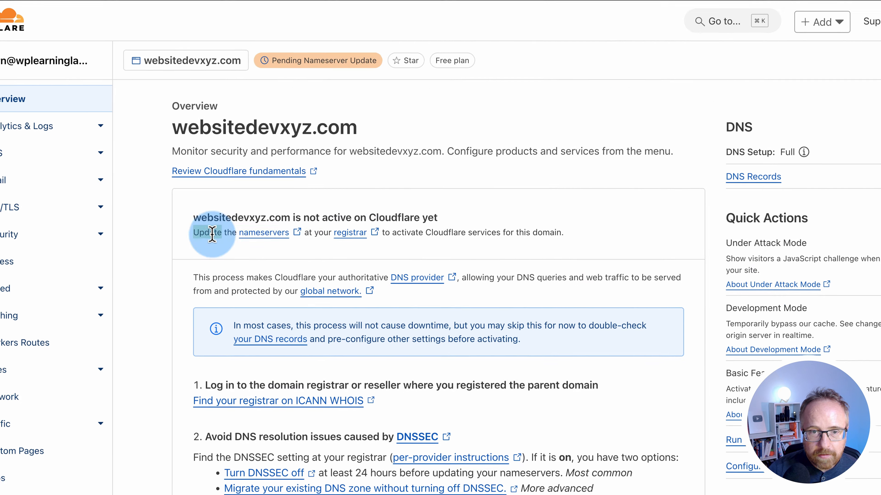
{"action": "left_click_drag", "start_coordinate": [142, 234], "coordinate": [467, 203]}
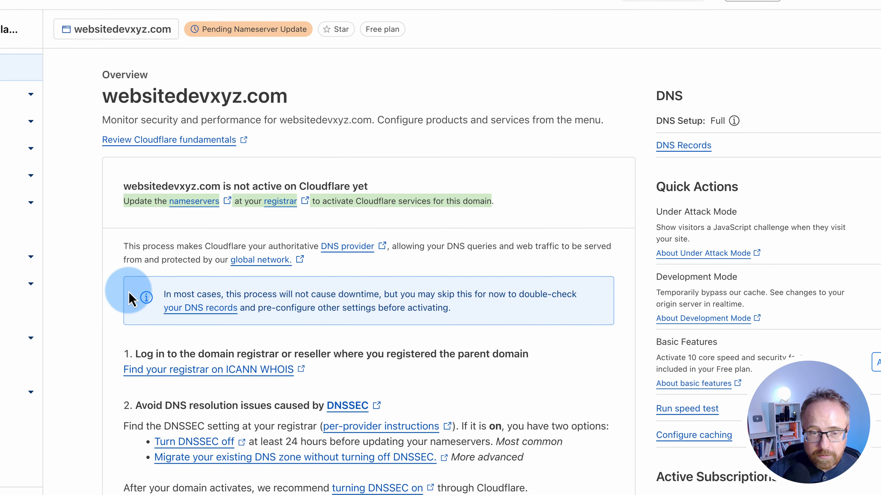
{"action": "scroll", "coordinate": [115, 295], "scroll_direction": "down", "scroll_amount": 8}
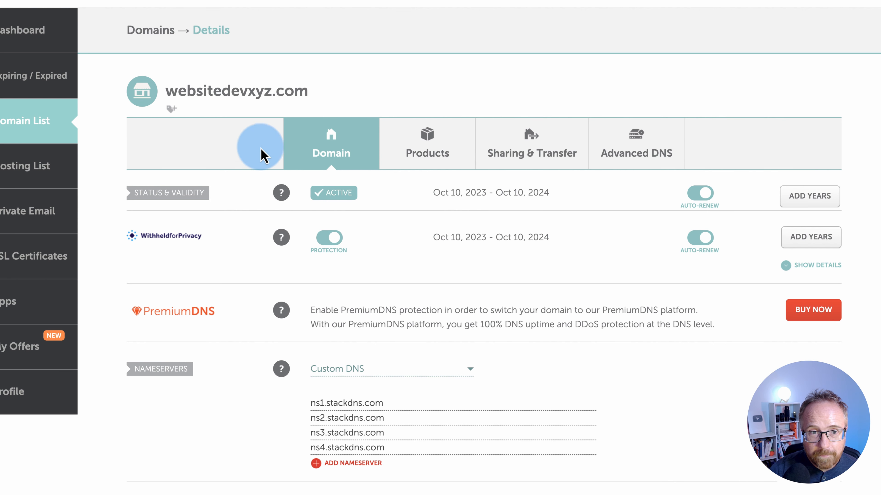
Put amir.ns.cloudflare.com in as the first custom nameserver in Namecheap
{"action": "left_click_drag", "start_coordinate": [167, 92], "coordinate": [331, 95]}
{"action": "scroll", "coordinate": [386, 134], "scroll_direction": "down", "scroll_amount": 5}
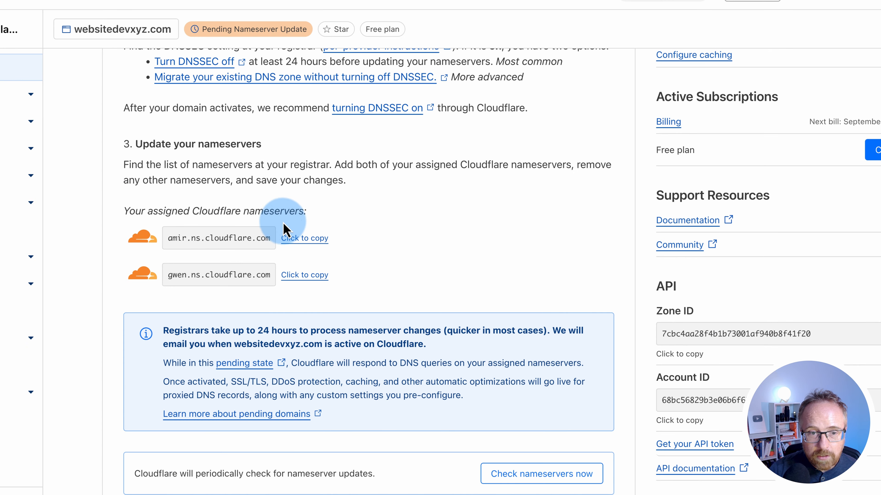
{"action": "left_click", "coordinate": [307, 239]}
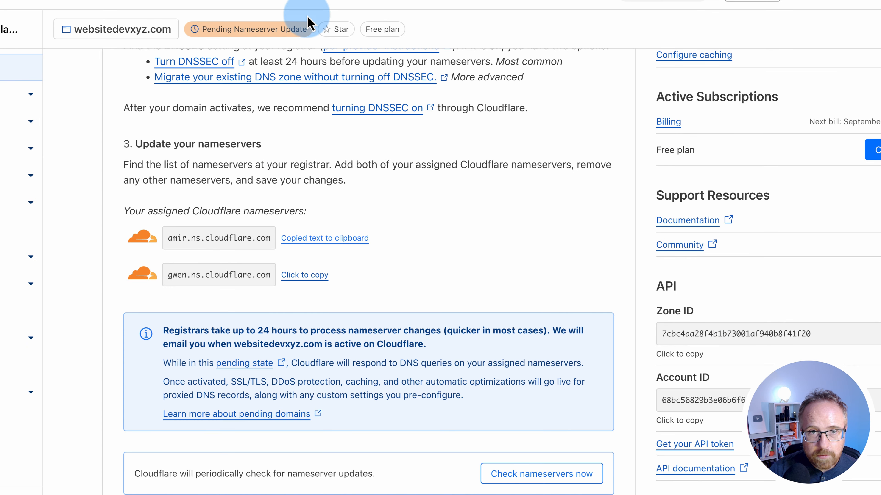
{"action": "left_click", "coordinate": [388, 260]}
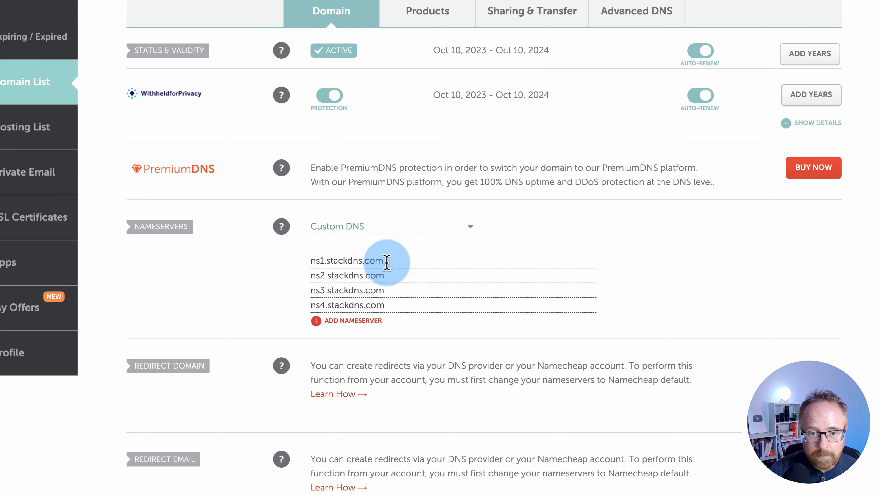
{"action": "left_click", "coordinate": [390, 305]}
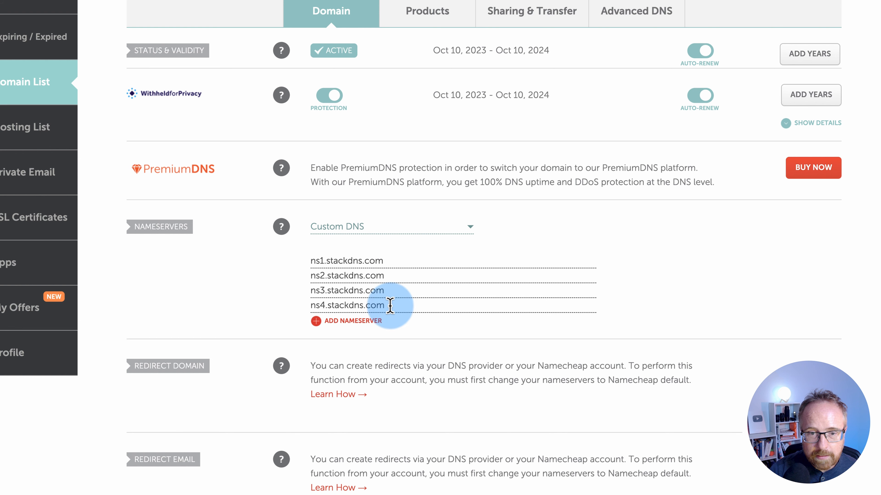
{"action": "left_click", "coordinate": [392, 261]}
{"action": "key", "text": "ctrl+v"}
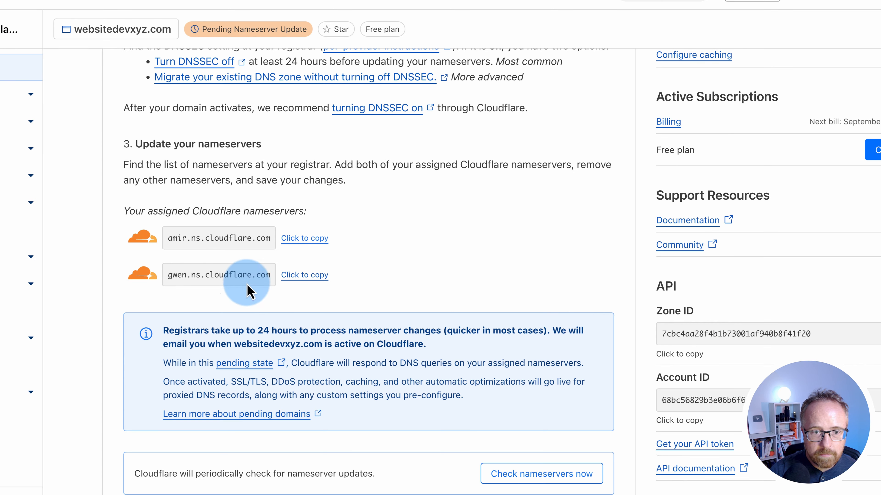
Put gwen.ns.cloudflare.com in as the second nameserver and save the custom DNS
{"action": "left_click", "coordinate": [304, 275]}
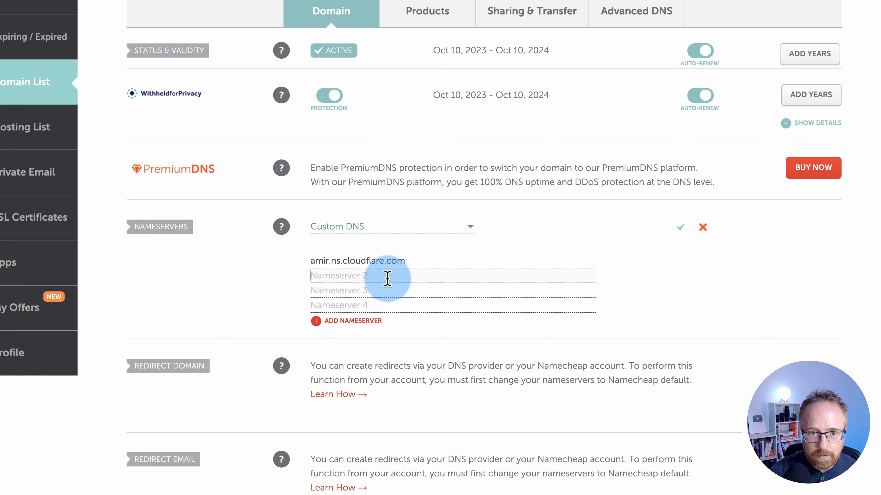
{"action": "left_click", "coordinate": [387, 277]}
{"action": "key", "text": "ctrl+v"}
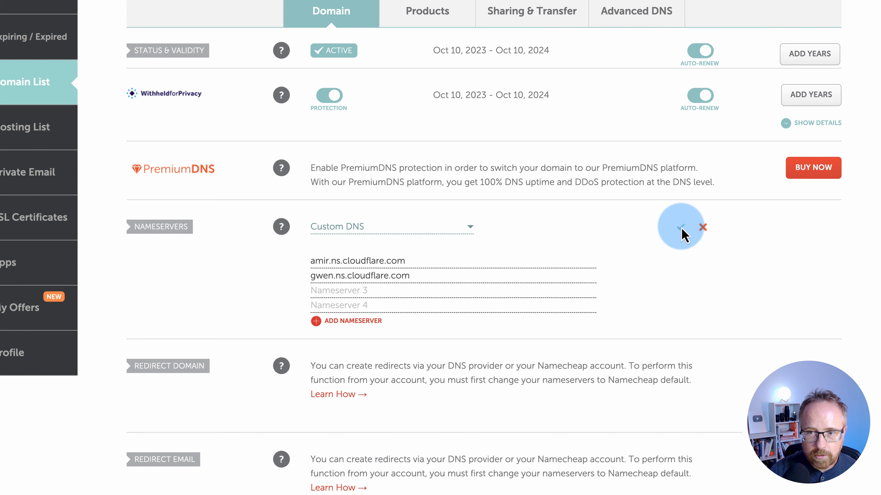
{"action": "left_click", "coordinate": [681, 228]}
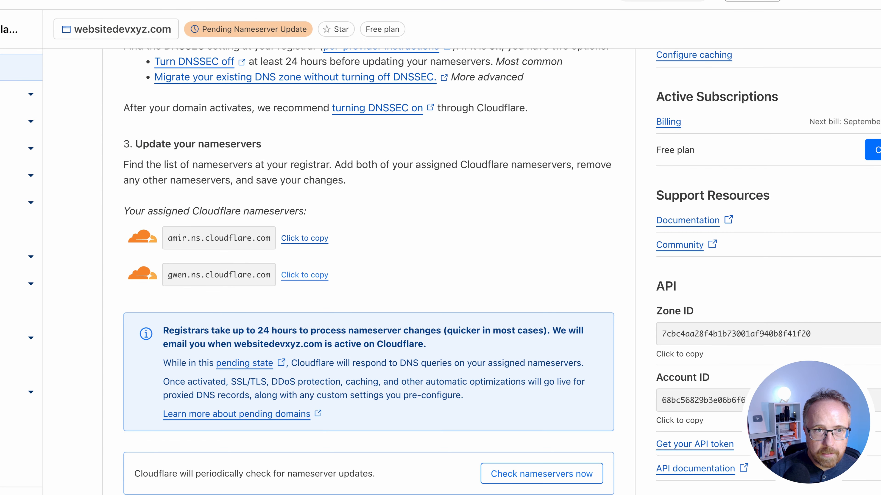
{"action": "left_click", "coordinate": [86, 231]}
{"action": "scroll", "coordinate": [91, 292], "scroll_direction": "down", "scroll_amount": 3}
Have Cloudflare recheck the nameservers and confirm it now protects websitedevxyz.com
{"action": "left_click_drag", "start_coordinate": [164, 223], "coordinate": [418, 220]}
{"action": "left_click", "coordinate": [462, 325]}
{"action": "left_click", "coordinate": [521, 374]}
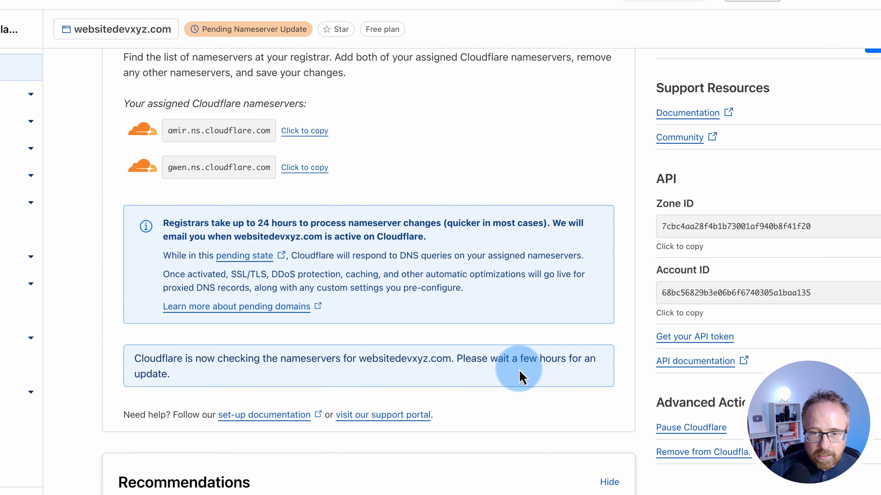
{"action": "scroll", "coordinate": [485, 385], "scroll_direction": "down", "scroll_amount": 3}
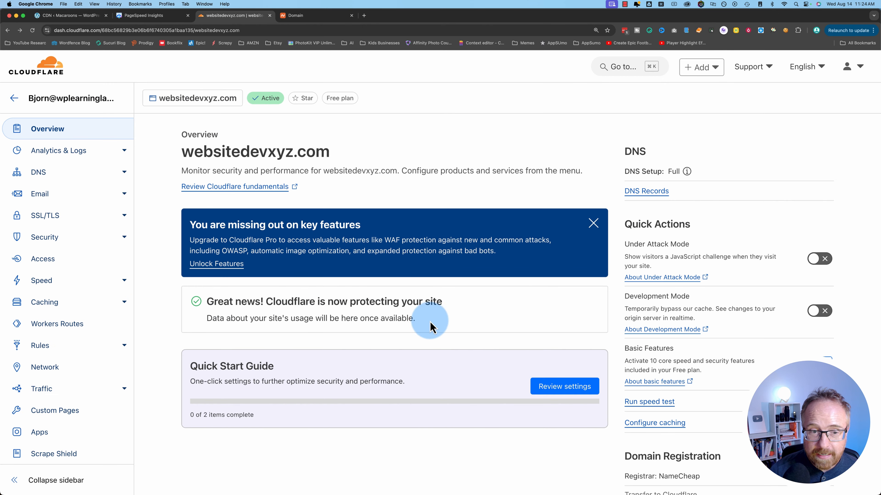
{"action": "left_click_drag", "start_coordinate": [429, 323], "coordinate": [189, 304]}
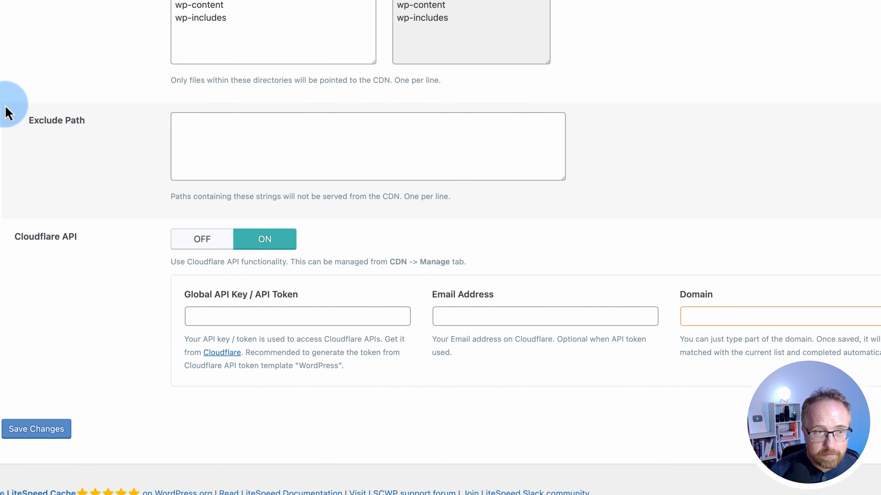
Create a Cloudflare API token from the WordPress template and copy the new token
{"action": "left_click", "coordinate": [222, 353]}
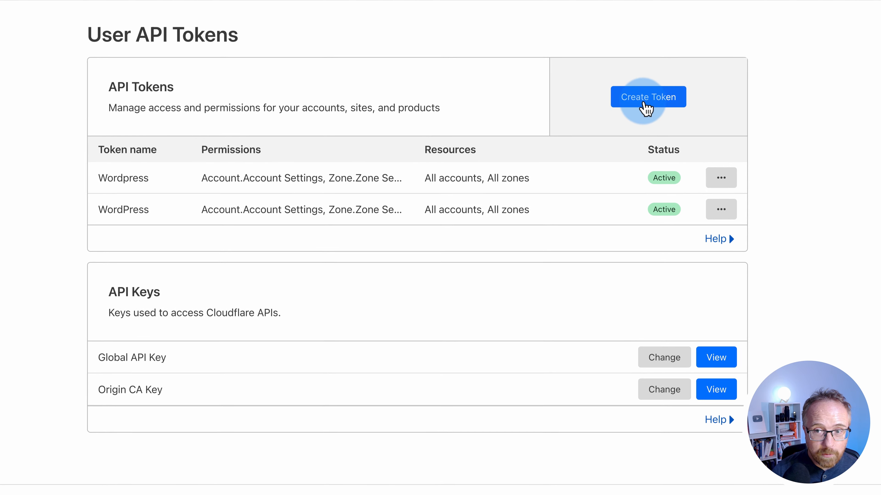
{"action": "left_click", "coordinate": [669, 107]}
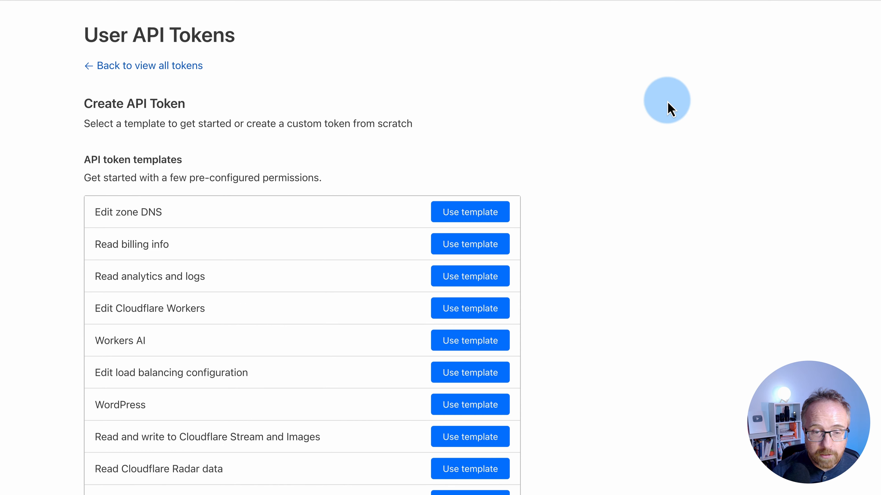
{"action": "scroll", "coordinate": [72, 291], "scroll_direction": "down", "scroll_amount": 3}
{"action": "left_click", "coordinate": [470, 312]}
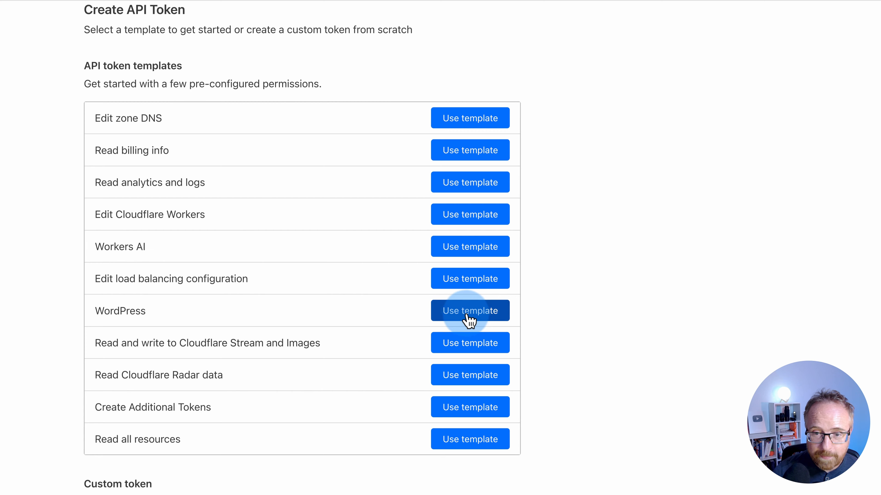
{"action": "scroll", "coordinate": [101, 373], "scroll_direction": "down", "scroll_amount": 10}
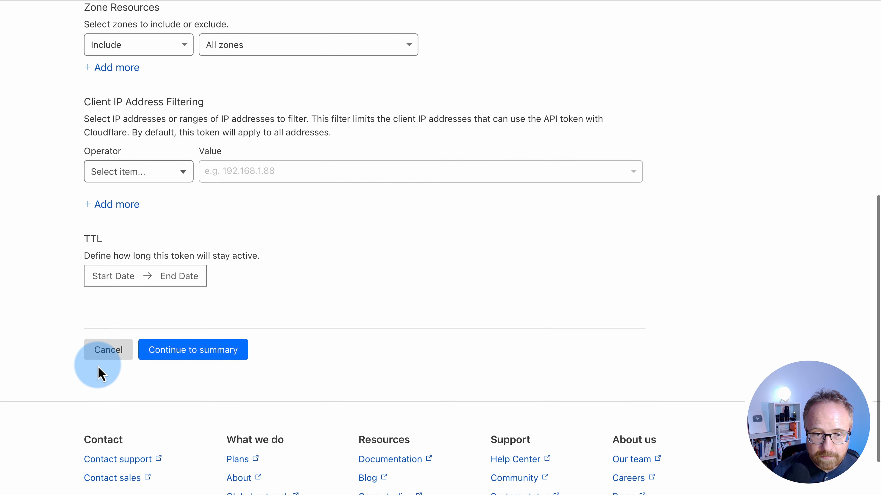
{"action": "left_click", "coordinate": [208, 277]}
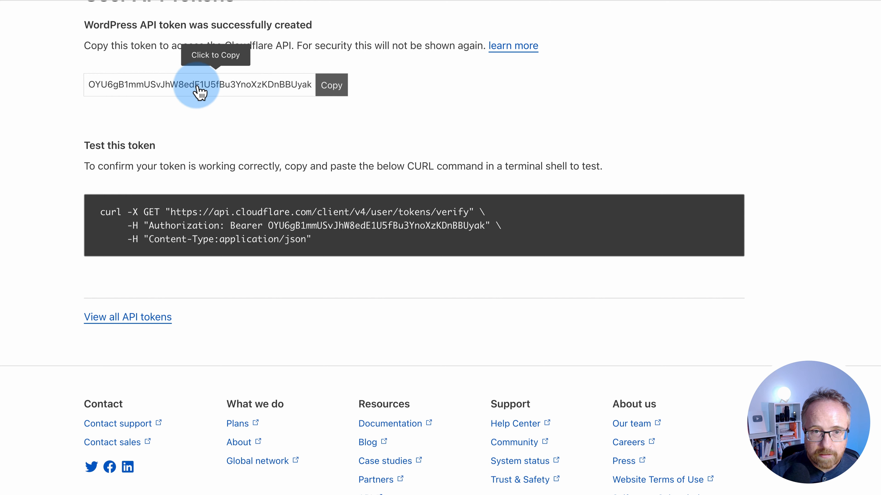
{"action": "left_click", "coordinate": [230, 90]}
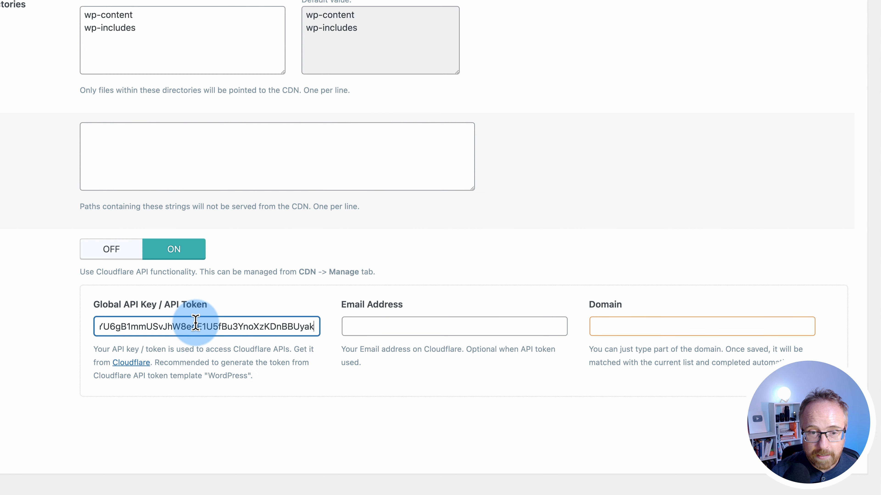
{"action": "left_click", "coordinate": [379, 328]}
{"action": "left_click", "coordinate": [420, 351]}
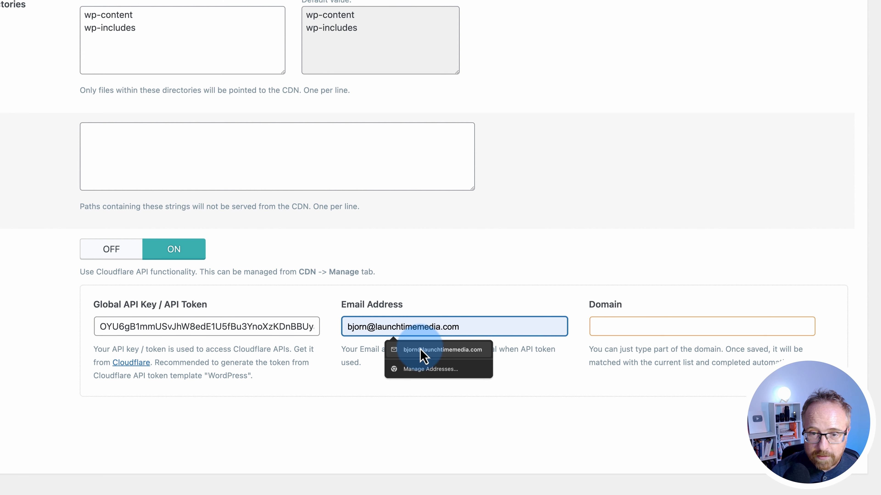
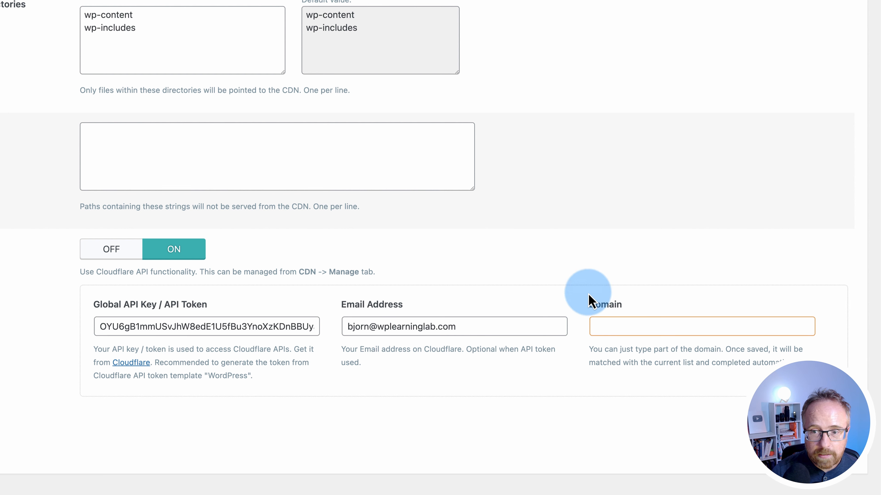
{"action": "left_click", "coordinate": [622, 327]}
{"action": "key", "text": "super+v"}
{"action": "left_click_drag", "start_coordinate": [625, 327], "coordinate": [565, 320]}
{"action": "key", "text": "BackSpace"}
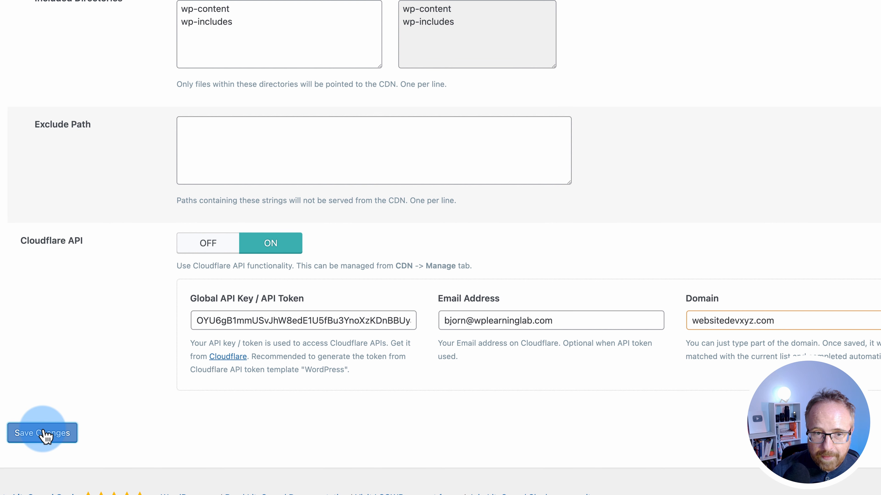
{"action": "left_click", "coordinate": [63, 432]}
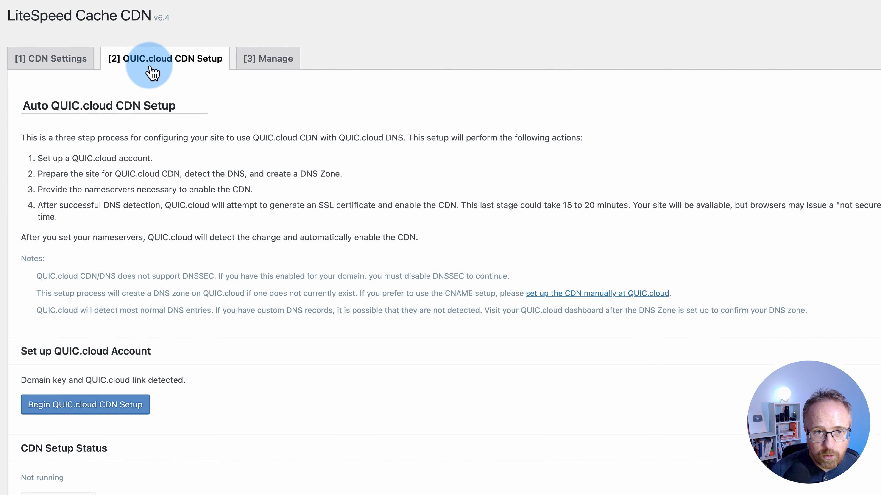
Verify the linked Cloudflare domain and zone on the Manage tab, then go to LiteSpeed Image Optimization
{"action": "scroll", "coordinate": [105, 260], "scroll_direction": "down", "scroll_amount": 3}
{"action": "scroll", "coordinate": [105, 260], "scroll_direction": "down", "scroll_amount": 1}
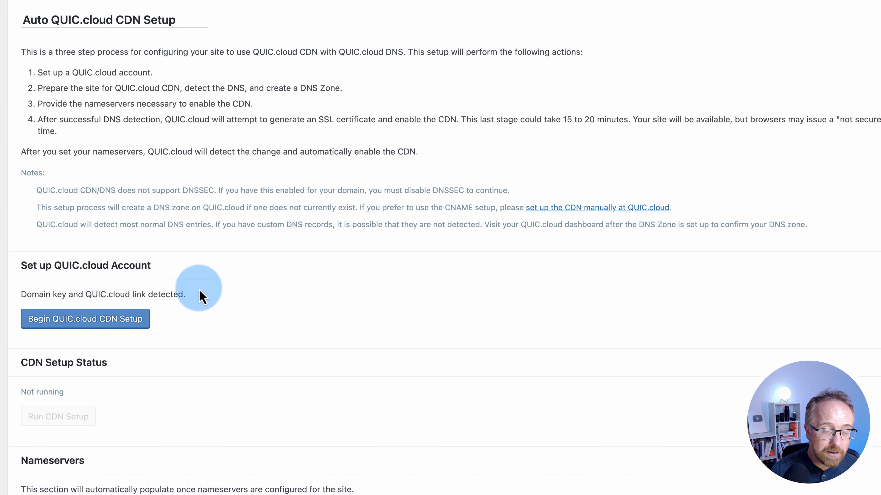
{"action": "scroll", "coordinate": [196, 294], "scroll_direction": "up", "scroll_amount": 3}
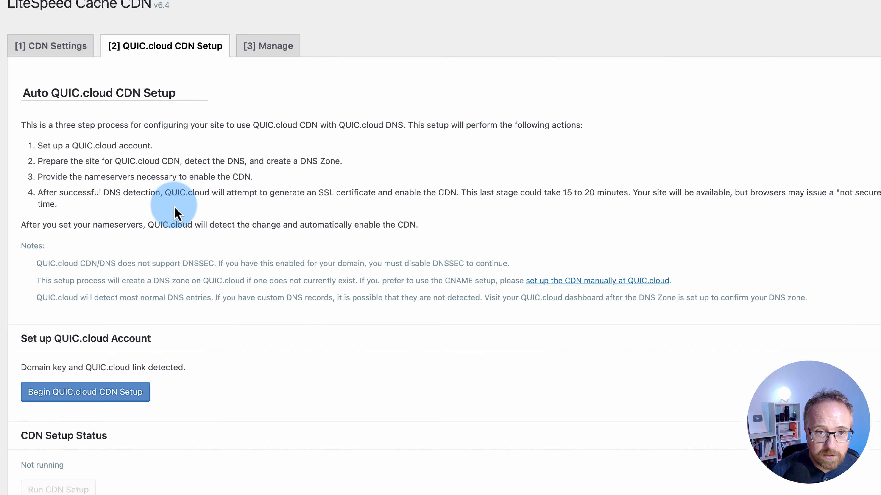
{"action": "left_click", "coordinate": [277, 47]}
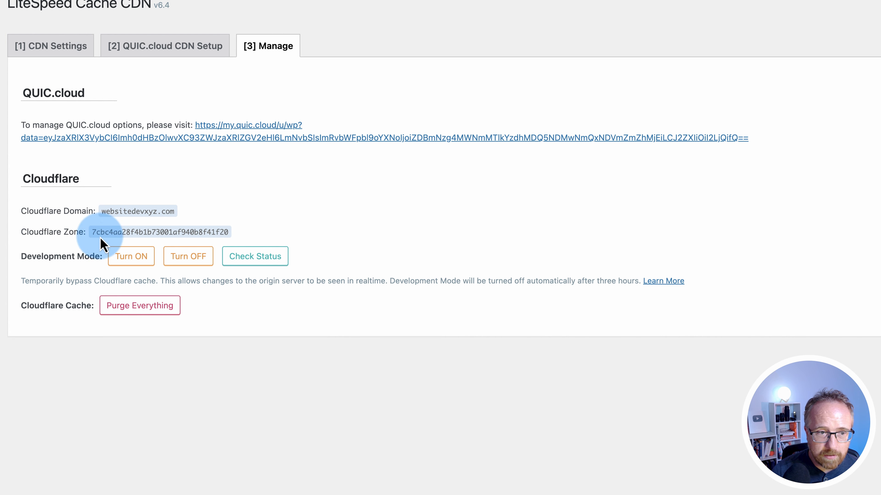
{"action": "left_click", "coordinate": [165, 46]}
{"action": "scroll", "coordinate": [176, 363], "scroll_direction": "down", "scroll_amount": 4}
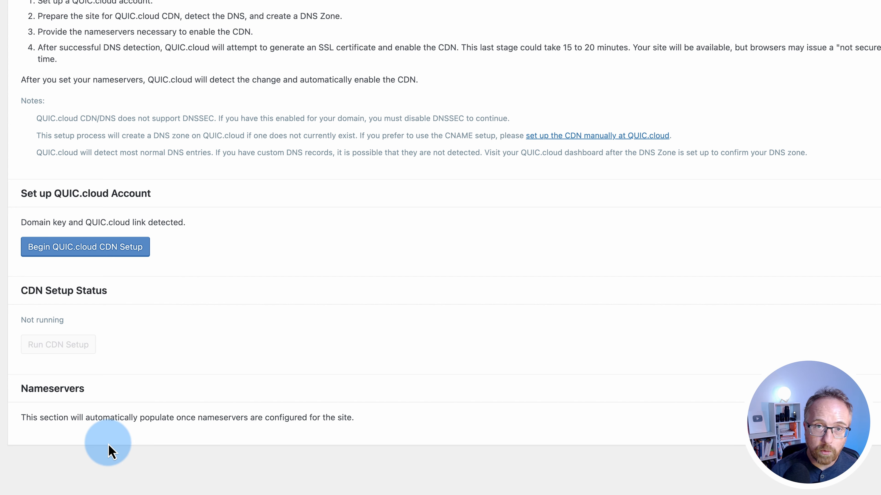
{"action": "scroll", "coordinate": [108, 445], "scroll_direction": "up", "scroll_amount": 5}
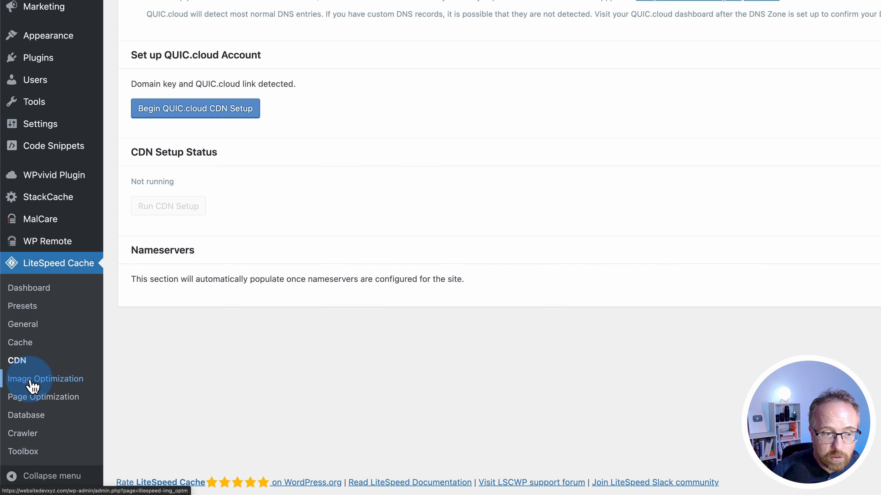
{"action": "left_click", "coordinate": [32, 384]}
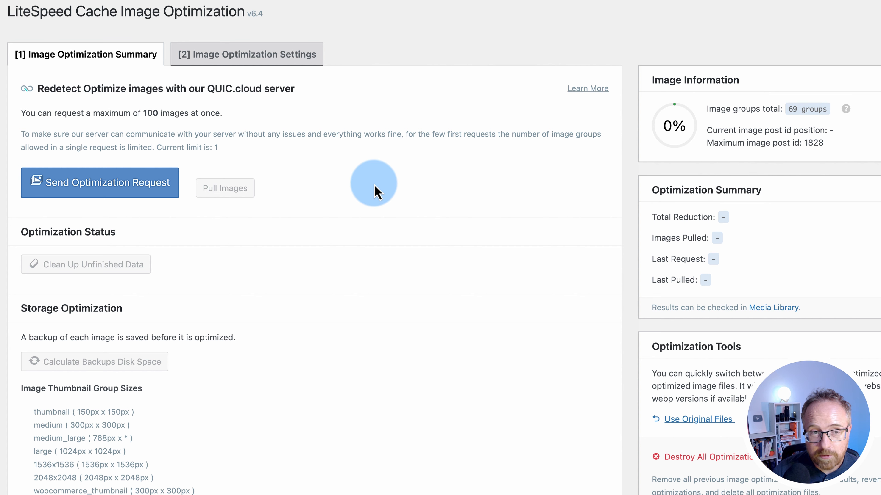
{"action": "scroll", "coordinate": [352, 225], "scroll_direction": "down", "scroll_amount": 2}
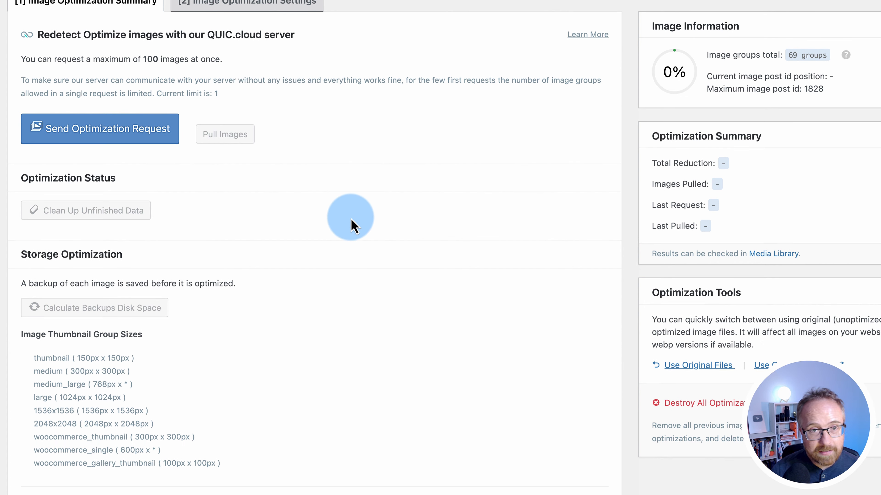
{"action": "scroll", "coordinate": [196, 434], "scroll_direction": "down", "scroll_amount": 7}
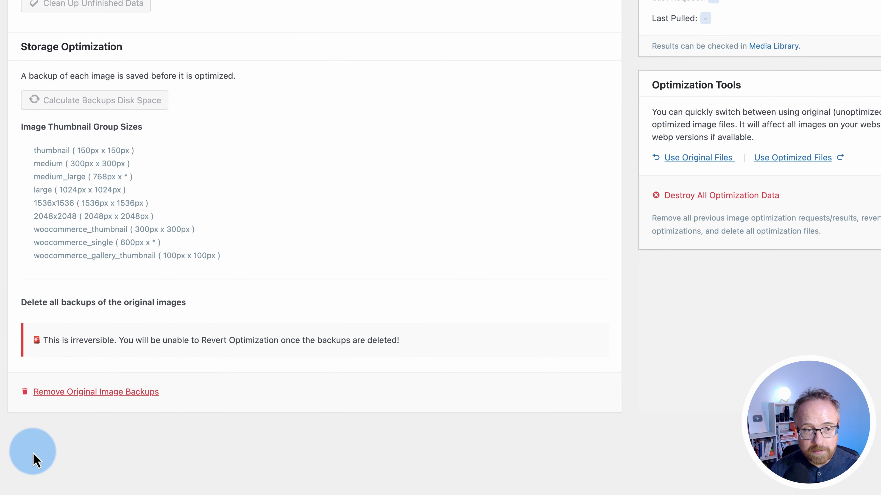
{"action": "scroll", "coordinate": [220, 389], "scroll_direction": "up", "scroll_amount": 7}
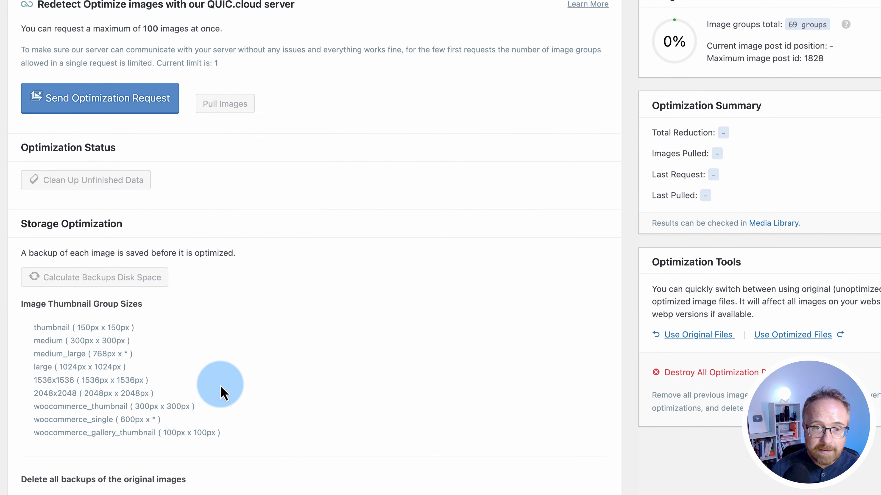
{"action": "scroll", "coordinate": [221, 389], "scroll_direction": "up", "scroll_amount": 2}
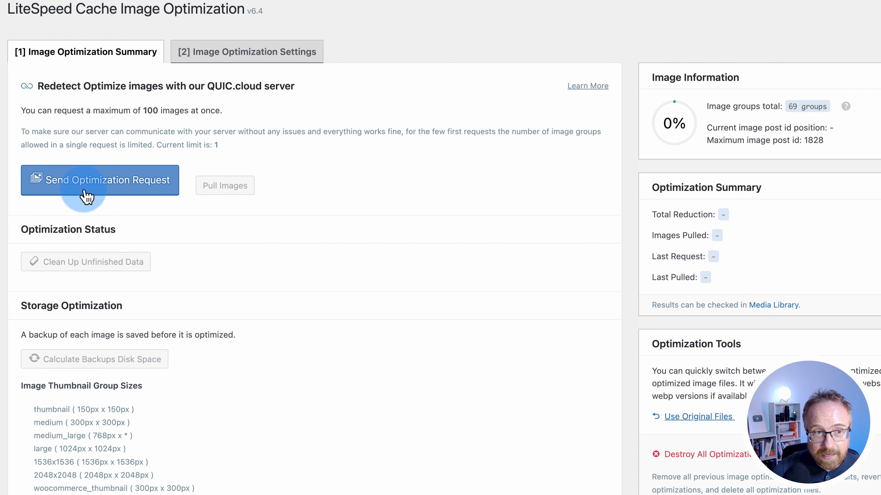
In Image Optimization Settings, turn off Optimize Original Images and leave Optimize Losslessly off
{"action": "left_click", "coordinate": [232, 54]}
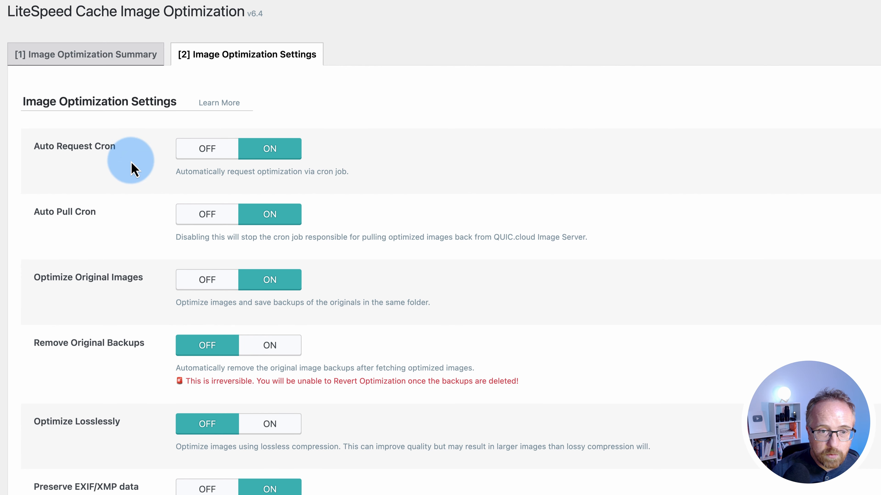
{"action": "scroll", "coordinate": [134, 170], "scroll_direction": "down", "scroll_amount": 3}
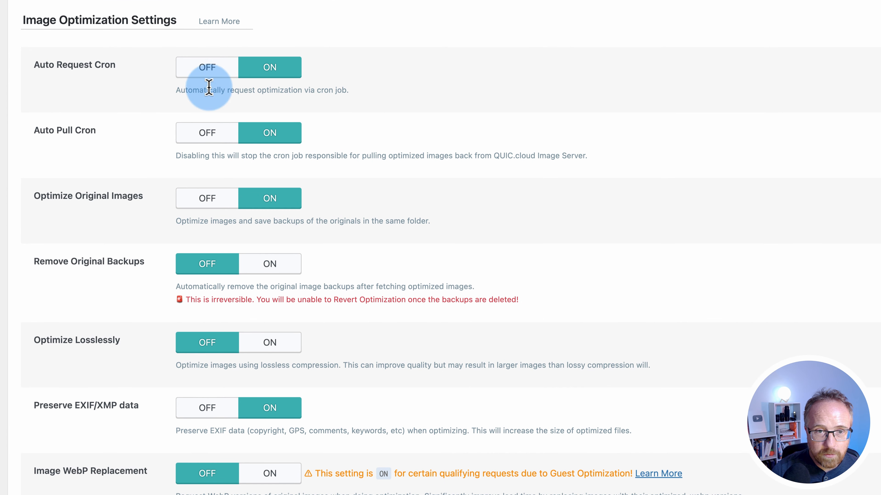
{"action": "scroll", "coordinate": [183, 153], "scroll_direction": "down", "scroll_amount": 2}
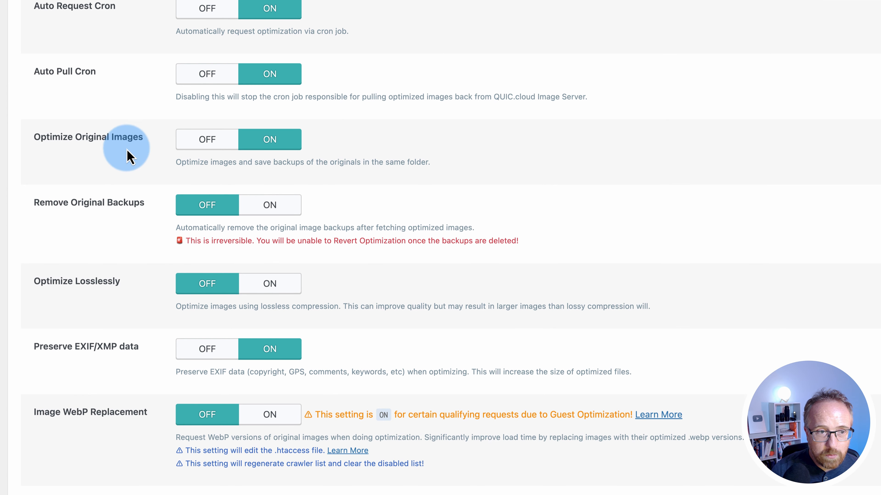
{"action": "scroll", "coordinate": [130, 156], "scroll_direction": "down", "scroll_amount": 2}
{"action": "left_click", "coordinate": [195, 94]}
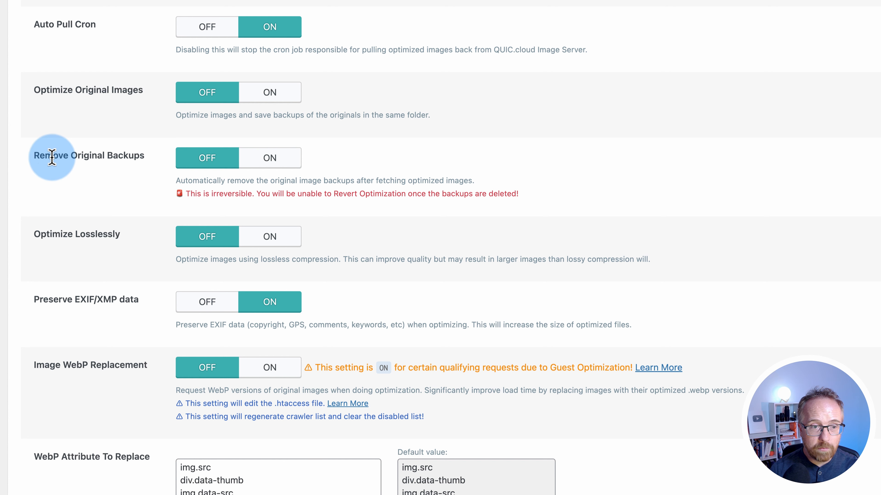
{"action": "triple_click", "coordinate": [70, 157]}
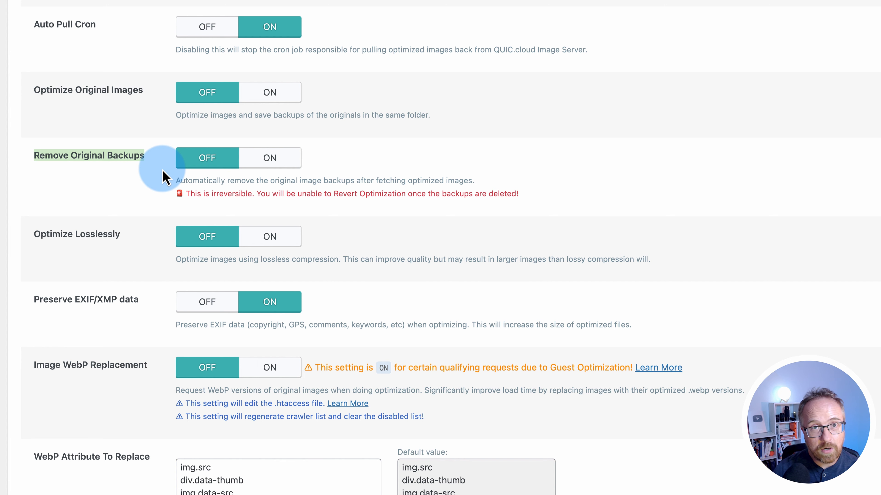
{"action": "scroll", "coordinate": [89, 30], "scroll_direction": "down", "scroll_amount": 3}
{"action": "scroll", "coordinate": [77, 160], "scroll_direction": "down", "scroll_amount": 3}
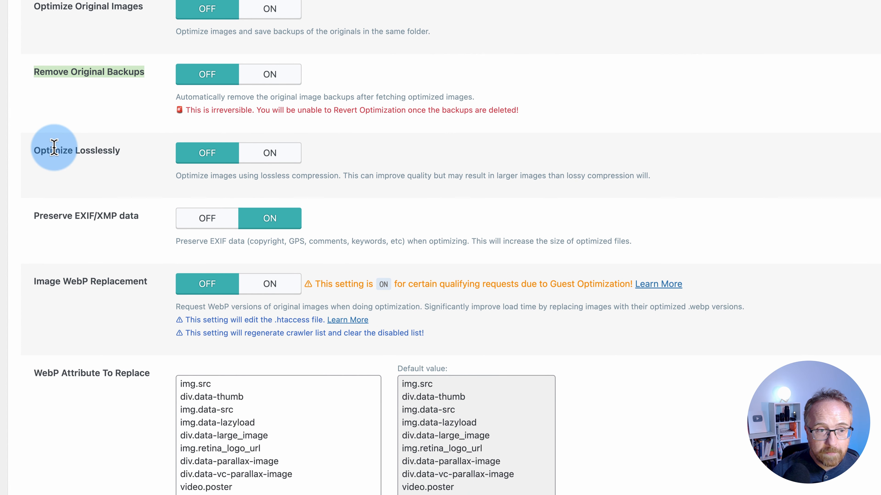
{"action": "double_click", "coordinate": [50, 150]}
{"action": "left_click_drag", "start_coordinate": [51, 150], "coordinate": [138, 157]}
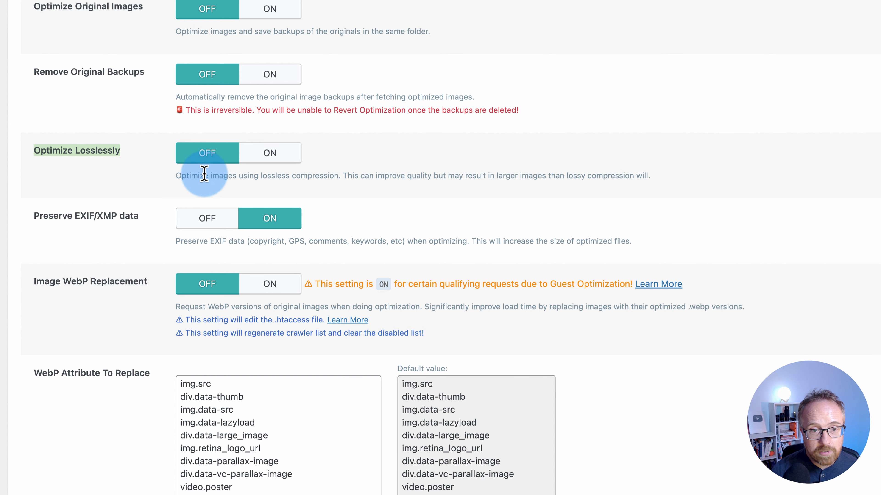
{"action": "left_click", "coordinate": [270, 163]}
{"action": "left_click", "coordinate": [218, 162]}
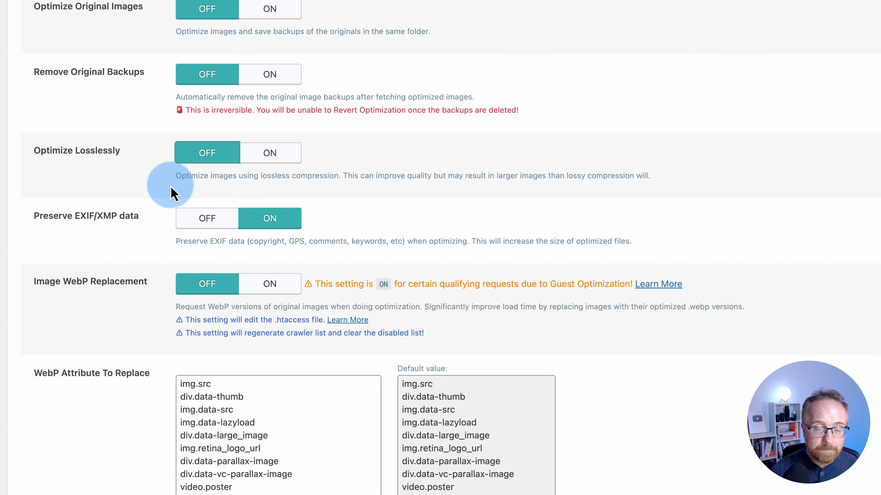
Turn off Preserve EXIF/XMP data, reviewing which metadata it would keep
{"action": "scroll", "coordinate": [172, 193], "scroll_direction": "down", "scroll_amount": 1}
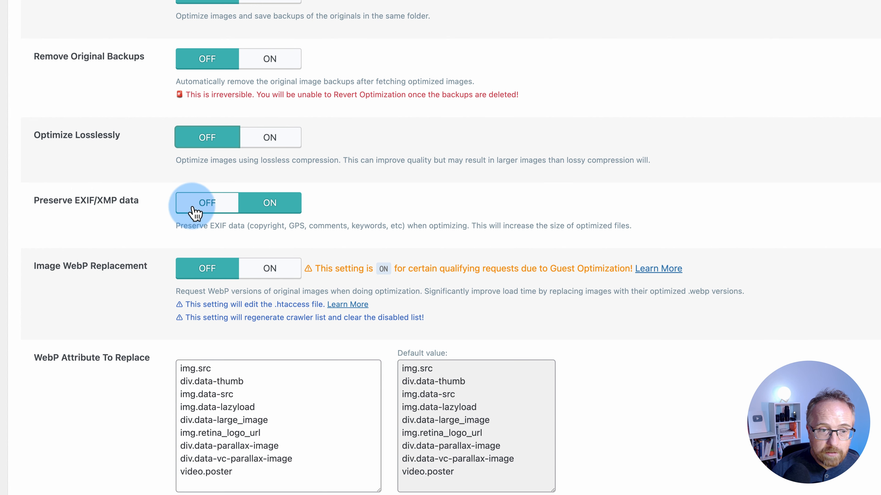
{"action": "left_click", "coordinate": [198, 204]}
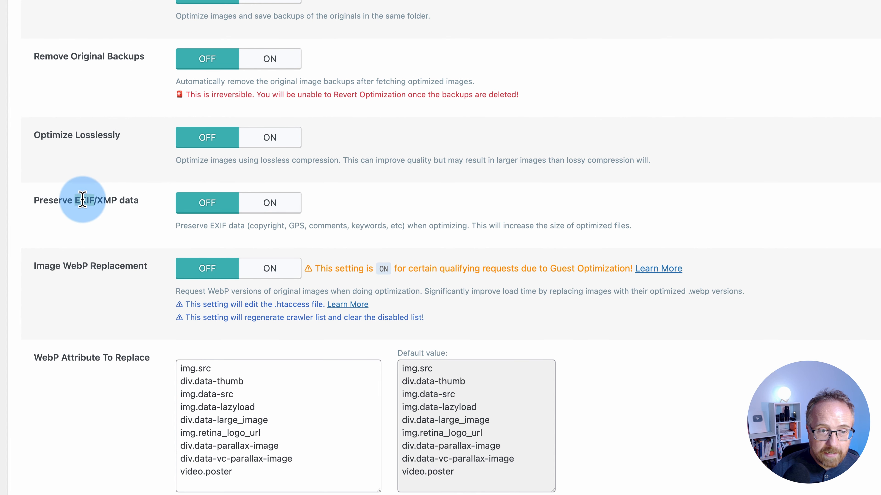
{"action": "scroll", "coordinate": [130, 230], "scroll_direction": "down", "scroll_amount": 2}
{"action": "scroll", "coordinate": [130, 230], "scroll_direction": "down", "scroll_amount": 2}
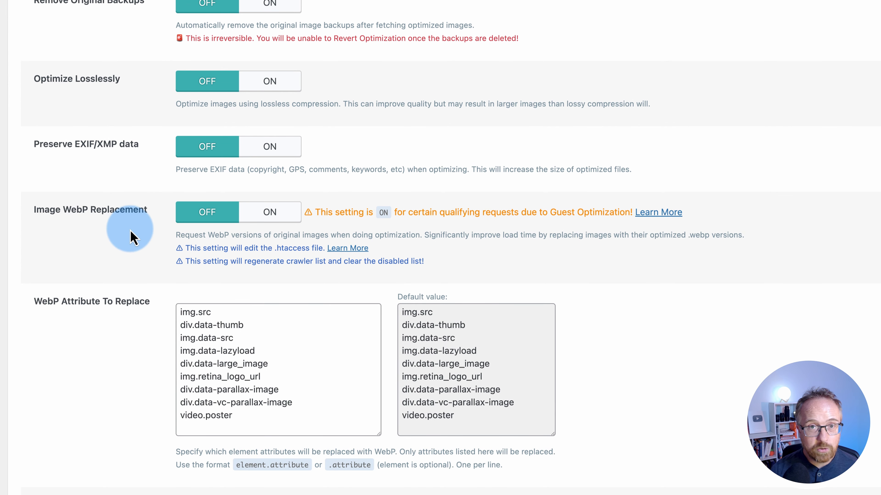
{"action": "double_click", "coordinate": [271, 169]}
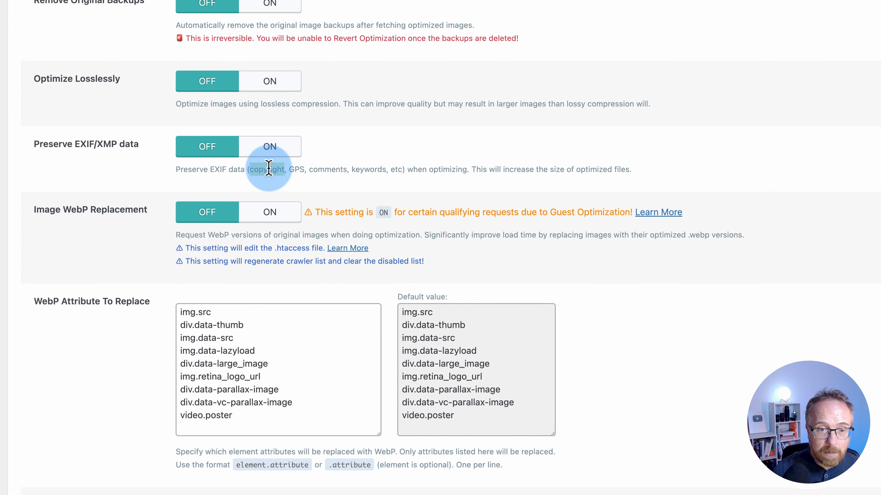
{"action": "left_click_drag", "start_coordinate": [271, 169], "coordinate": [448, 170]}
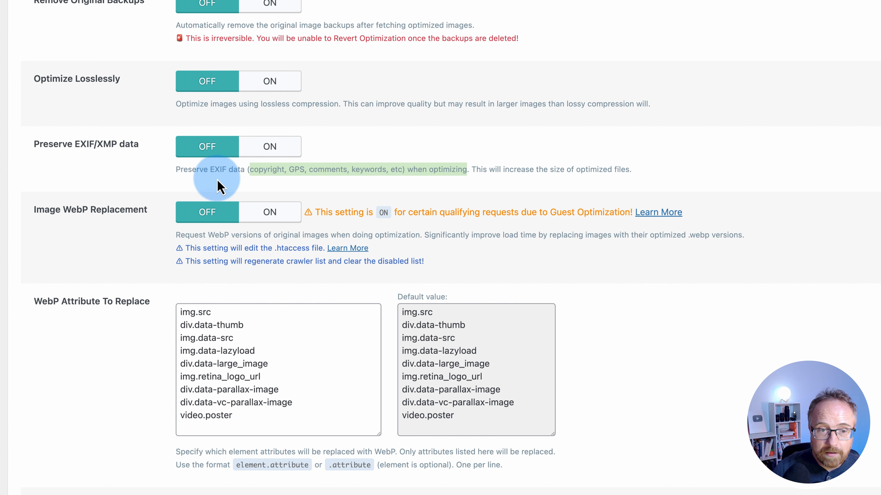
{"action": "left_click", "coordinate": [117, 175]}
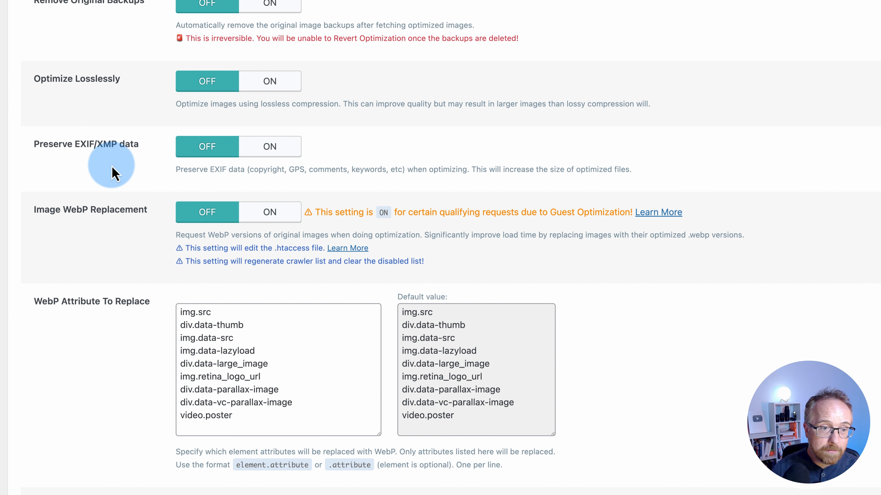
{"action": "left_click_drag", "start_coordinate": [139, 144], "coordinate": [56, 147]}
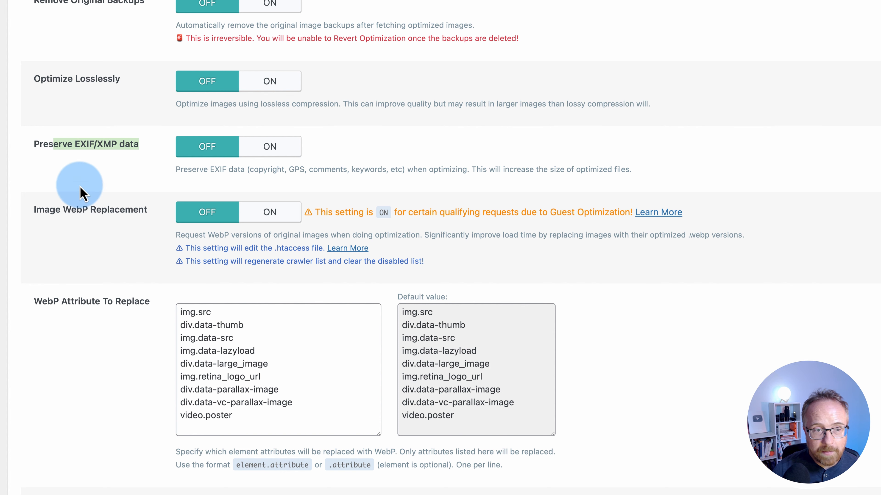
Turn on Image WebP Replacement and WebP For Extra srcset, then save the image settings
{"action": "scroll", "coordinate": [78, 183], "scroll_direction": "down", "scroll_amount": 3}
{"action": "left_click_drag", "start_coordinate": [35, 150], "coordinate": [146, 149]}
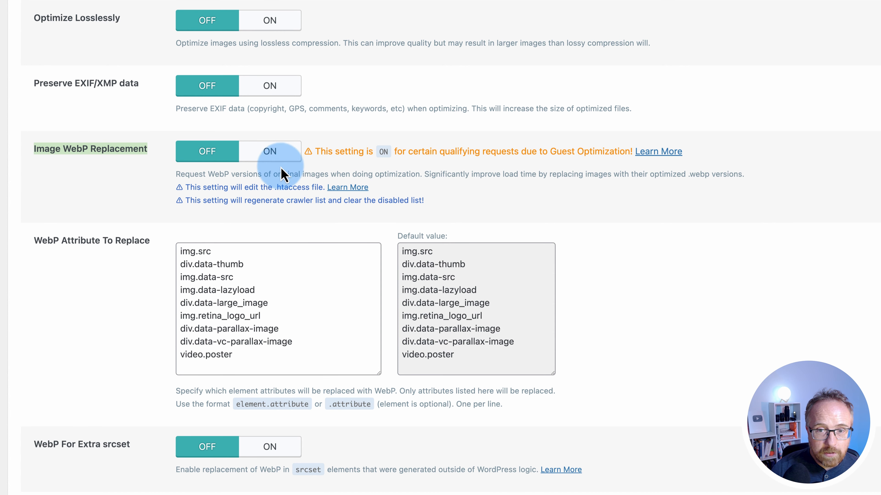
{"action": "left_click", "coordinate": [589, 150]}
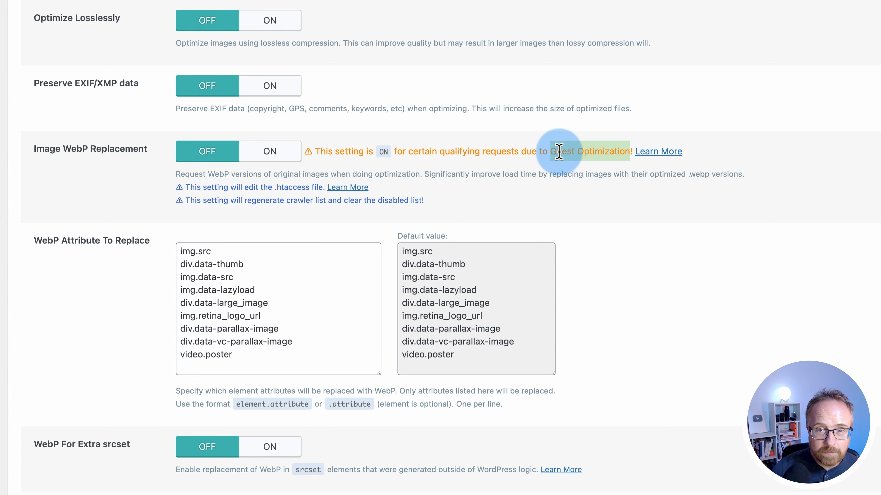
{"action": "left_click", "coordinate": [272, 153]}
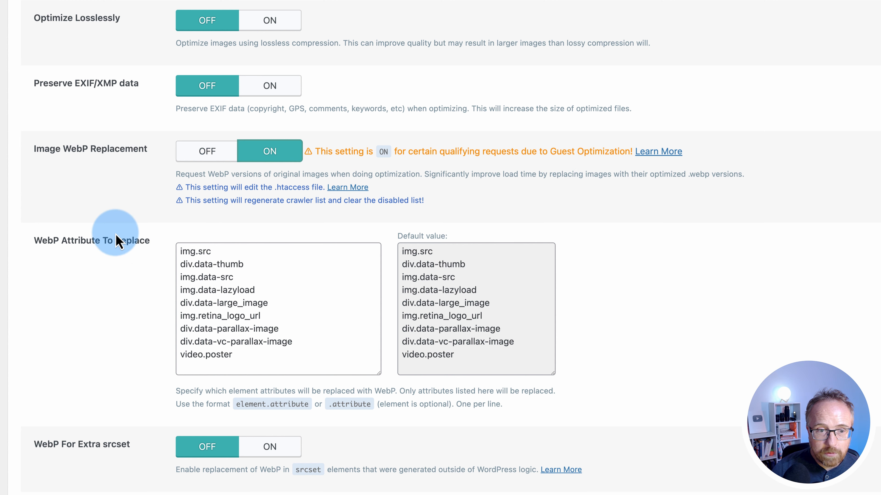
{"action": "scroll", "coordinate": [118, 239], "scroll_direction": "down", "scroll_amount": 2}
{"action": "left_click_drag", "start_coordinate": [179, 175], "coordinate": [299, 312]}
{"action": "left_click", "coordinate": [145, 344]}
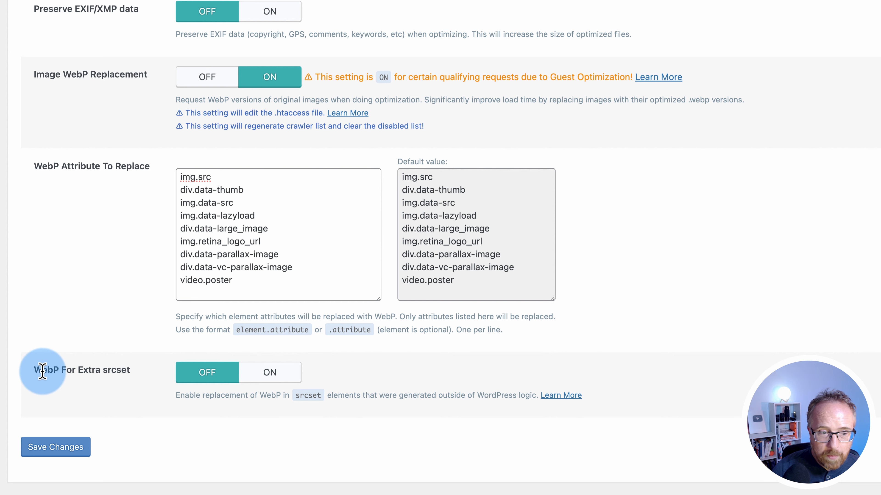
{"action": "left_click", "coordinate": [270, 373]}
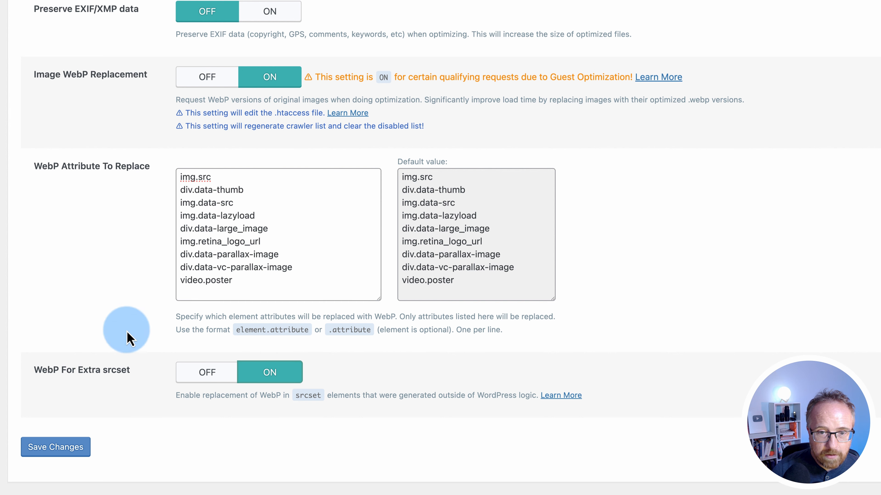
{"action": "left_click", "coordinate": [77, 448]}
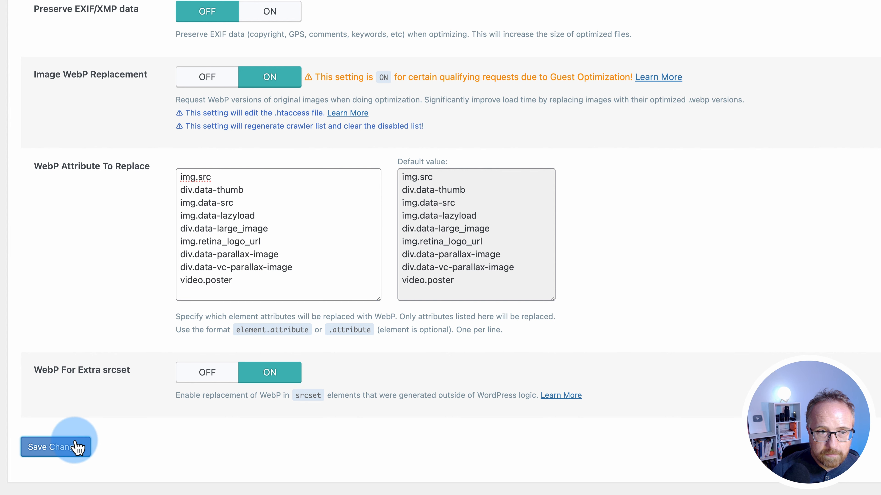
{"action": "left_click", "coordinate": [65, 122]}
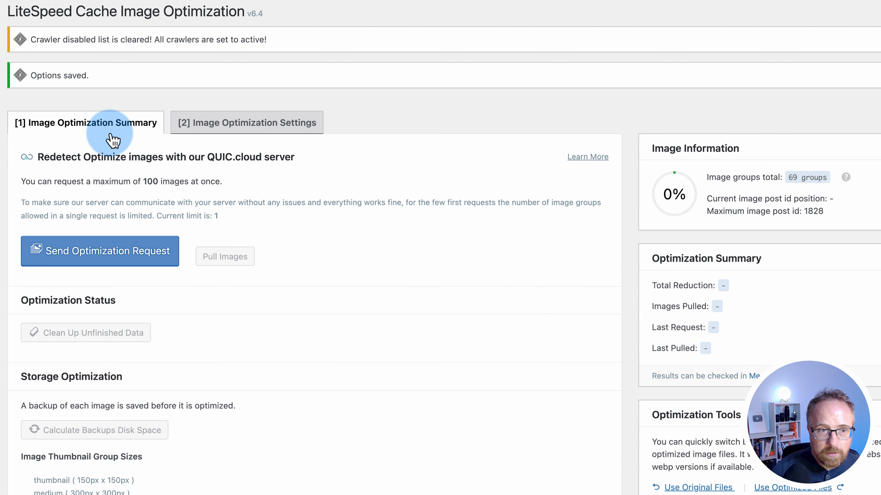
Send the first optimization request and check the ready and requested image counts
{"action": "scroll", "coordinate": [116, 184], "scroll_direction": "down", "scroll_amount": 3}
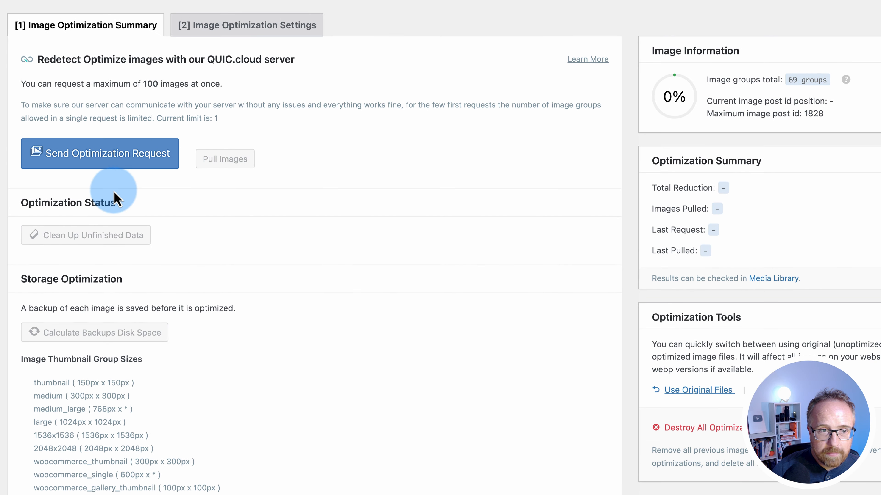
{"action": "left_click", "coordinate": [30, 166]}
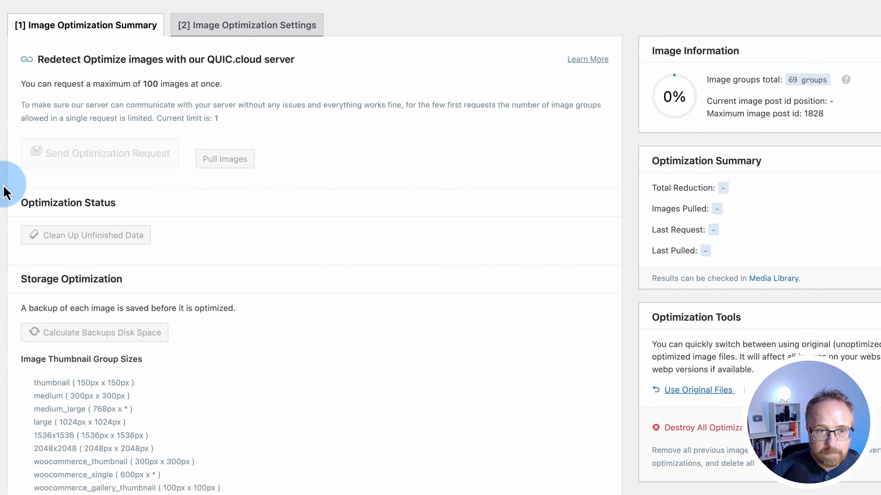
{"action": "left_click_drag", "start_coordinate": [391, 207], "coordinate": [534, 201]}
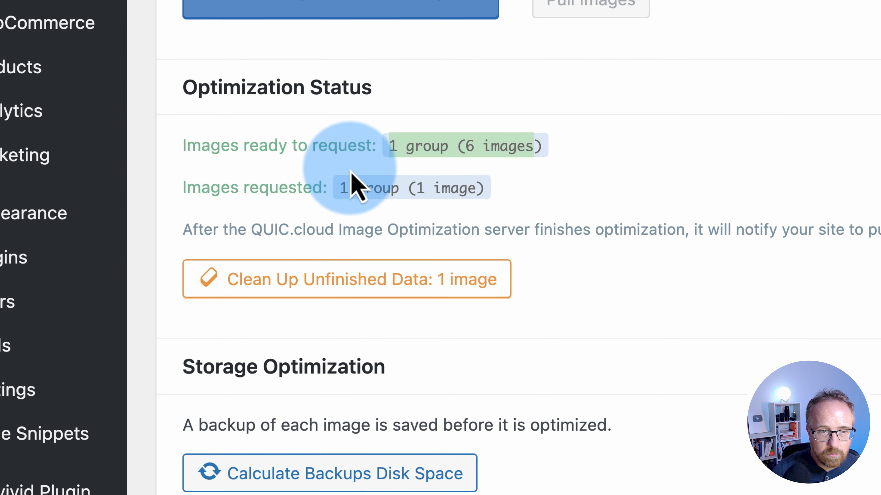
{"action": "left_click_drag", "start_coordinate": [324, 189], "coordinate": [564, 206]}
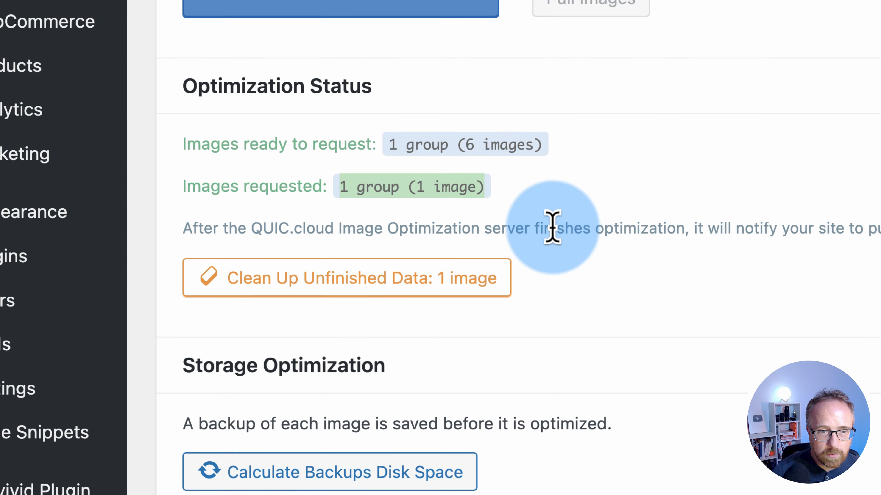
{"action": "scroll", "coordinate": [555, 223], "scroll_direction": "down", "scroll_amount": 10}
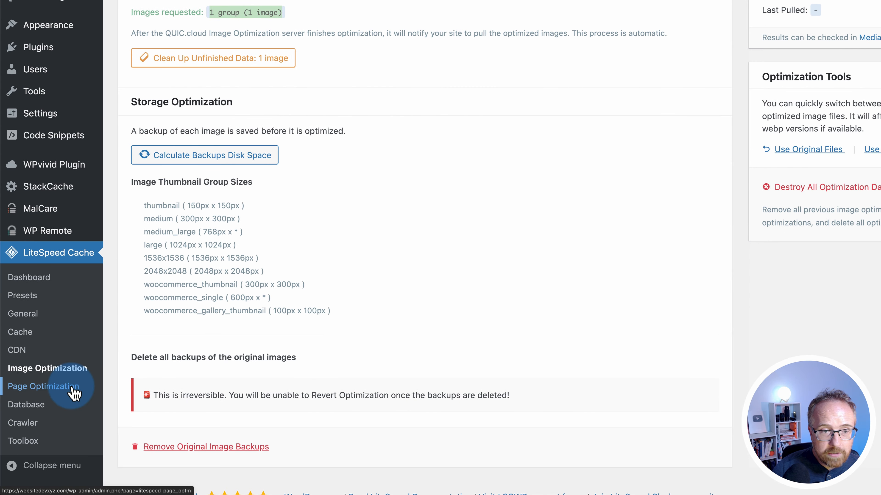
In Page Optimization CSS settings, turn on CSS Minify, CSS Combine, Generate UCSS and UCSS Inline
{"action": "left_click", "coordinate": [66, 393]}
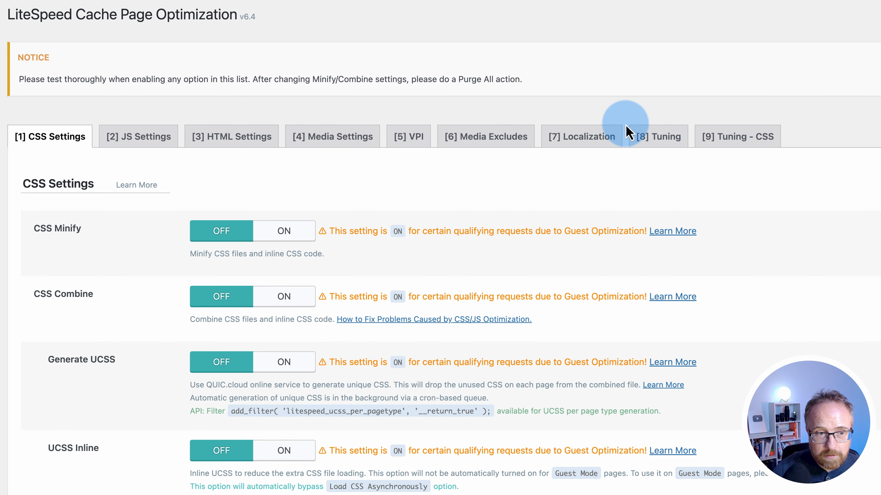
{"action": "scroll", "coordinate": [98, 240], "scroll_direction": "down", "scroll_amount": 2}
{"action": "scroll", "coordinate": [67, 237], "scroll_direction": "down", "scroll_amount": 2}
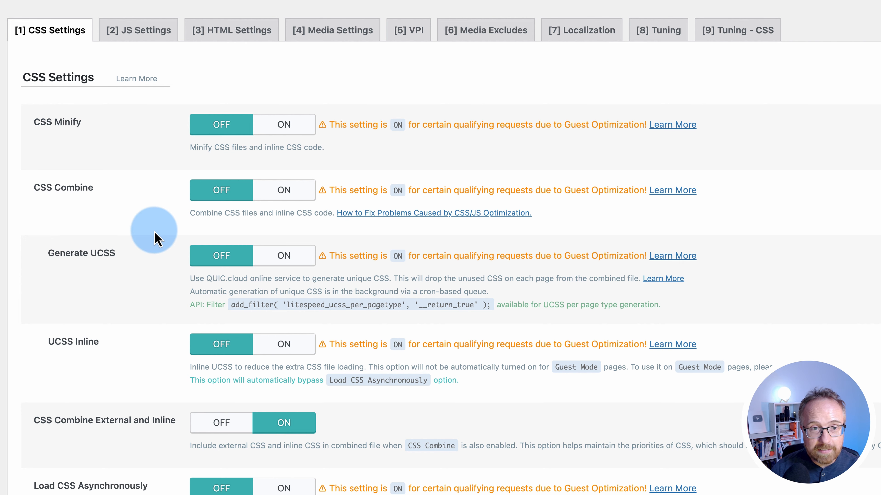
{"action": "left_click", "coordinate": [289, 128]}
{"action": "scroll", "coordinate": [243, 138], "scroll_direction": "down", "scroll_amount": 2}
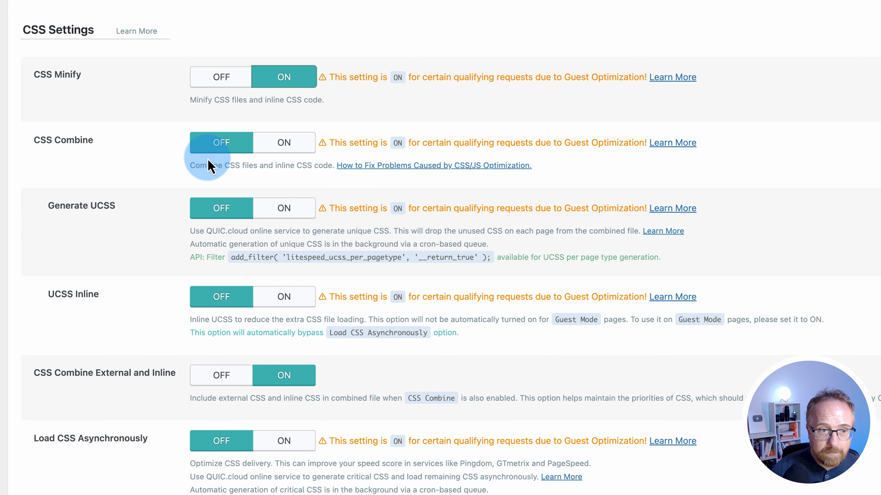
{"action": "left_click", "coordinate": [265, 154]}
{"action": "left_click", "coordinate": [284, 216]}
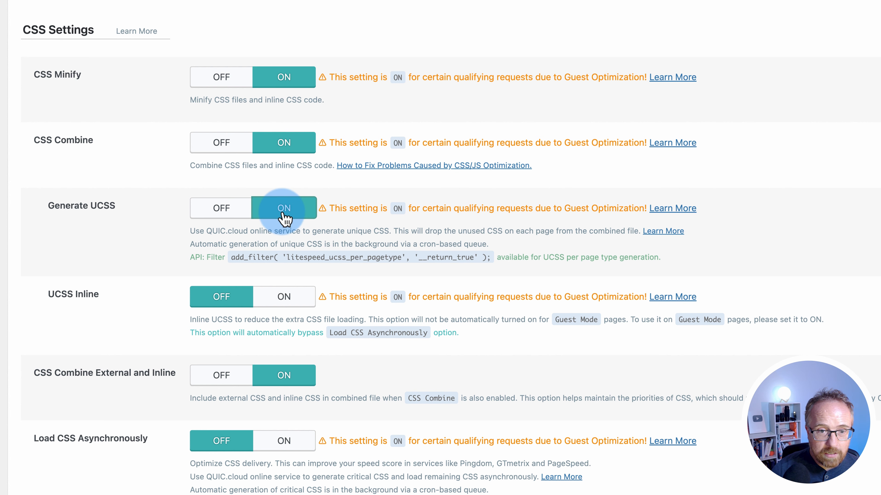
{"action": "scroll", "coordinate": [284, 217], "scroll_direction": "down", "scroll_amount": 4}
{"action": "left_click", "coordinate": [283, 208]}
Turn on Load CSS Asynchronously and CCSS Per URL, set Font Display to Swap, and save
{"action": "scroll", "coordinate": [283, 210], "scroll_direction": "down", "scroll_amount": 5}
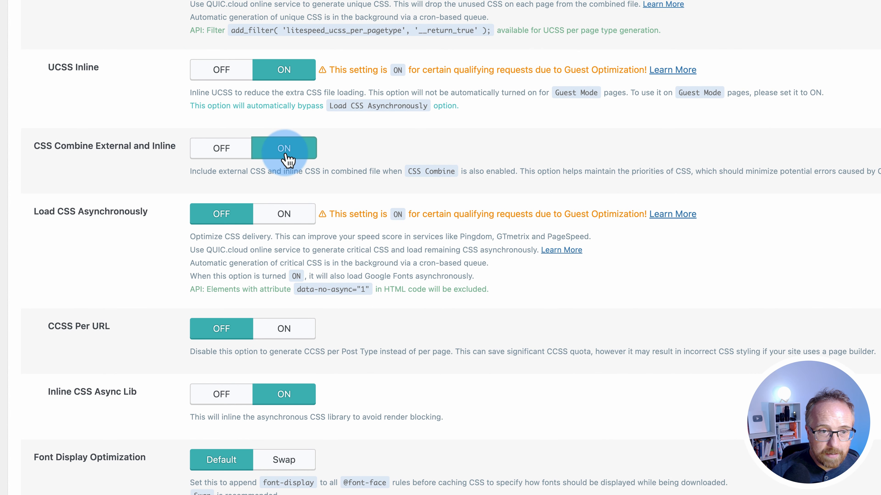
{"action": "scroll", "coordinate": [251, 222], "scroll_direction": "down", "scroll_amount": 4}
{"action": "left_click", "coordinate": [282, 119]}
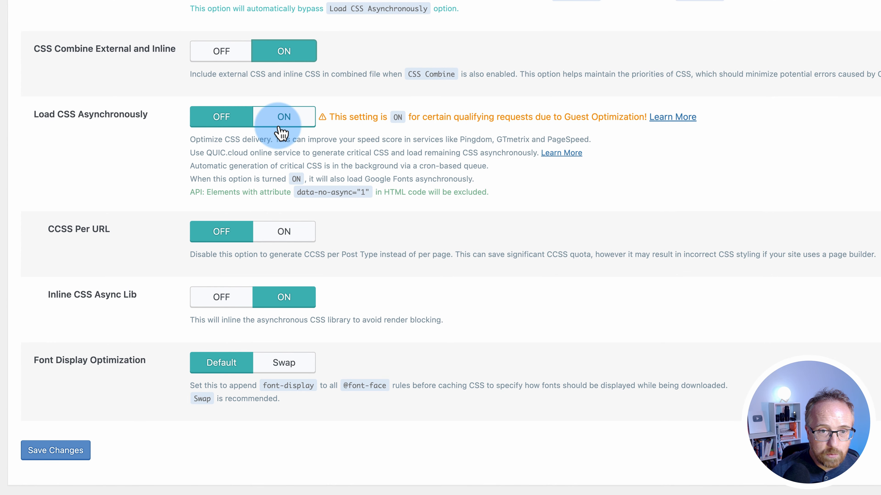
{"action": "left_click", "coordinate": [283, 232]}
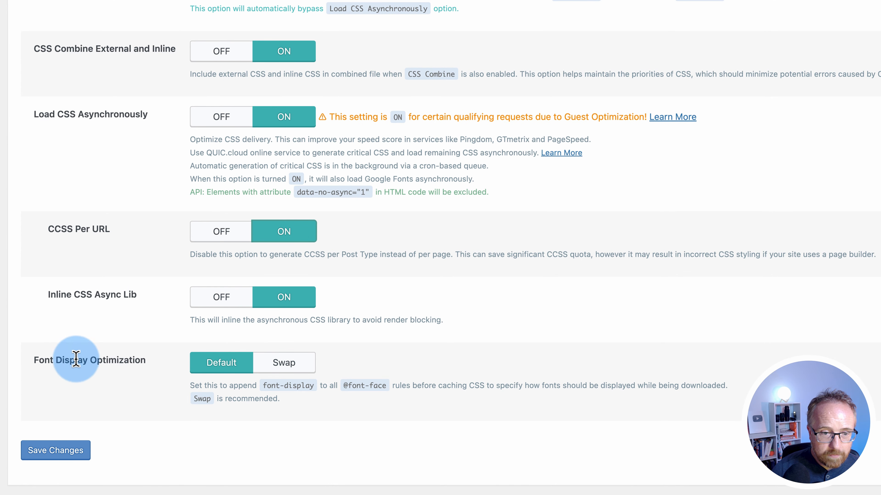
{"action": "left_click", "coordinate": [290, 367]}
{"action": "left_click", "coordinate": [63, 453]}
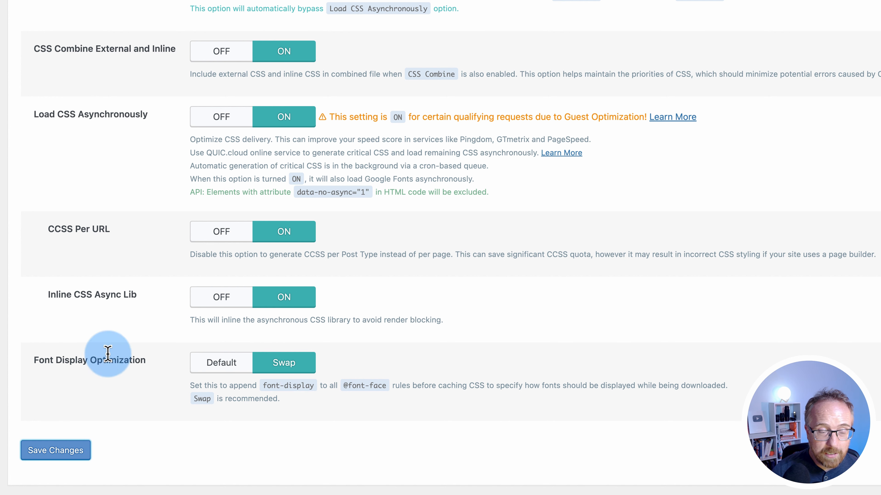
In JS Settings, turn on JS Minify and JS Combine, set loading to Deferred, and save
{"action": "key", "text": "2"}
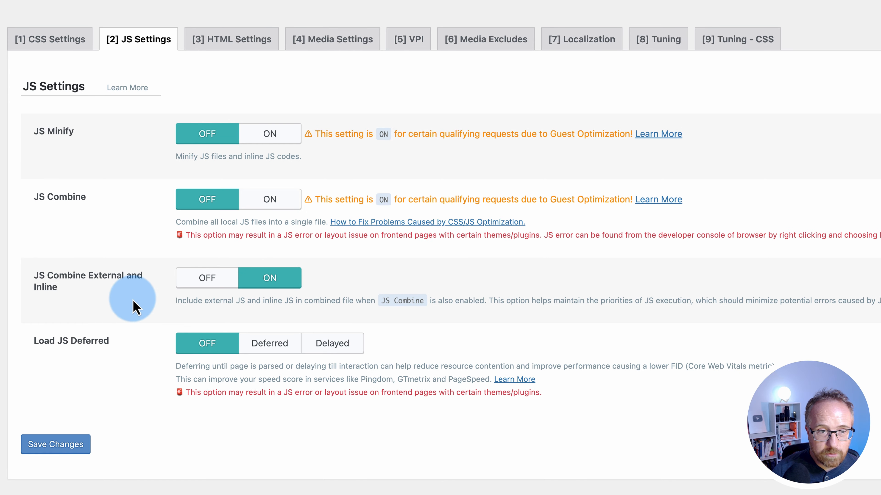
{"action": "left_click", "coordinate": [274, 135]}
{"action": "left_click", "coordinate": [272, 201]}
{"action": "left_click", "coordinate": [272, 283]}
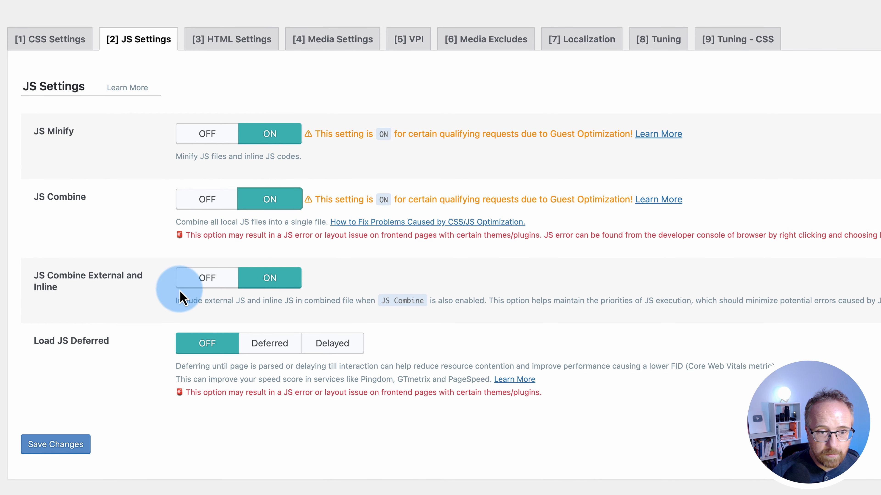
{"action": "left_click", "coordinate": [269, 346]}
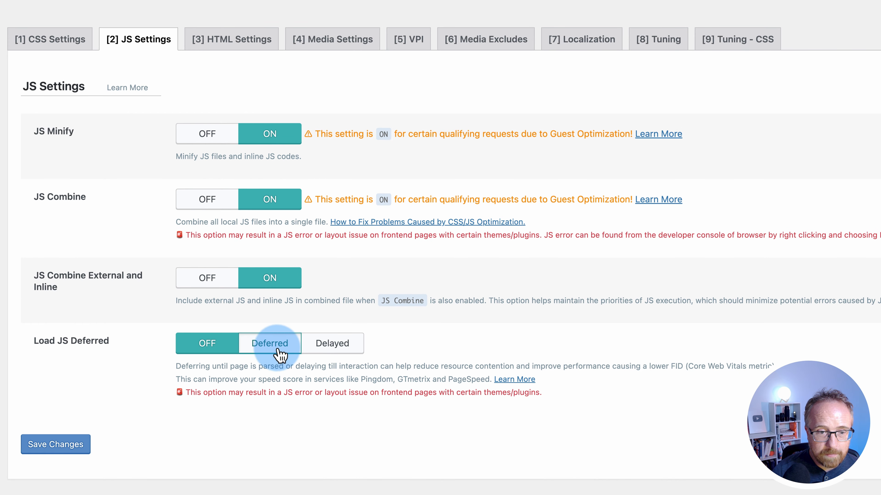
{"action": "left_click", "coordinate": [51, 451]}
In HTML Settings, turn on HTML Minify, DNS Prefetch Control and Remove Query Strings
{"action": "key", "text": "3"}
{"action": "scroll", "coordinate": [152, 212], "scroll_direction": "down", "scroll_amount": 4}
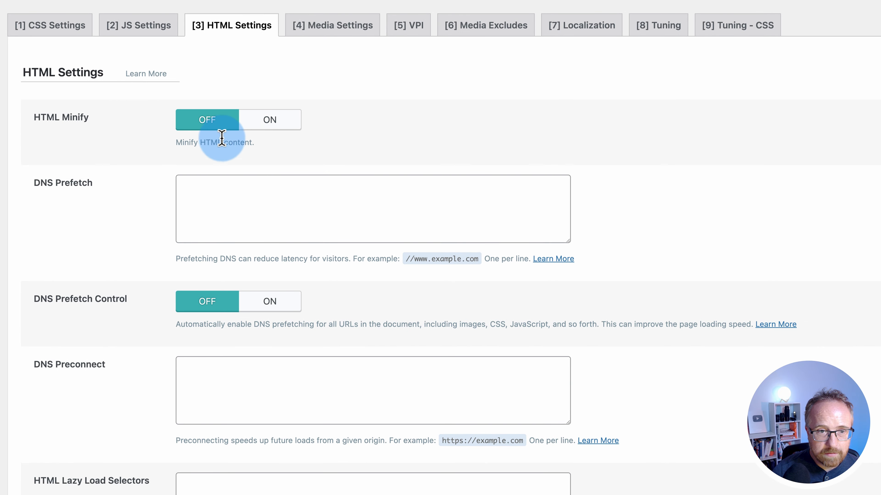
{"action": "left_click", "coordinate": [261, 131]}
{"action": "left_click", "coordinate": [262, 301]}
{"action": "scroll", "coordinate": [143, 306], "scroll_direction": "down", "scroll_amount": 5}
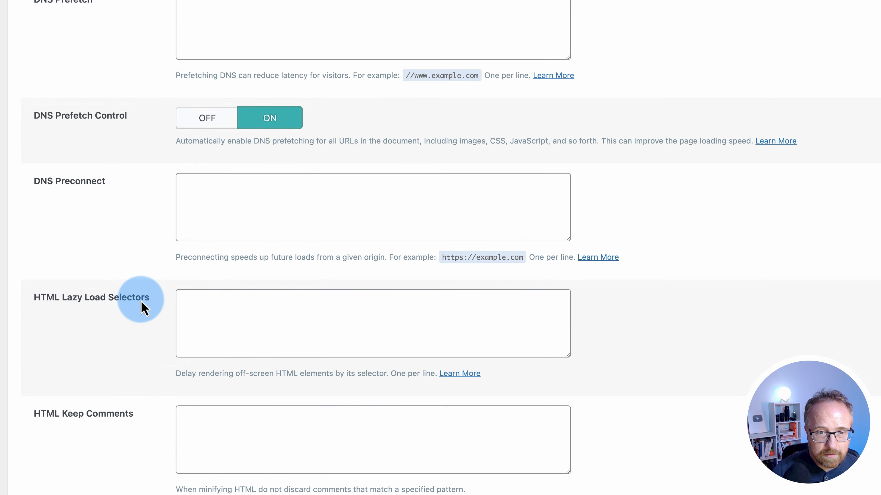
{"action": "scroll", "coordinate": [143, 307], "scroll_direction": "down", "scroll_amount": 5}
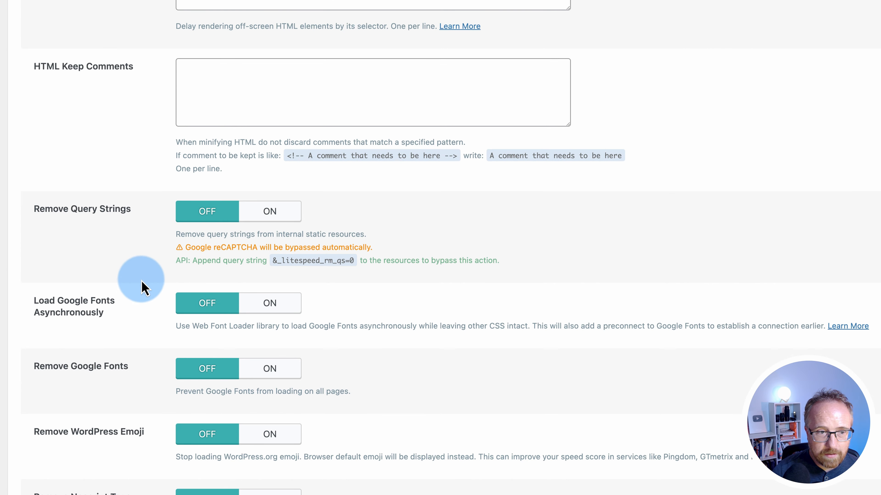
{"action": "left_click", "coordinate": [270, 213]}
Turn on async Google Fonts, emoji removal and noscript removal, leaving Remove Google Fonts off
{"action": "scroll", "coordinate": [255, 256], "scroll_direction": "down", "scroll_amount": 4}
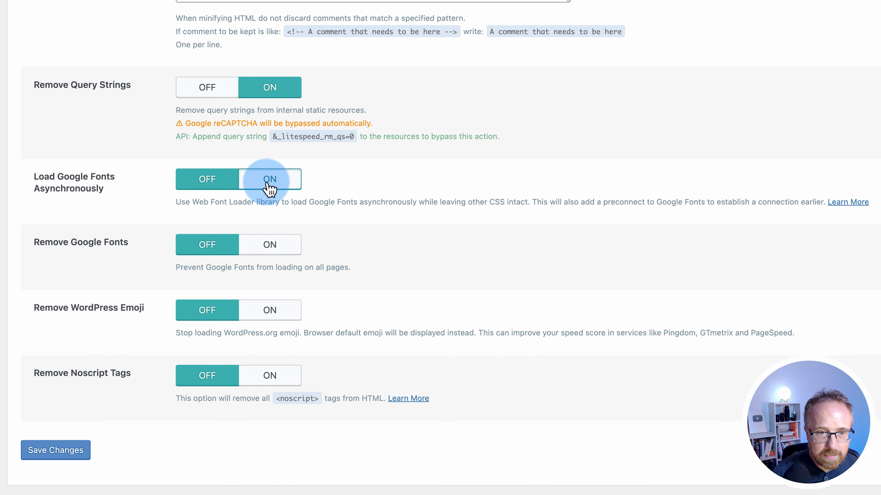
{"action": "left_click", "coordinate": [269, 184]}
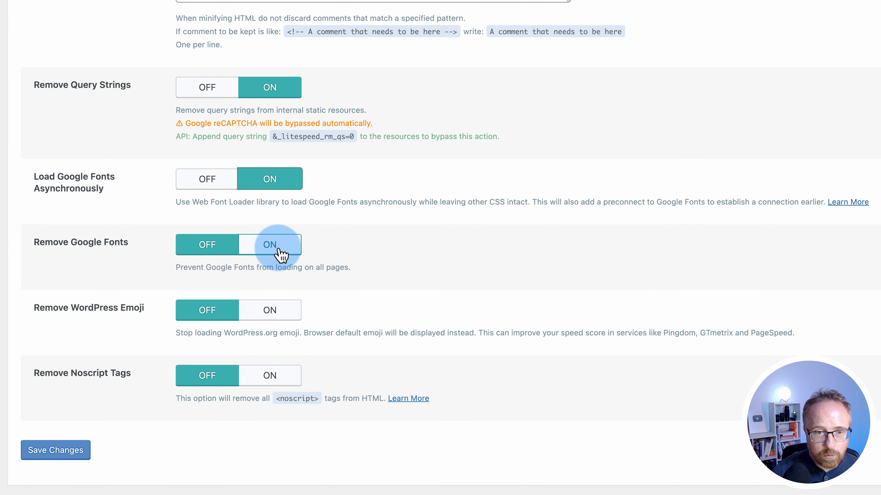
{"action": "left_click", "coordinate": [221, 258]}
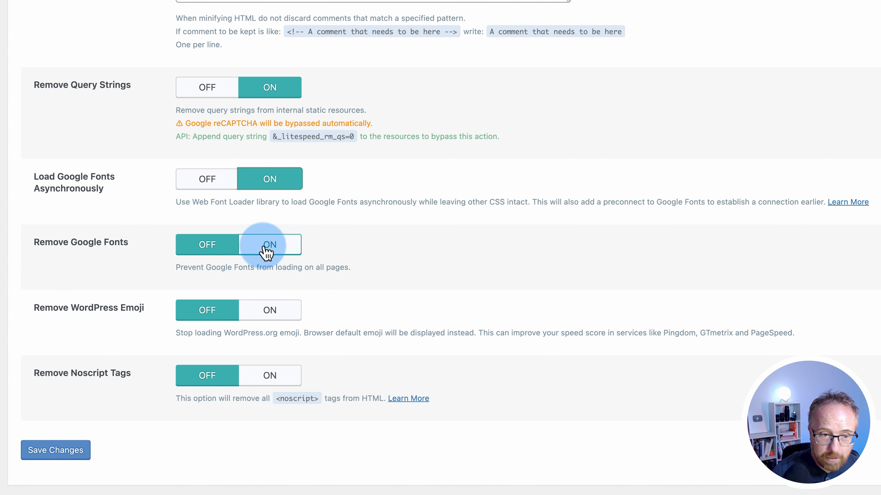
{"action": "left_click", "coordinate": [278, 315]}
{"action": "left_click", "coordinate": [286, 382]}
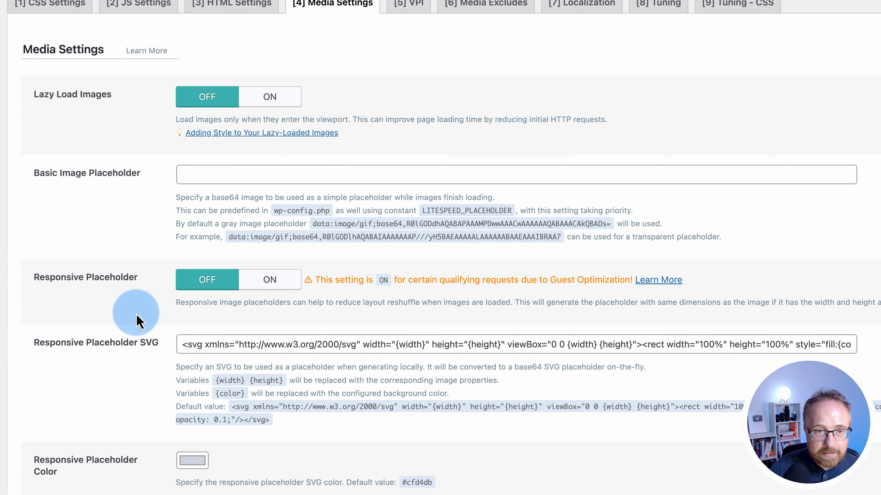
In Media Settings, turn on Lazy Load Images and Responsive Placeholder
{"action": "left_click", "coordinate": [265, 102]}
{"action": "scroll", "coordinate": [173, 195], "scroll_direction": "down", "scroll_amount": 3}
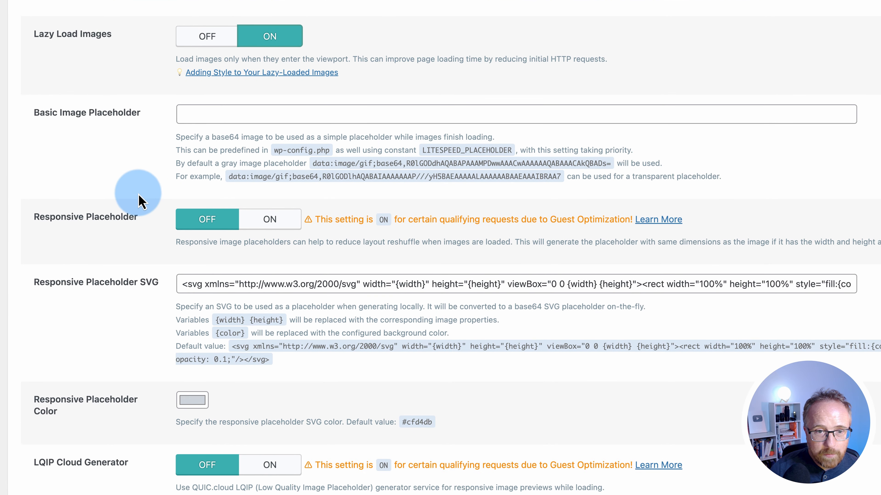
{"action": "left_click", "coordinate": [187, 114]}
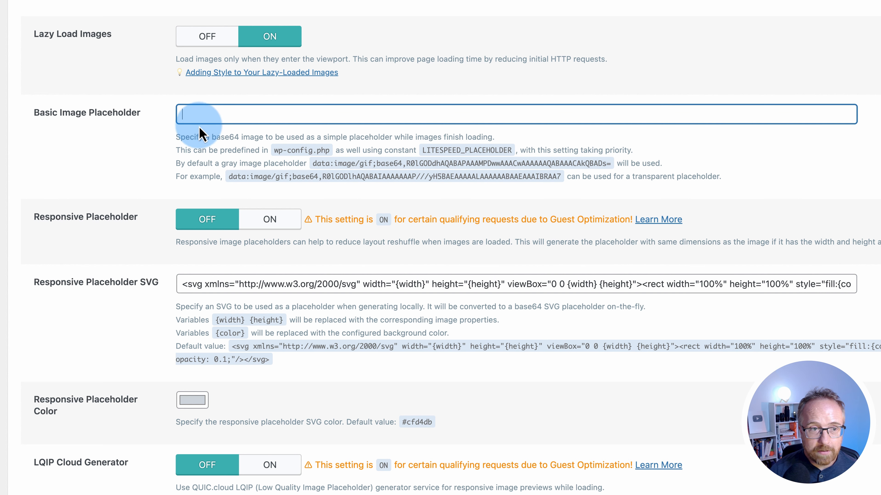
{"action": "scroll", "coordinate": [109, 215], "scroll_direction": "down", "scroll_amount": 1}
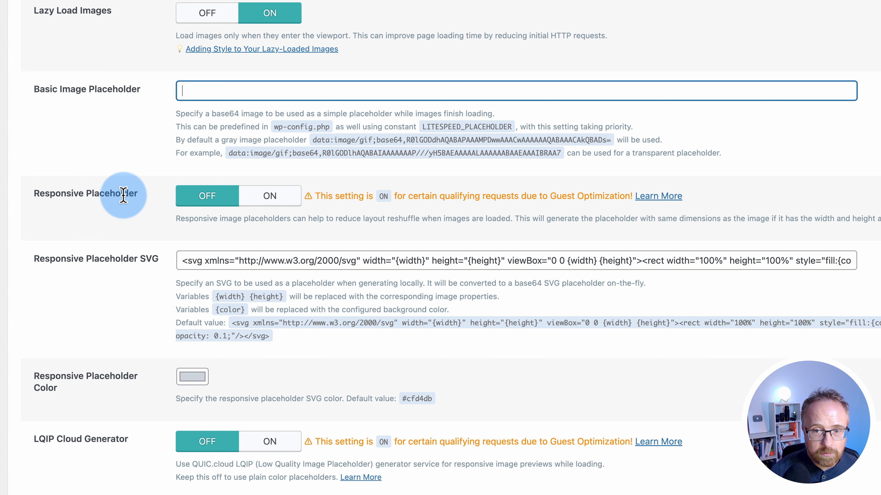
{"action": "left_click", "coordinate": [257, 196]}
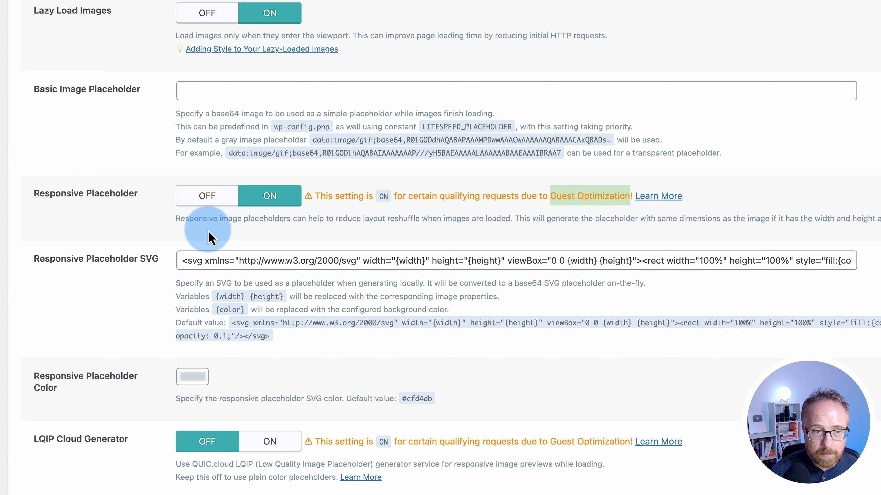
{"action": "scroll", "coordinate": [118, 230], "scroll_direction": "down", "scroll_amount": 3}
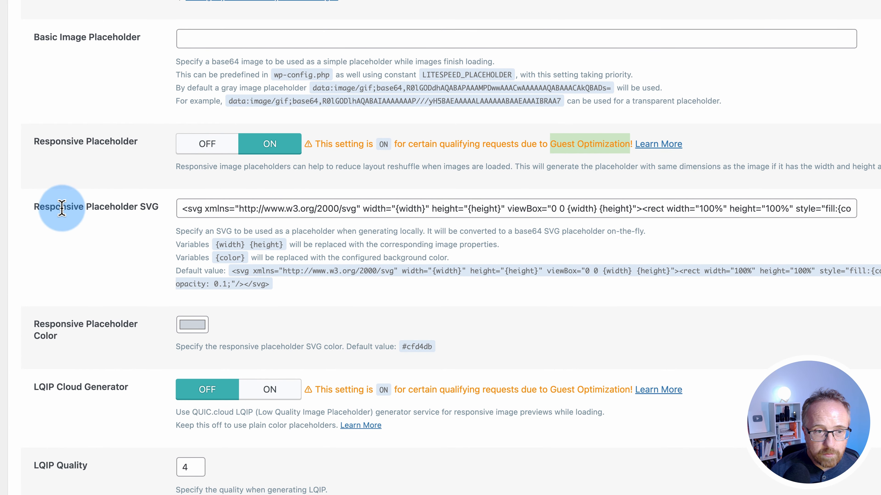
{"action": "left_click", "coordinate": [135, 211]}
{"action": "left_click_drag", "start_coordinate": [184, 210], "coordinate": [854, 217]}
{"action": "left_click", "coordinate": [135, 308]}
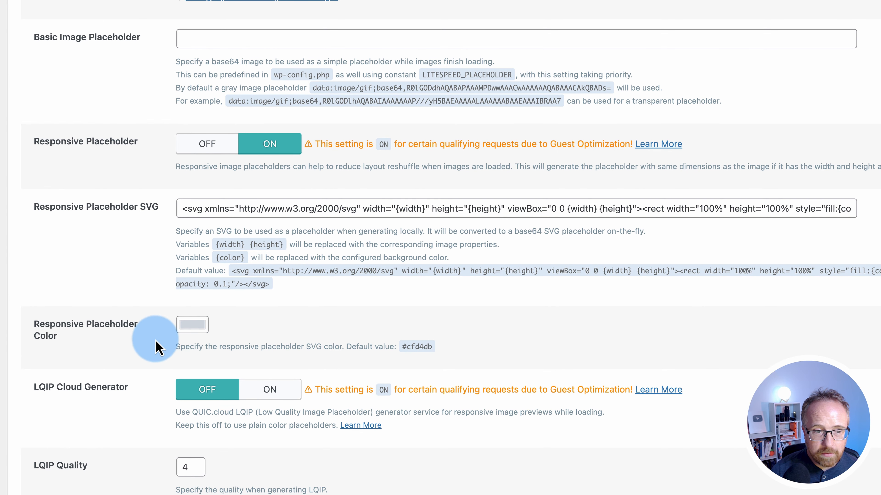
Turn on the LQIP Cloud Generator, reviewing the placeholder settings
{"action": "scroll", "coordinate": [155, 347], "scroll_direction": "down", "scroll_amount": 2}
{"action": "left_click_drag", "start_coordinate": [44, 351], "coordinate": [147, 360]}
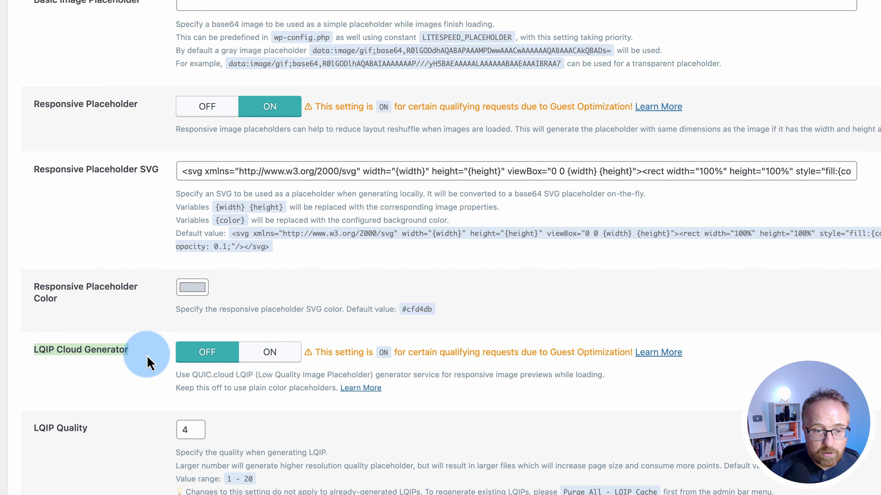
{"action": "left_click", "coordinate": [270, 352]}
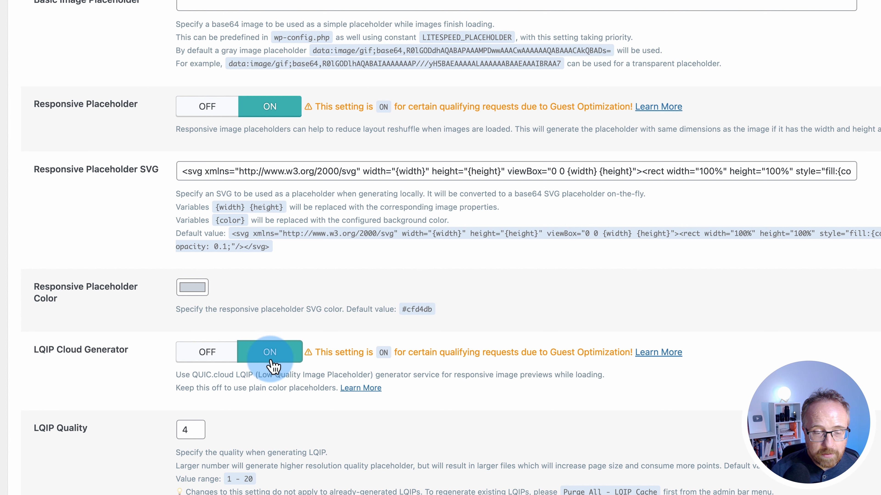
{"action": "scroll", "coordinate": [170, 350], "scroll_direction": "down", "scroll_amount": 2}
{"action": "left_click_drag", "start_coordinate": [189, 384], "coordinate": [166, 393]}
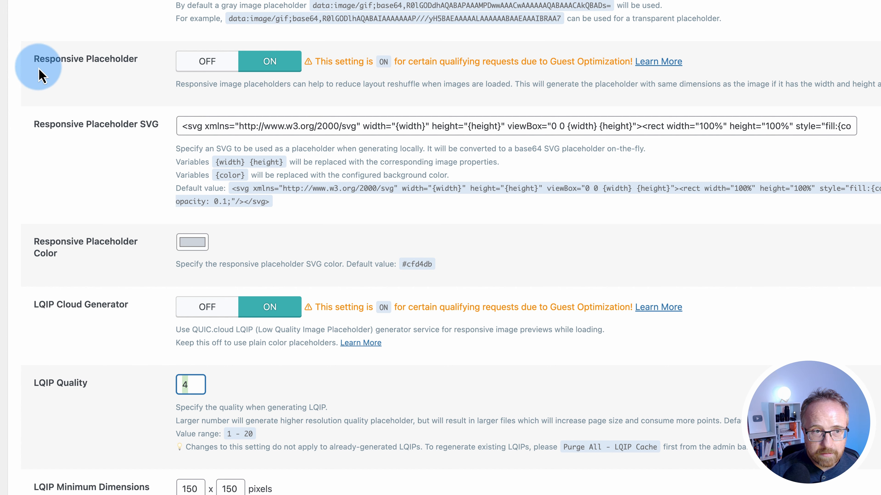
{"action": "left_click_drag", "start_coordinate": [39, 74], "coordinate": [422, 450]}
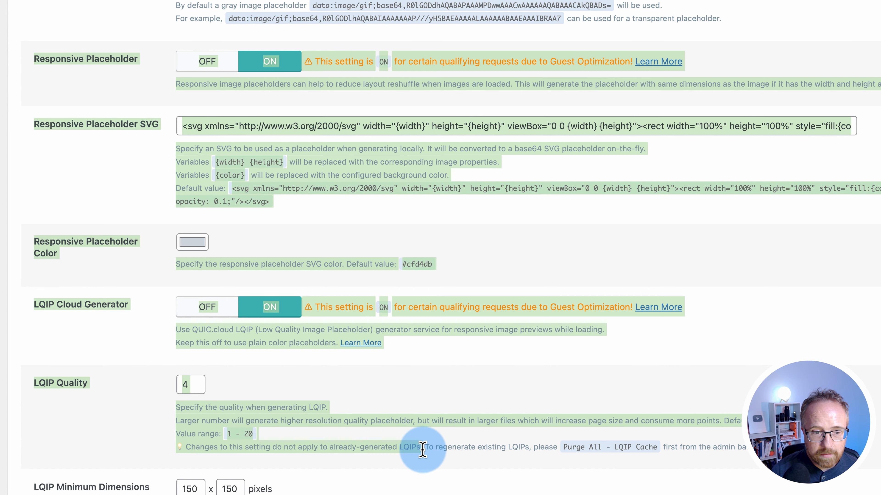
{"action": "scroll", "coordinate": [104, 338], "scroll_direction": "up", "scroll_amount": 4}
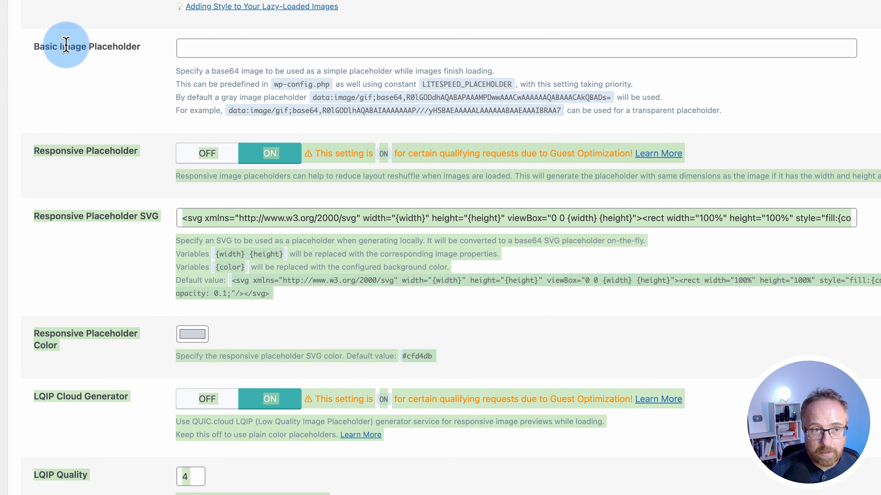
{"action": "left_click", "coordinate": [149, 254]}
Turn on Lazy Load Iframes
{"action": "scroll", "coordinate": [150, 253], "scroll_direction": "down", "scroll_amount": 6}
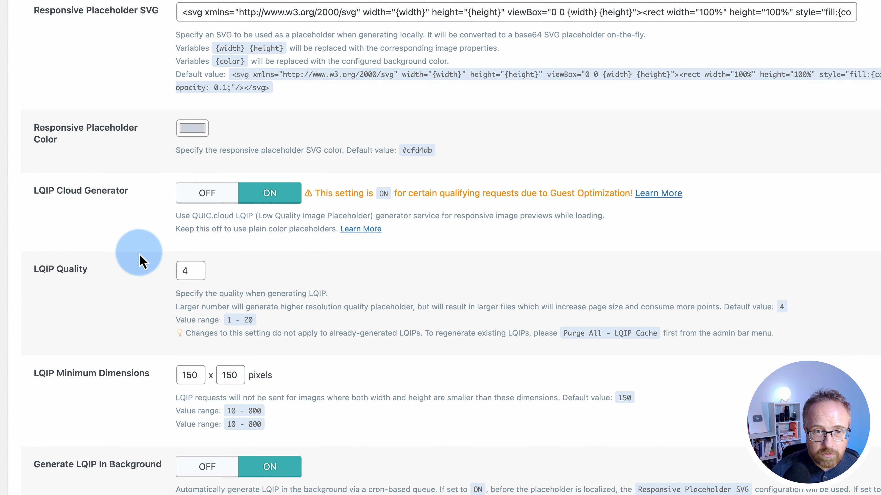
{"action": "scroll", "coordinate": [138, 257], "scroll_direction": "down", "scroll_amount": 3}
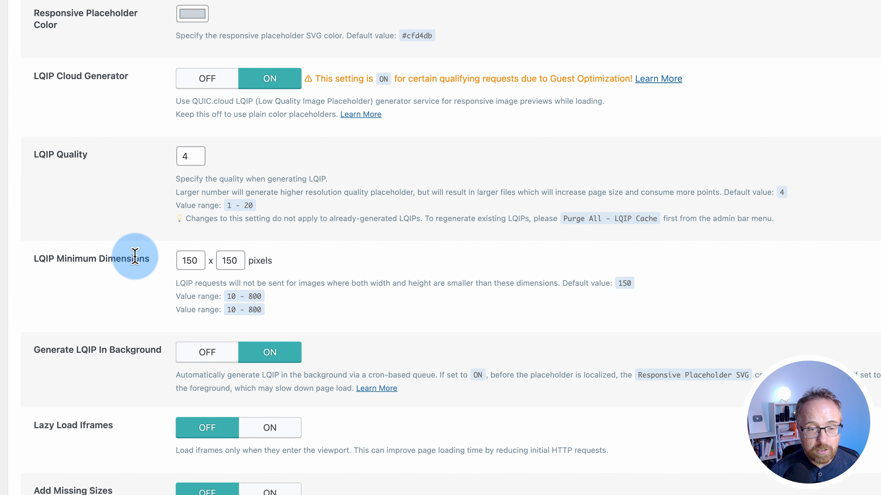
{"action": "scroll", "coordinate": [121, 371], "scroll_direction": "down", "scroll_amount": 6}
{"action": "left_click", "coordinate": [69, 224]}
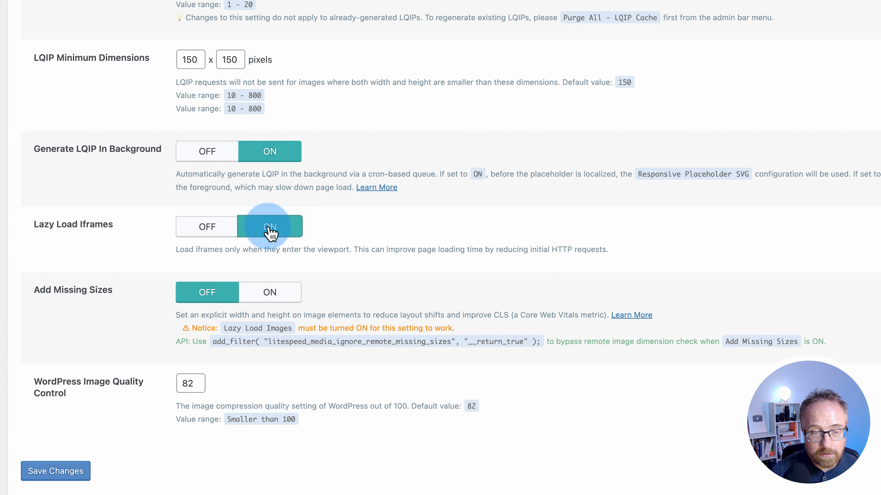
Turn on Add Missing Sizes, change Image Quality Control from 82 to 80, and save
{"action": "left_click", "coordinate": [275, 295]}
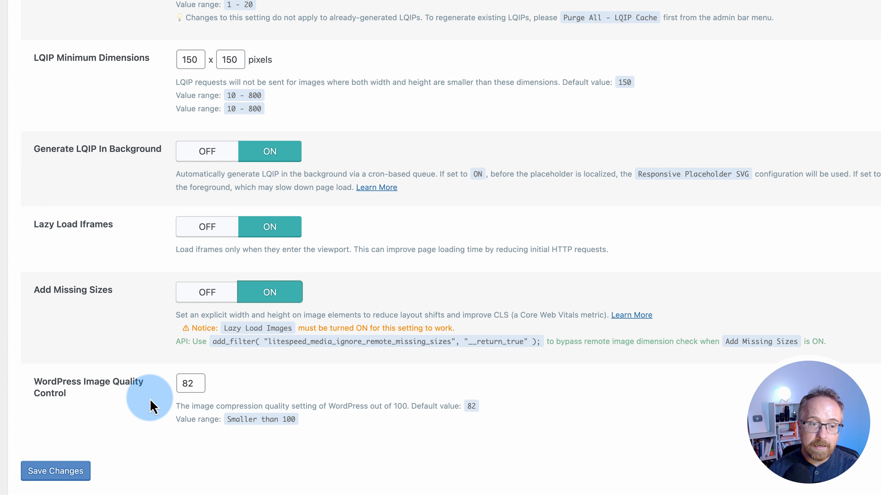
{"action": "triple_click", "coordinate": [63, 386]}
{"action": "double_click", "coordinate": [187, 386]}
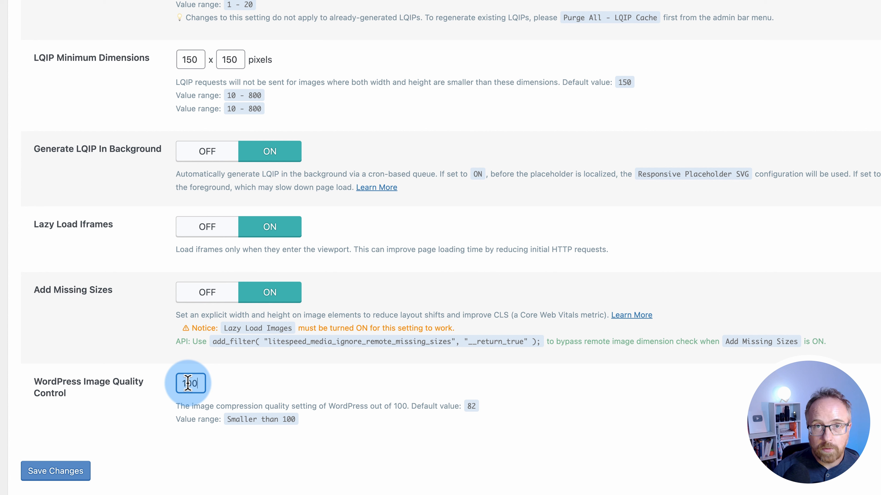
{"action": "left_click", "coordinate": [155, 411]}
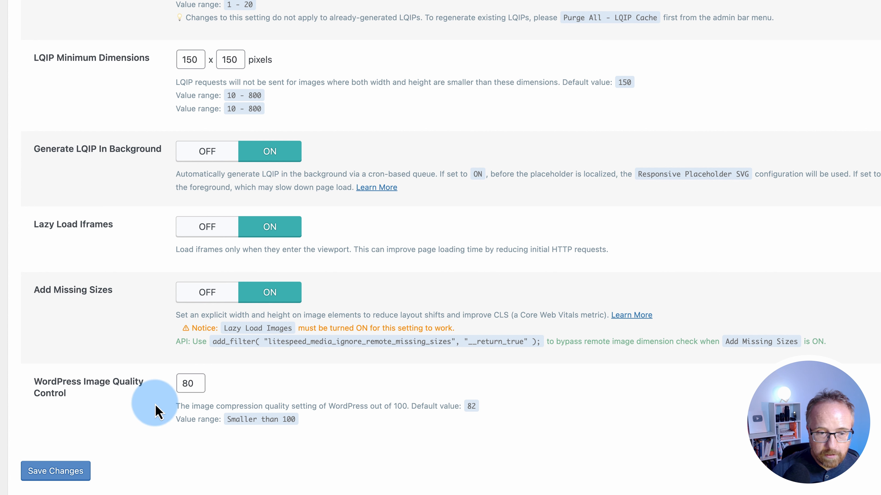
{"action": "left_click", "coordinate": [56, 471]}
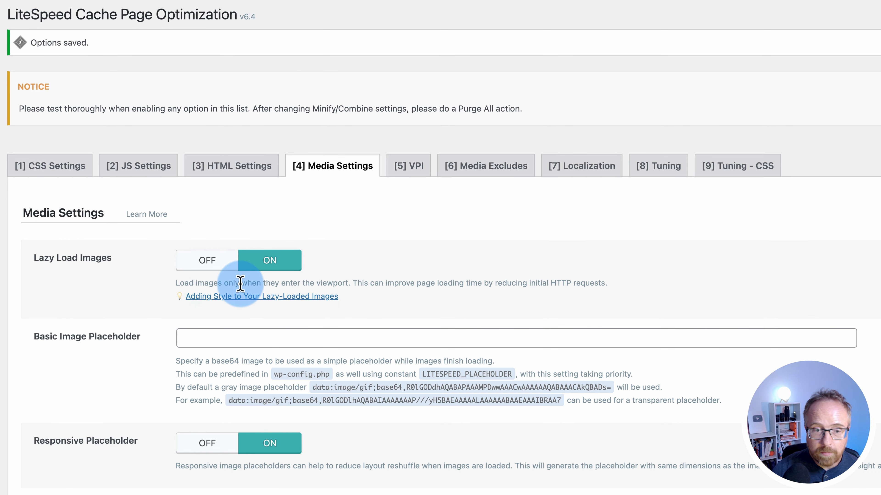
On the VPI tab, switch on both Viewport Images and Viewport Images Cron
{"action": "scroll", "coordinate": [165, 447], "scroll_direction": "down", "scroll_amount": 15}
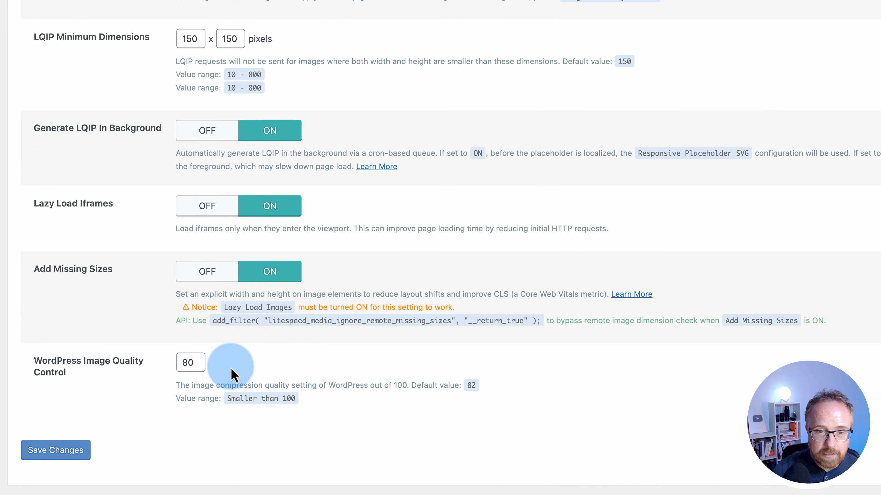
{"action": "scroll", "coordinate": [470, 412], "scroll_direction": "up", "scroll_amount": 8}
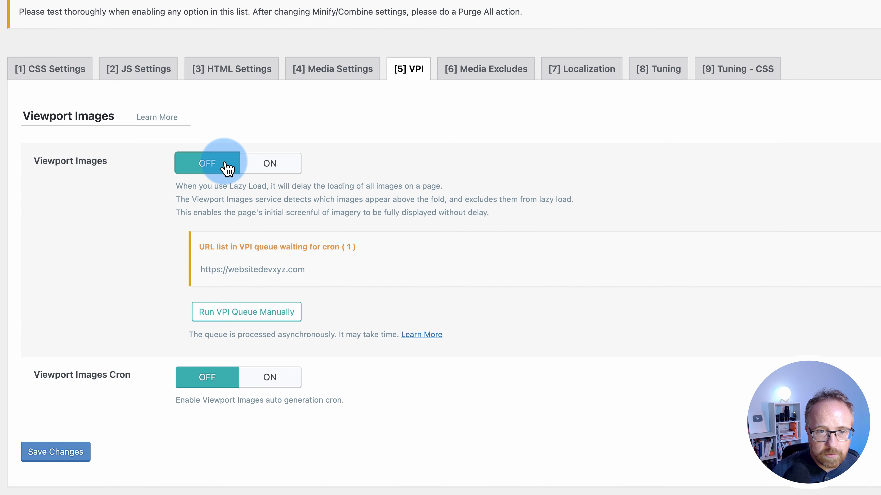
{"action": "left_click", "coordinate": [269, 164]}
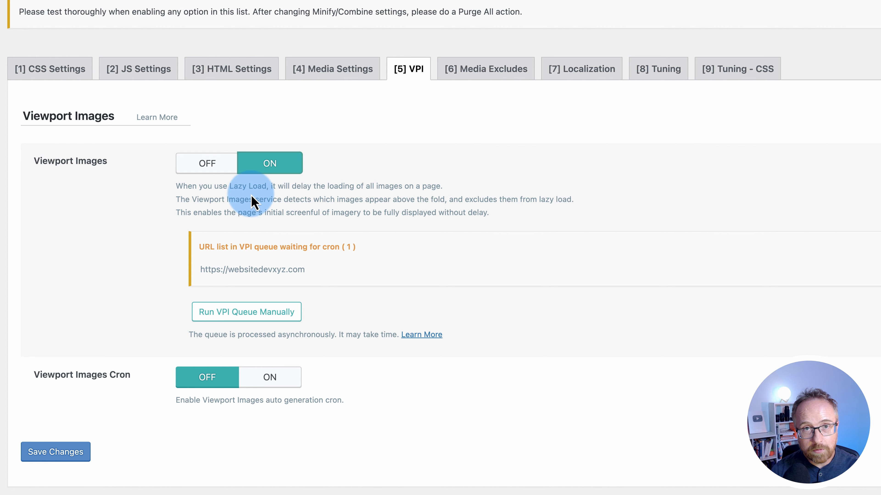
{"action": "scroll", "coordinate": [138, 280], "scroll_direction": "down", "scroll_amount": 5}
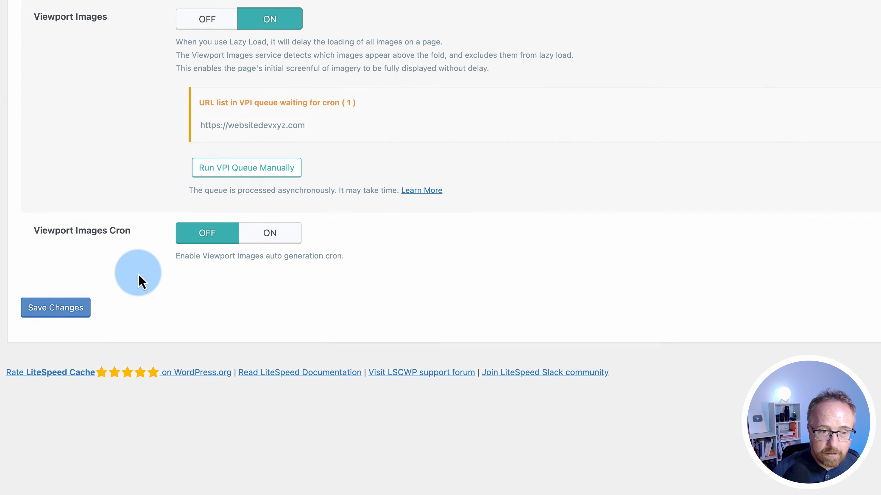
{"action": "scroll", "coordinate": [131, 276], "scroll_direction": "up", "scroll_amount": 5}
{"action": "left_click", "coordinate": [270, 382]}
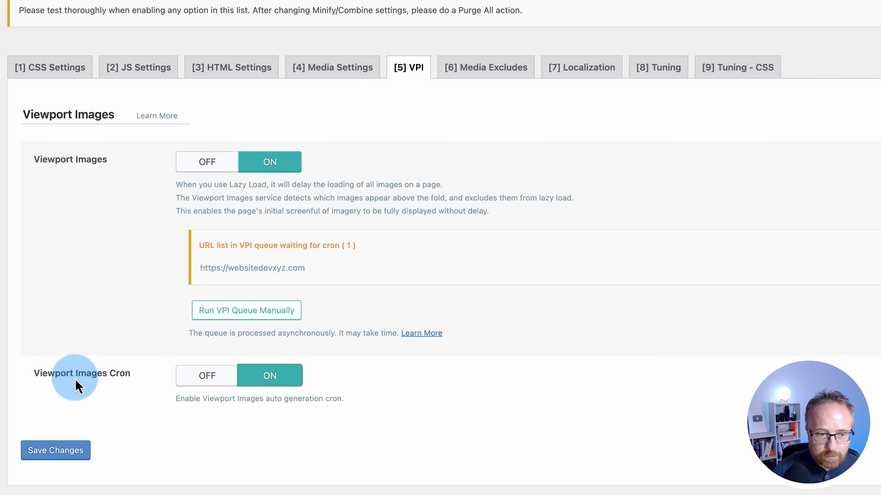
Save the Viewport Images settings and bring up the Media Excludes tab
{"action": "left_click", "coordinate": [78, 457]}
{"action": "left_click", "coordinate": [468, 172]}
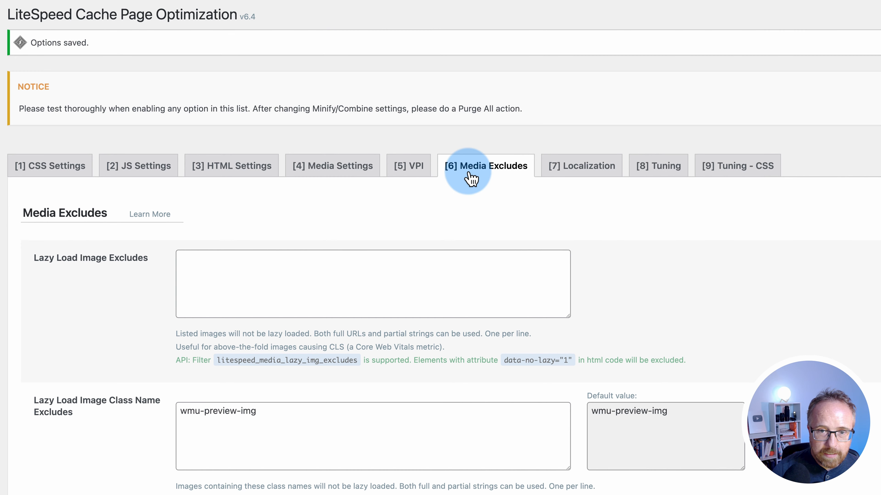
{"action": "scroll", "coordinate": [157, 242], "scroll_direction": "down", "scroll_amount": 4}
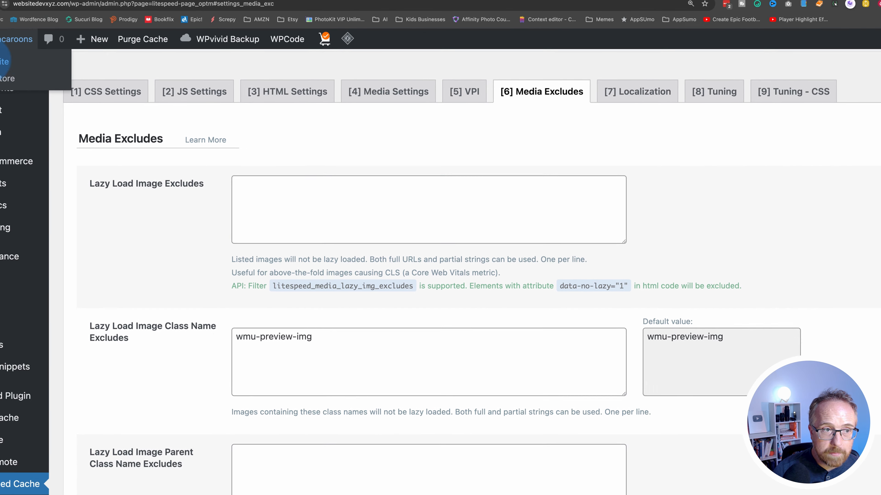
Visit the live macaroons website from the admin bar
{"action": "left_click", "coordinate": [4, 60], "text": "super"}
{"action": "left_click", "coordinate": [264, 21]}
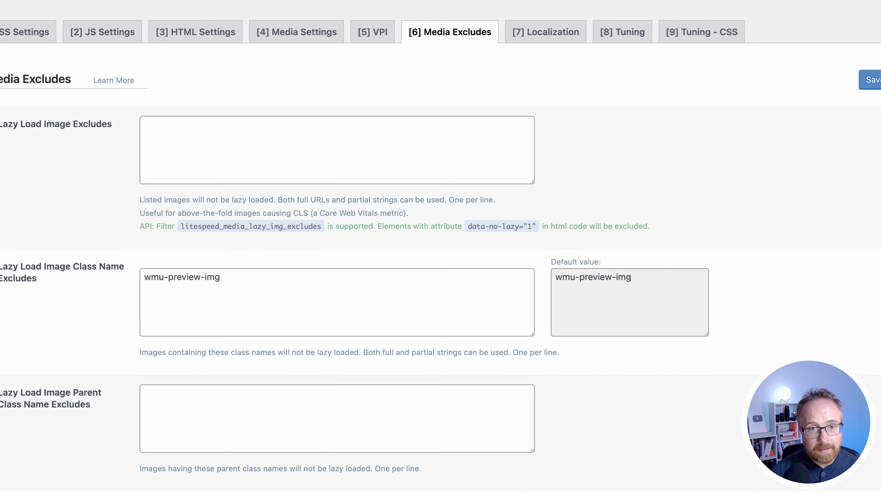
{"action": "left_click", "coordinate": [306, 90]}
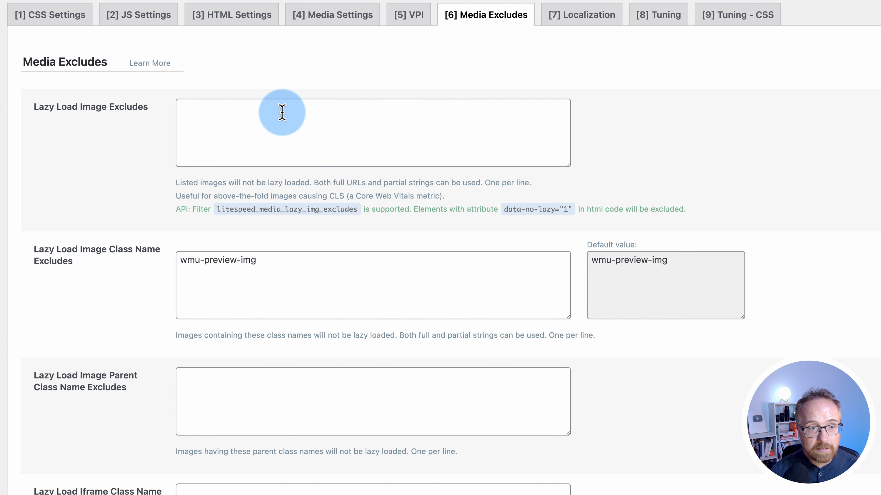
Review the lazy-load image exclusions, keeping only the default wmu-preview-img class
{"action": "left_click", "coordinate": [229, 119]}
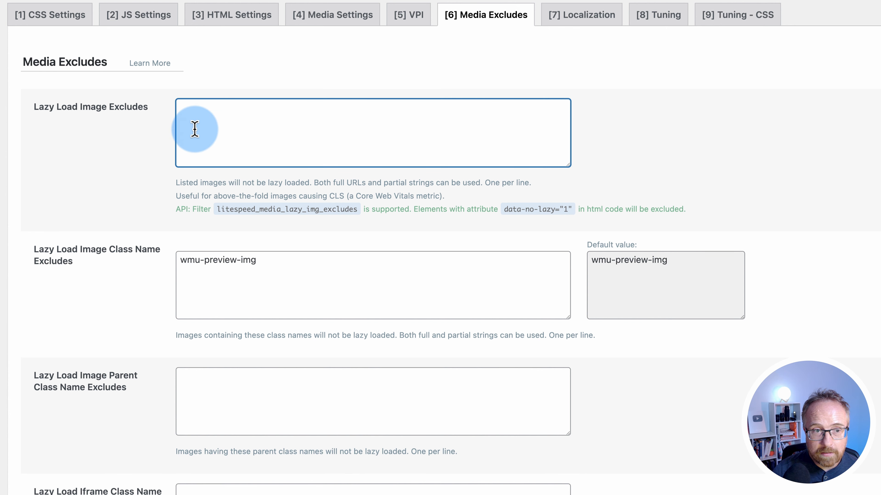
{"action": "scroll", "coordinate": [121, 210], "scroll_direction": "down", "scroll_amount": 10}
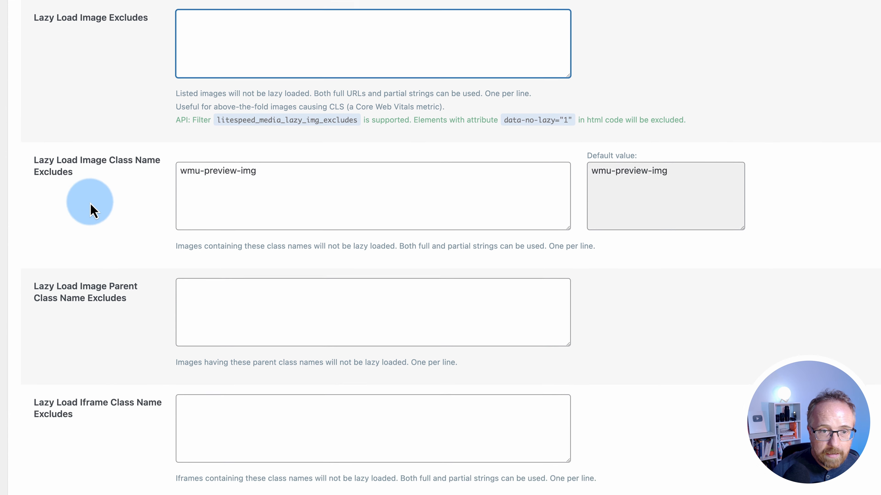
{"action": "scroll", "coordinate": [121, 211], "scroll_direction": "down", "scroll_amount": 4}
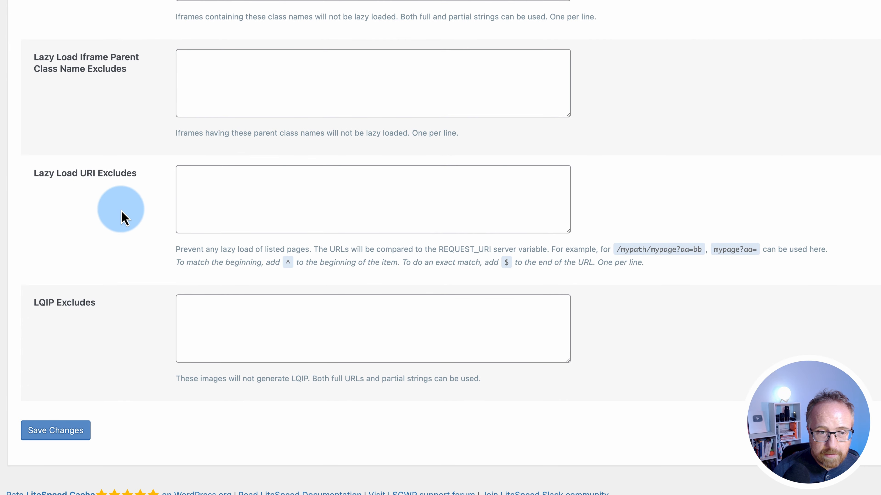
{"action": "scroll", "coordinate": [99, 171], "scroll_direction": "up", "scroll_amount": 13}
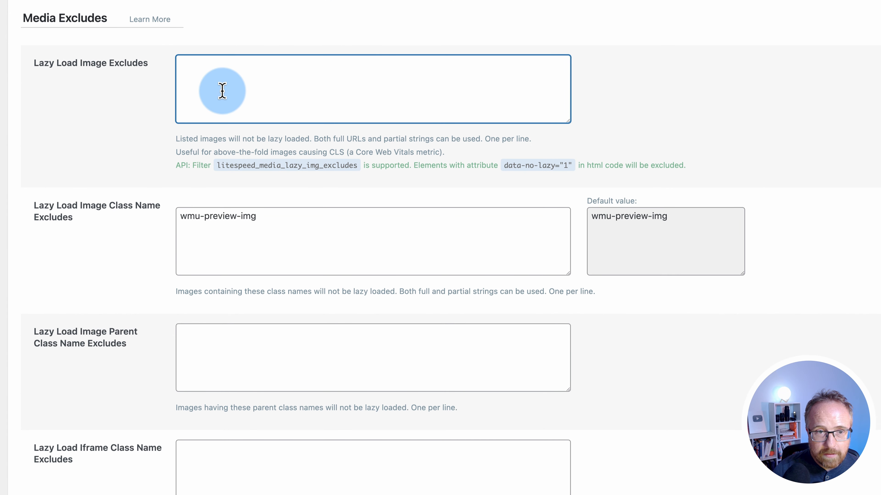
{"action": "scroll", "coordinate": [146, 246], "scroll_direction": "up", "scroll_amount": 4}
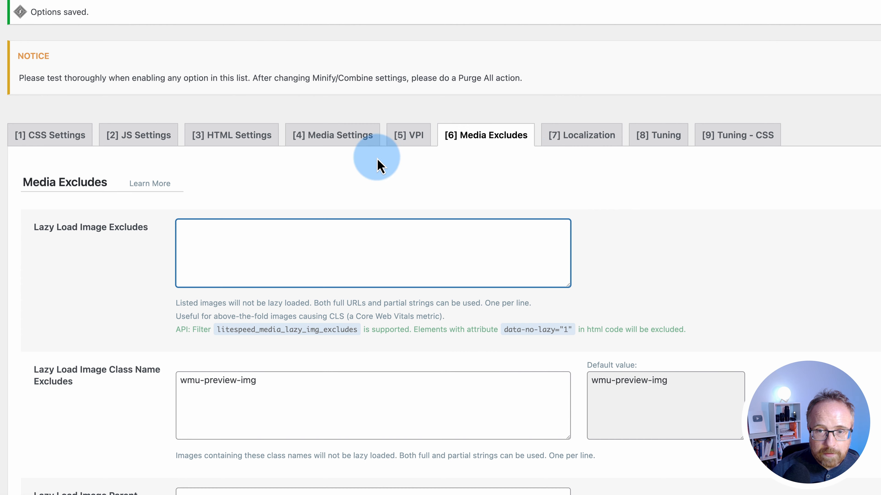
In Localization, switch Gravatar Cache and Gravatar Cache Cron to ON
{"action": "left_click", "coordinate": [591, 141]}
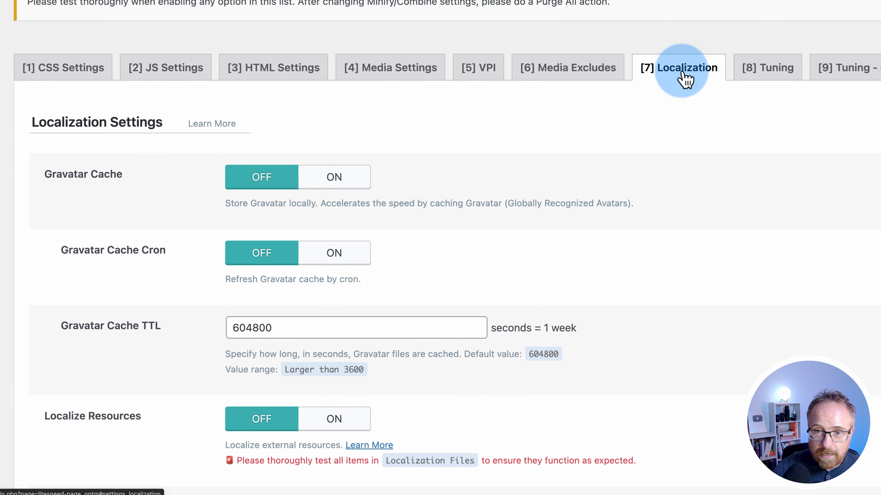
{"action": "scroll", "coordinate": [122, 132], "scroll_direction": "down", "scroll_amount": 2}
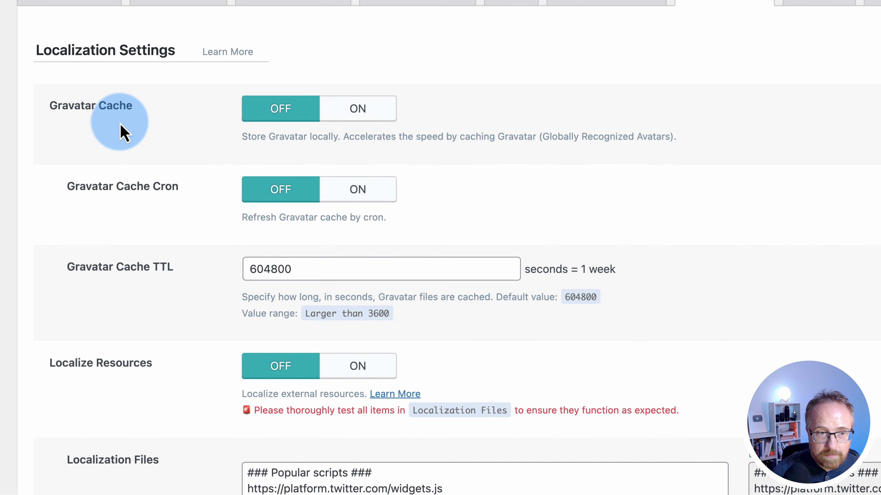
{"action": "scroll", "coordinate": [121, 122], "scroll_direction": "down", "scroll_amount": 2}
{"action": "triple_click", "coordinate": [138, 74]}
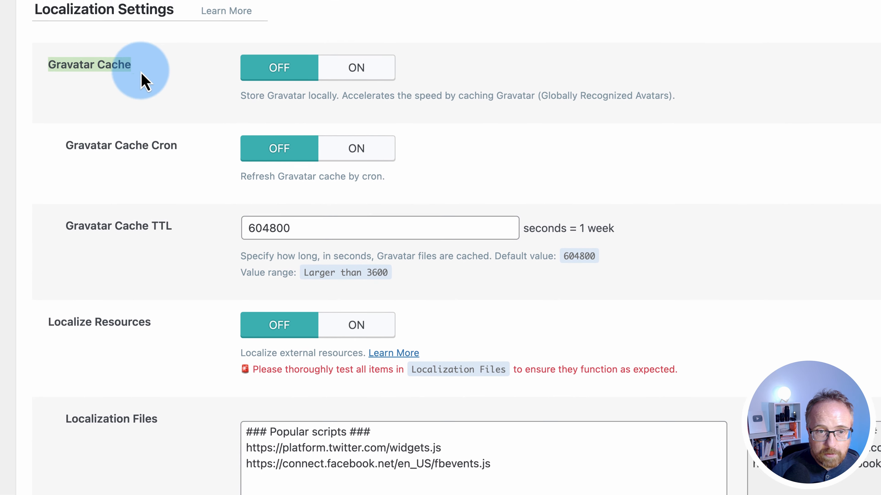
{"action": "scroll", "coordinate": [163, 181], "scroll_direction": "up", "scroll_amount": 2}
{"action": "scroll", "coordinate": [180, 194], "scroll_direction": "down", "scroll_amount": 2}
{"action": "left_click", "coordinate": [343, 89]}
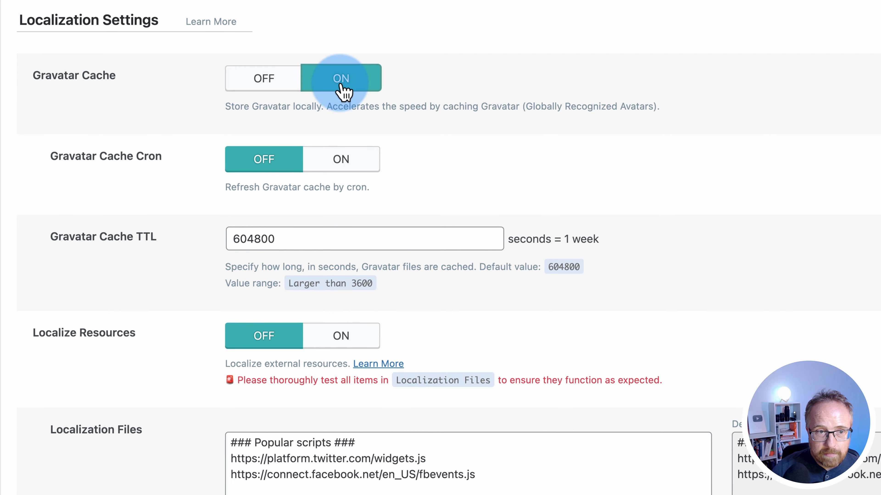
{"action": "left_click", "coordinate": [366, 170]}
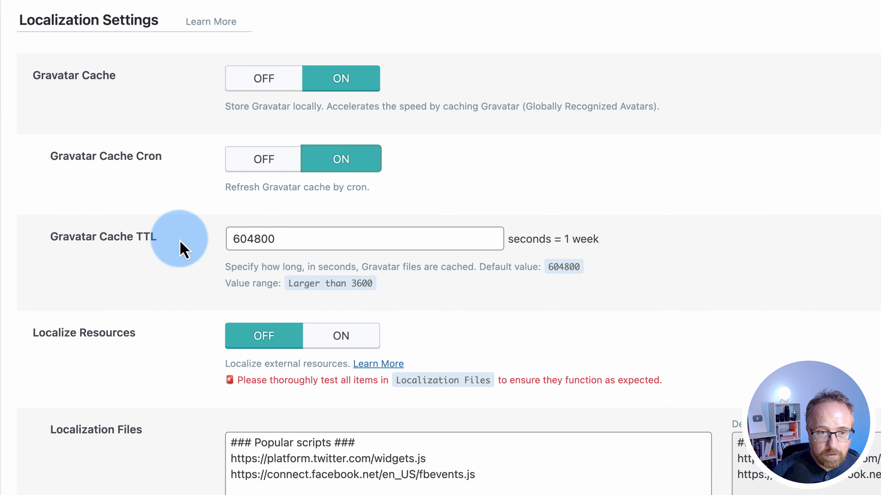
Review the localization warning text and save the Gravatar settings
{"action": "scroll", "coordinate": [158, 252], "scroll_direction": "down", "scroll_amount": 3}
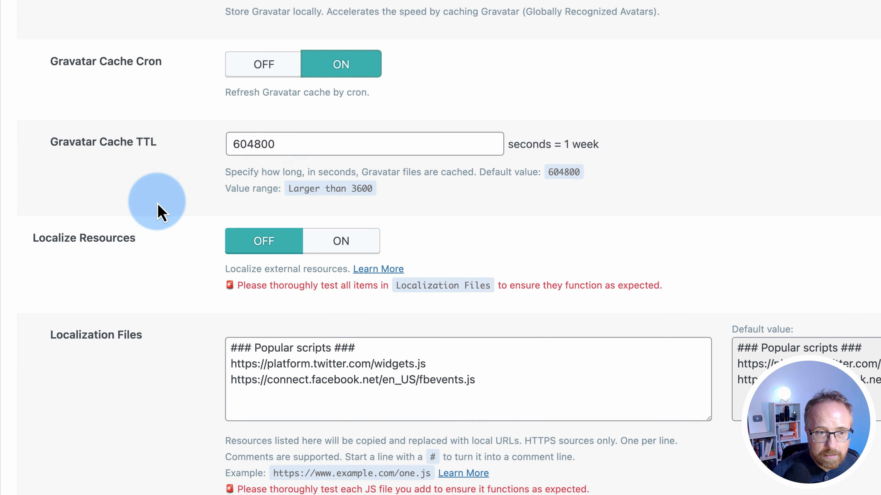
{"action": "scroll", "coordinate": [160, 208], "scroll_direction": "down", "scroll_amount": 1}
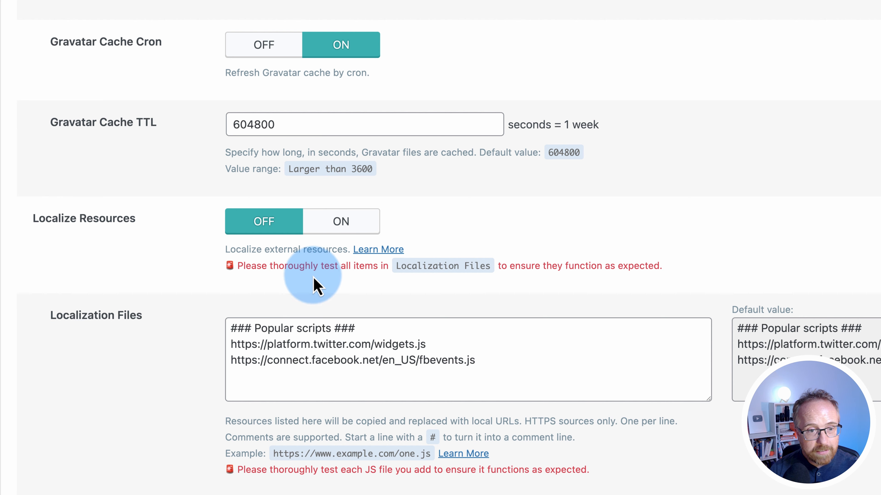
{"action": "left_click_drag", "start_coordinate": [238, 265], "coordinate": [556, 421]}
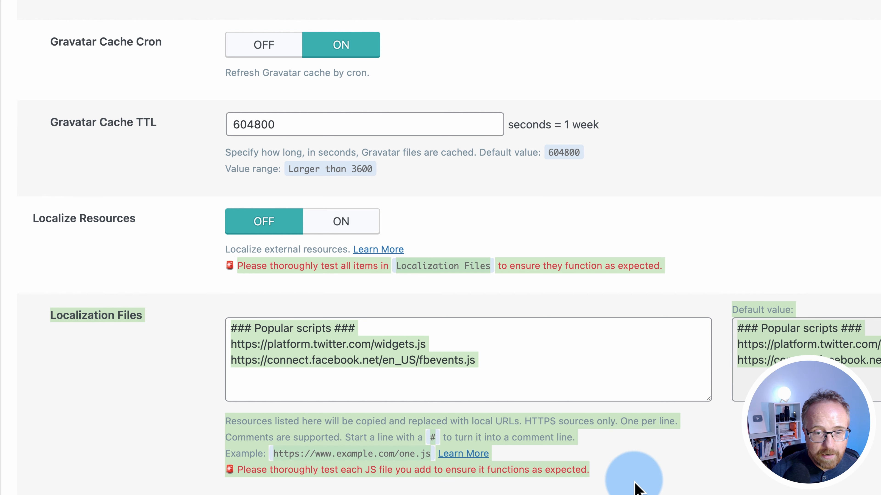
{"action": "left_click", "coordinate": [617, 474]}
{"action": "scroll", "coordinate": [285, 134], "scroll_direction": "down", "scroll_amount": 3}
{"action": "left_click", "coordinate": [72, 479]}
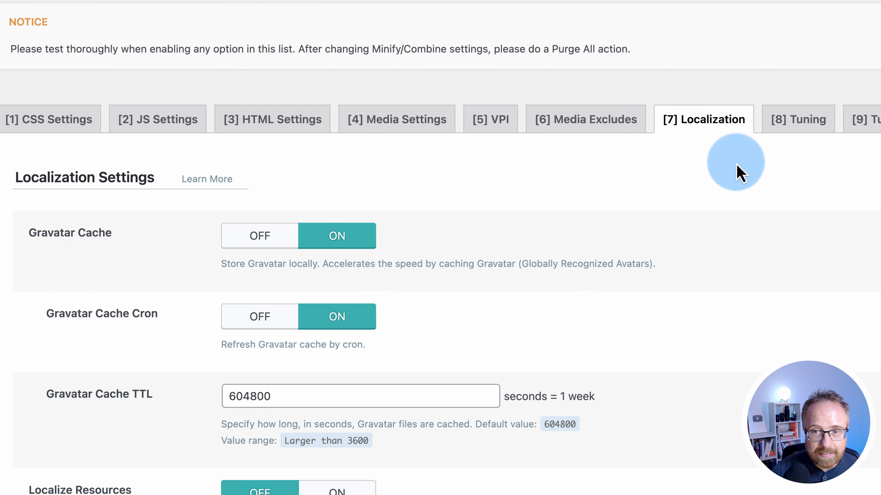
Scroll through the Tuning and Tuning - CSS settings without changing anything
{"action": "key", "text": "8"}
{"action": "scroll", "coordinate": [122, 214], "scroll_direction": "down", "scroll_amount": 3}
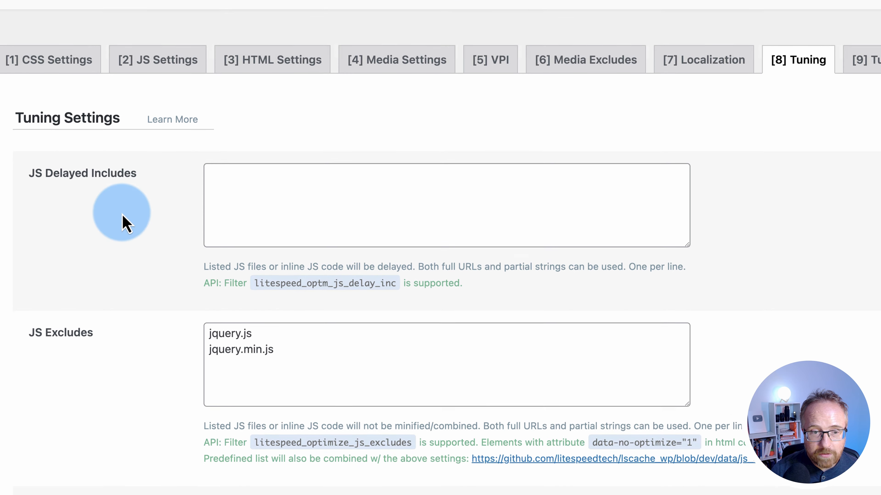
{"action": "scroll", "coordinate": [123, 215], "scroll_direction": "down", "scroll_amount": 20}
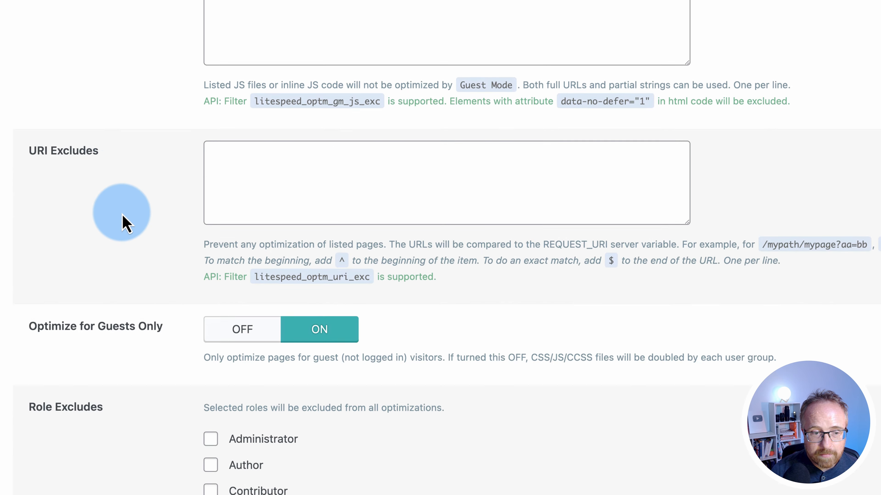
{"action": "scroll", "coordinate": [123, 216], "scroll_direction": "down", "scroll_amount": 5}
{"action": "scroll", "coordinate": [122, 219], "scroll_direction": "up", "scroll_amount": 20}
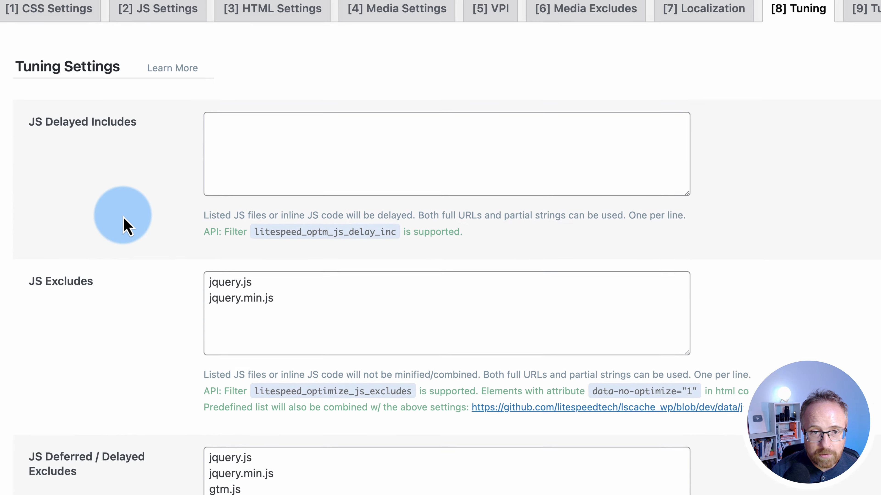
{"action": "left_click", "coordinate": [865, 10]}
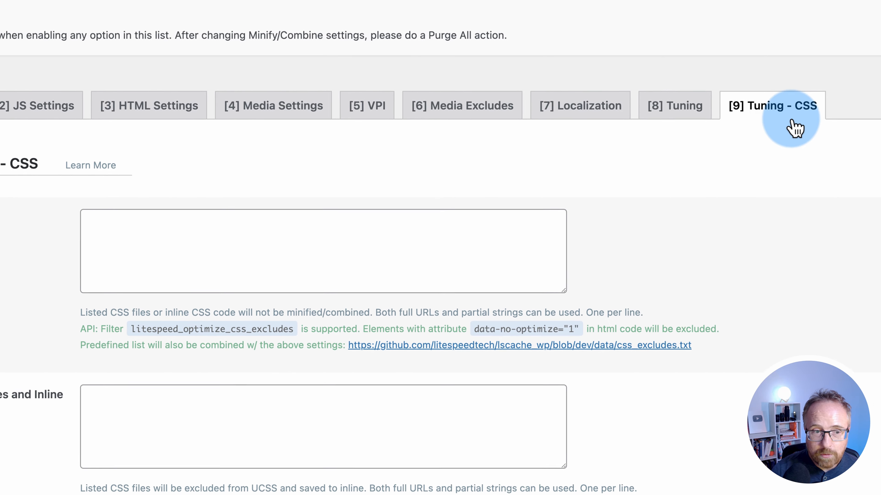
{"action": "scroll", "coordinate": [129, 161], "scroll_direction": "down", "scroll_amount": 20}
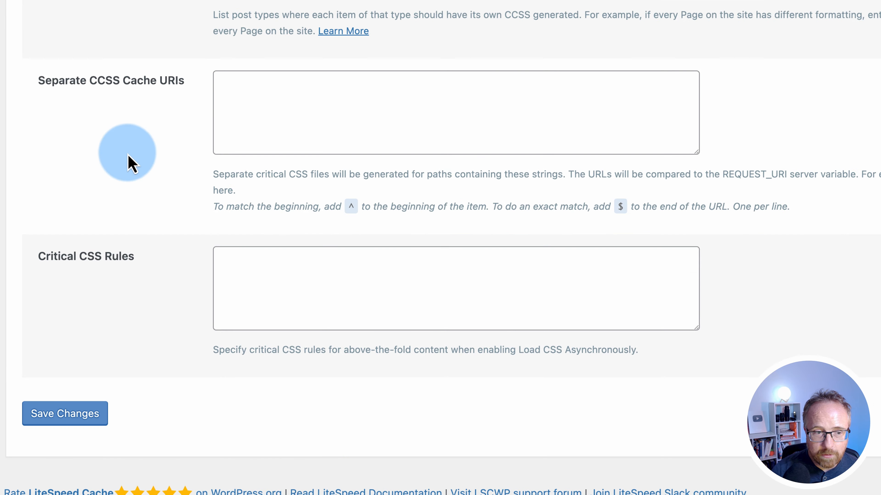
{"action": "scroll", "coordinate": [130, 160], "scroll_direction": "up", "scroll_amount": 20}
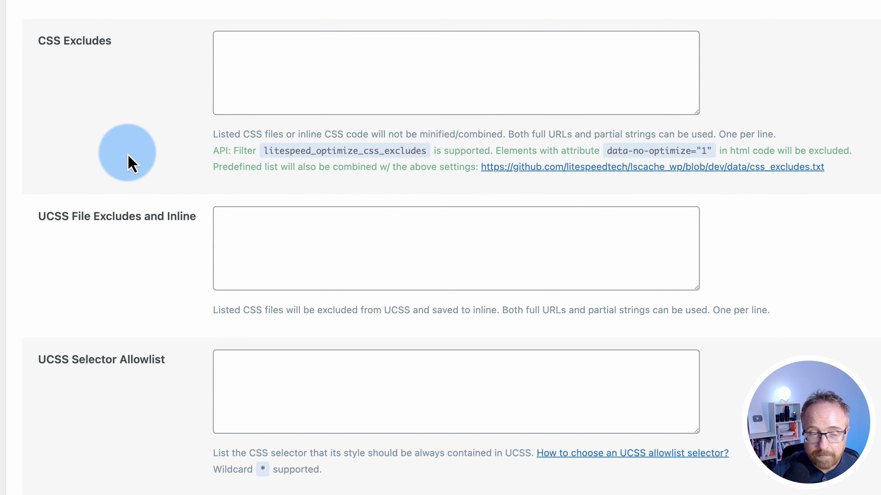
{"action": "scroll", "coordinate": [66, 381], "scroll_direction": "down", "scroll_amount": 6}
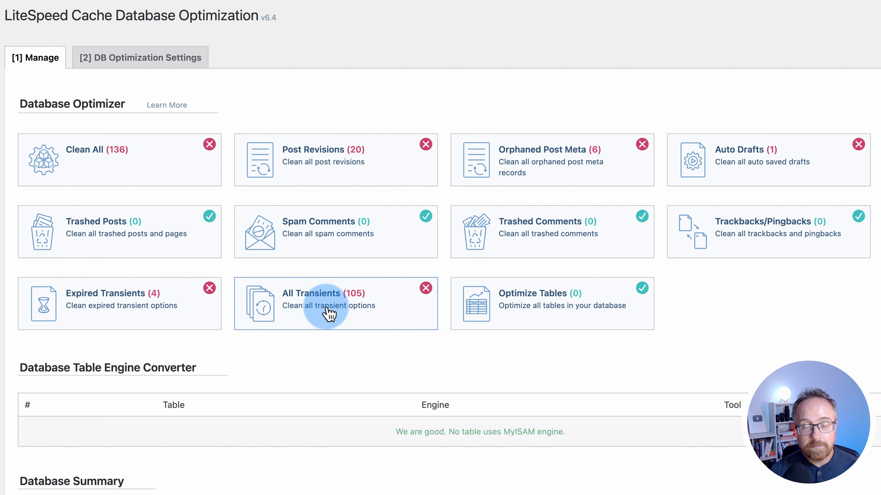
Run Clean All, clear All Transients, then view the DB Optimization Settings tab
{"action": "left_click", "coordinate": [92, 154]}
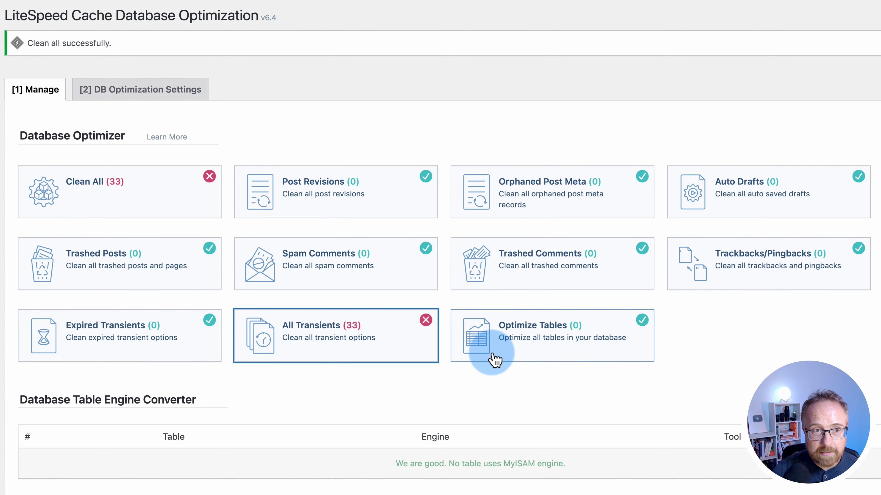
{"action": "left_click", "coordinate": [313, 356]}
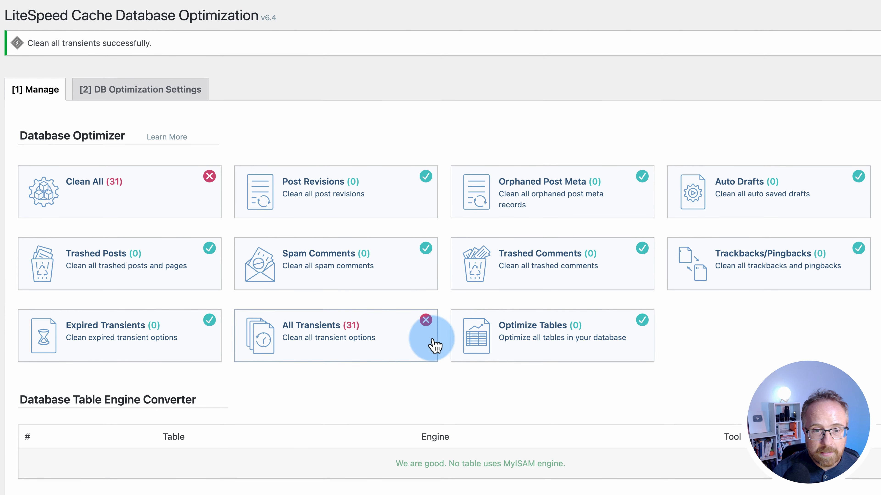
{"action": "left_click", "coordinate": [343, 352]}
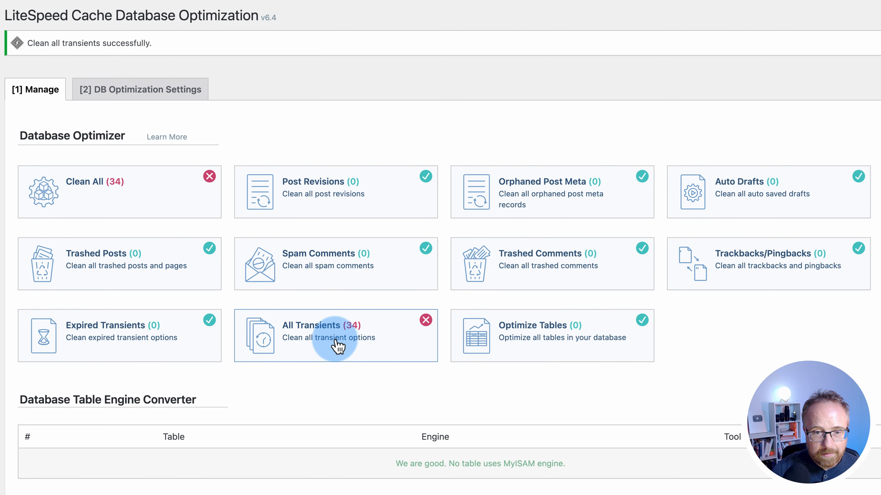
{"action": "left_click", "coordinate": [325, 329]}
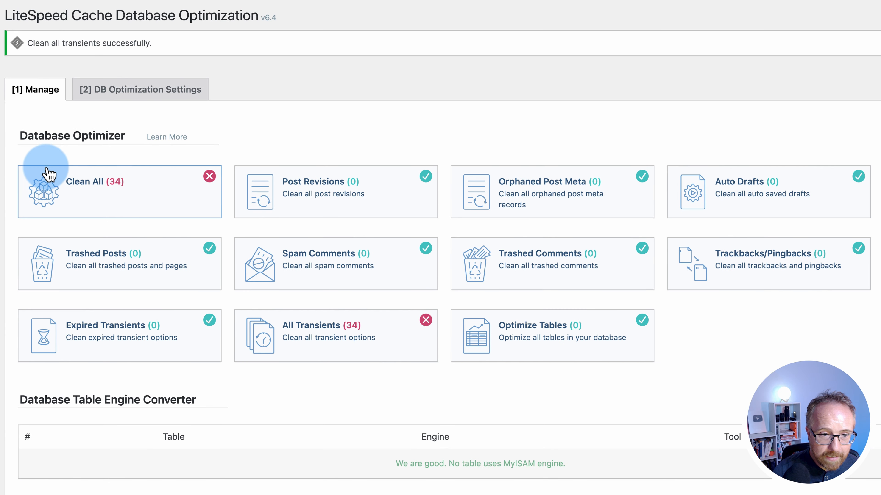
{"action": "left_click", "coordinate": [134, 97]}
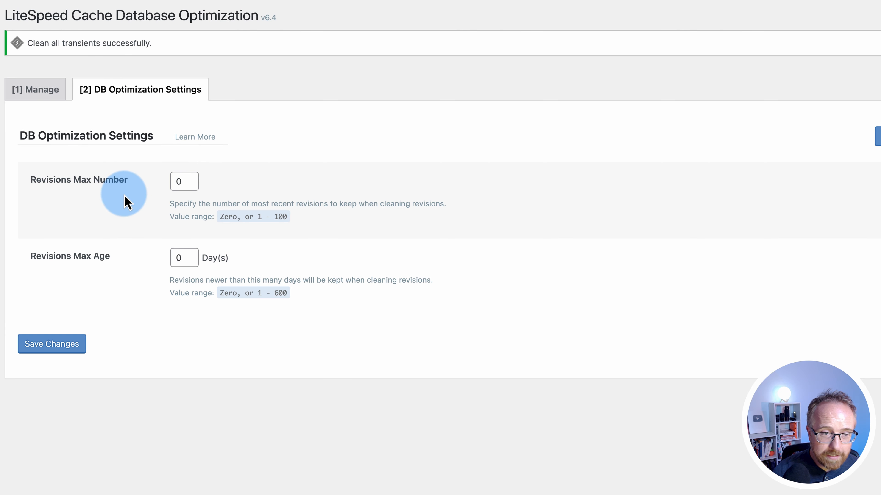
Set Revisions Max Number to 5 and Revisions Max Age to 100 days, and save
{"action": "left_click", "coordinate": [45, 91]}
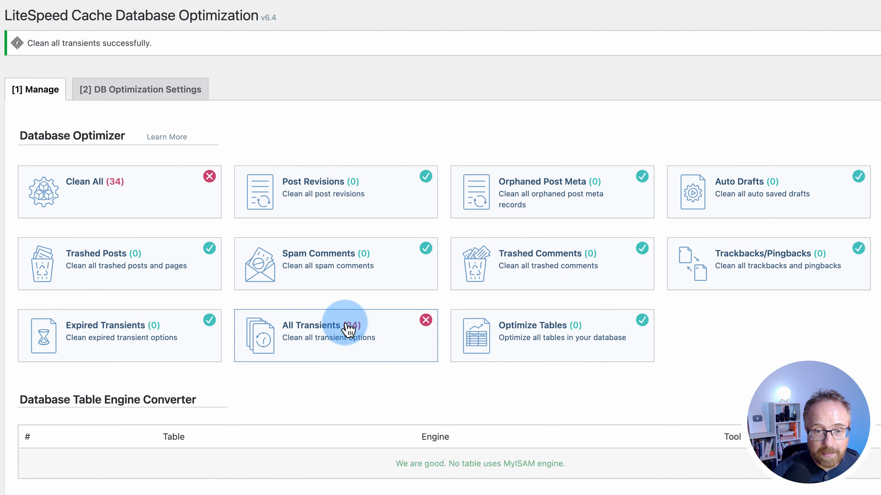
{"action": "left_click", "coordinate": [158, 94]}
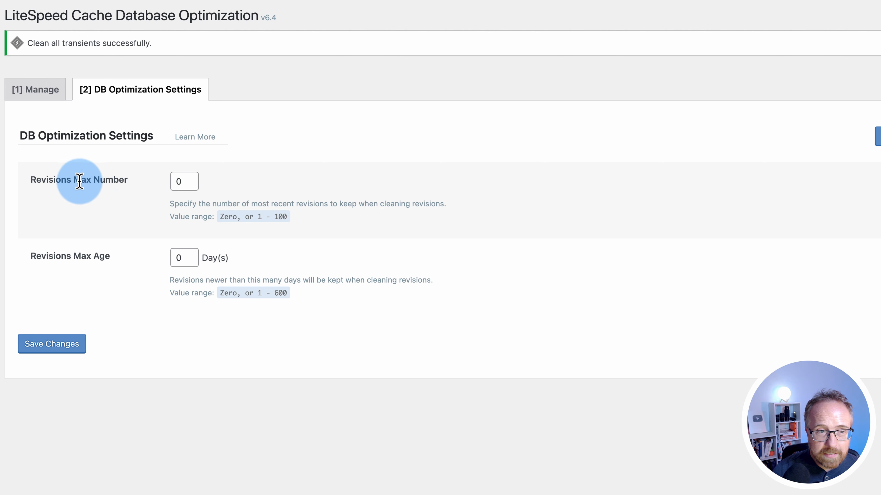
{"action": "left_click", "coordinate": [35, 94]}
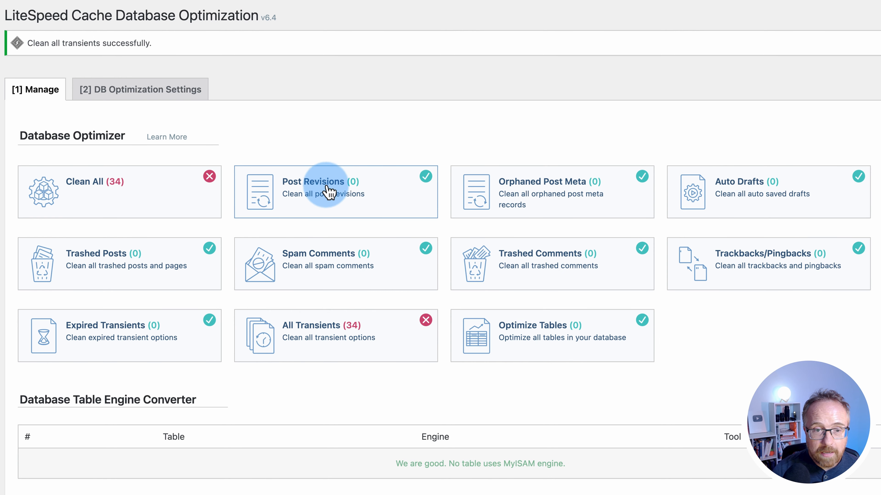
{"action": "left_click", "coordinate": [101, 93]}
{"action": "left_click", "coordinate": [188, 179]}
{"action": "left_click_drag", "start_coordinate": [188, 180], "coordinate": [154, 187]}
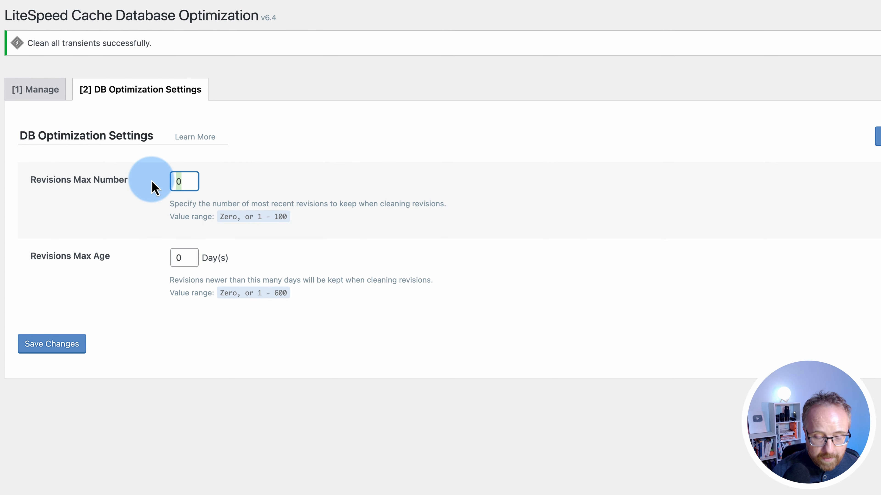
{"action": "type", "text": "5"}
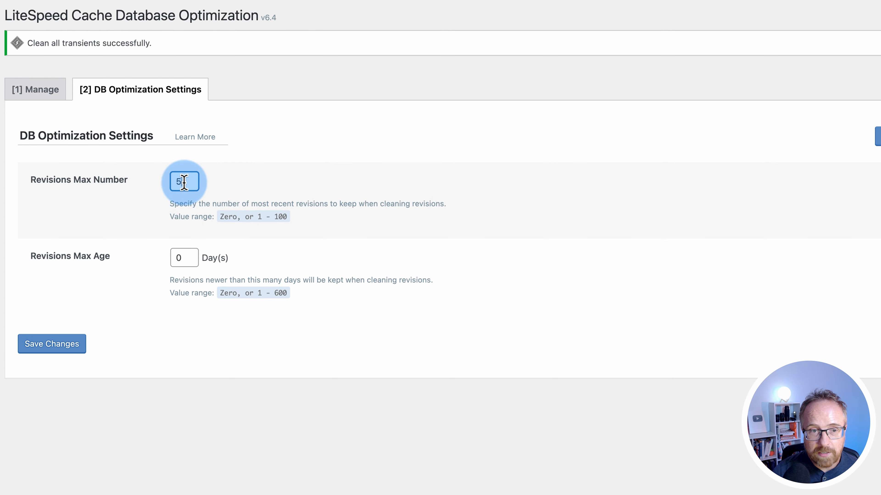
{"action": "left_click", "coordinate": [62, 94]}
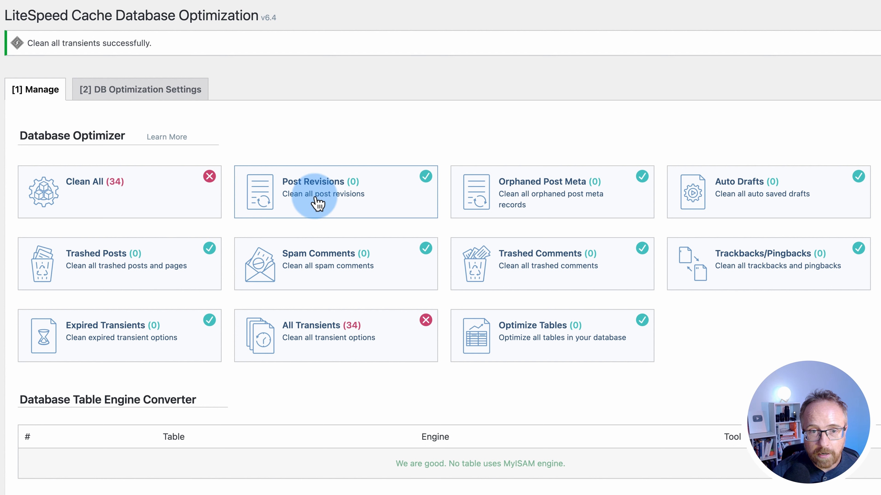
{"action": "left_click", "coordinate": [168, 91]}
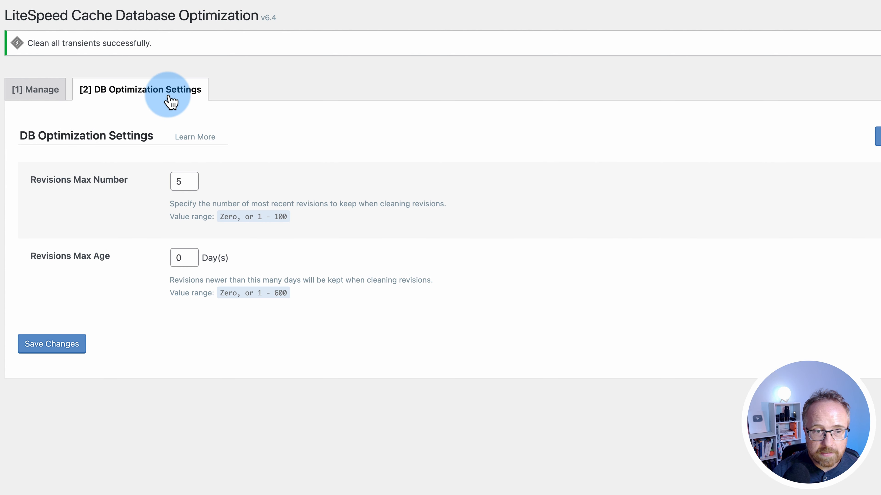
{"action": "double_click", "coordinate": [178, 259]}
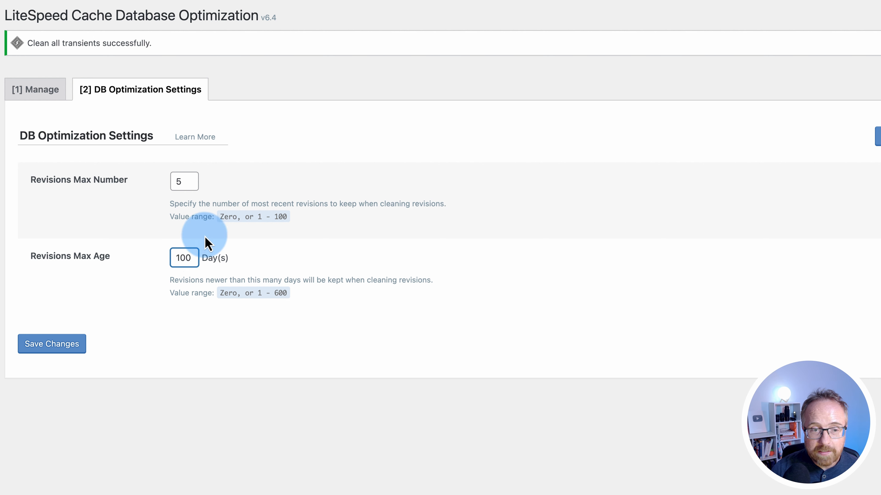
{"action": "left_click", "coordinate": [62, 349]}
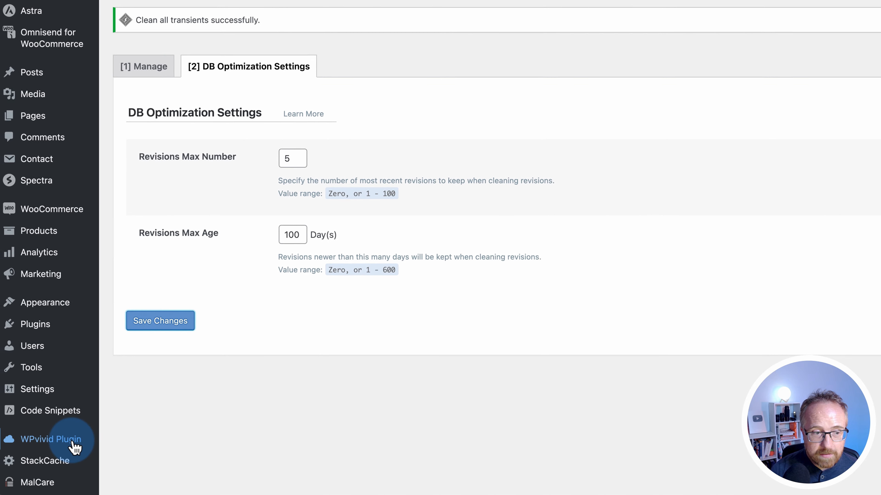
Review the eight crawler cron rows on the LiteSpeed Crawler page
{"action": "scroll", "coordinate": [74, 447], "scroll_direction": "down", "scroll_amount": 5}
{"action": "left_click", "coordinate": [25, 437]}
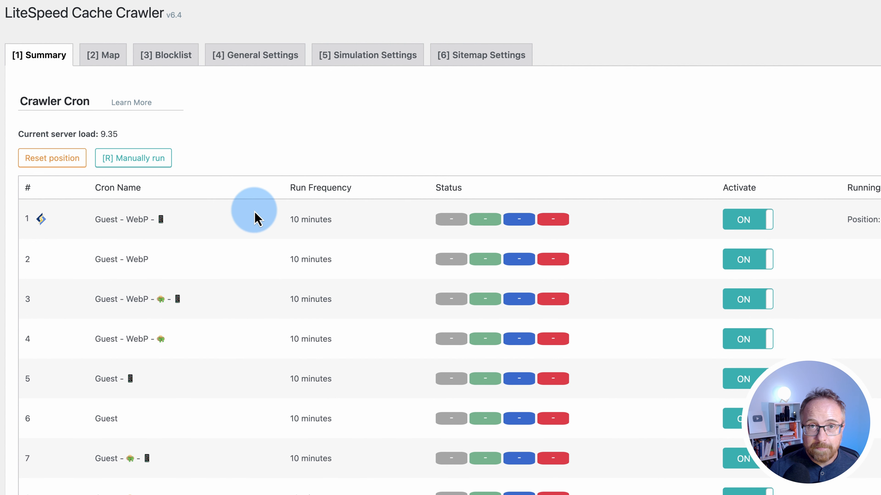
{"action": "scroll", "coordinate": [254, 212], "scroll_direction": "down", "scroll_amount": 4}
{"action": "scroll", "coordinate": [254, 218], "scroll_direction": "down", "scroll_amount": 3}
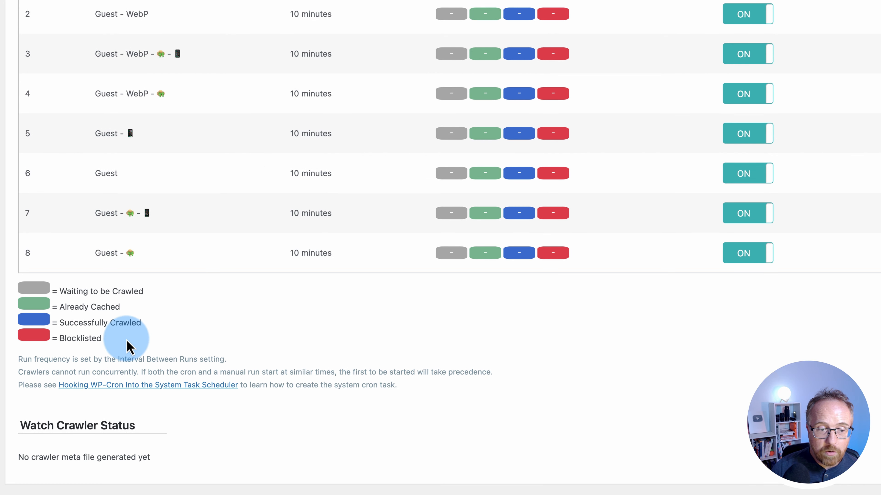
{"action": "left_click_drag", "start_coordinate": [134, 347], "coordinate": [19, 297]}
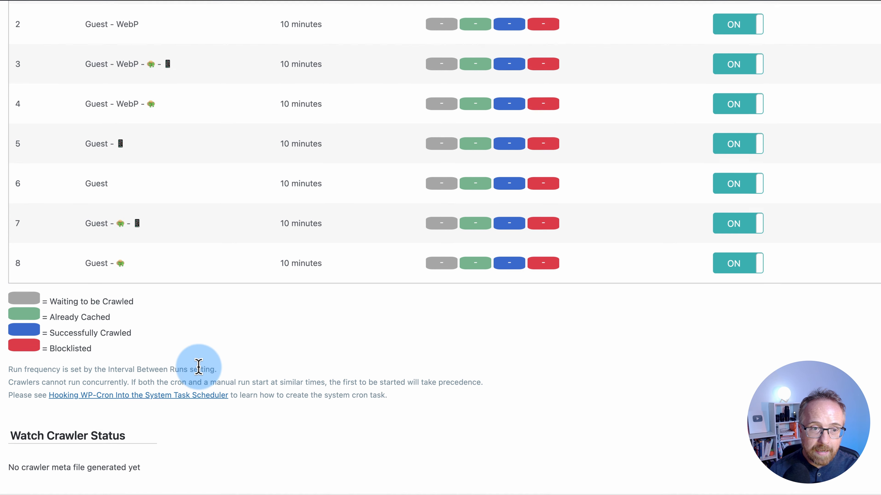
{"action": "scroll", "coordinate": [201, 371], "scroll_direction": "up", "scroll_amount": 5}
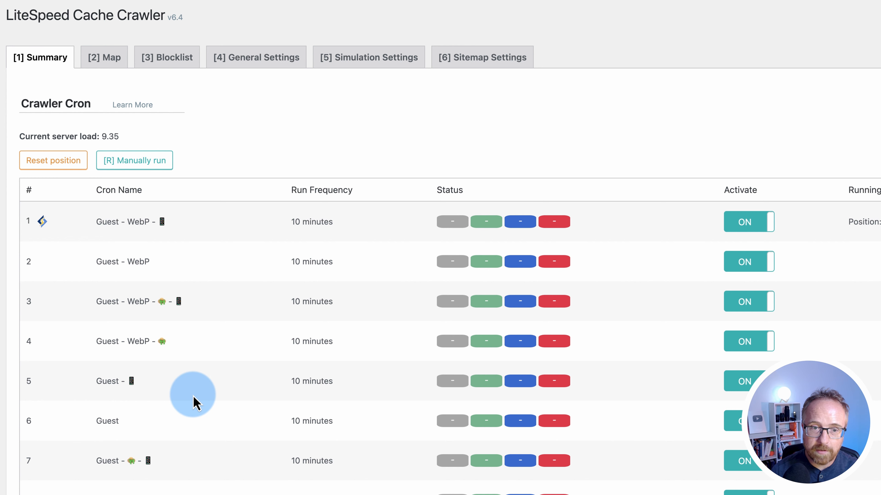
{"action": "scroll", "coordinate": [271, 253], "scroll_direction": "down", "scroll_amount": 1}
{"action": "left_click_drag", "start_coordinate": [286, 210], "coordinate": [350, 451]}
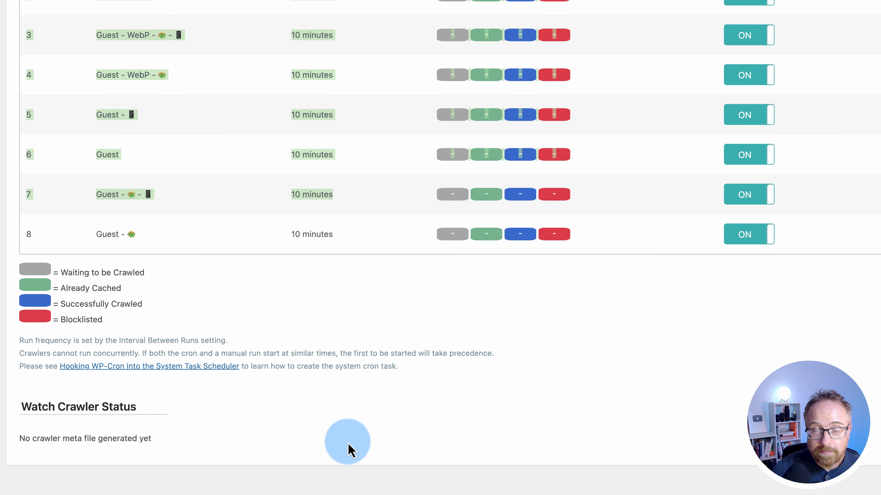
{"action": "left_click", "coordinate": [324, 354]}
{"action": "scroll", "coordinate": [321, 369], "scroll_direction": "up", "scroll_amount": 5}
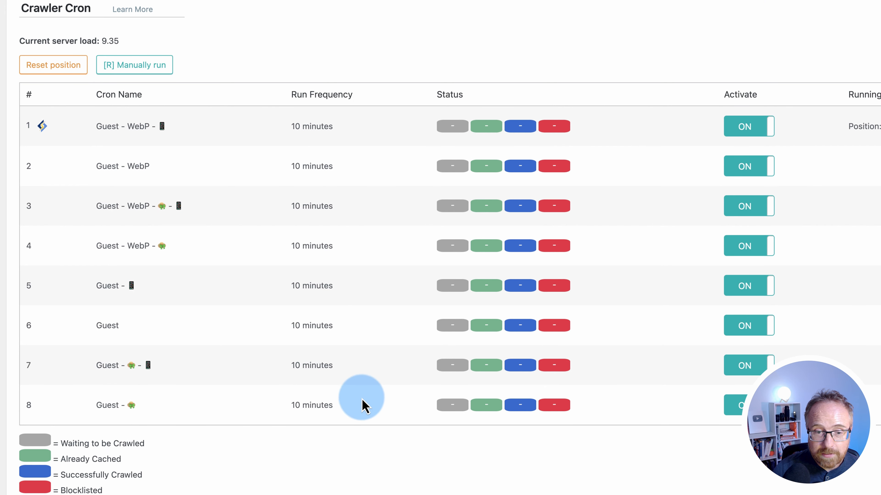
{"action": "left_click_drag", "start_coordinate": [357, 420], "coordinate": [203, 118]}
{"action": "left_click", "coordinate": [285, 373]}
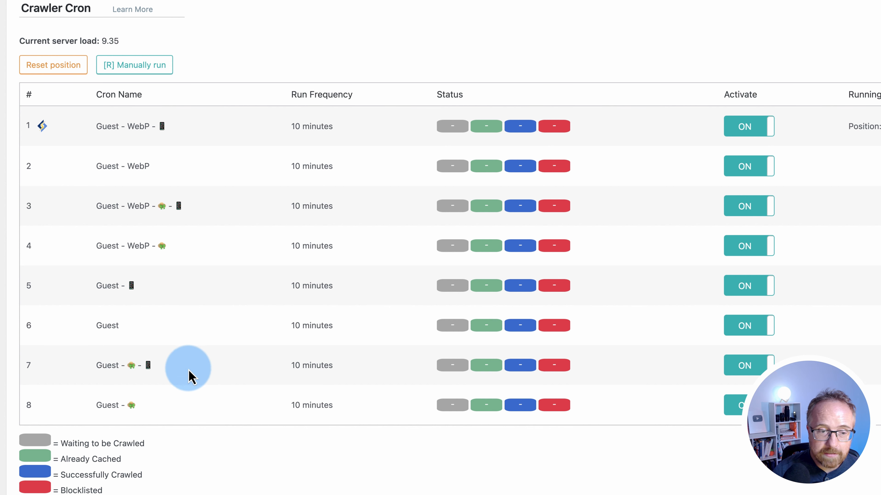
{"action": "scroll", "coordinate": [190, 366], "scroll_direction": "down", "scroll_amount": 5}
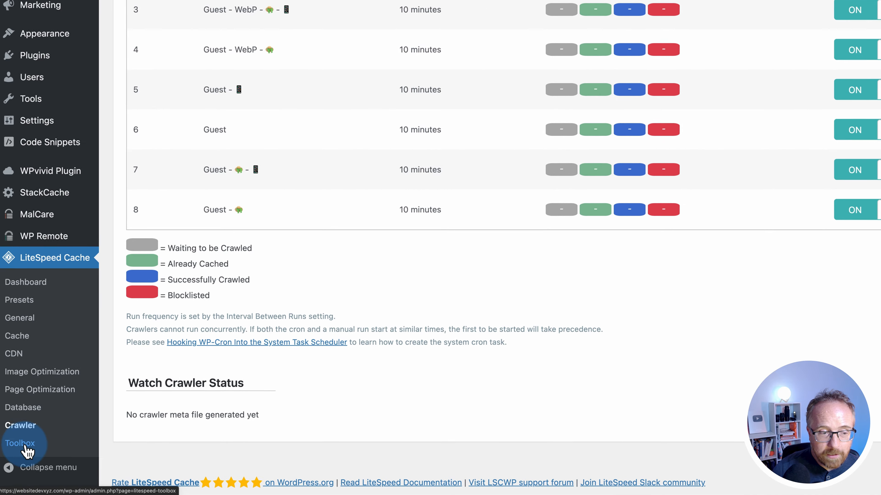
Switch QUIC.cloud CDN to ON in the LiteSpeed CDN settings
{"action": "left_click", "coordinate": [25, 446]}
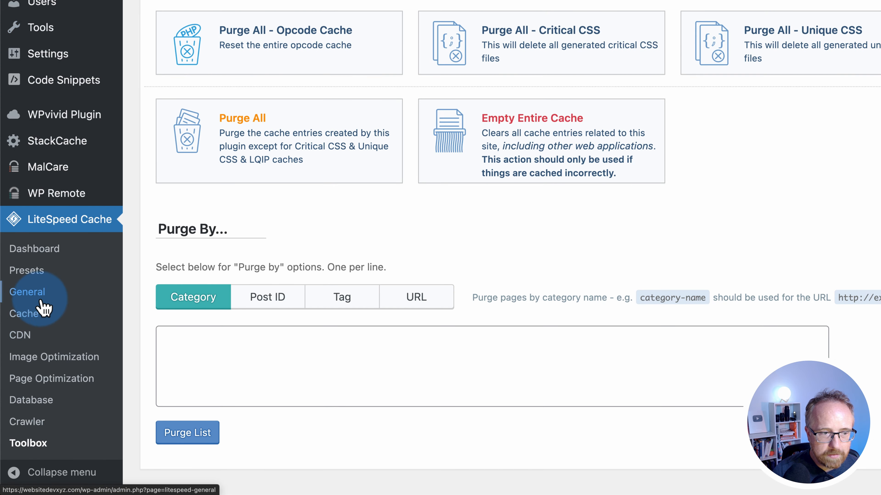
{"action": "left_click", "coordinate": [24, 335]}
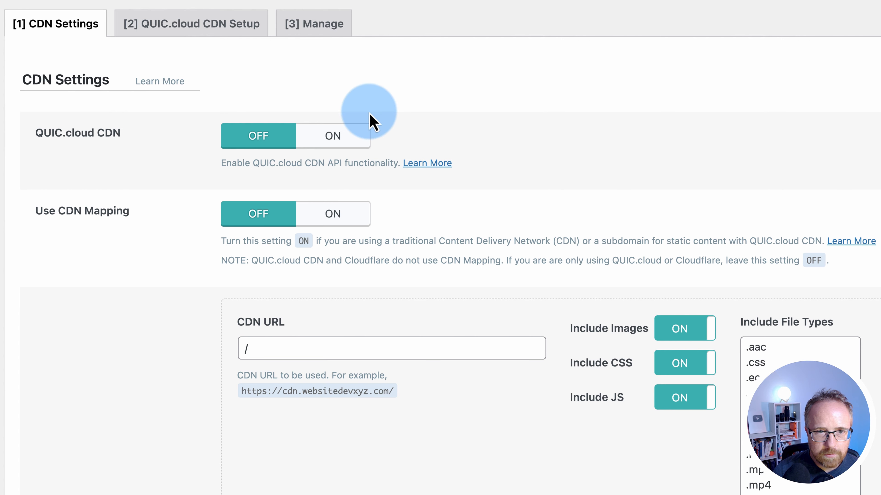
{"action": "left_click", "coordinate": [364, 133]}
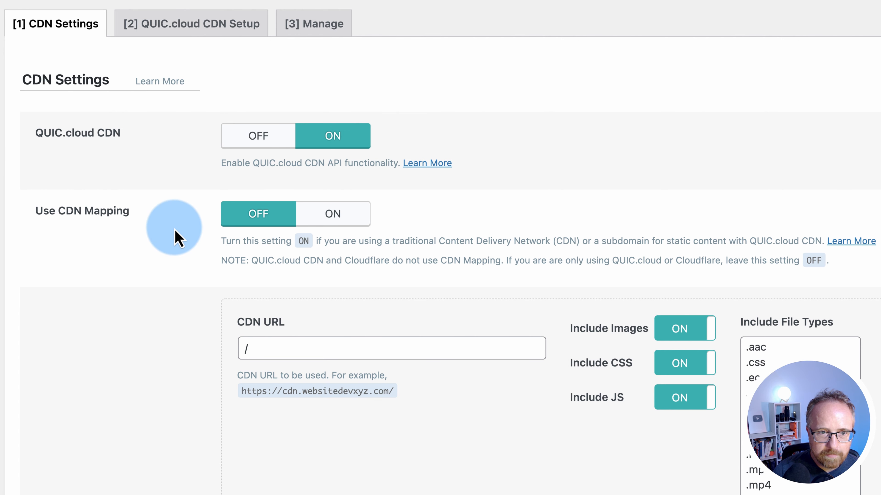
{"action": "scroll", "coordinate": [42, 468], "scroll_direction": "down", "scroll_amount": 10}
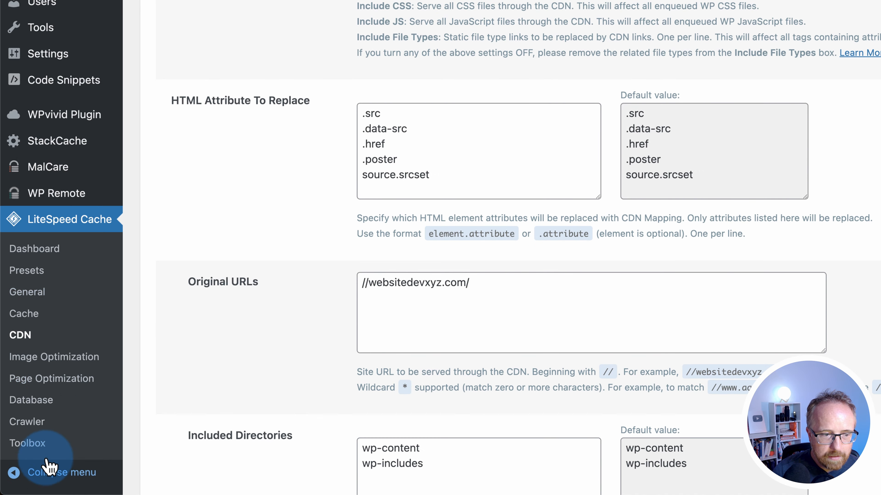
{"action": "left_click", "coordinate": [35, 443]}
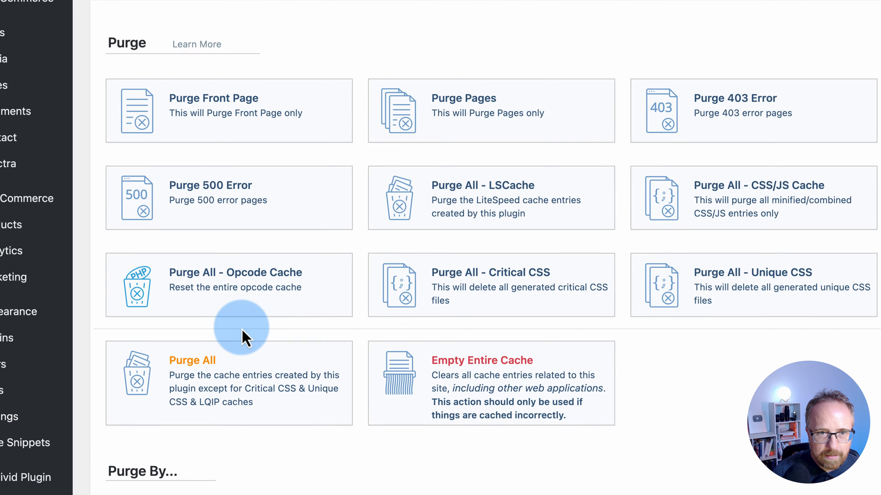
Scroll through the Toolbox Purge options such as Purge All and Empty Entire Cache
{"action": "scroll", "coordinate": [158, 415], "scroll_direction": "down", "scroll_amount": 8}
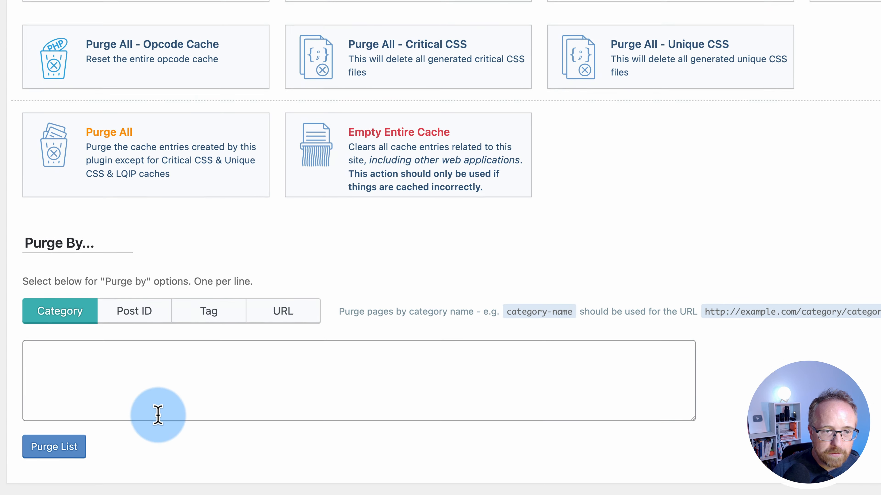
{"action": "scroll", "coordinate": [158, 415], "scroll_direction": "up", "scroll_amount": 8}
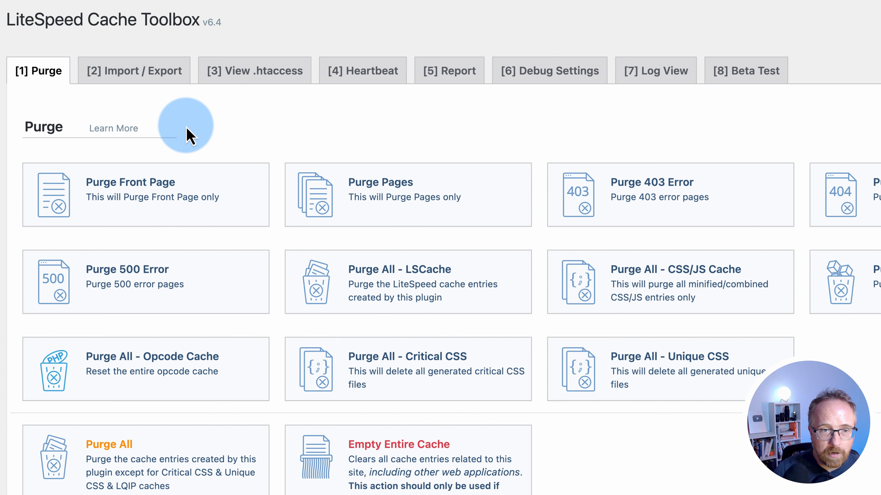
{"action": "scroll", "coordinate": [32, 367], "scroll_direction": "down", "scroll_amount": 8}
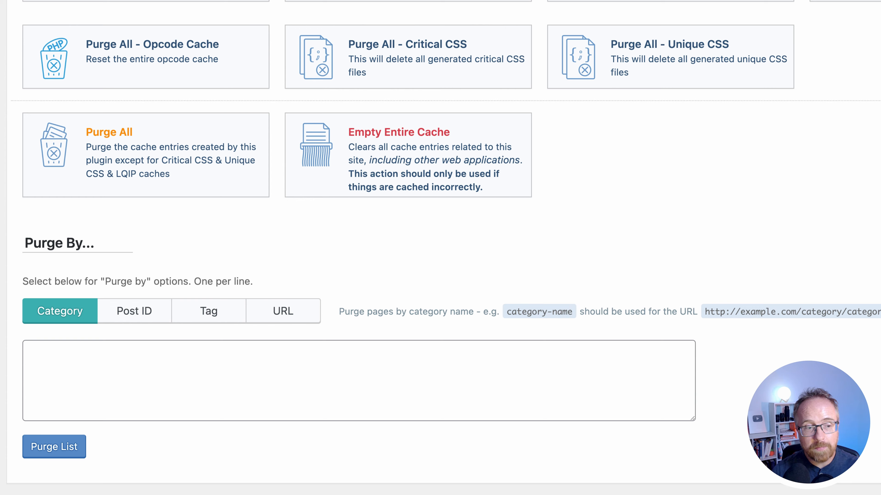
{"action": "scroll", "coordinate": [191, 431], "scroll_direction": "up", "scroll_amount": 8}
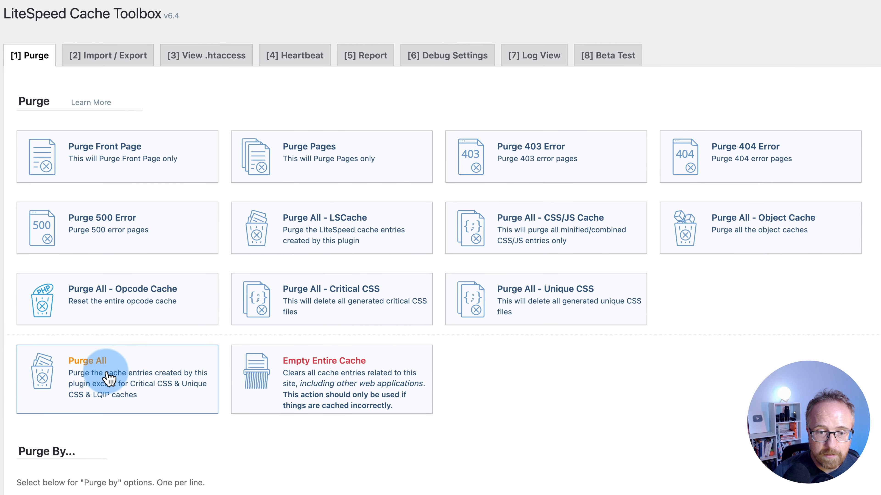
{"action": "mouse_move", "coordinate": [333, 9]}
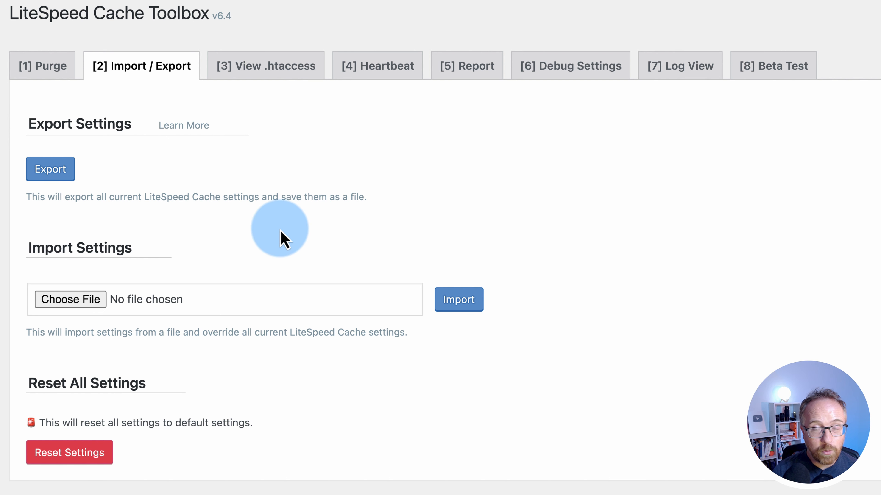
Inspect the LSCACHE rules in .htaccess, then move to the Heartbeat tab
{"action": "left_click", "coordinate": [224, 68]}
{"action": "scroll", "coordinate": [152, 315], "scroll_direction": "down", "scroll_amount": 5}
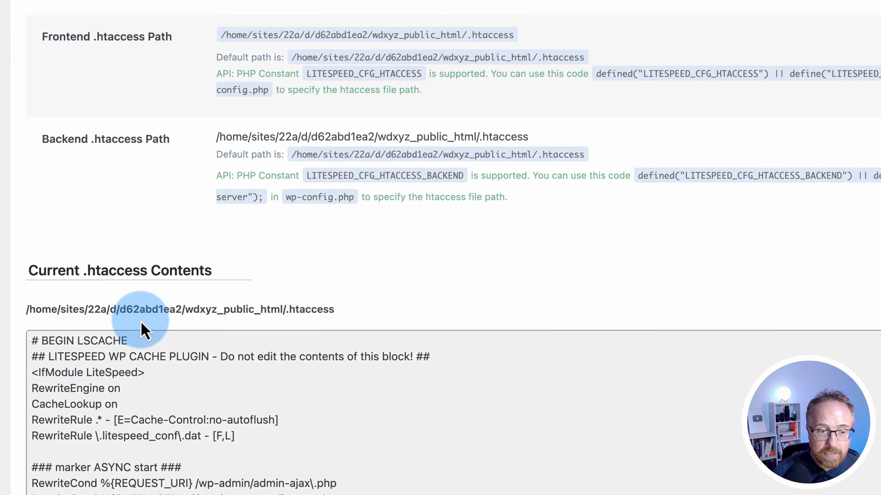
{"action": "scroll", "coordinate": [255, 283], "scroll_direction": "down", "scroll_amount": 5}
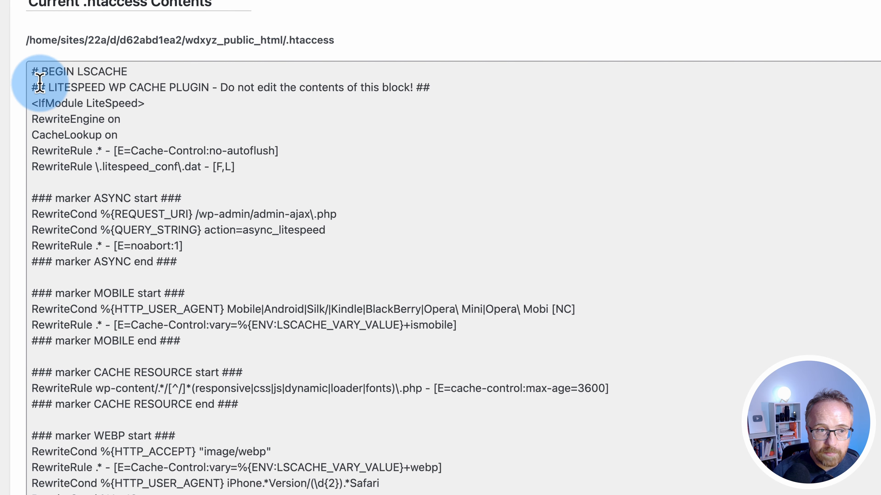
{"action": "left_click", "coordinate": [32, 89]}
{"action": "mouse_move", "coordinate": [33, 90]}
{"action": "left_mouse_down"}
{"action": "mouse_move", "coordinate": [232, 118]}
{"action": "mouse_move", "coordinate": [330, 329]}
{"action": "mouse_move", "coordinate": [326, 428]}
{"action": "left_mouse_up"}
{"action": "scroll", "coordinate": [323, 431], "scroll_direction": "down", "scroll_amount": 15}
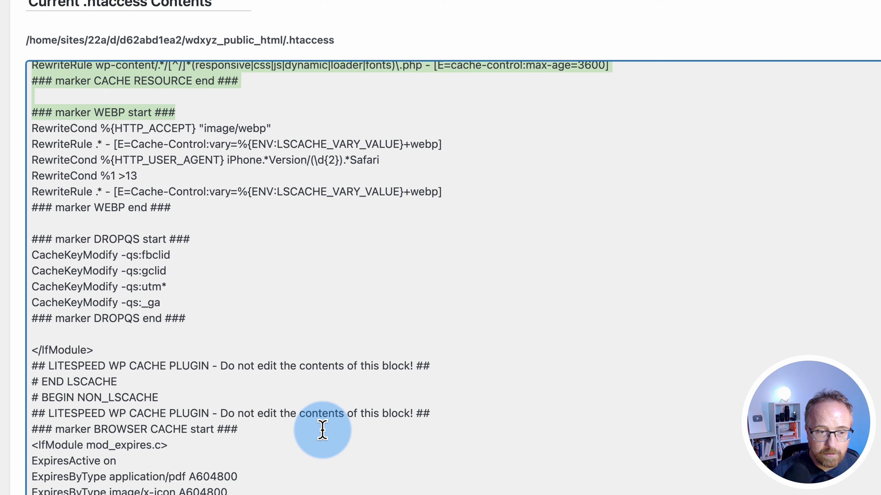
{"action": "scroll", "coordinate": [323, 428], "scroll_direction": "up", "scroll_amount": 5}
{"action": "scroll", "coordinate": [264, 347], "scroll_direction": "down", "scroll_amount": 10}
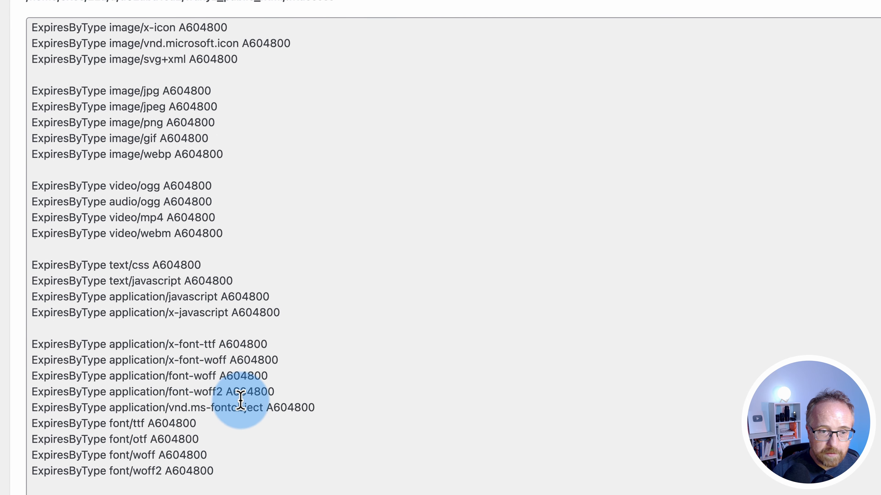
{"action": "scroll", "coordinate": [239, 402], "scroll_direction": "up", "scroll_amount": 15}
{"action": "scroll", "coordinate": [244, 403], "scroll_direction": "up", "scroll_amount": 5}
{"action": "scroll", "coordinate": [410, 21], "scroll_direction": "up", "scroll_amount": 10}
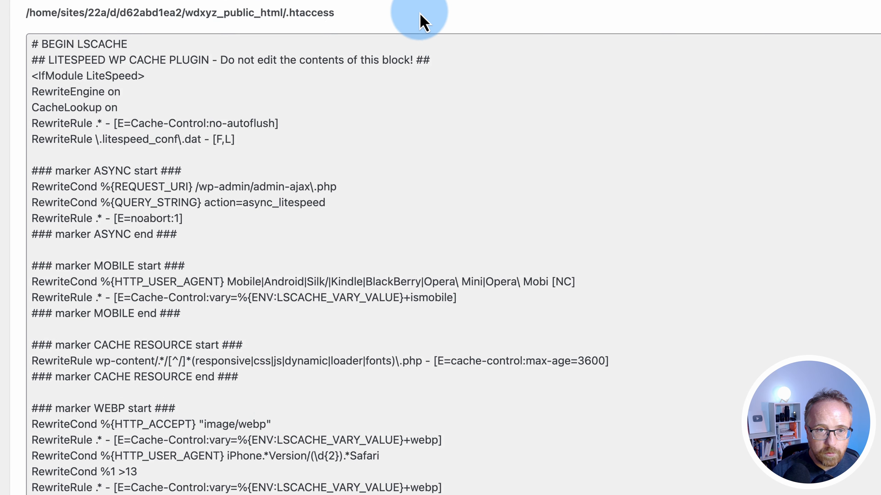
{"action": "left_click", "coordinate": [378, 66]}
{"action": "left_click_drag", "start_coordinate": [44, 264], "coordinate": [189, 266]}
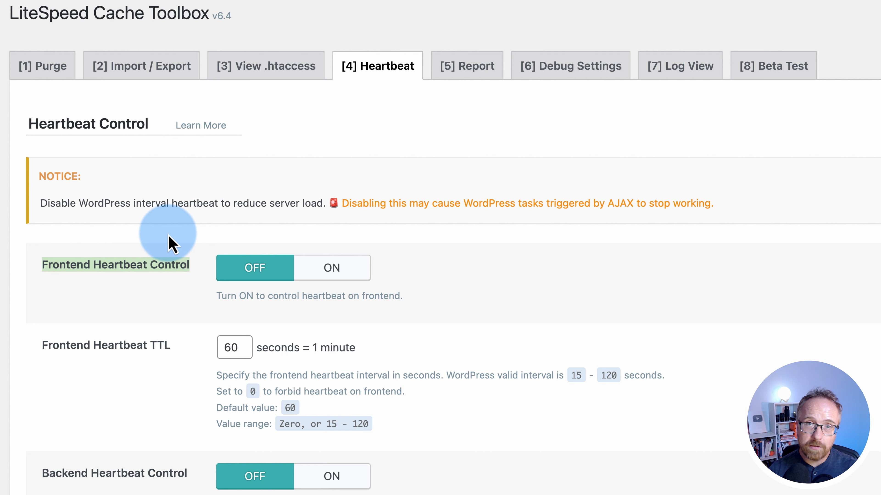
Turn on Frontend Heartbeat Control, keeping its TTL at 60 seconds
{"action": "left_click", "coordinate": [452, 282]}
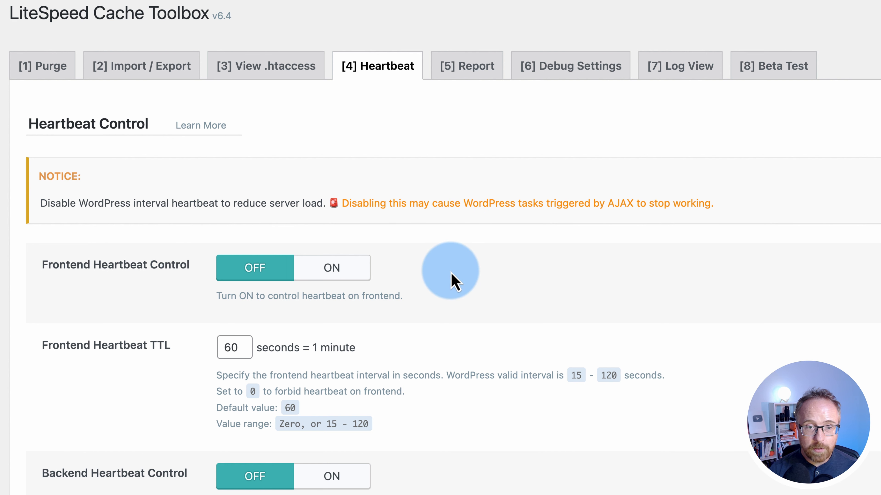
{"action": "scroll", "coordinate": [452, 282], "scroll_direction": "down", "scroll_amount": 5}
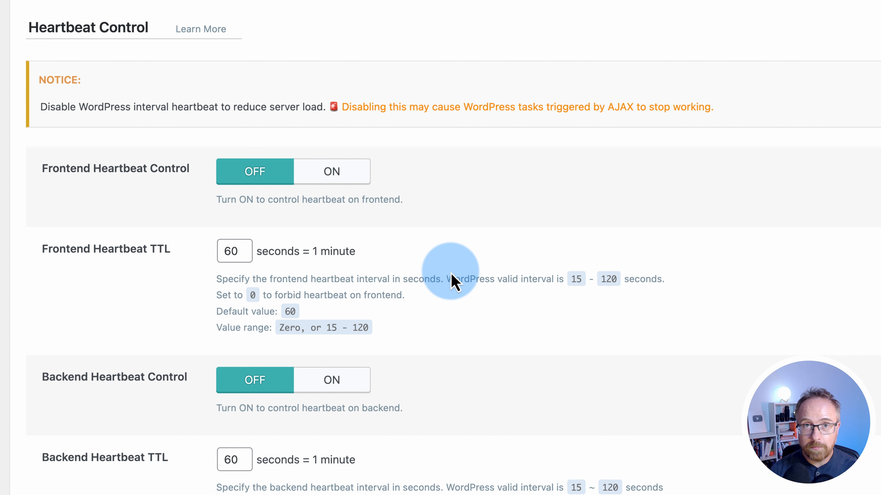
{"action": "scroll", "coordinate": [450, 276], "scroll_direction": "down", "scroll_amount": 3}
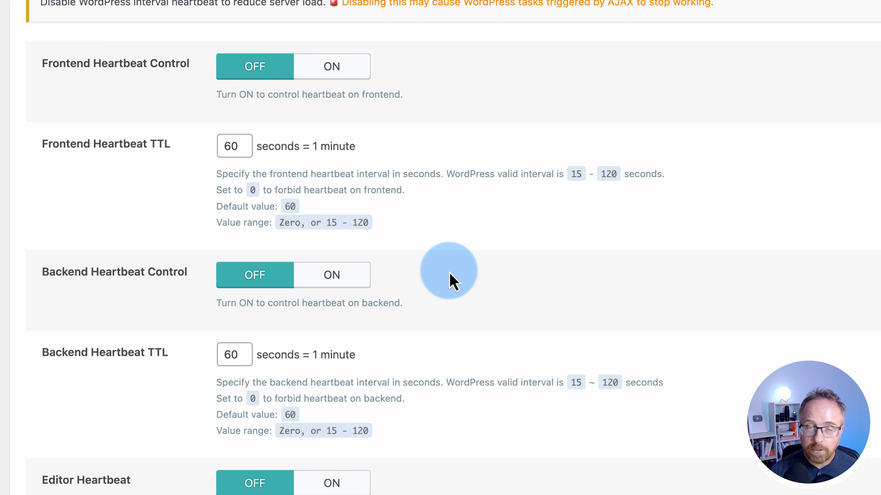
{"action": "scroll", "coordinate": [451, 276], "scroll_direction": "up", "scroll_amount": 5}
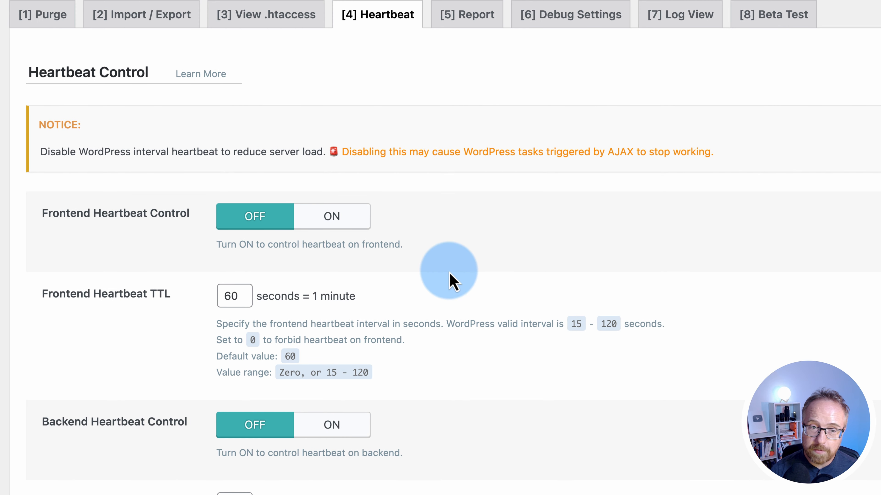
{"action": "scroll", "coordinate": [449, 273], "scroll_direction": "down", "scroll_amount": 1}
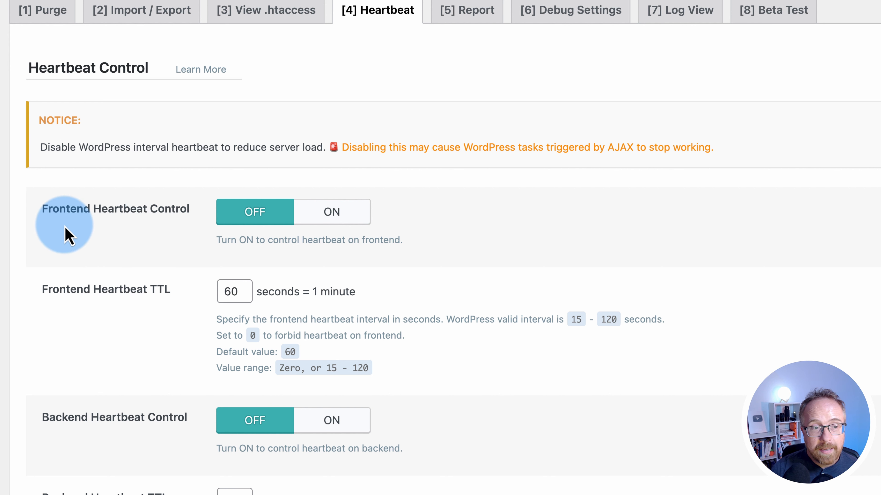
{"action": "left_click", "coordinate": [352, 221]}
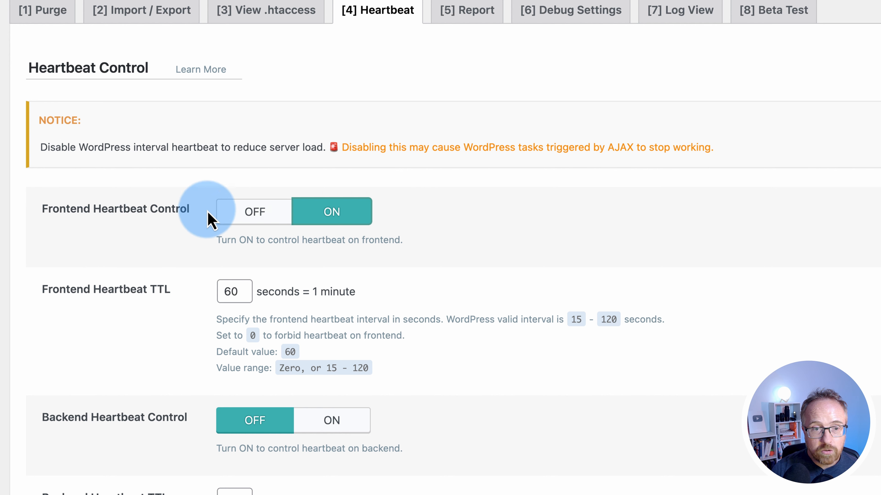
{"action": "double_click", "coordinate": [230, 291]}
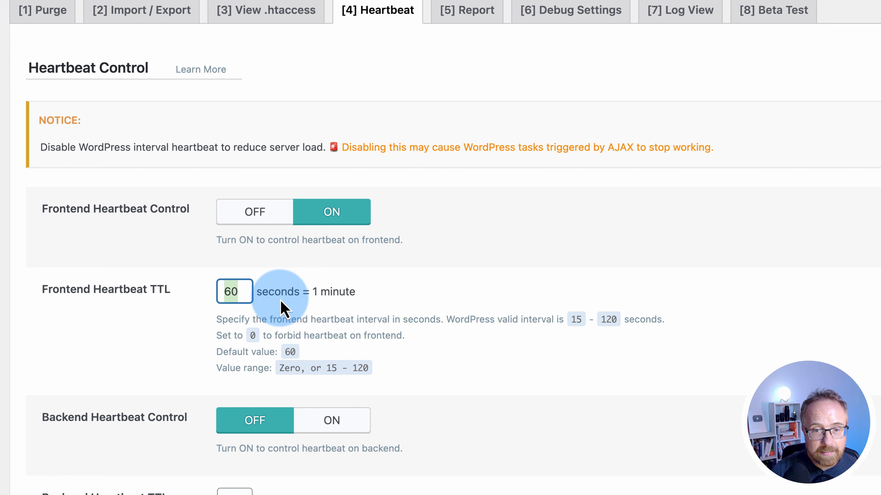
{"action": "scroll", "coordinate": [194, 346], "scroll_direction": "down", "scroll_amount": 4}
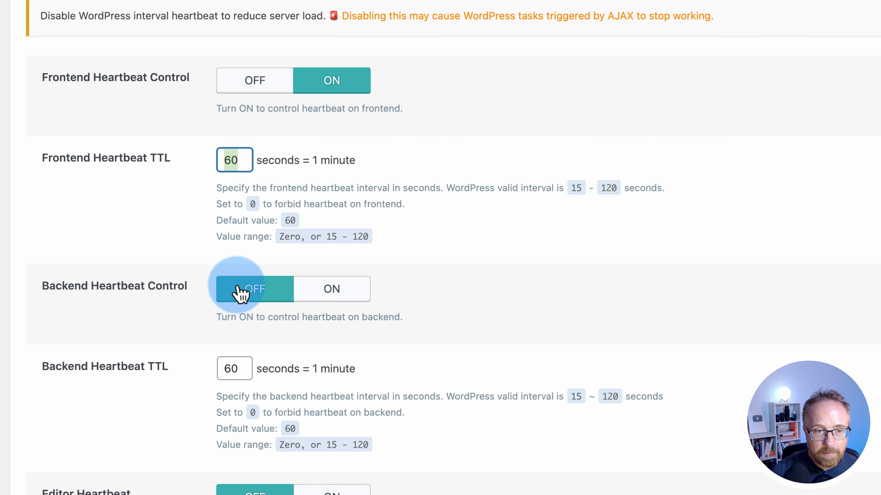
Turn on Backend and Editor Heartbeat Control with 60 and 15 second intervals, and save
{"action": "left_click", "coordinate": [330, 295]}
{"action": "scroll", "coordinate": [189, 325], "scroll_direction": "down", "scroll_amount": 2}
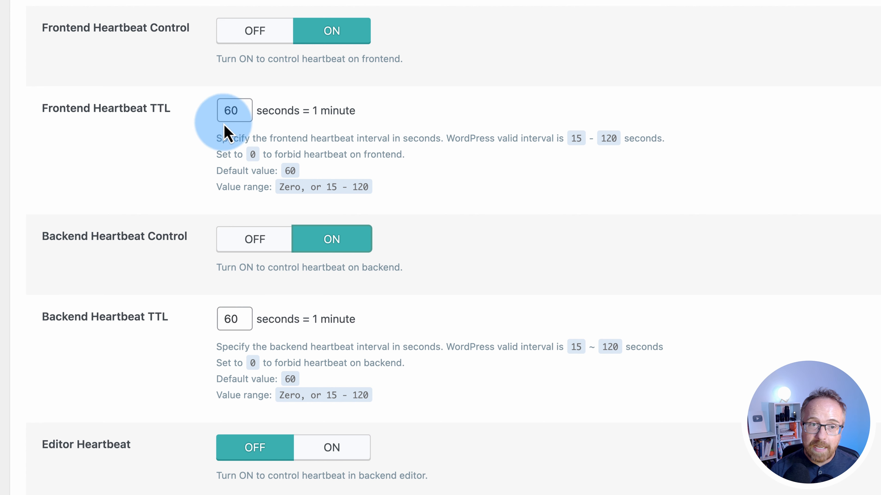
{"action": "double_click", "coordinate": [229, 110]}
{"action": "double_click", "coordinate": [230, 319]}
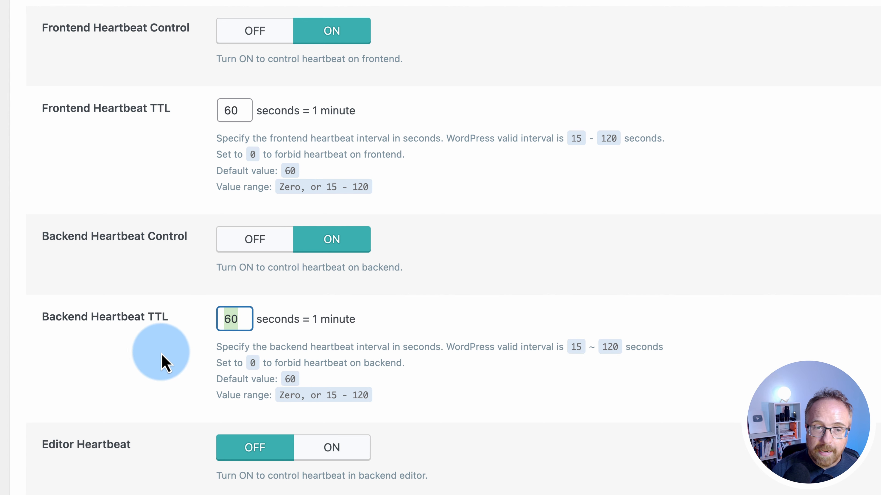
{"action": "scroll", "coordinate": [156, 256], "scroll_direction": "down", "scroll_amount": 4}
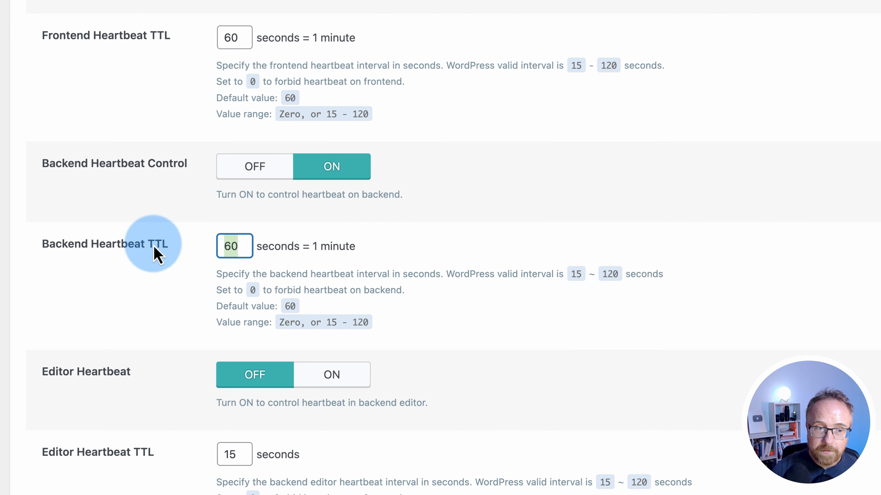
{"action": "left_click", "coordinate": [329, 332]}
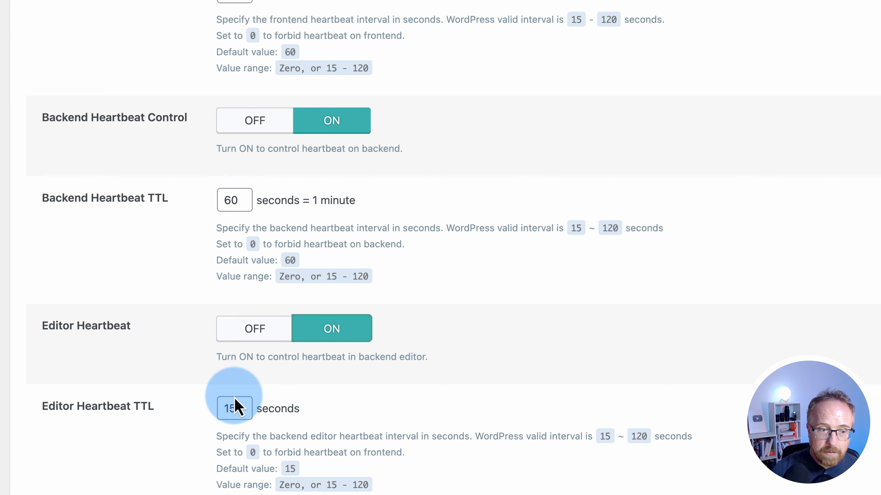
{"action": "scroll", "coordinate": [228, 408], "scroll_direction": "down", "scroll_amount": 1}
{"action": "scroll", "coordinate": [228, 408], "scroll_direction": "down", "scroll_amount": 3}
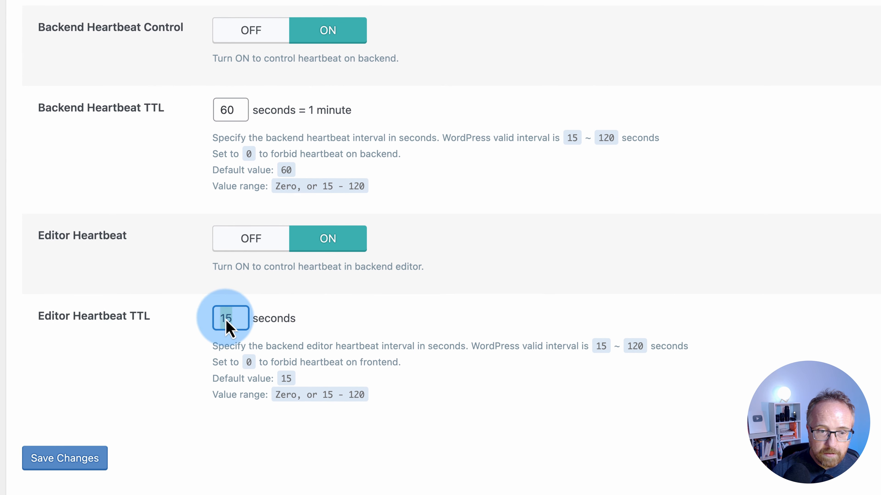
{"action": "double_click", "coordinate": [227, 321]}
{"action": "left_click", "coordinate": [102, 464]}
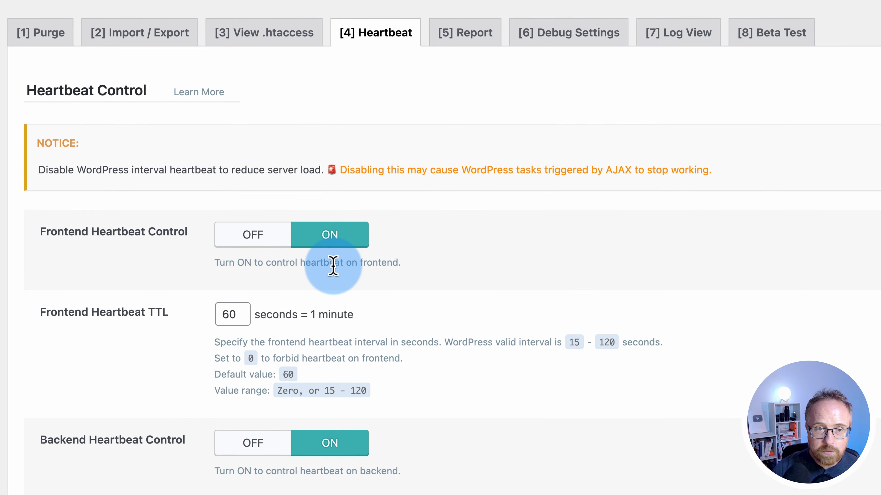
Look through the Toolbox Report and Debug Settings sections
{"action": "left_click", "coordinate": [458, 34]}
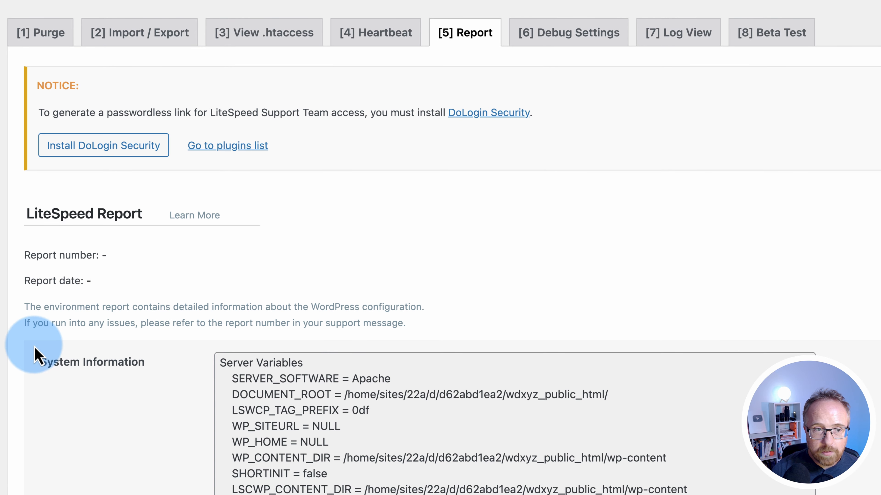
{"action": "scroll", "coordinate": [104, 312], "scroll_direction": "down", "scroll_amount": 3}
{"action": "scroll", "coordinate": [132, 258], "scroll_direction": "down", "scroll_amount": 10}
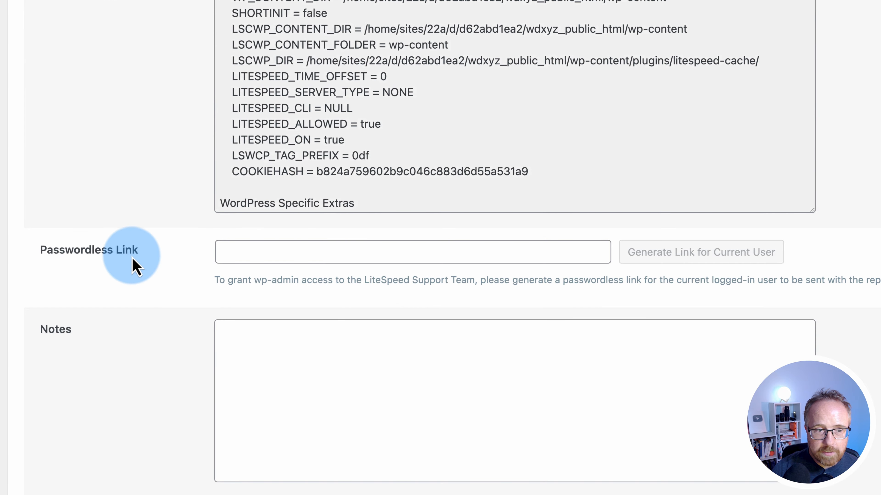
{"action": "scroll", "coordinate": [132, 258], "scroll_direction": "up", "scroll_amount": 15}
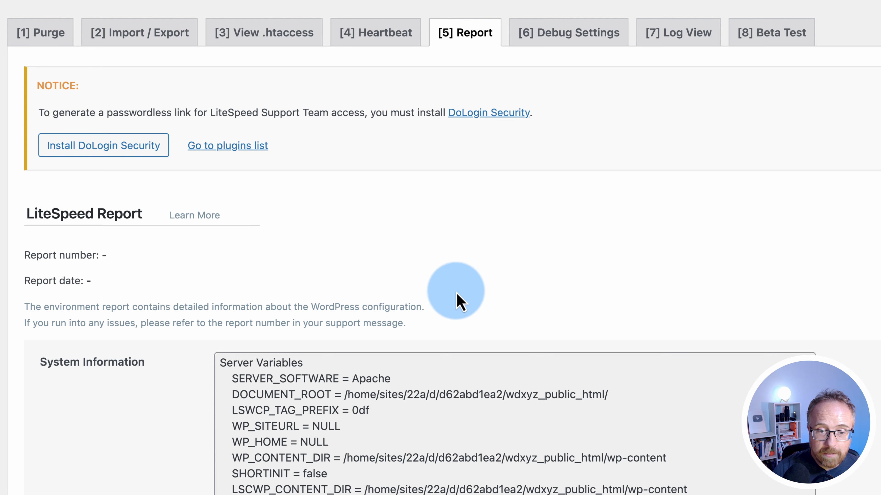
{"action": "left_click", "coordinate": [599, 39]}
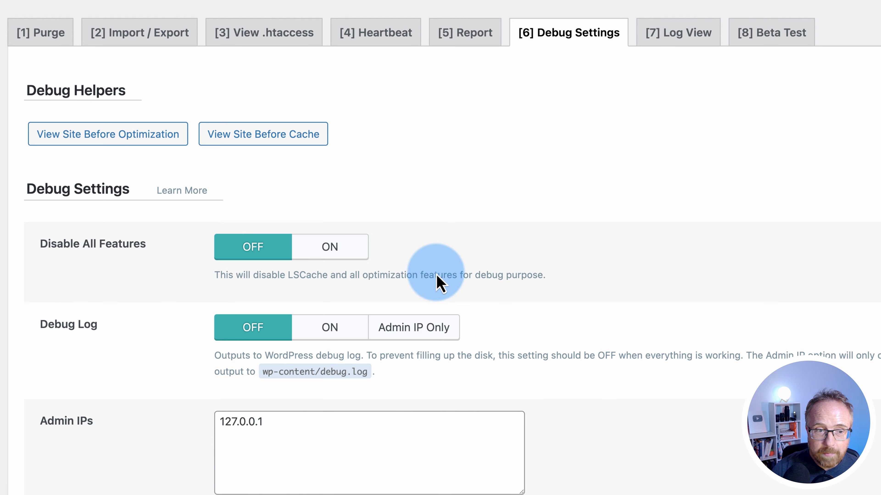
{"action": "scroll", "coordinate": [432, 288], "scroll_direction": "down", "scroll_amount": 1}
{"action": "scroll", "coordinate": [670, 299], "scroll_direction": "down", "scroll_amount": 20}
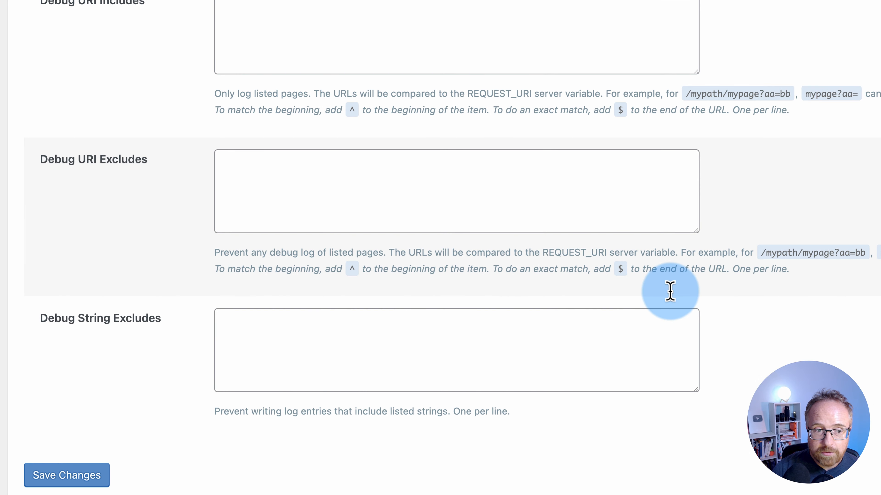
{"action": "scroll", "coordinate": [814, 347], "scroll_direction": "up", "scroll_amount": 20}
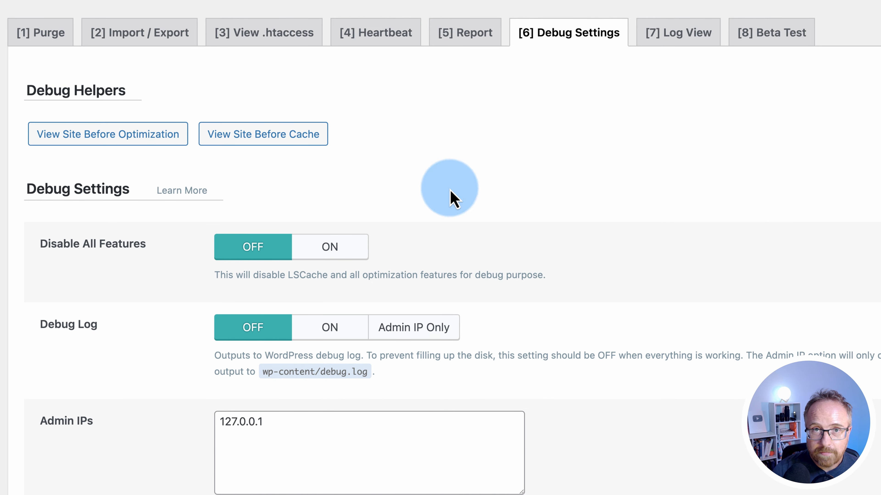
Look through the Log View and Beta Test sections
{"action": "left_click", "coordinate": [690, 38]}
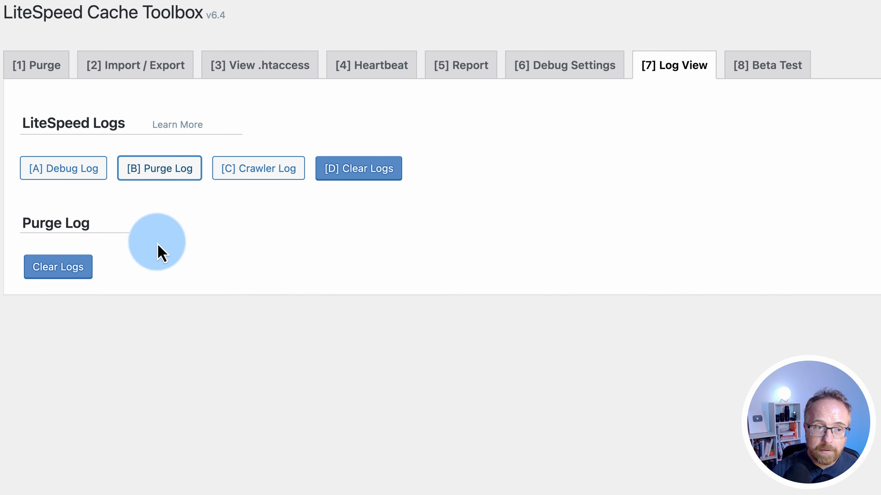
{"action": "key", "text": "8"}
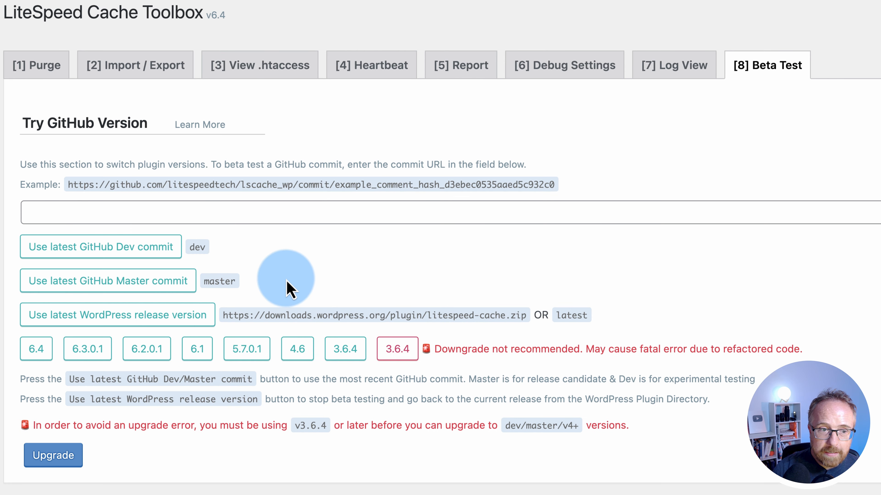
{"action": "left_click_drag", "start_coordinate": [68, 185], "coordinate": [561, 190]}
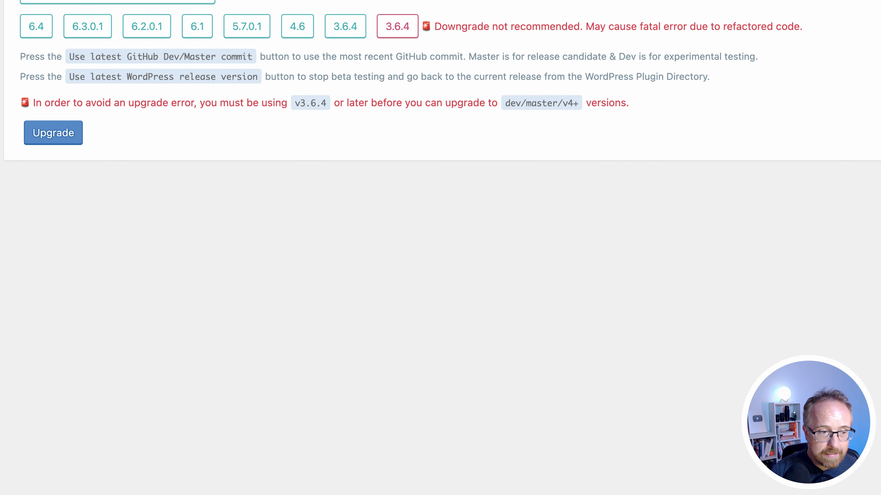
{"action": "scroll", "coordinate": [68, 466], "scroll_direction": "up", "scroll_amount": 10}
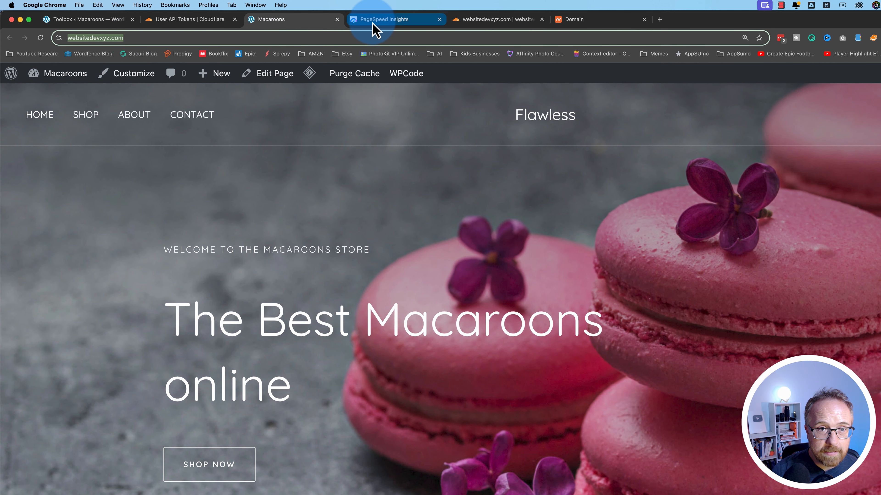
Check the earlier desktop scores, then load pagespeed.web.dev in a new tab
{"action": "left_click", "coordinate": [372, 11]}
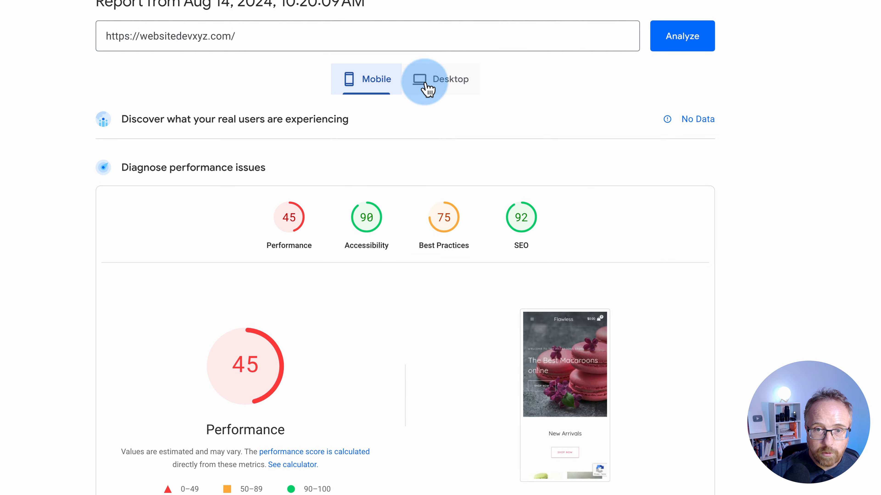
{"action": "left_click", "coordinate": [459, 80]}
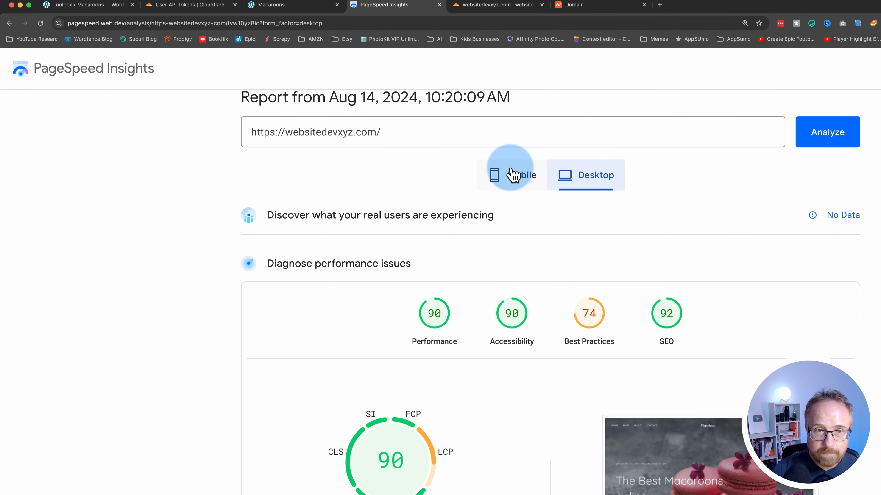
{"action": "key", "text": "super+t"}
{"action": "type", "text": "pagesp"}
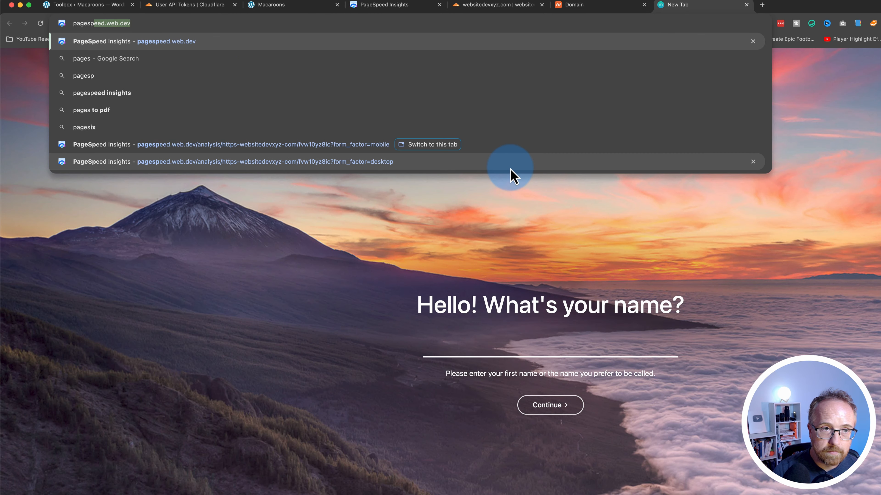
{"action": "key", "text": "Return"}
Analyze websitedevxyz.com again, confirming Performance 99 on desktop
{"action": "type", "text": "https://websitedevxyz.com/"}
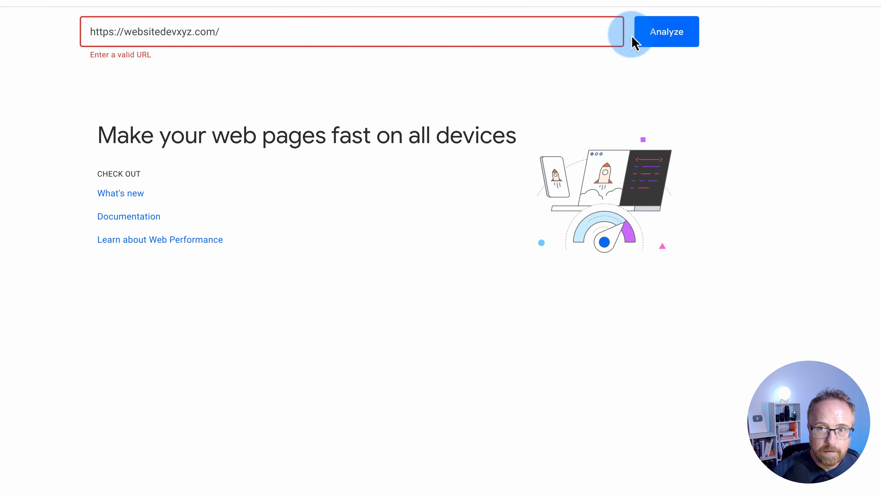
{"action": "left_click", "coordinate": [671, 41]}
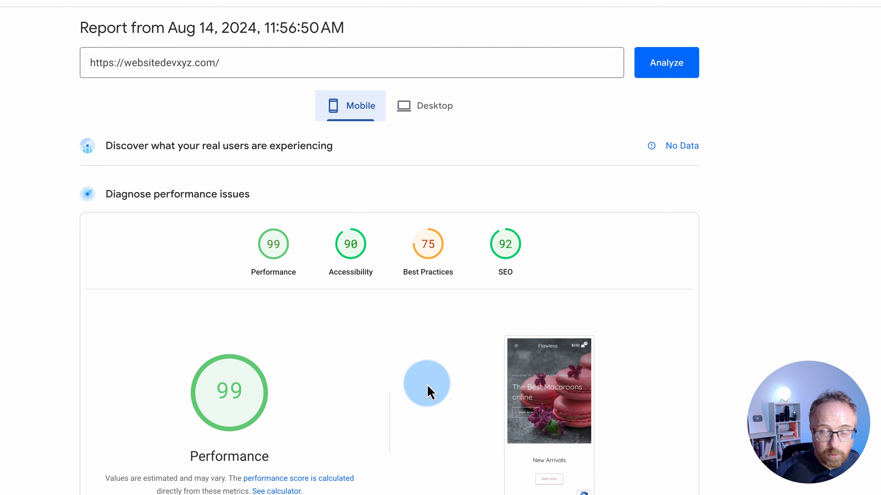
{"action": "left_click", "coordinate": [457, 108]}
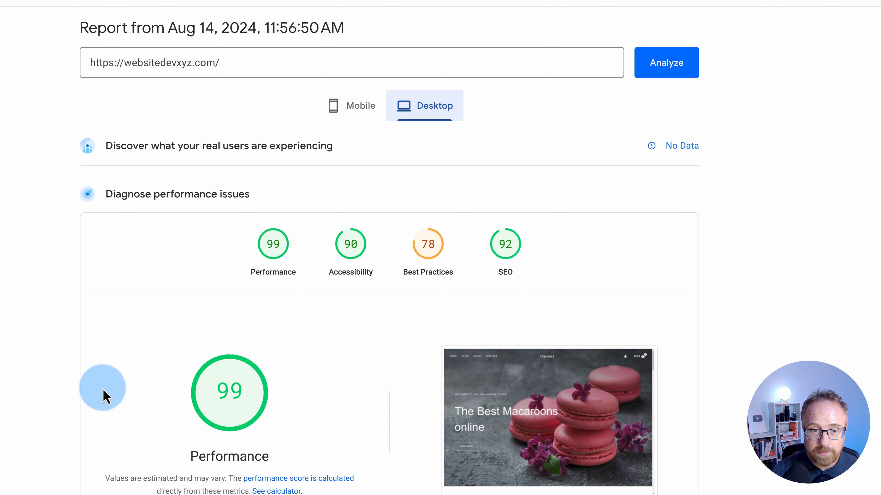
{"action": "mouse_move", "coordinate": [229, 399]}
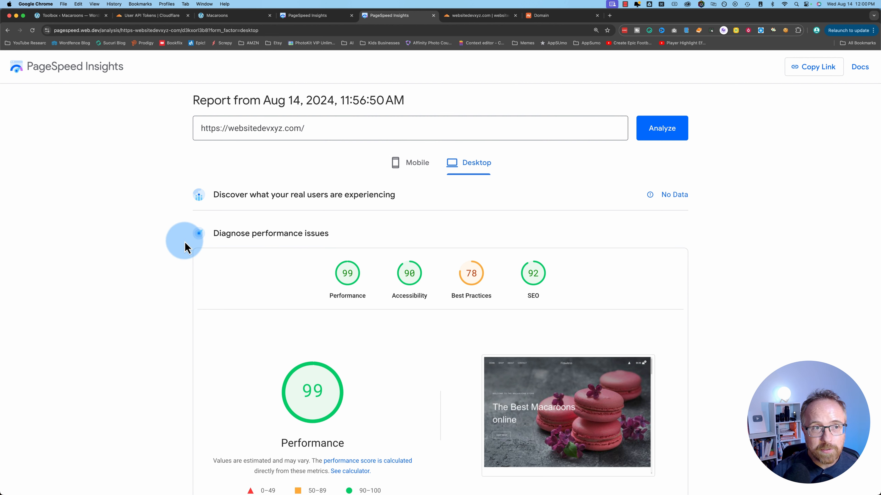
{"action": "left_click", "coordinate": [75, 15]}
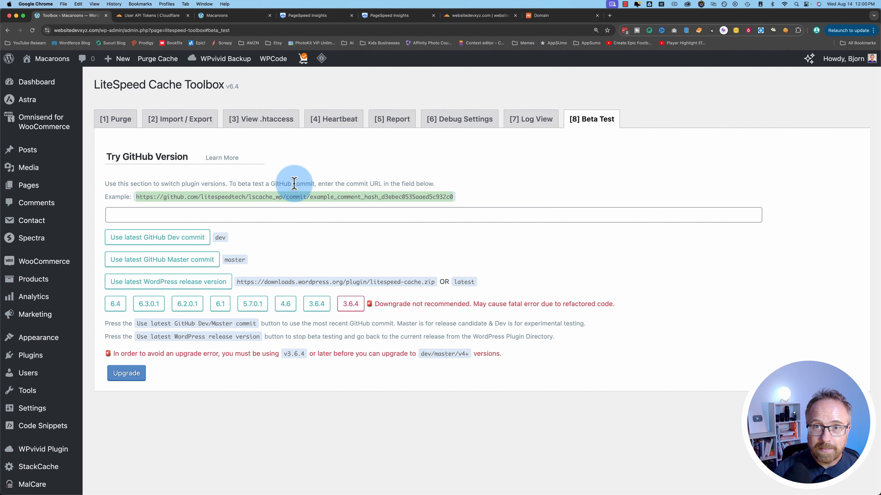
{"action": "left_click", "coordinate": [382, 18]}
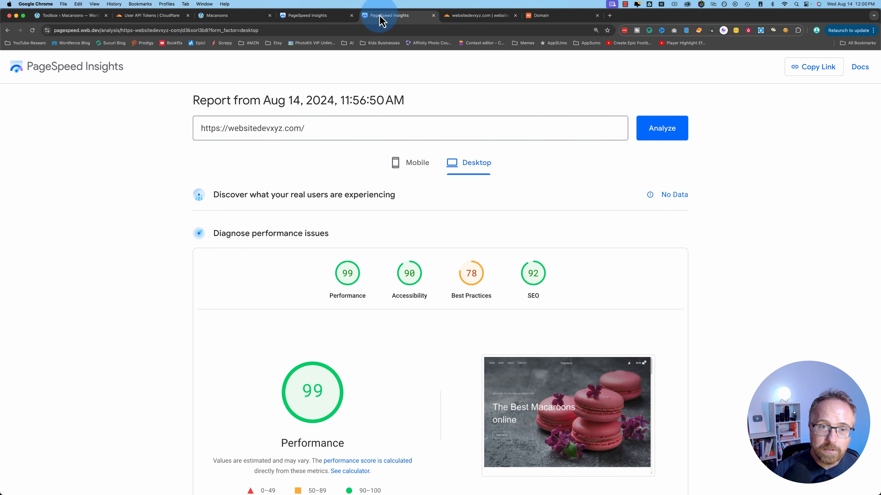